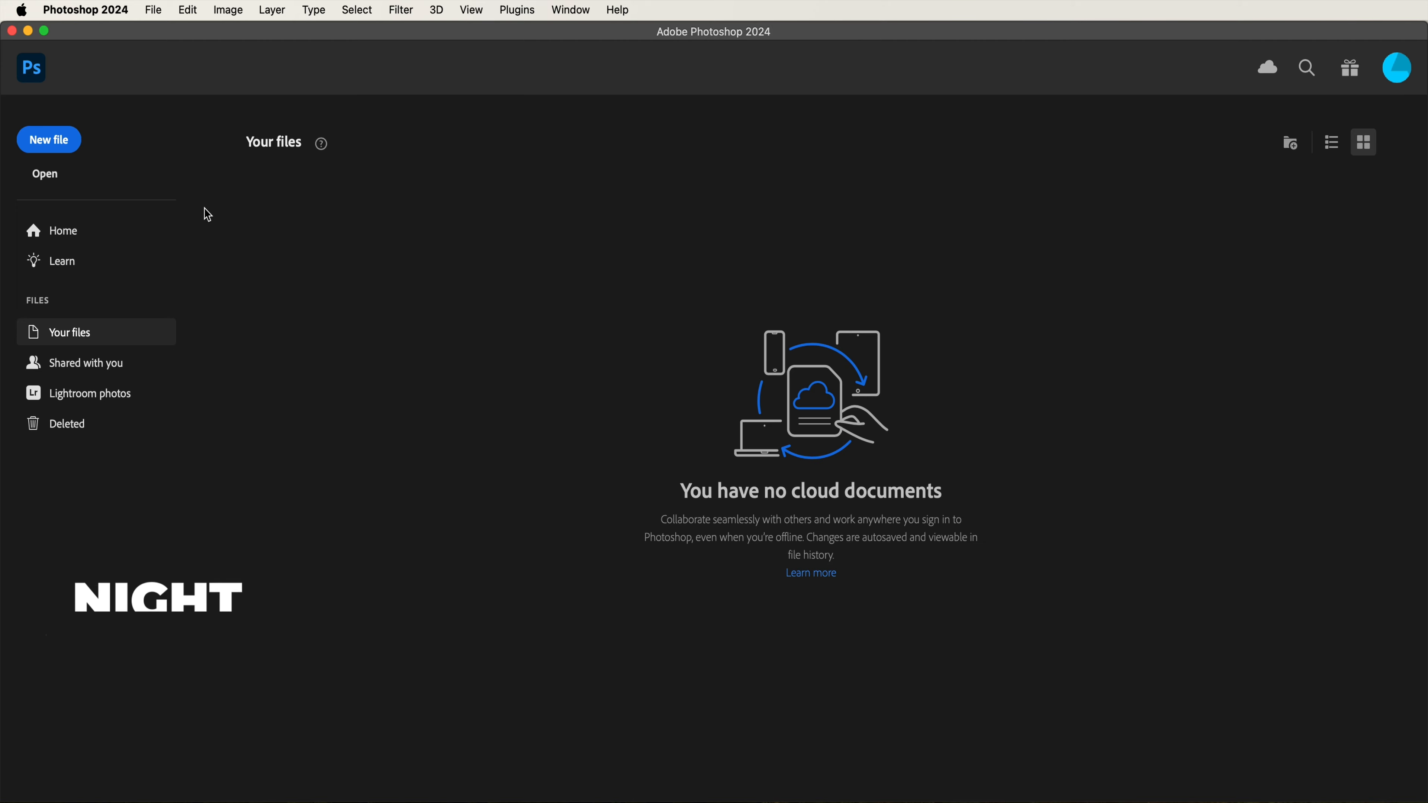
- Create a new document 24 inches wide by 36 inches high at 300 pixels/inch in CMYK Color mode
left_click(65, 144)
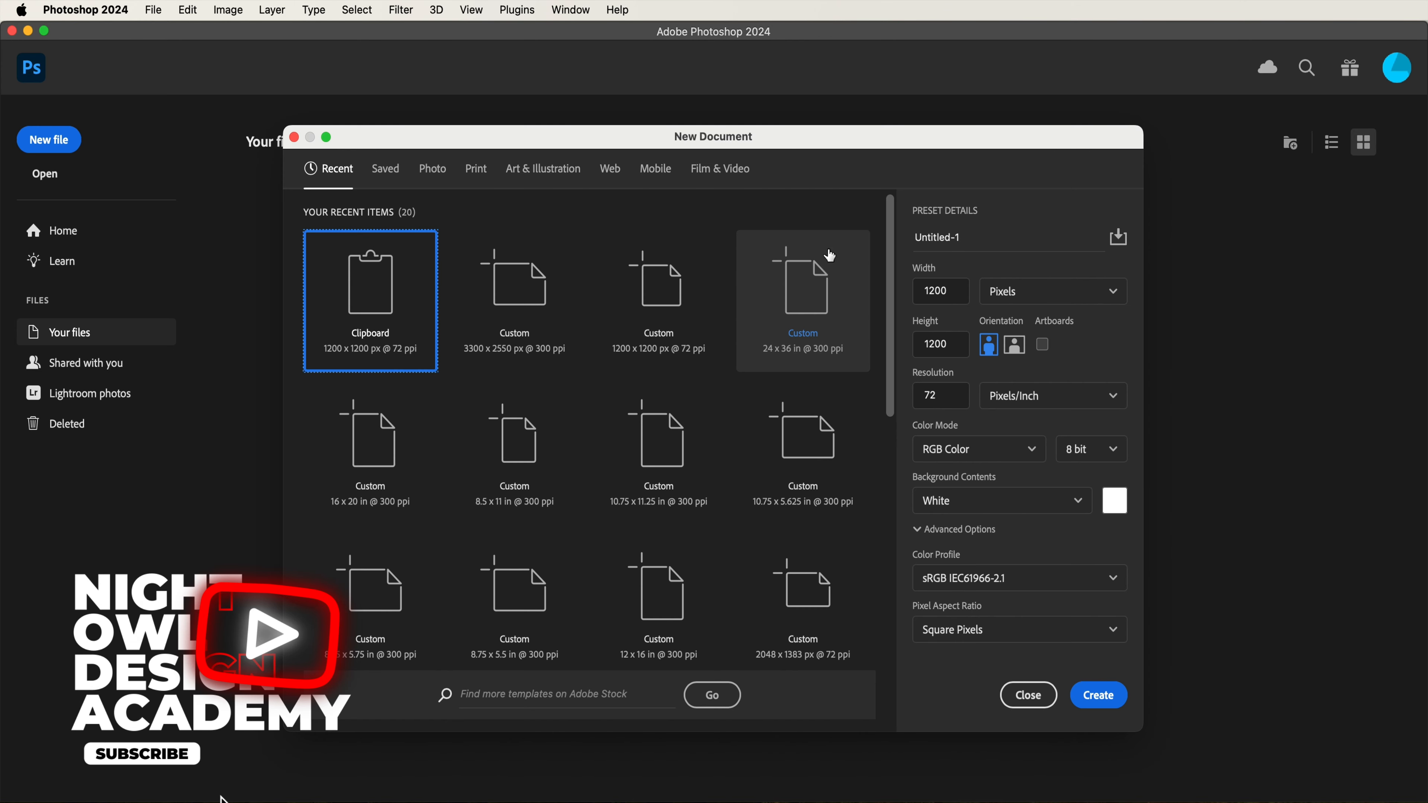
left_click(1009, 291)
left_click(1003, 351)
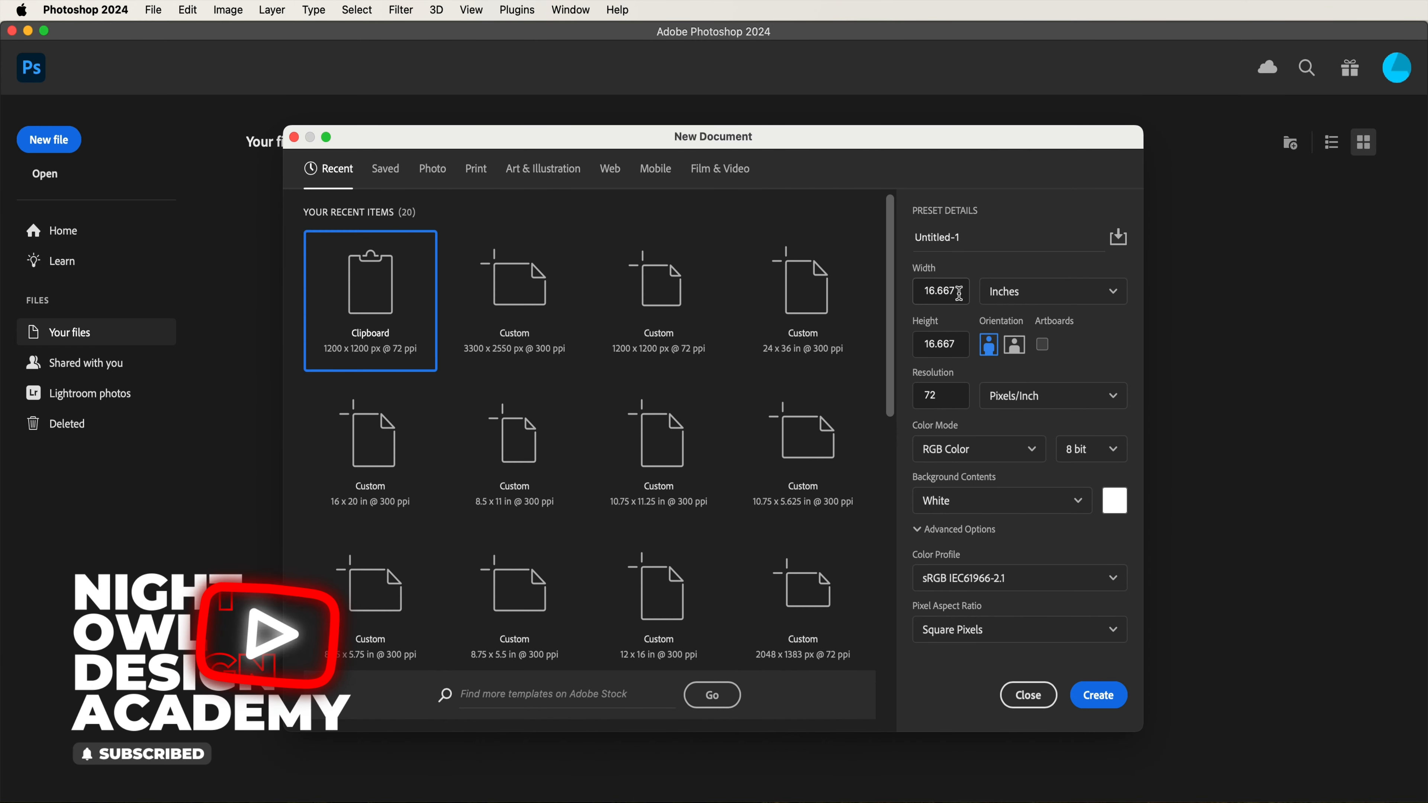
double_click(942, 289)
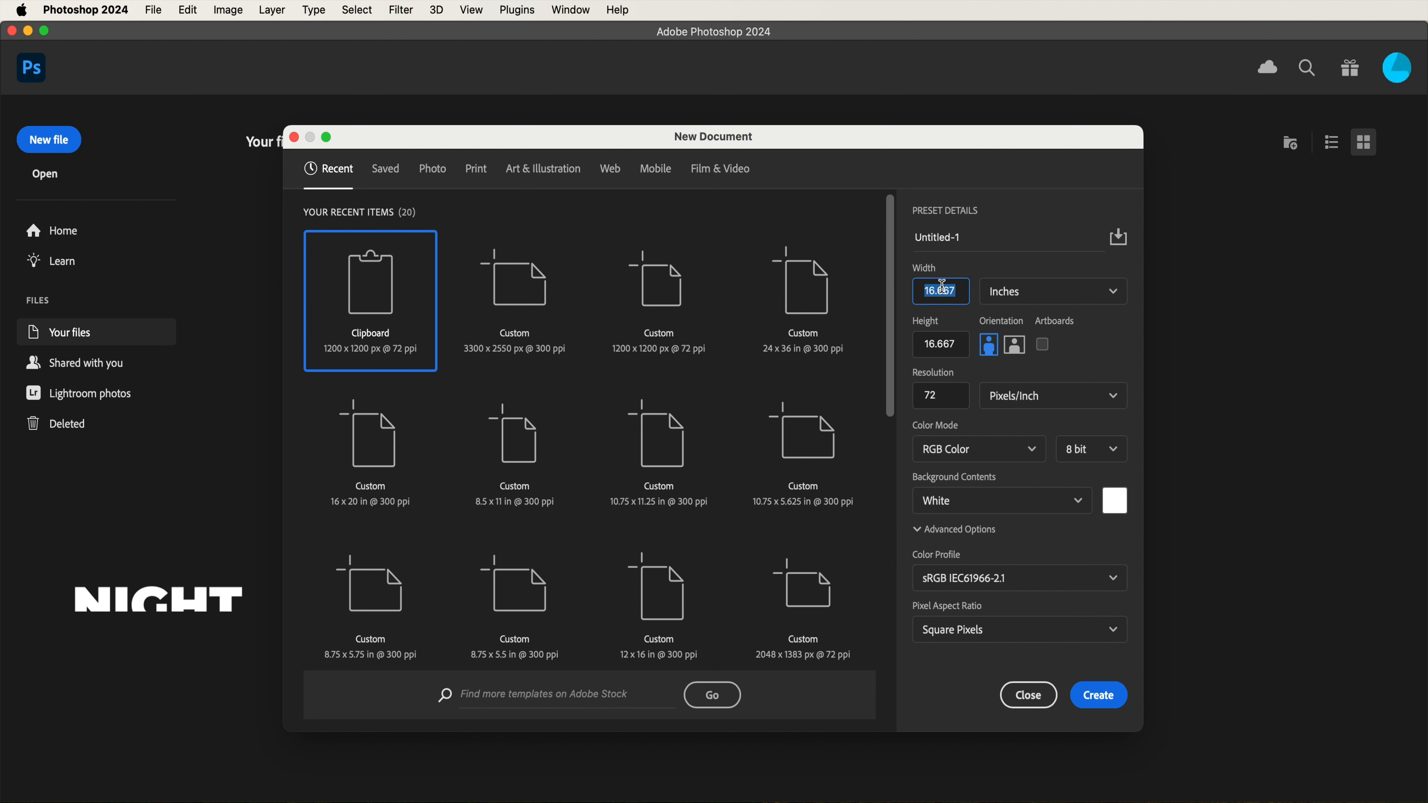
type("24")
double_click(952, 344)
type("36")
double_click(948, 394)
type("300")
left_click(984, 449)
left_click(972, 563)
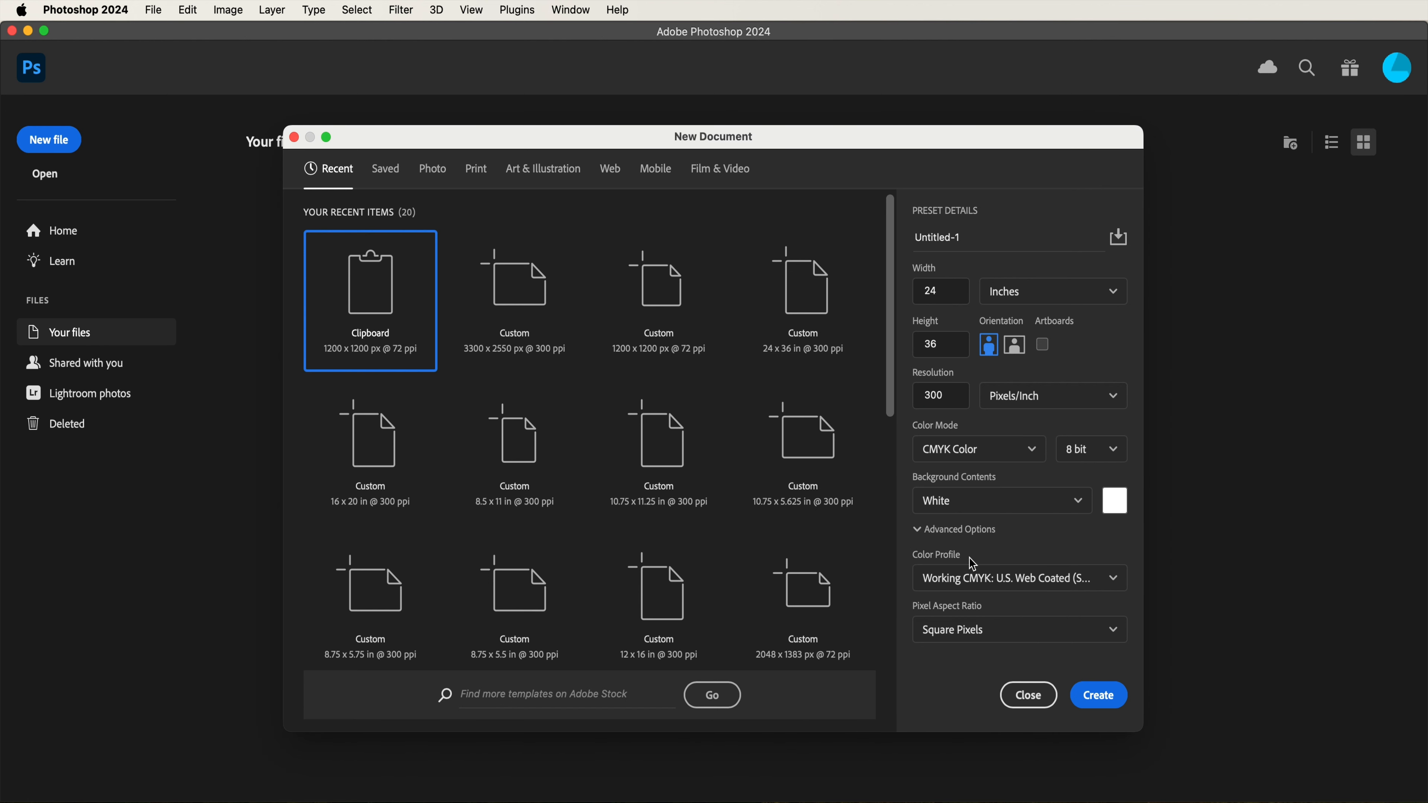
left_click(1107, 699)
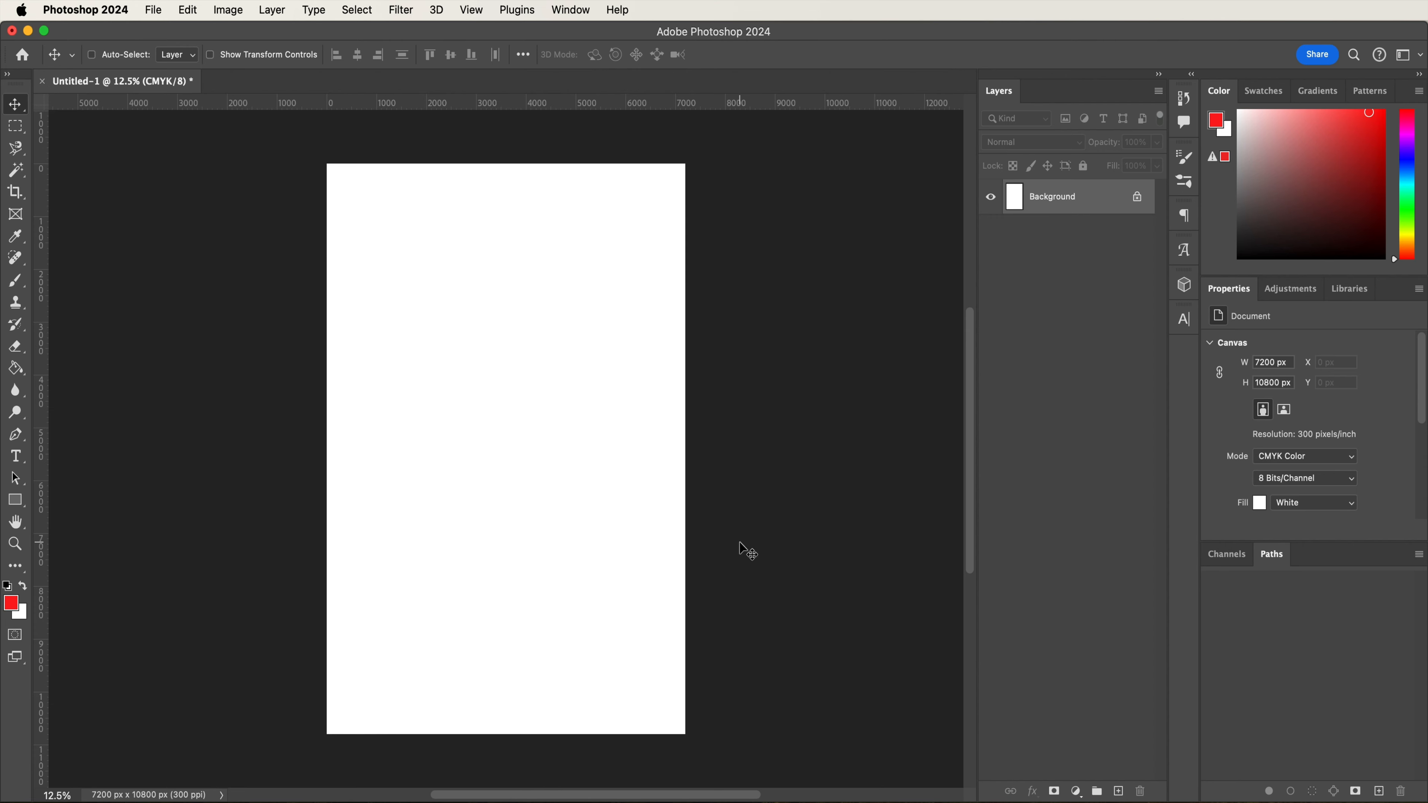
- Open luke-stackpoole-eWqOgJ-lfiI-unsplash.jpg from Movie_Poster_Assets and convert its background into a regular layer named Cabin
key("super+o")
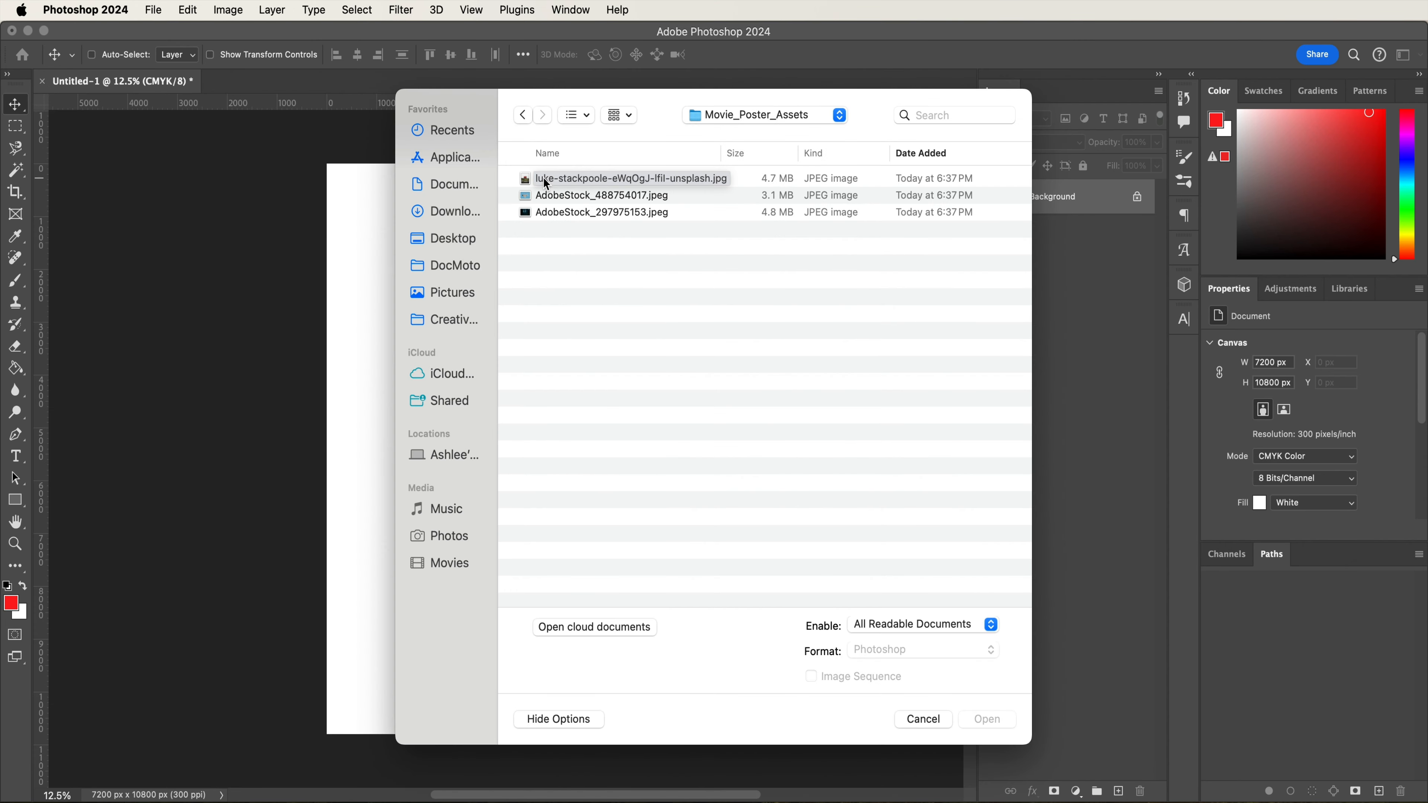
left_click(545, 179)
double_click(544, 180)
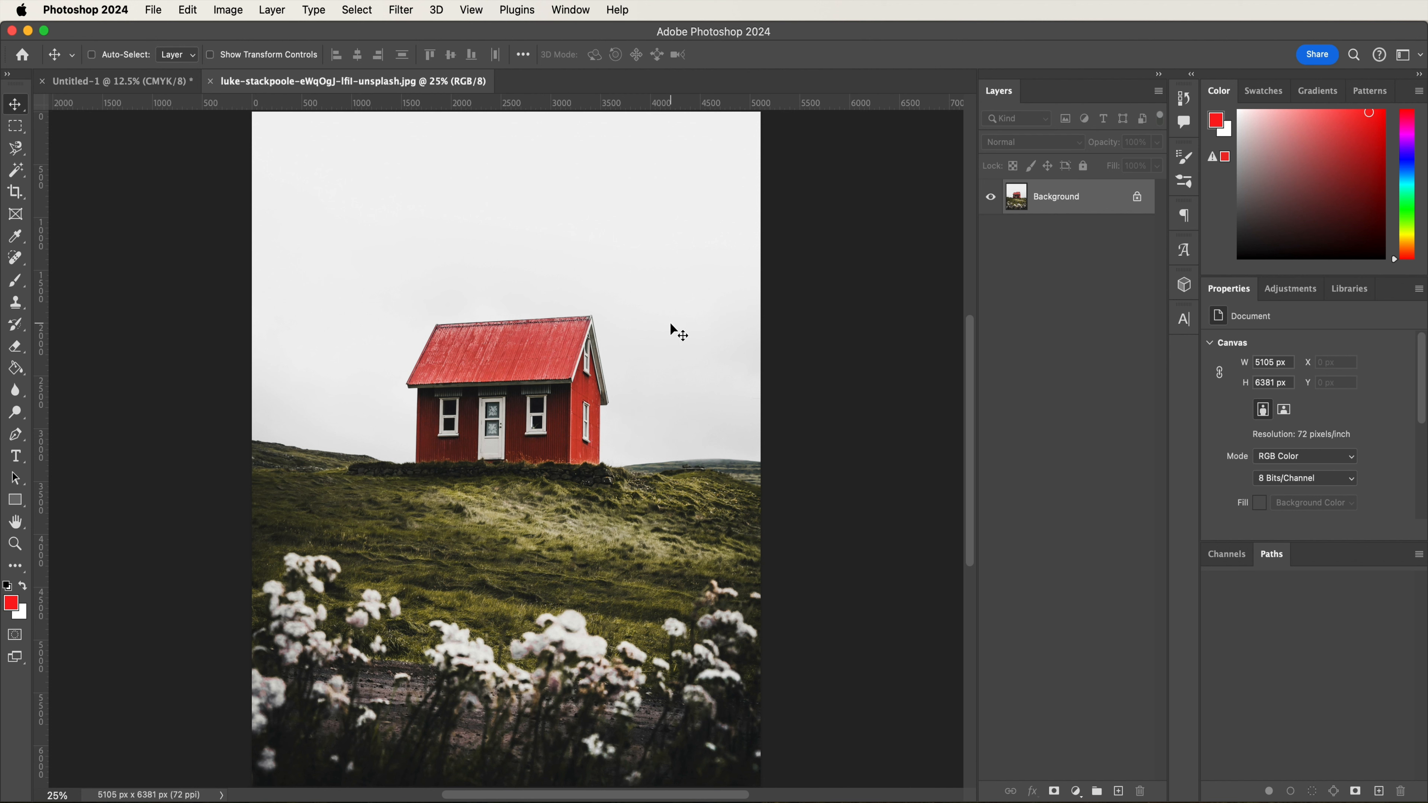
key("shift+super+n")
type("Cabin")
key("Return")
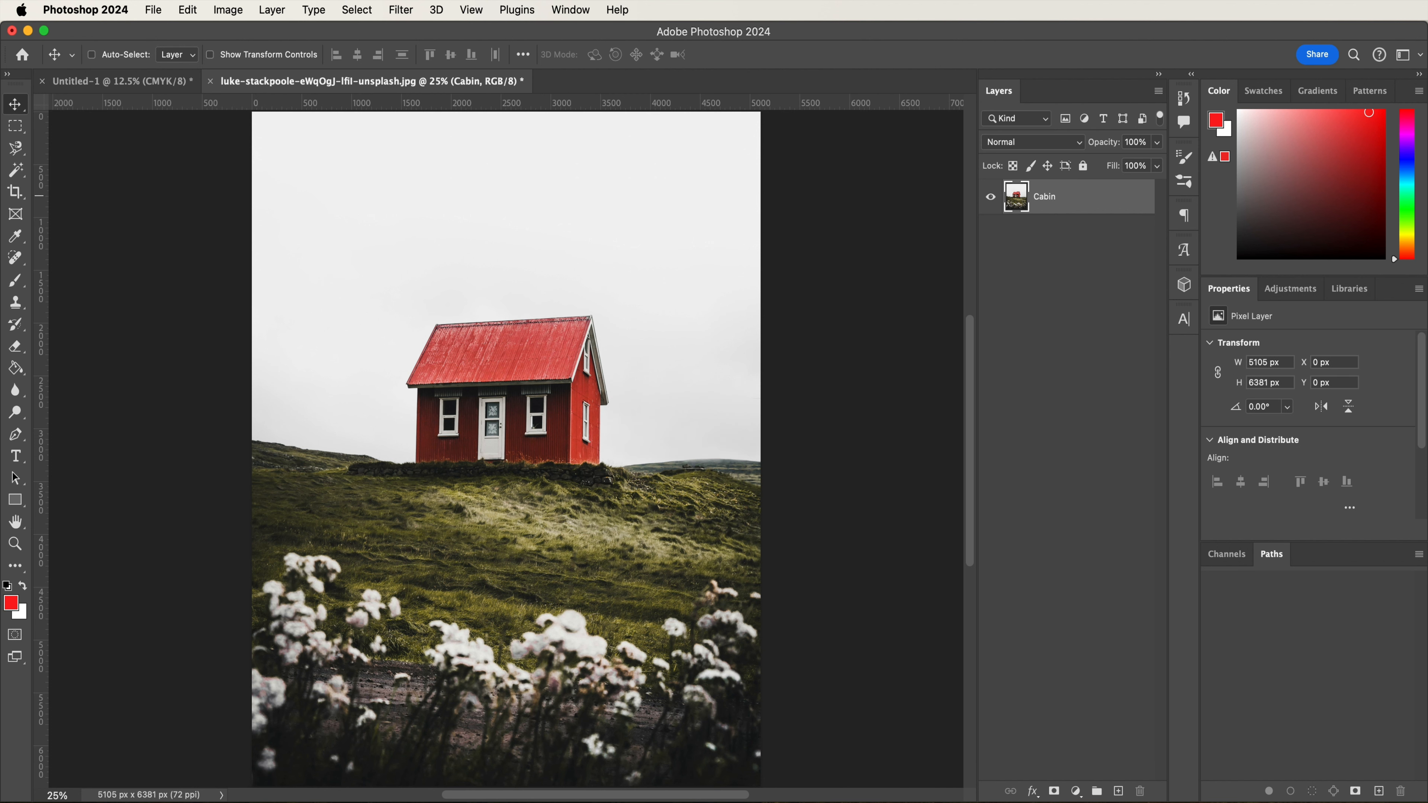
- Select the flower-covered foreground with the Rectangular Marquee and turn on the Contextual Task Bar
scroll(828, 398, "down", 3)
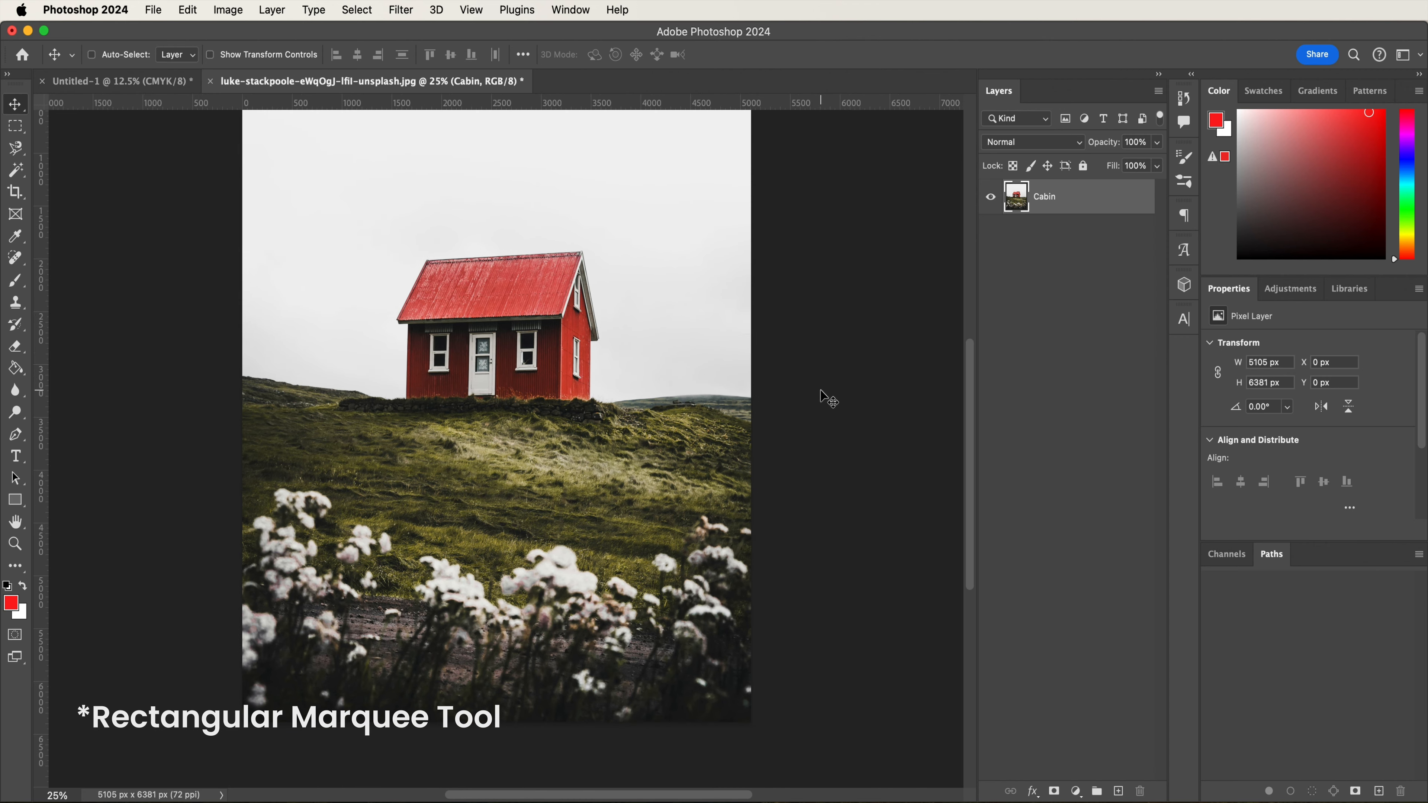
key("m")
left_click_drag(771, 731, 206, 481)
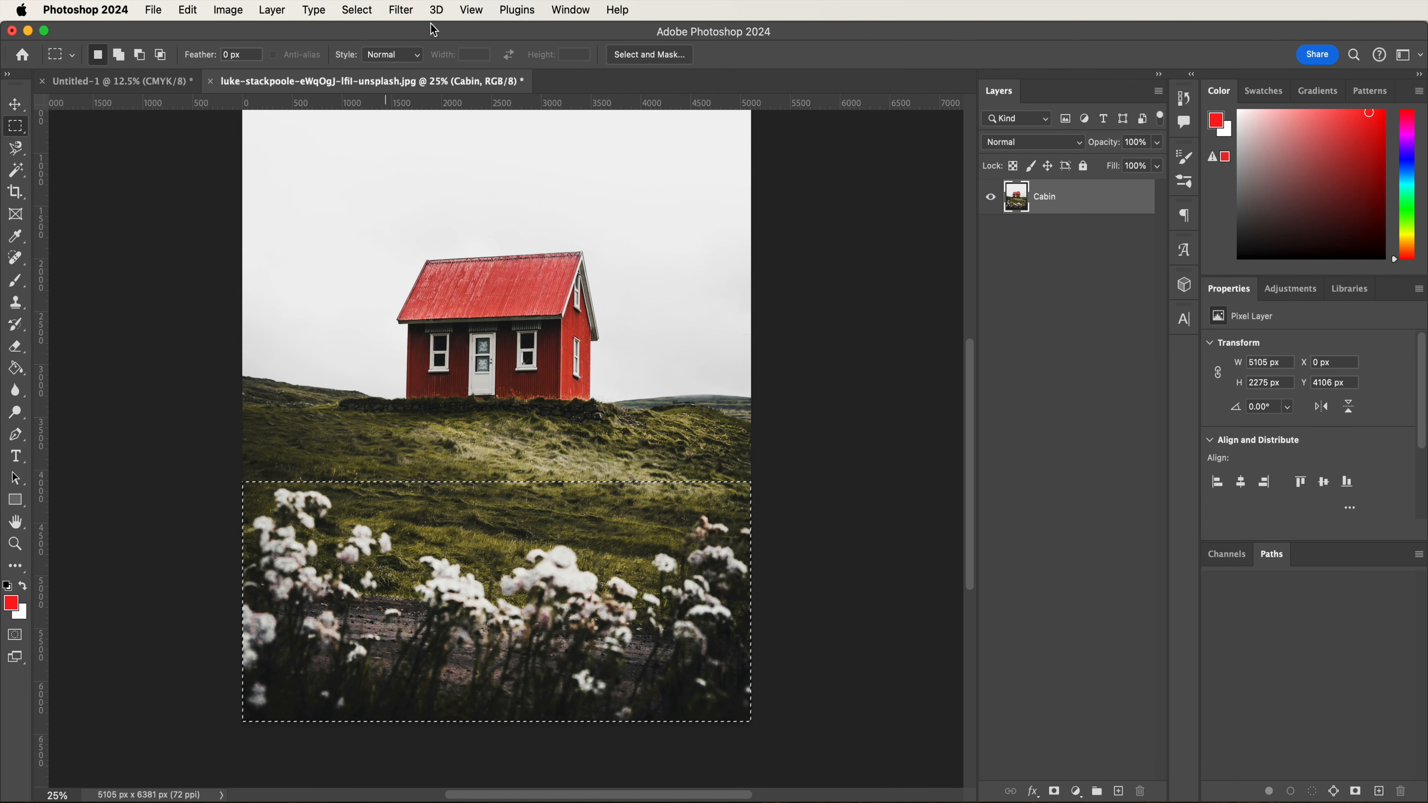
left_click(543, 7)
mouse_move(569, 8)
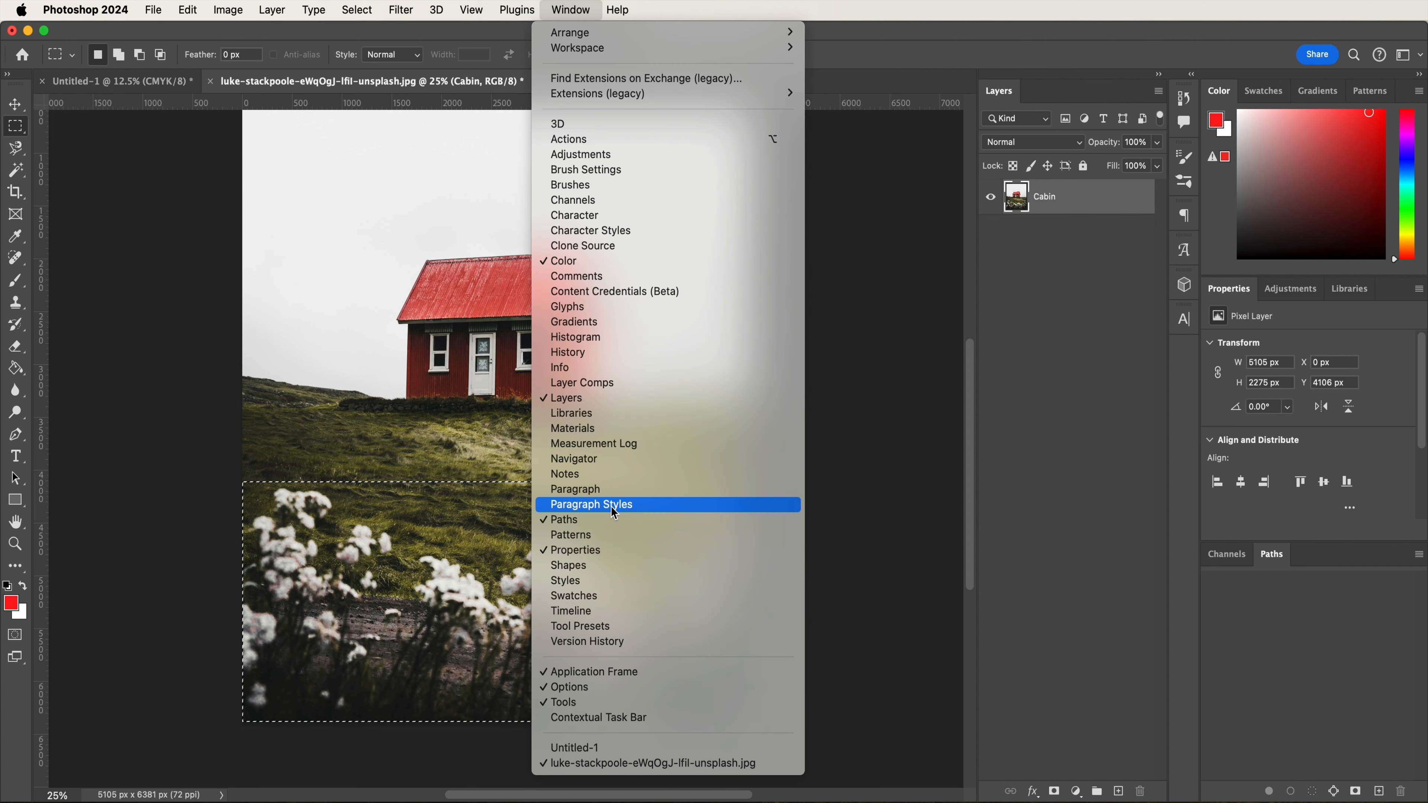
left_click(636, 719)
- Reselect the full-width flower foreground and replace it using Generative Fill with the prompt "remove"
left_click_drag(223, 469, 809, 746)
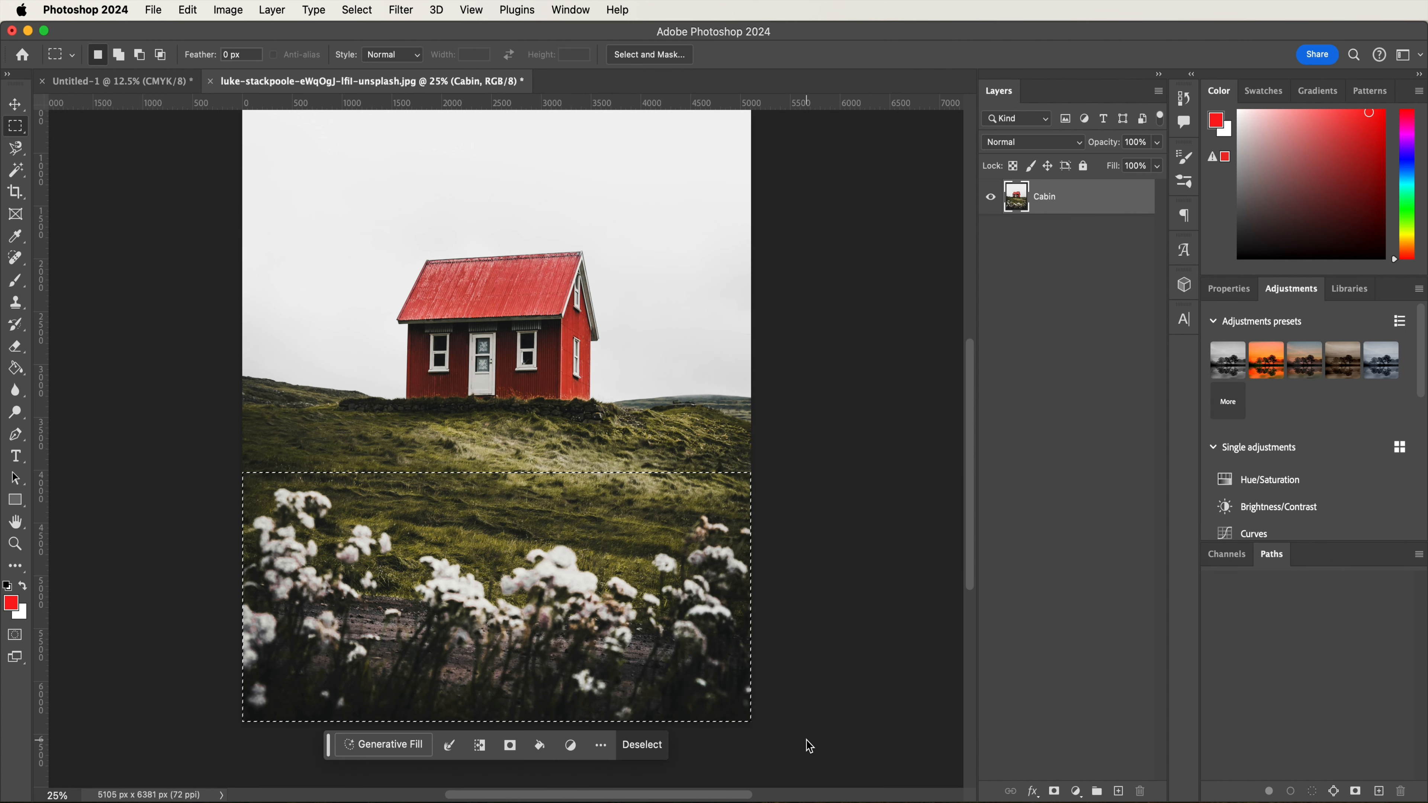
left_click(403, 751)
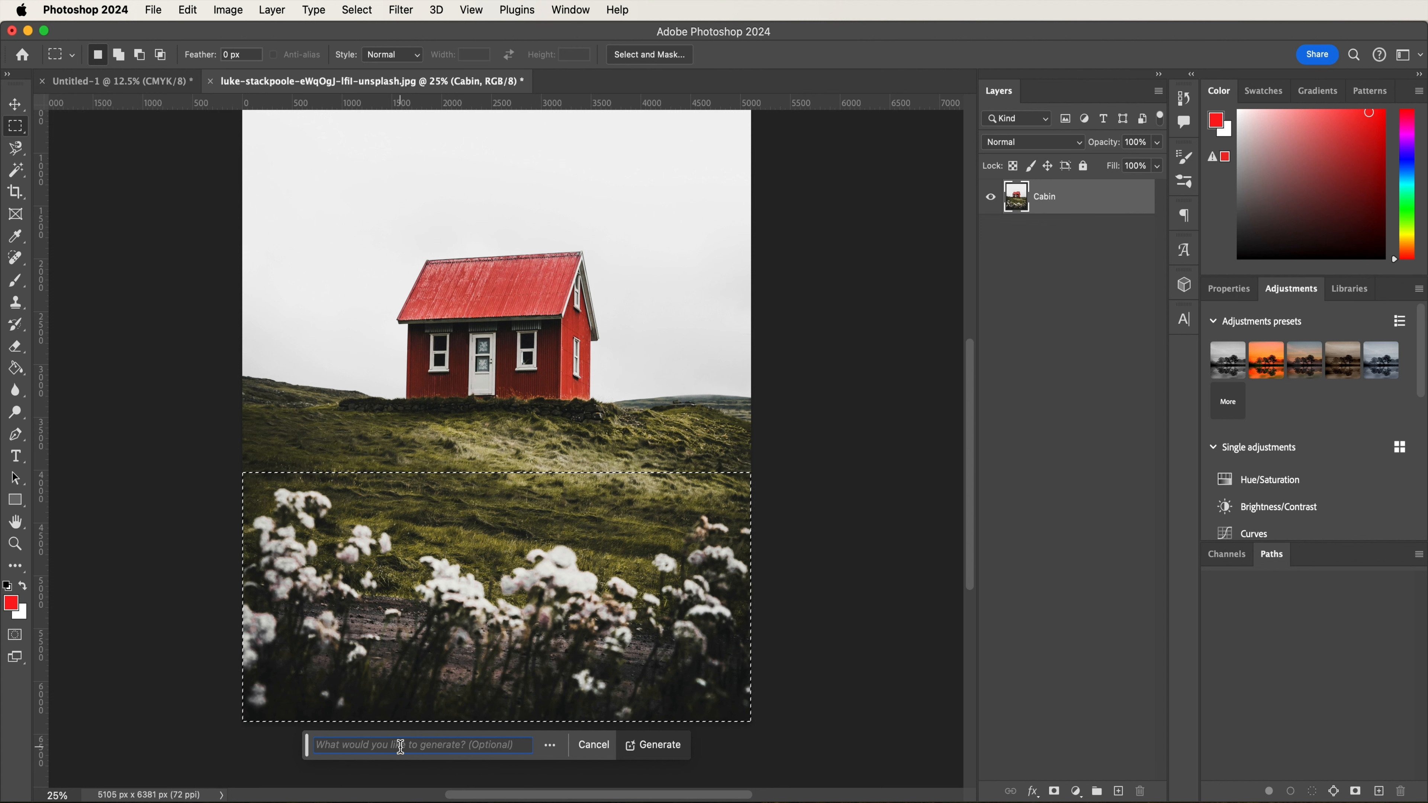
type("remove")
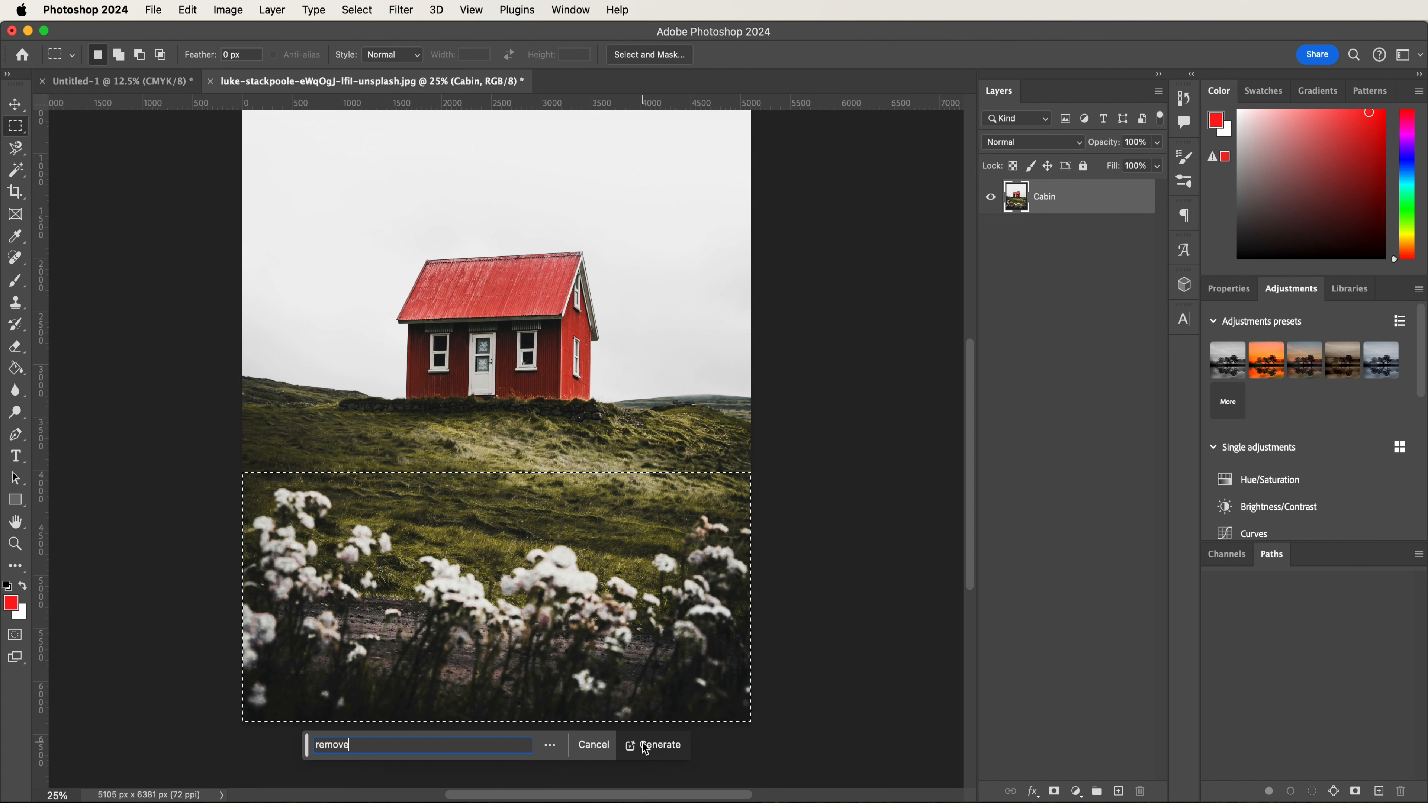
left_click(645, 745)
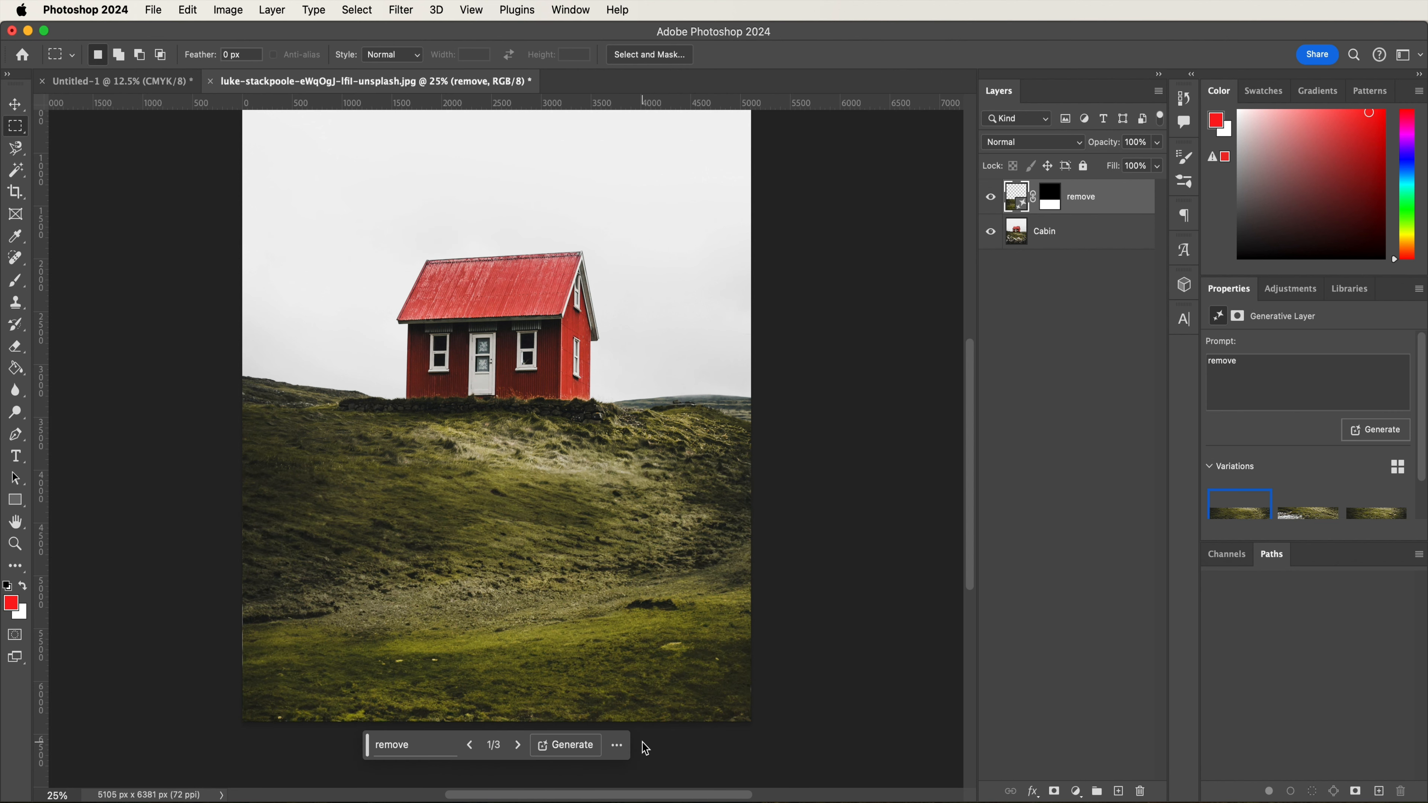
- Mask out the sky on the Cabin layer by selecting the sky, inverting the selection and adding a layer mask
left_click(1051, 236)
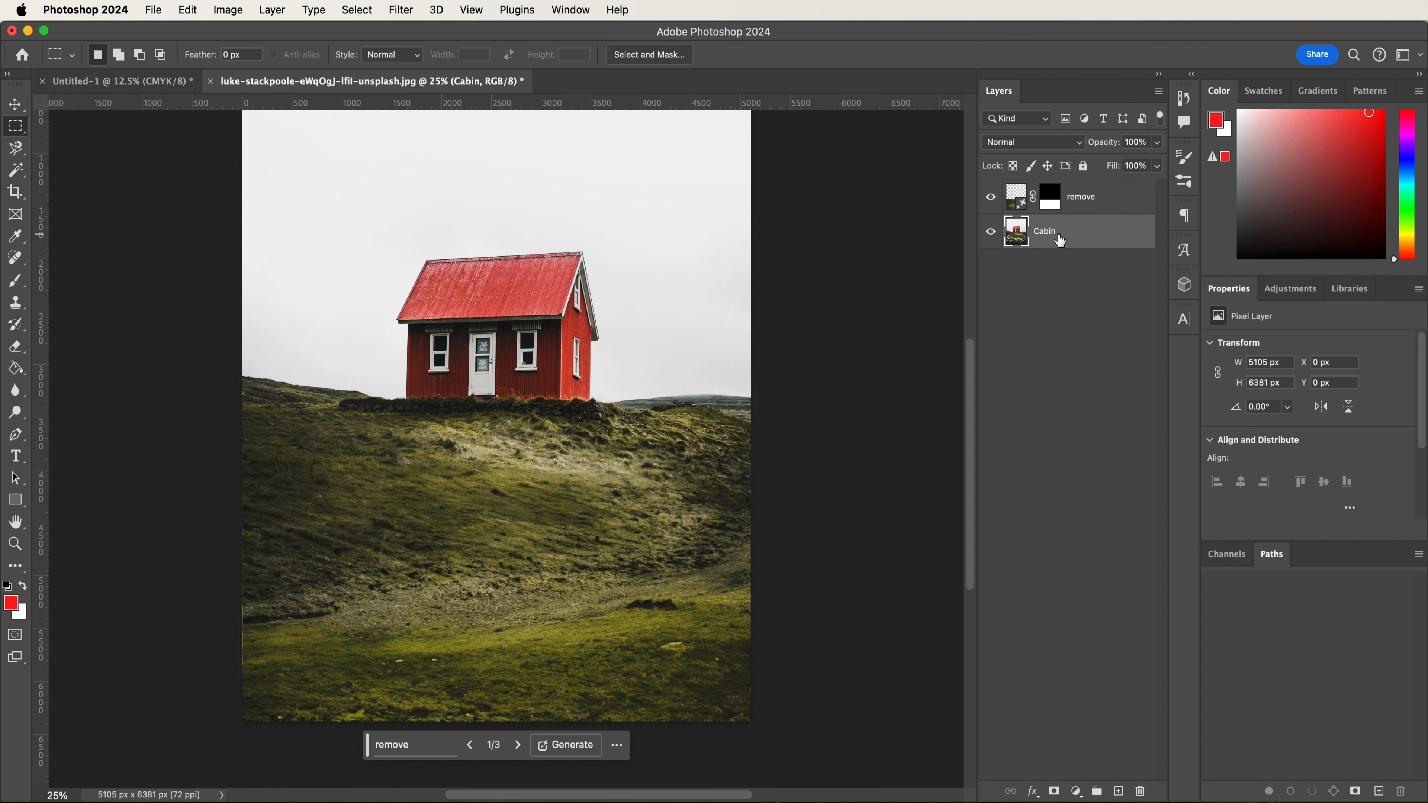
left_click(357, 8)
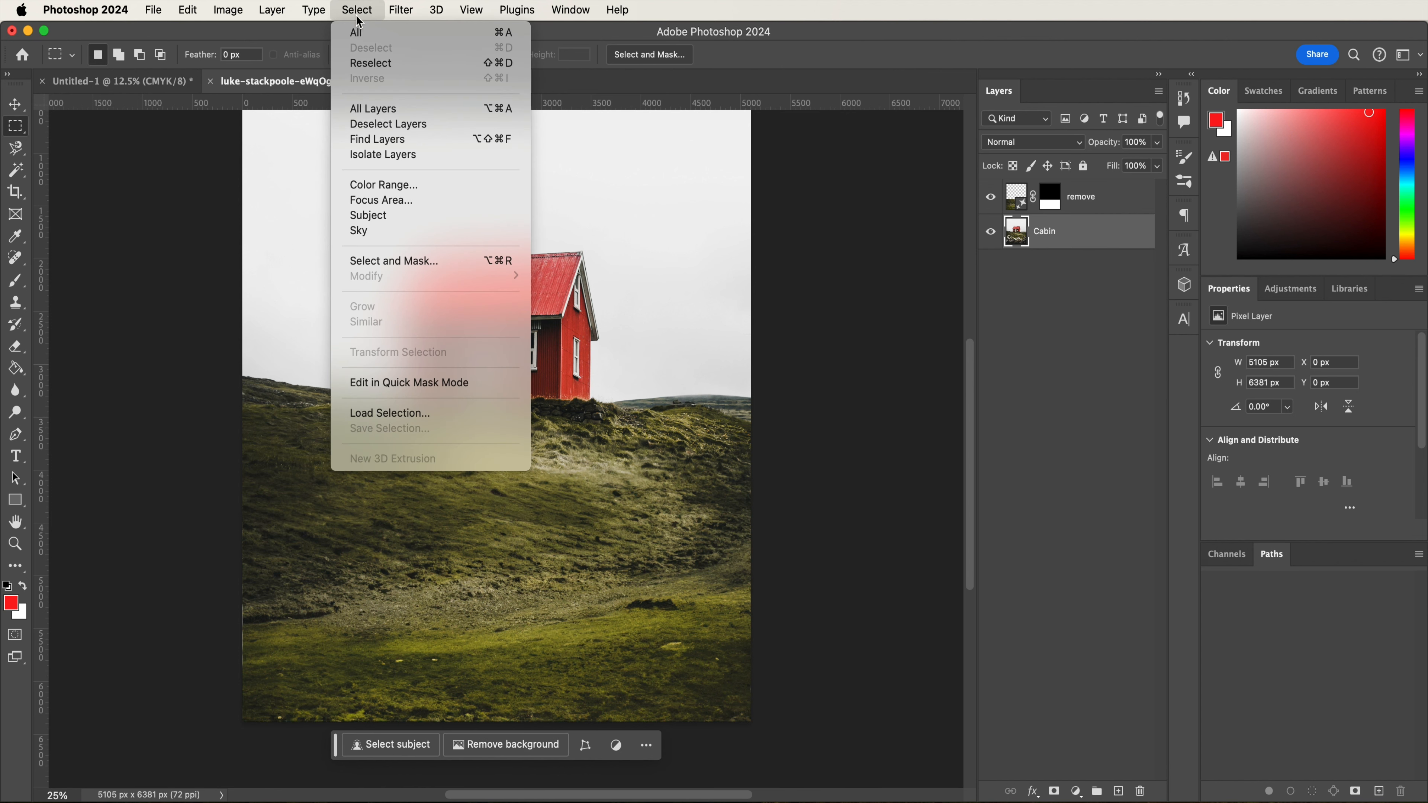
left_click(386, 231)
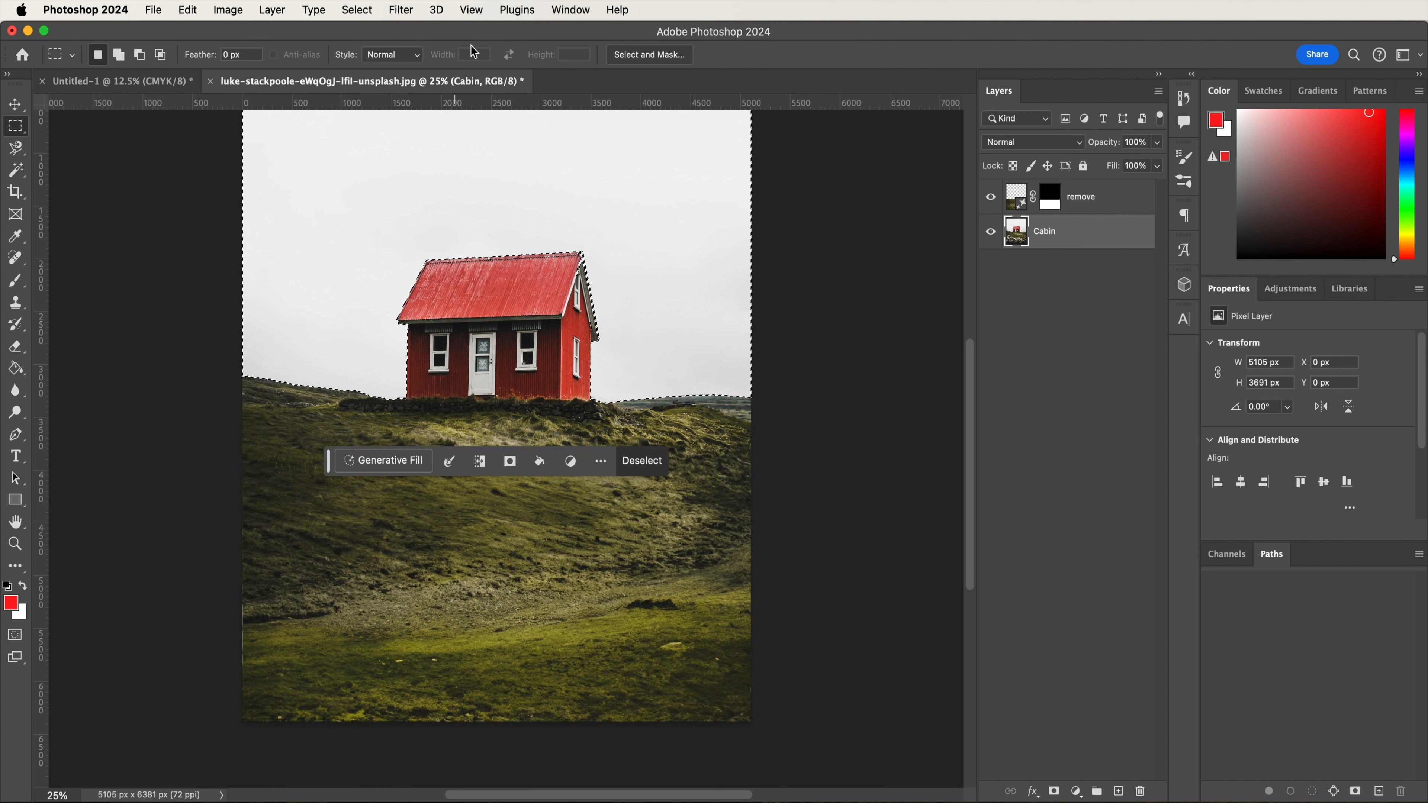
left_click(358, 10)
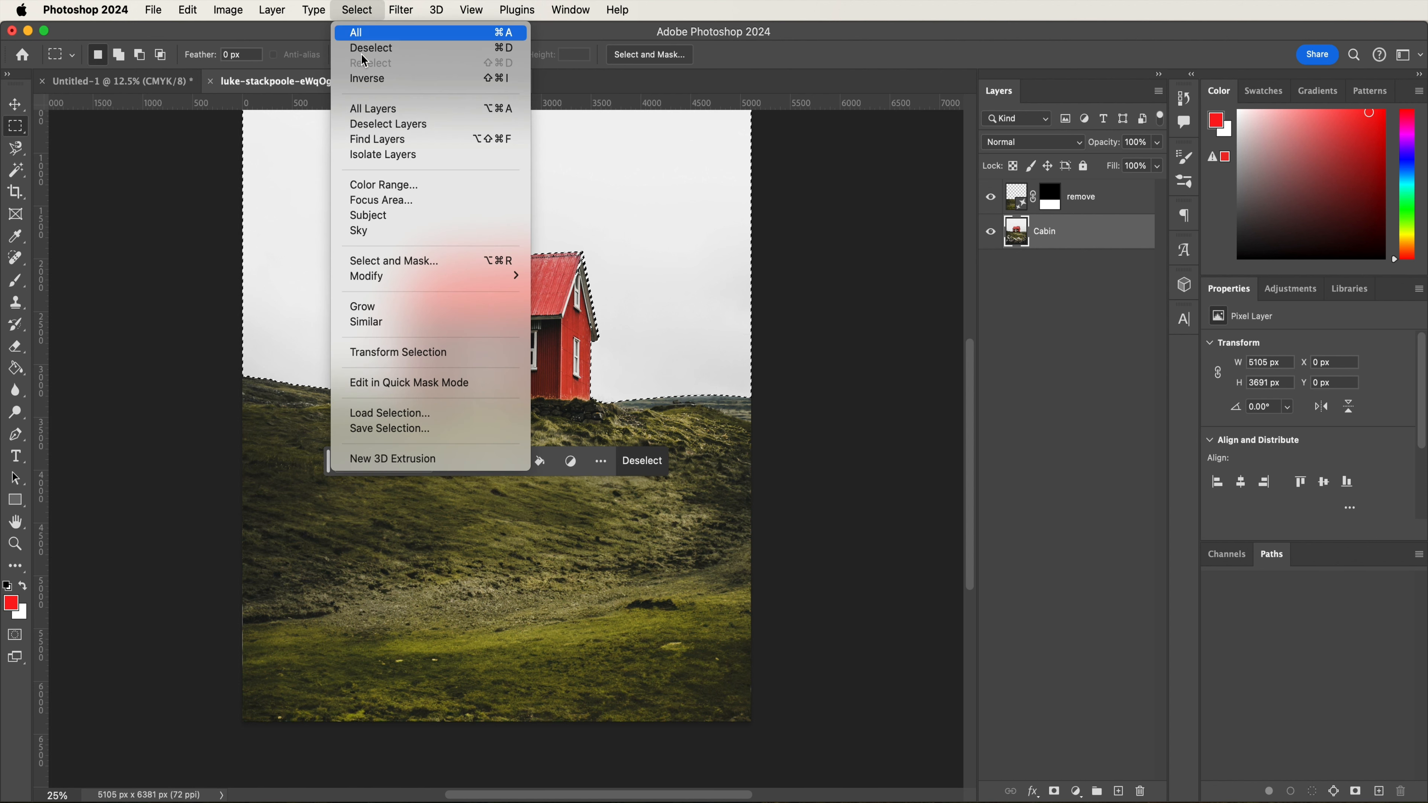
left_click(376, 79)
left_click(1053, 791)
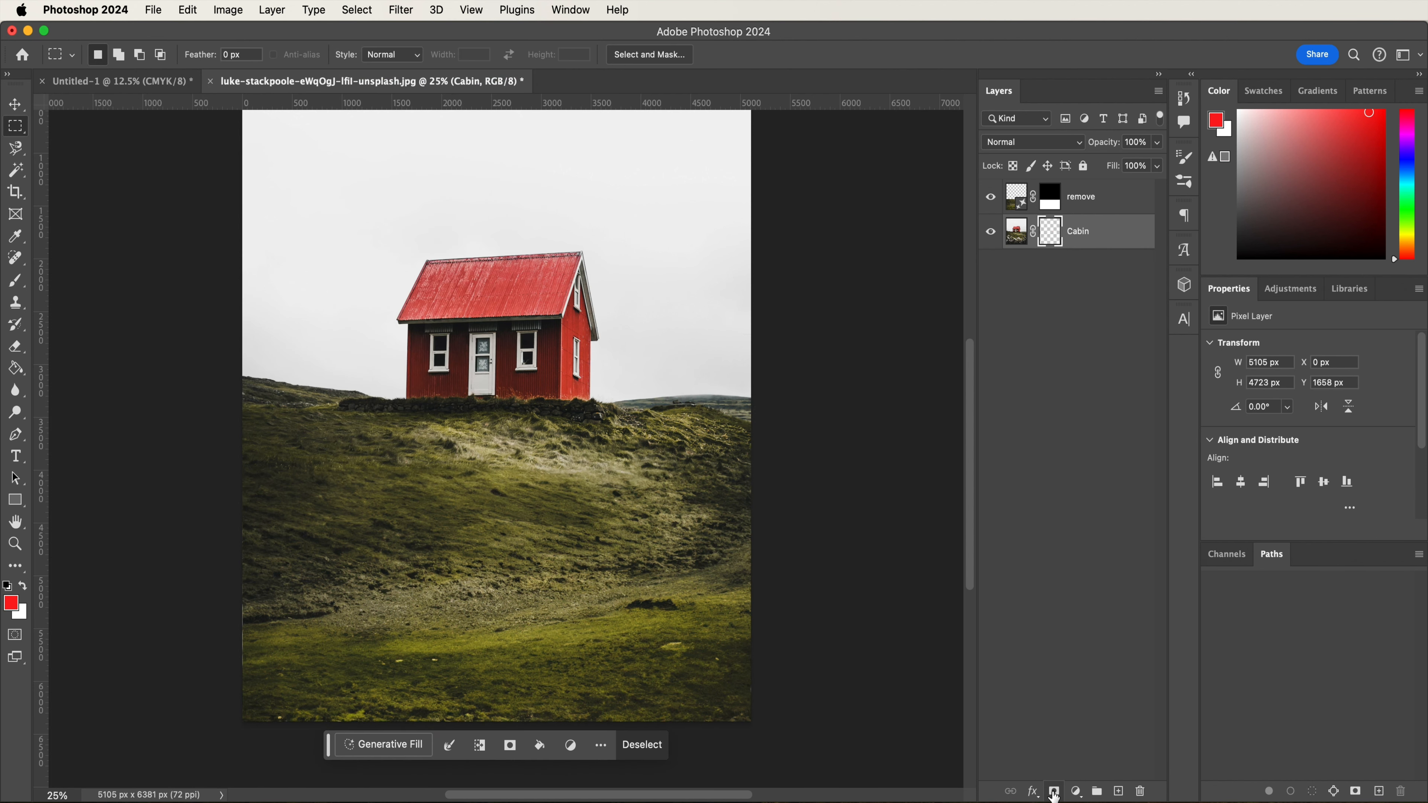
key("v")
scroll(740, 332, "up", 3)
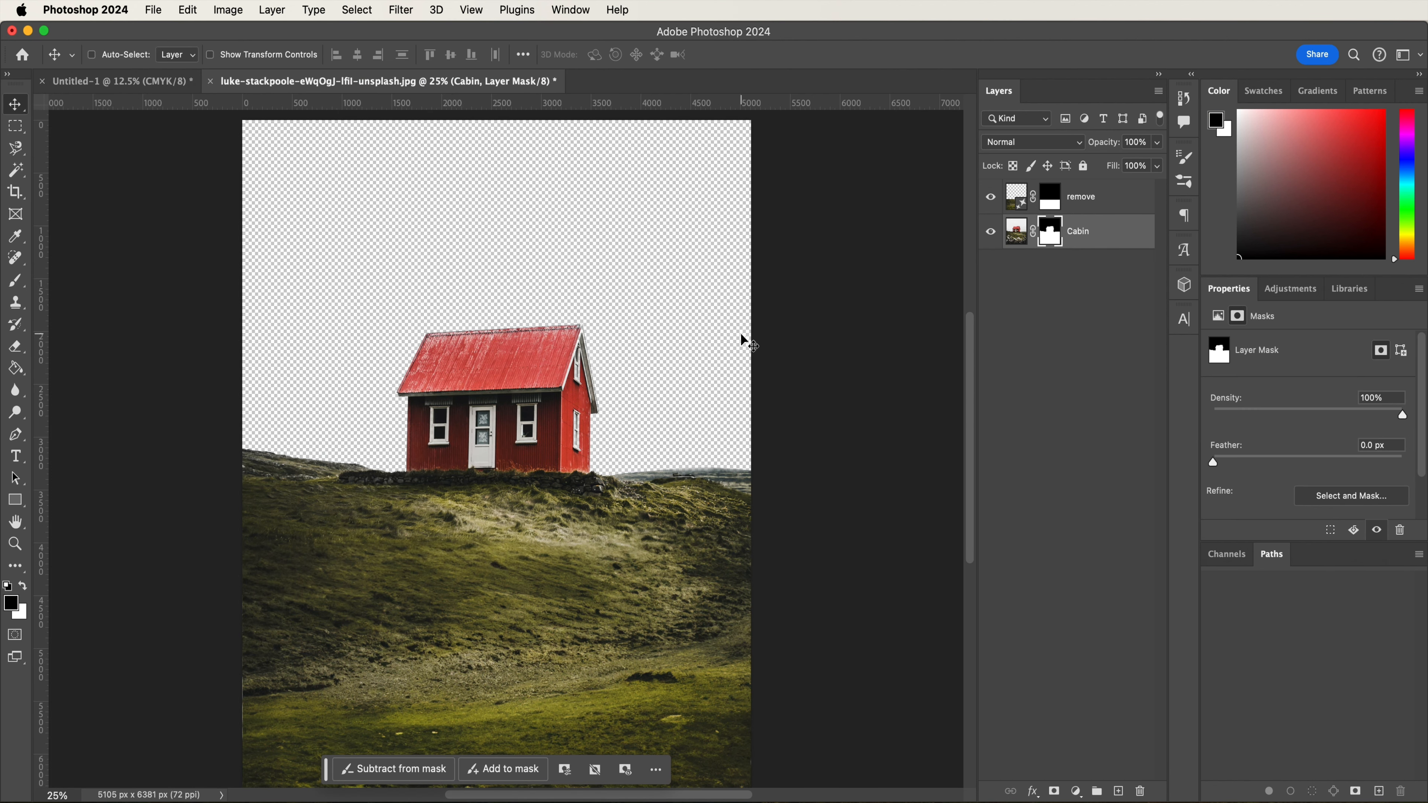
- Start Replace Color on the Cabin layer's image and sample the bright red of the cabin's side wall
left_click(1016, 239)
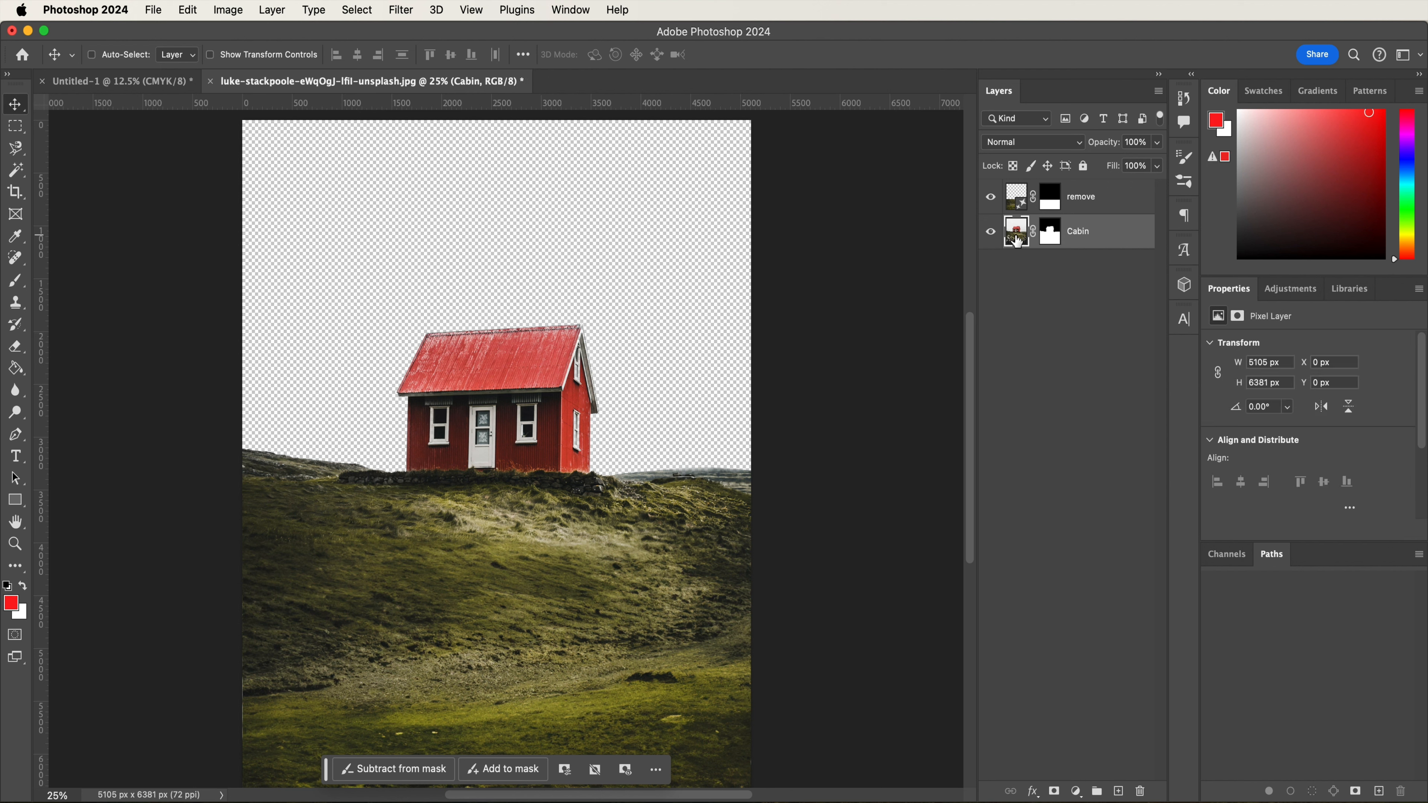
left_click(236, 11)
mouse_move(253, 63)
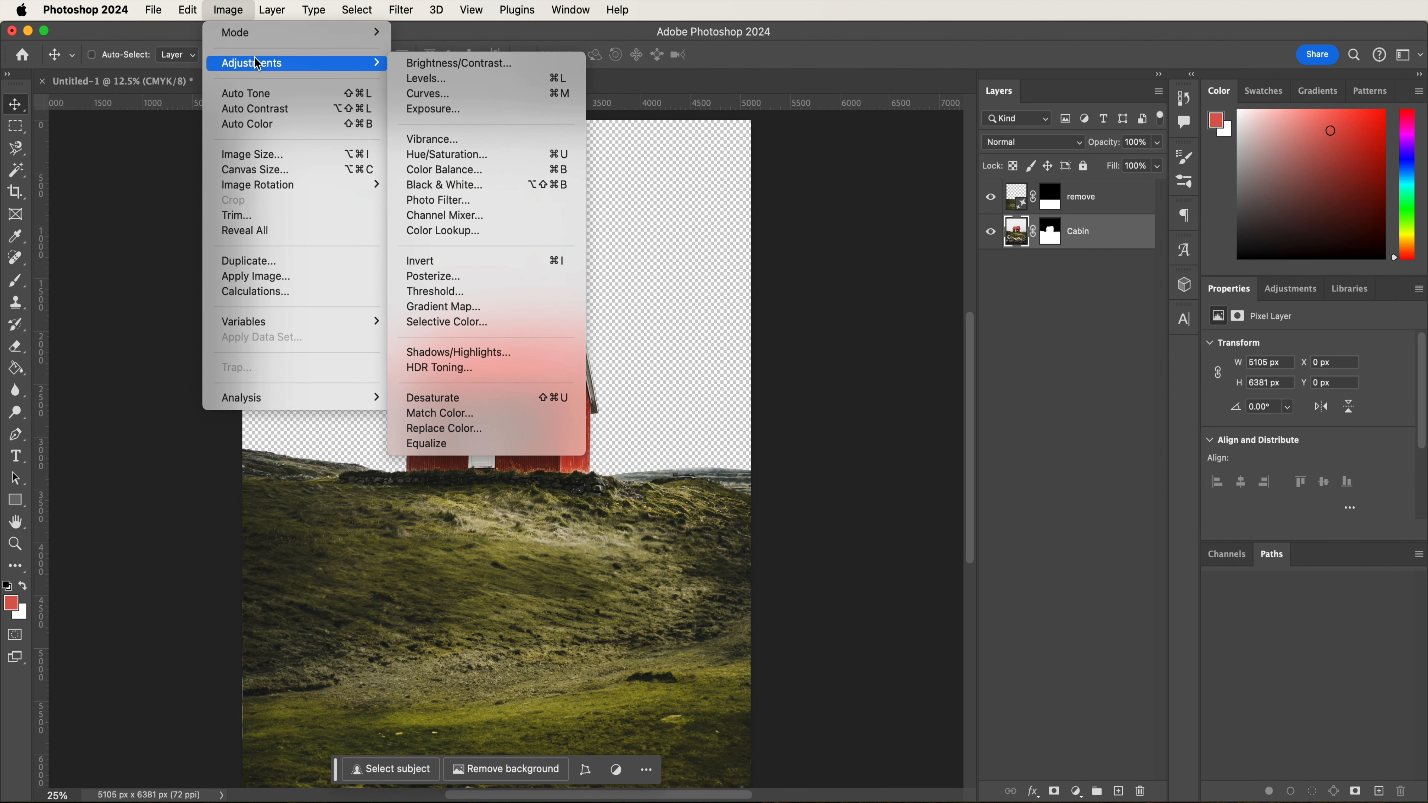
left_click(476, 429)
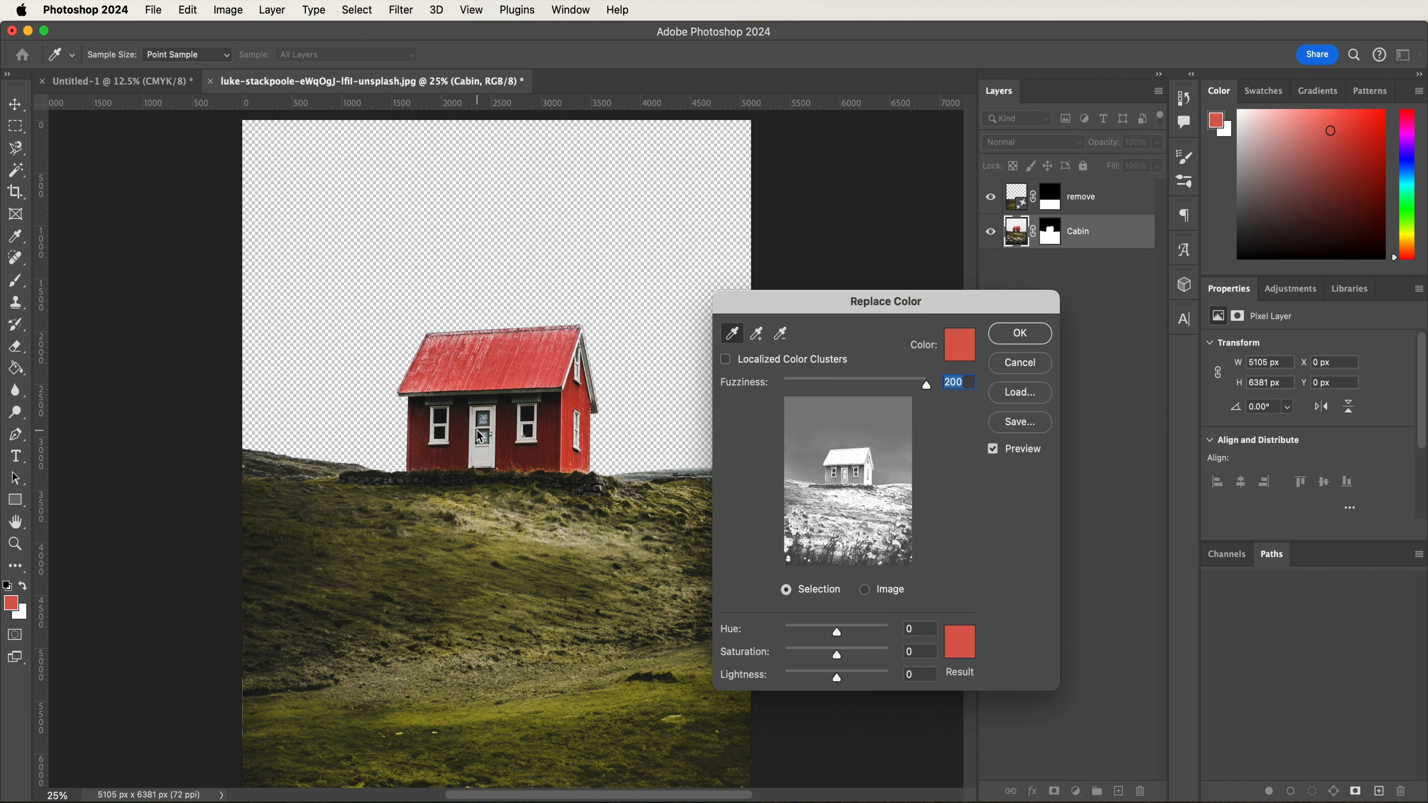
left_click(507, 399)
left_click(554, 453)
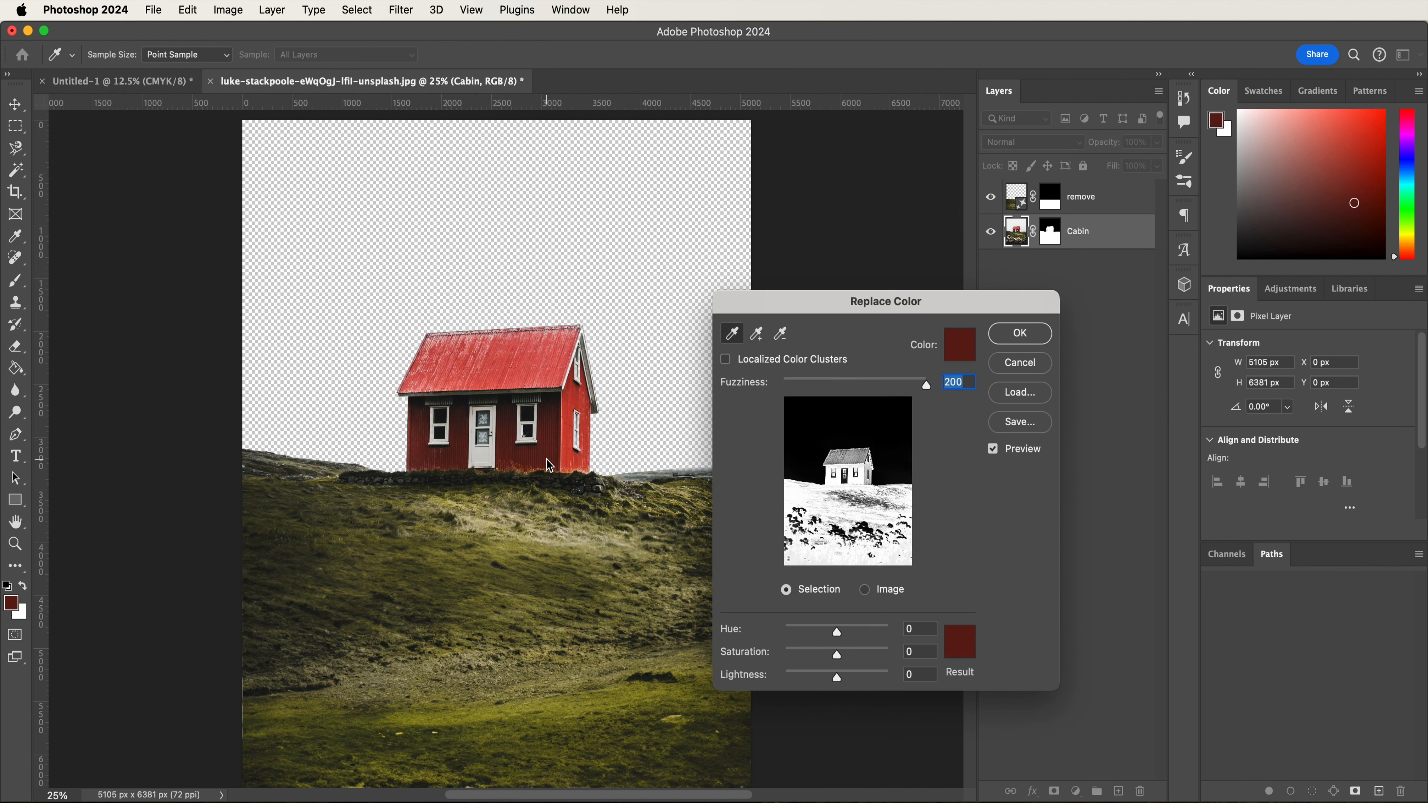
left_click(570, 415)
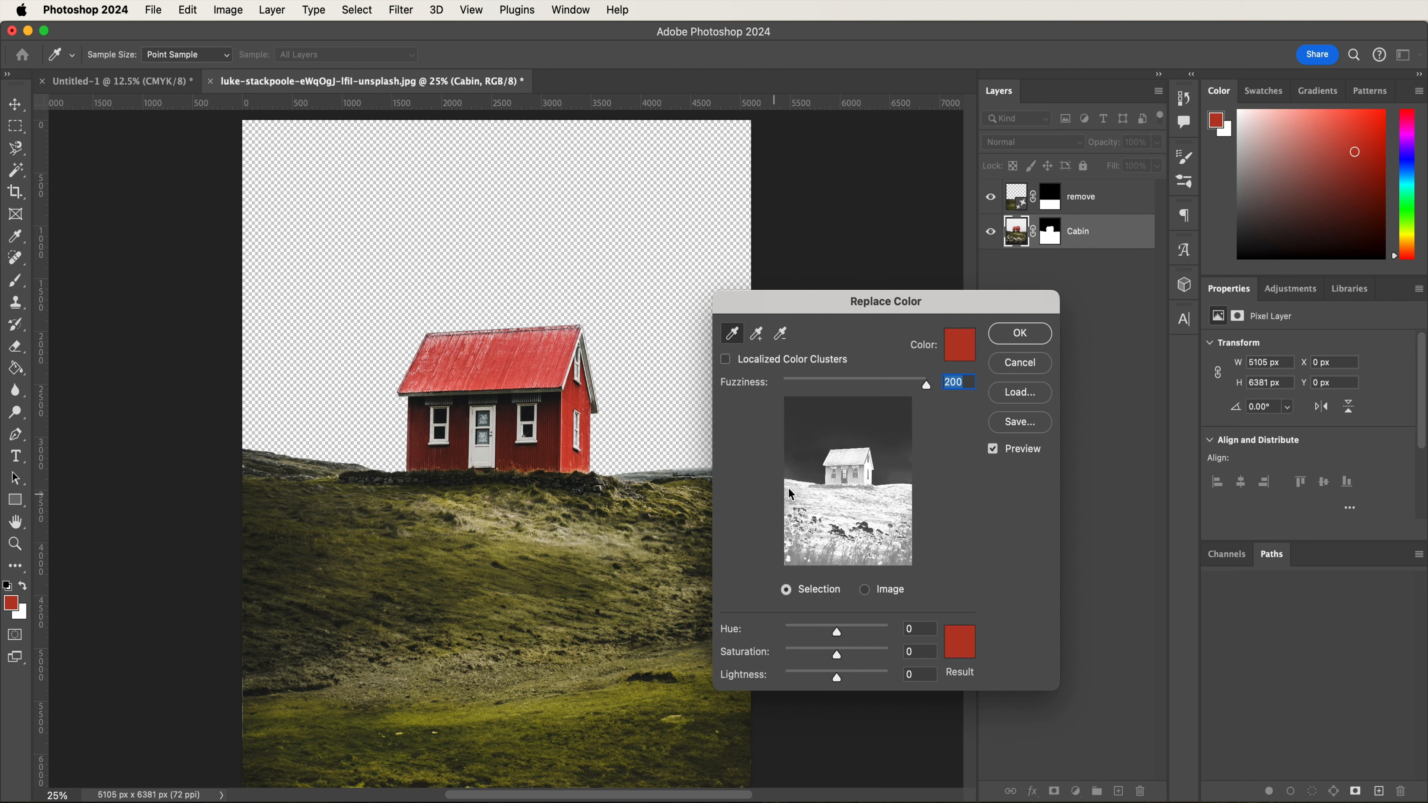
- Replace the sampled red with Hue +158, Saturation -73 and Lightness -69
left_click(918, 629)
type("150")
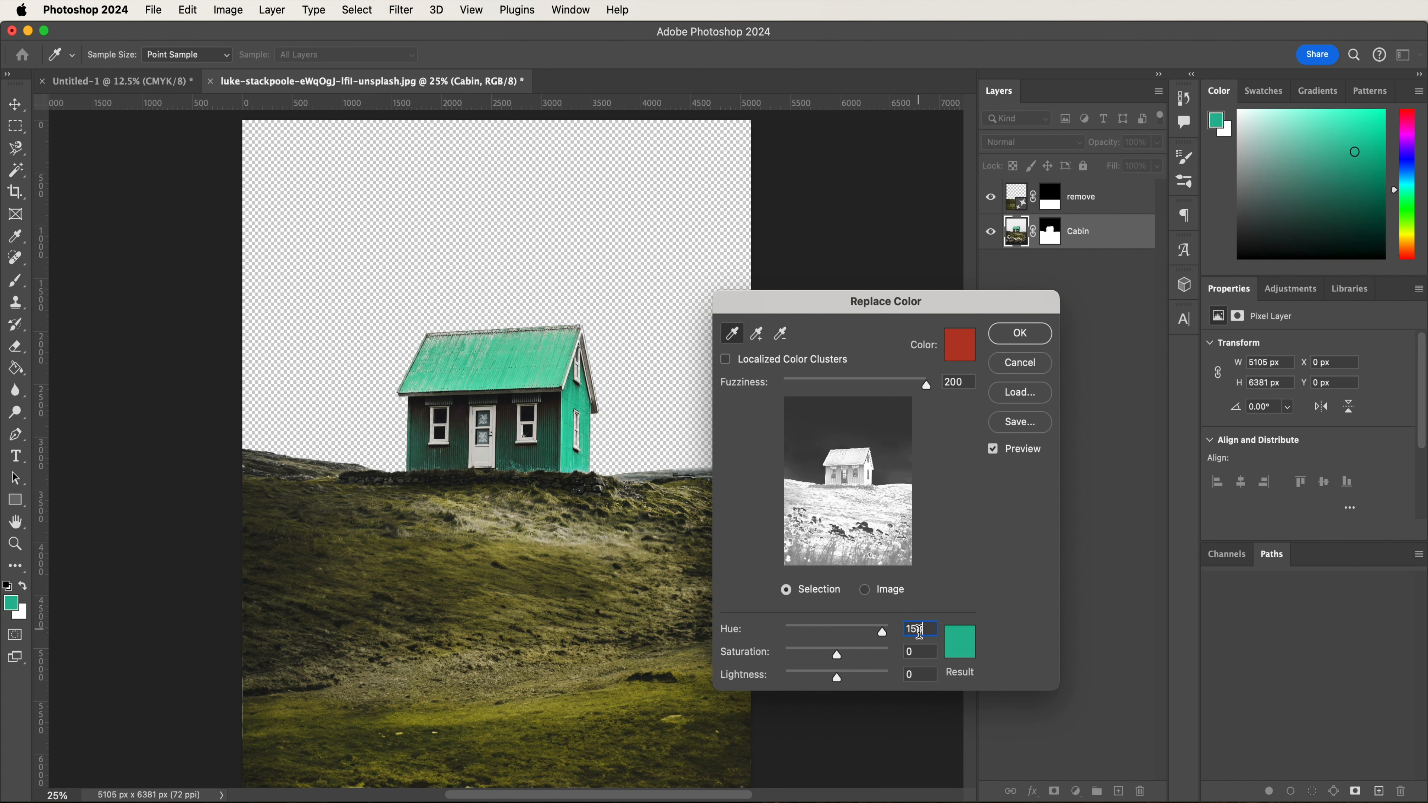
key("Tab")
type("-73")
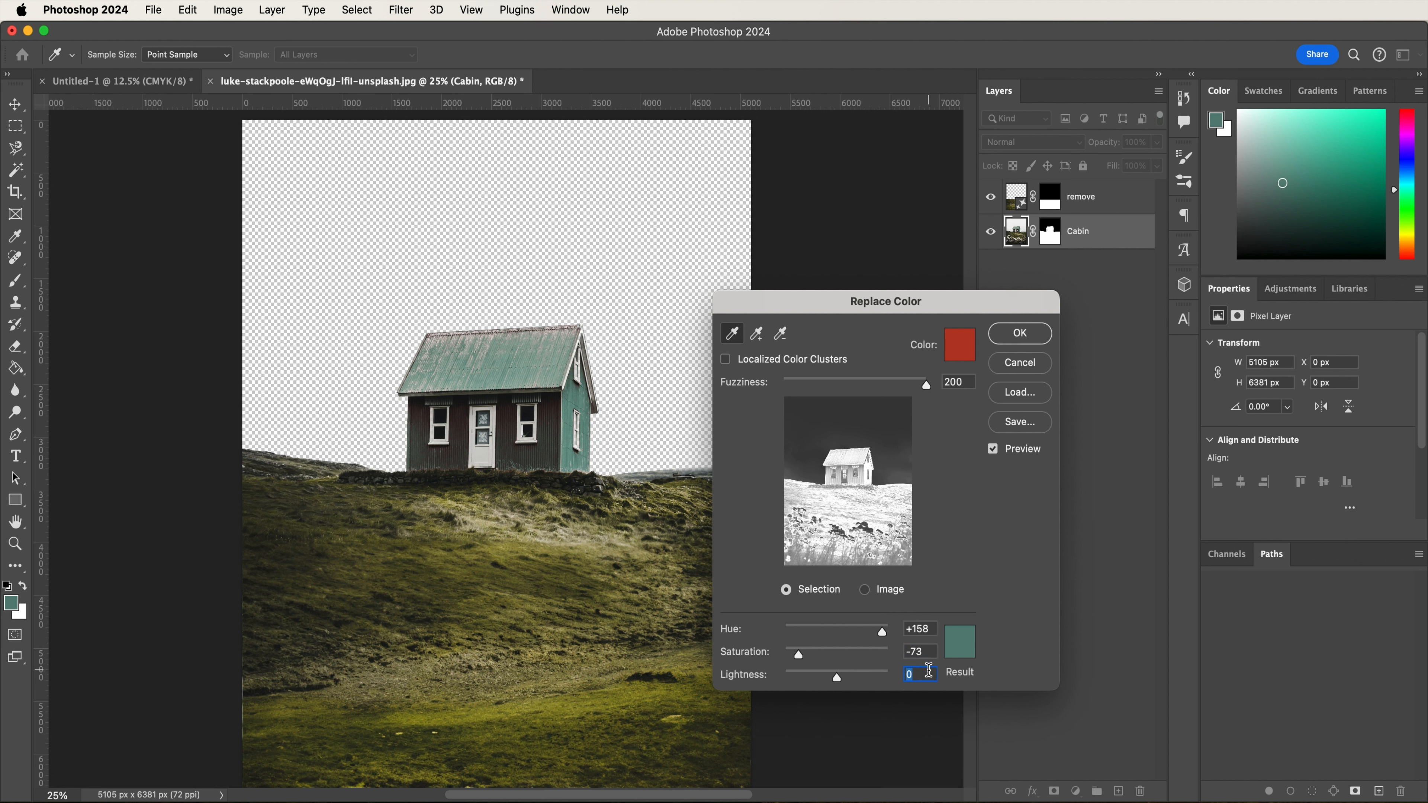
type("-69")
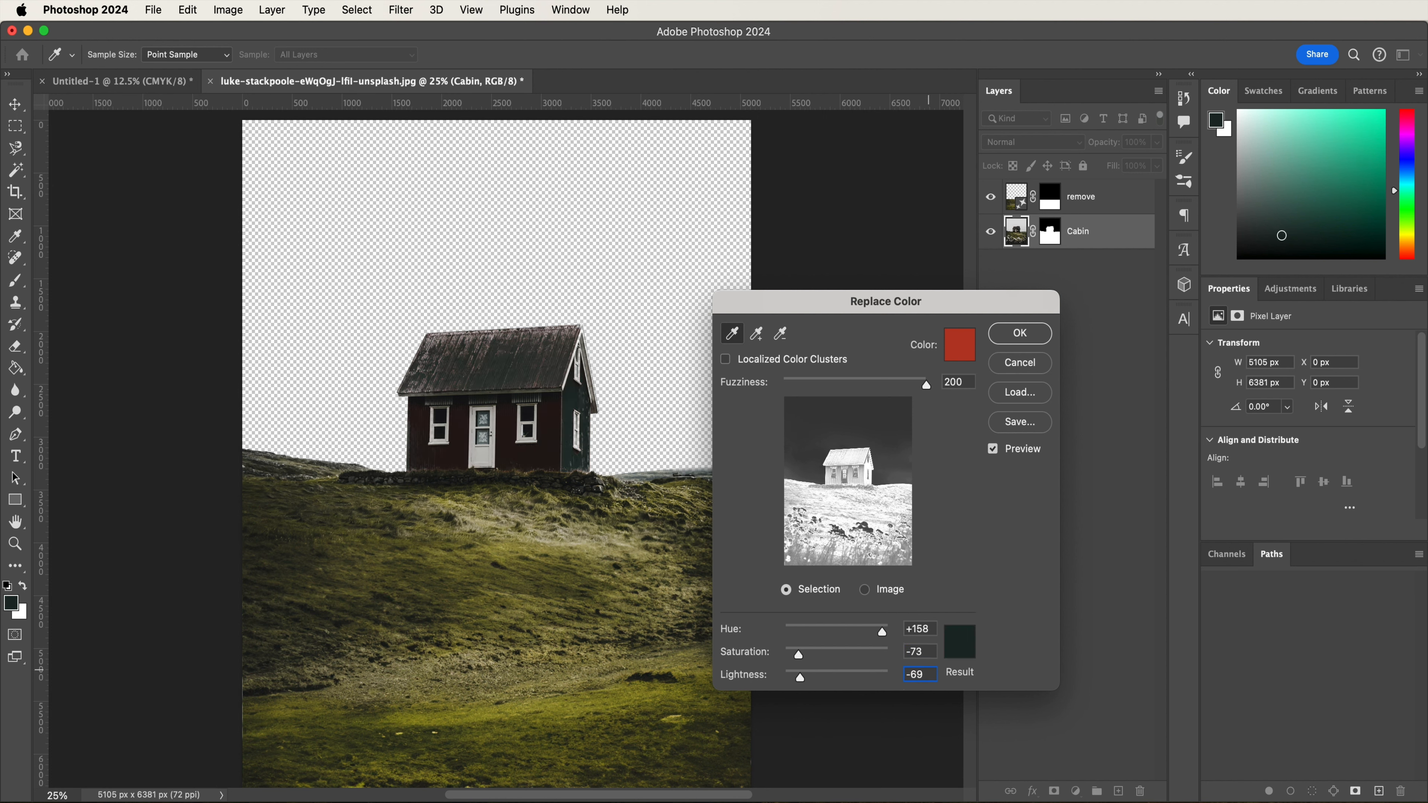
left_click(1005, 343)
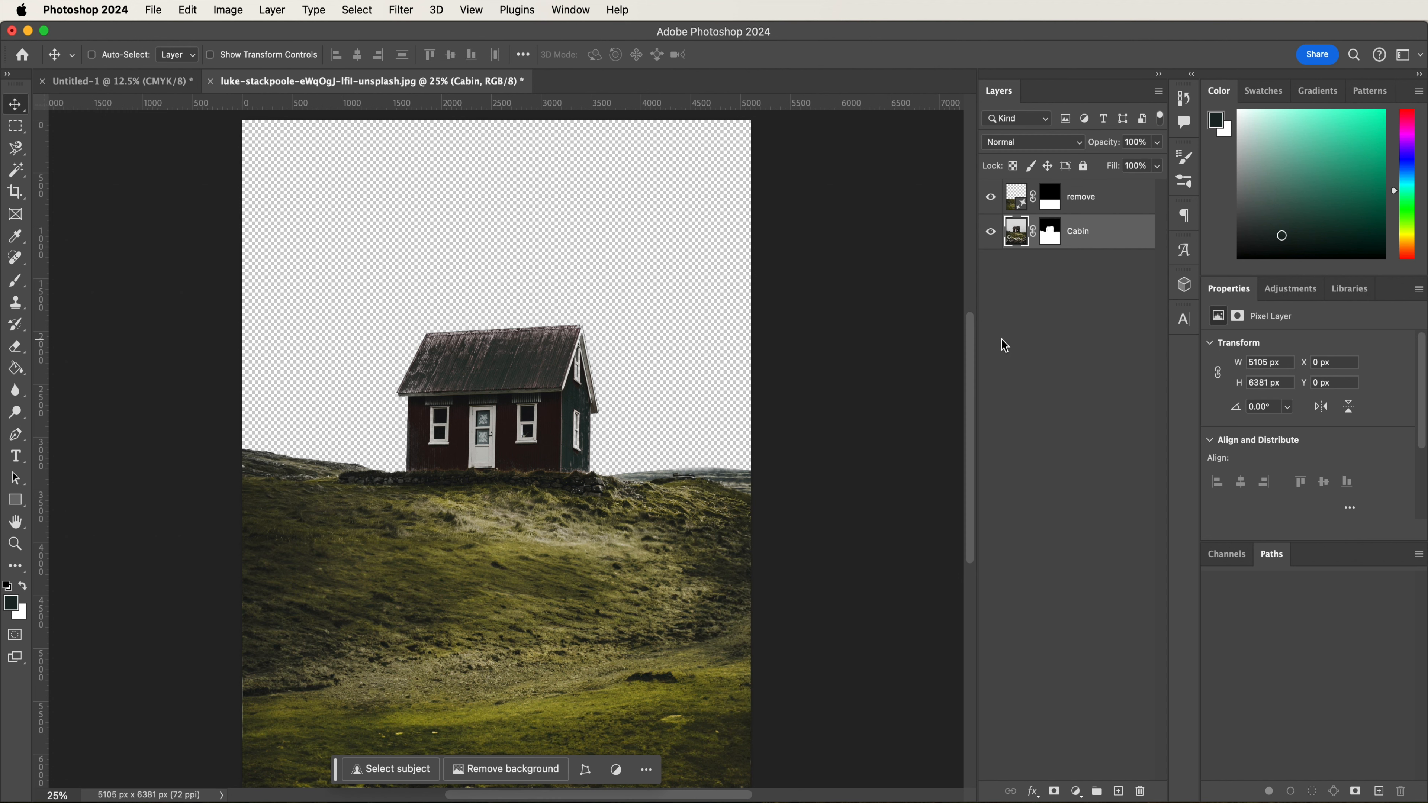
- Convert the remove and Cabin layers together into one smart object and rename it Cabin
left_click(1095, 206, "shift")
right_click(1095, 206)
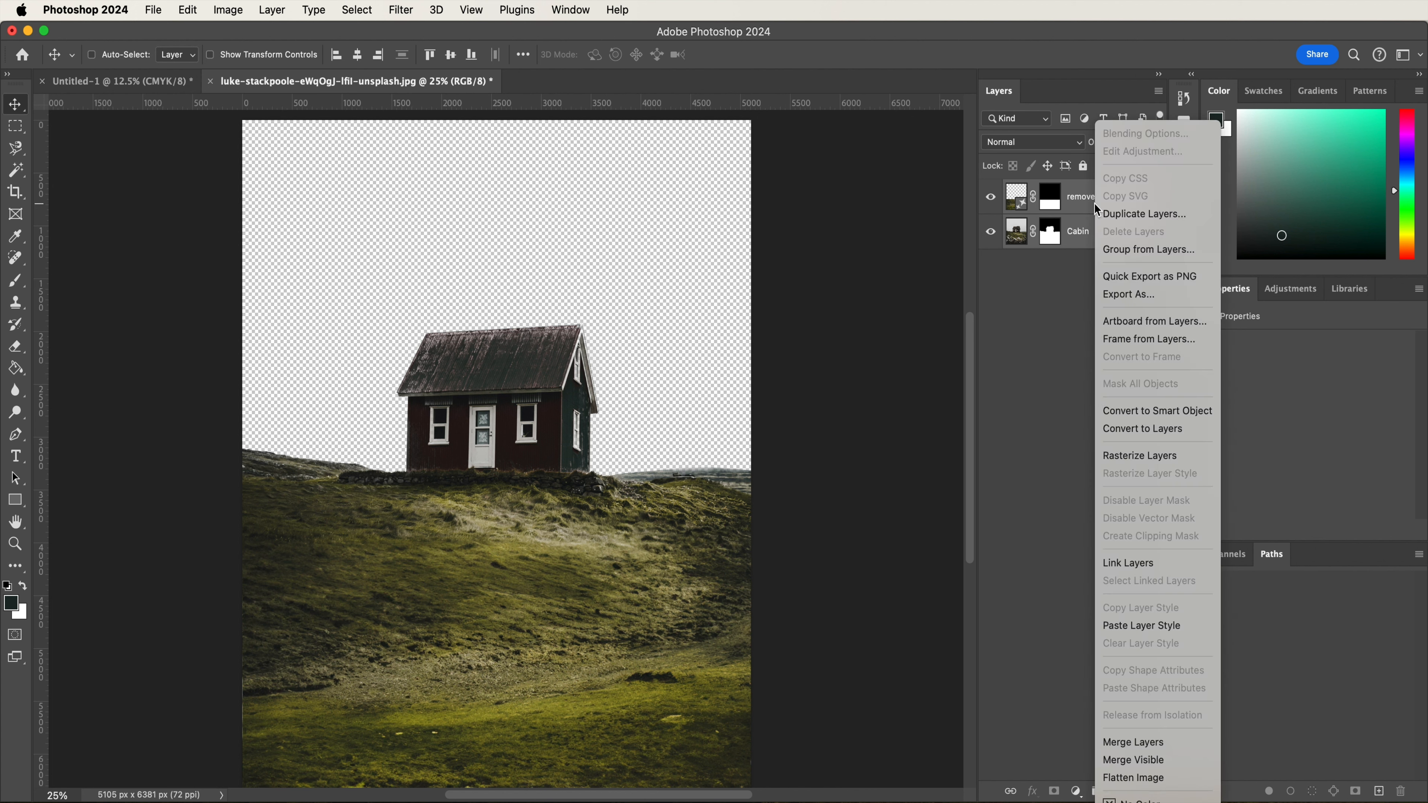
left_click(1111, 411)
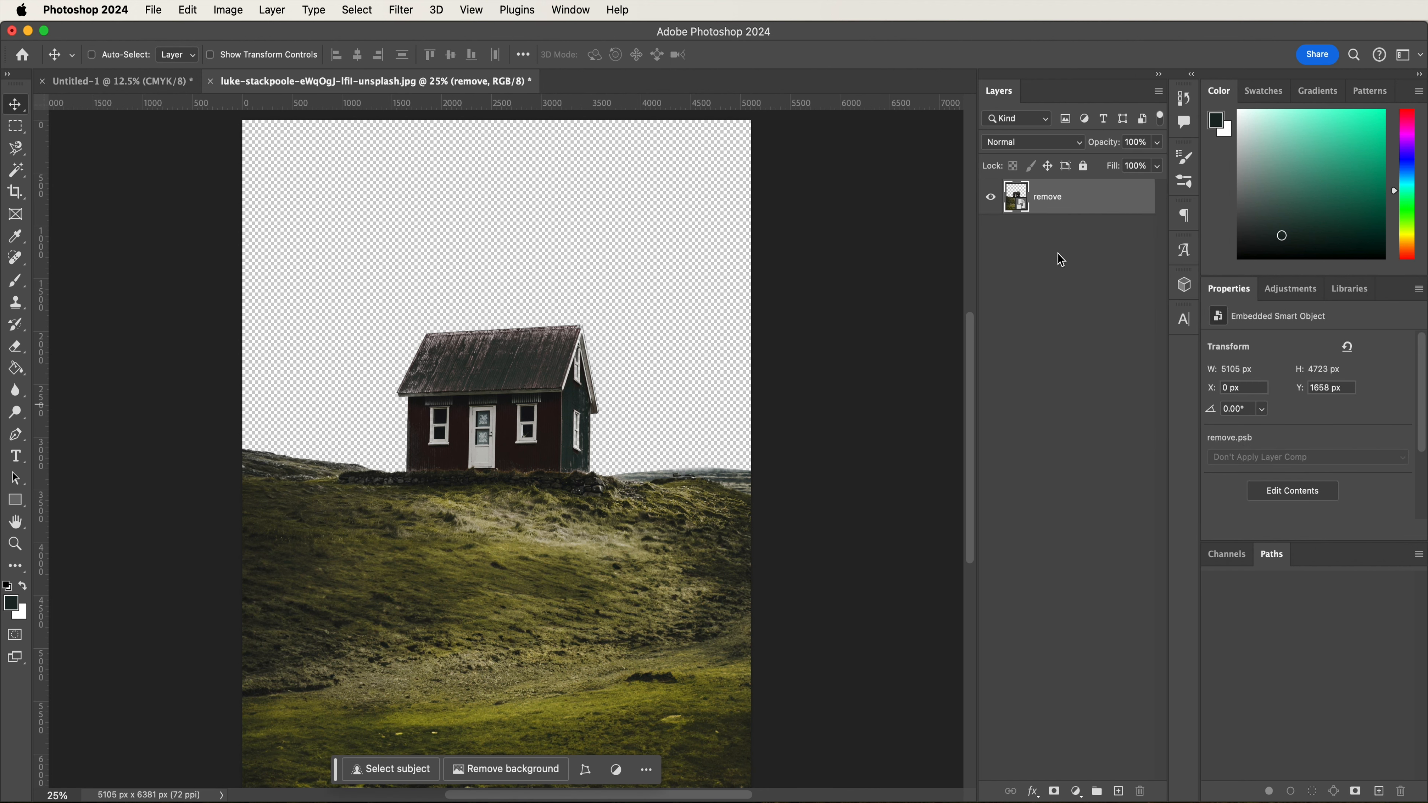
double_click(1051, 197)
type("Cabin")
key("Return")
- Bring the Cabin smart object into the Untitled-1 document and place it in the lower part of the canvas
left_click_drag(641, 253, 572, 496)
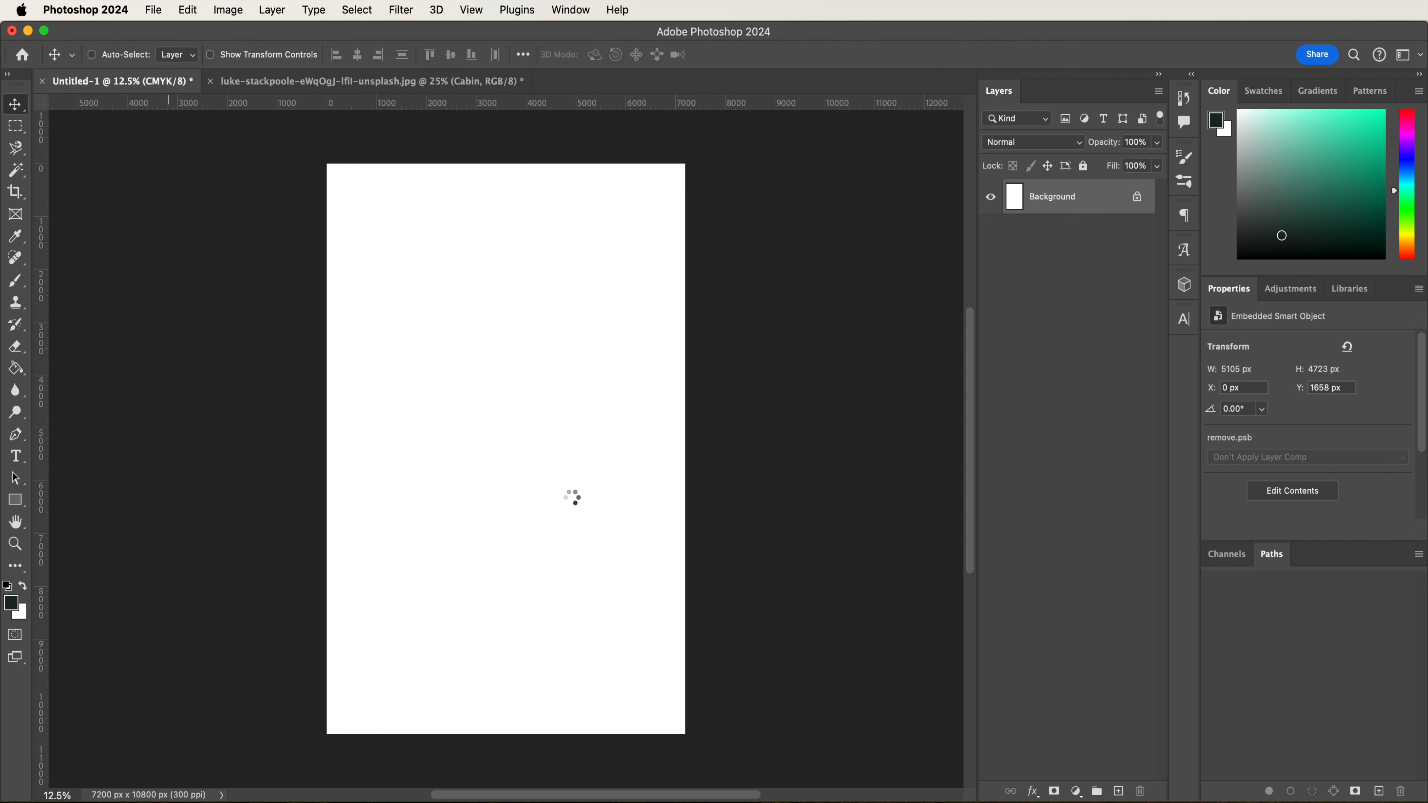
left_click_drag(572, 496, 694, 625)
- Scale the Cabin layer proportionally to the full 7200 px canvas width and lower it to fill the bottom of the poster
key("super+t")
key("super+z")
left_click(353, 55)
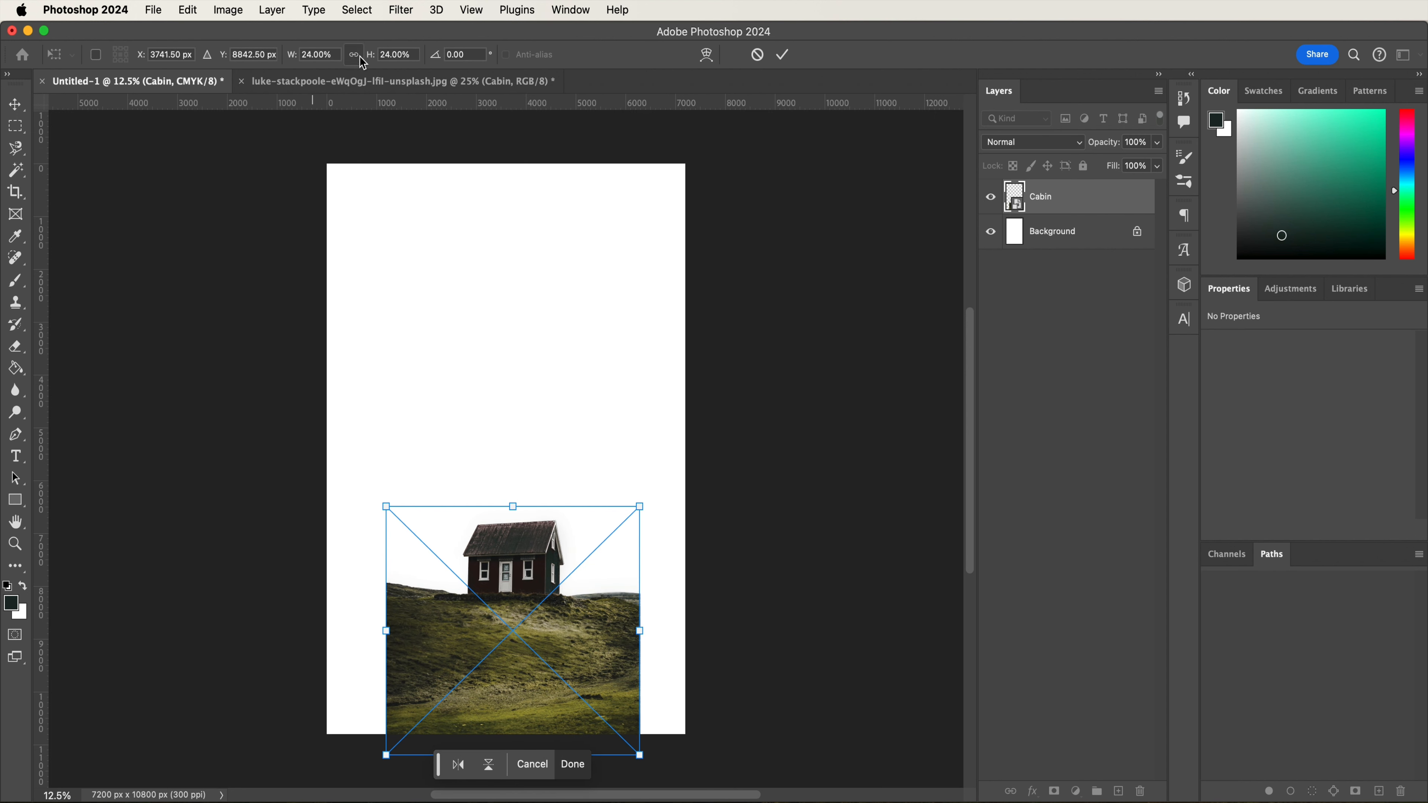
left_click_drag(642, 632, 685, 629)
left_click_drag(388, 629, 332, 624)
left_click_drag(504, 601, 506, 648)
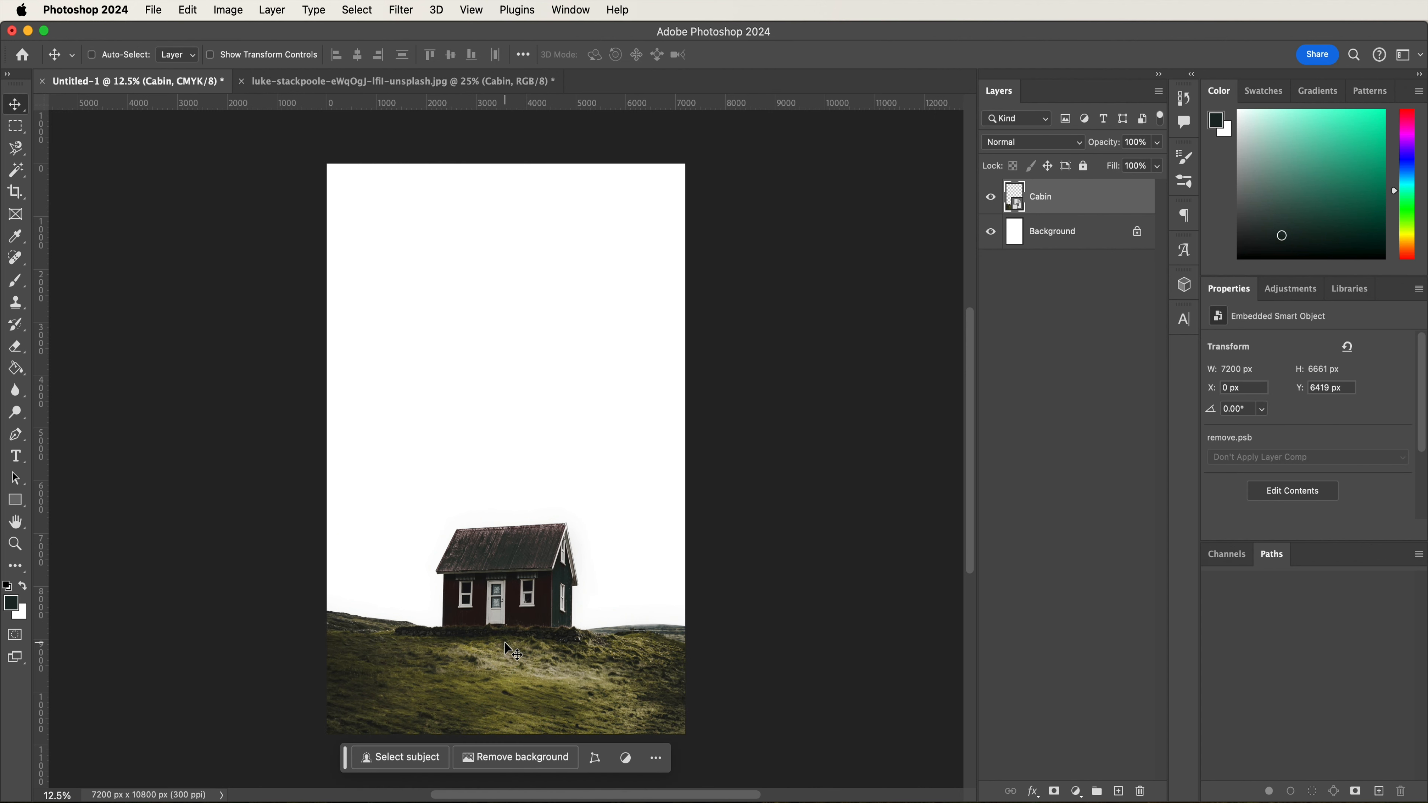
- Close the cabin source image without saving and open AdobeStock_297975153.jpeg
left_click(242, 82)
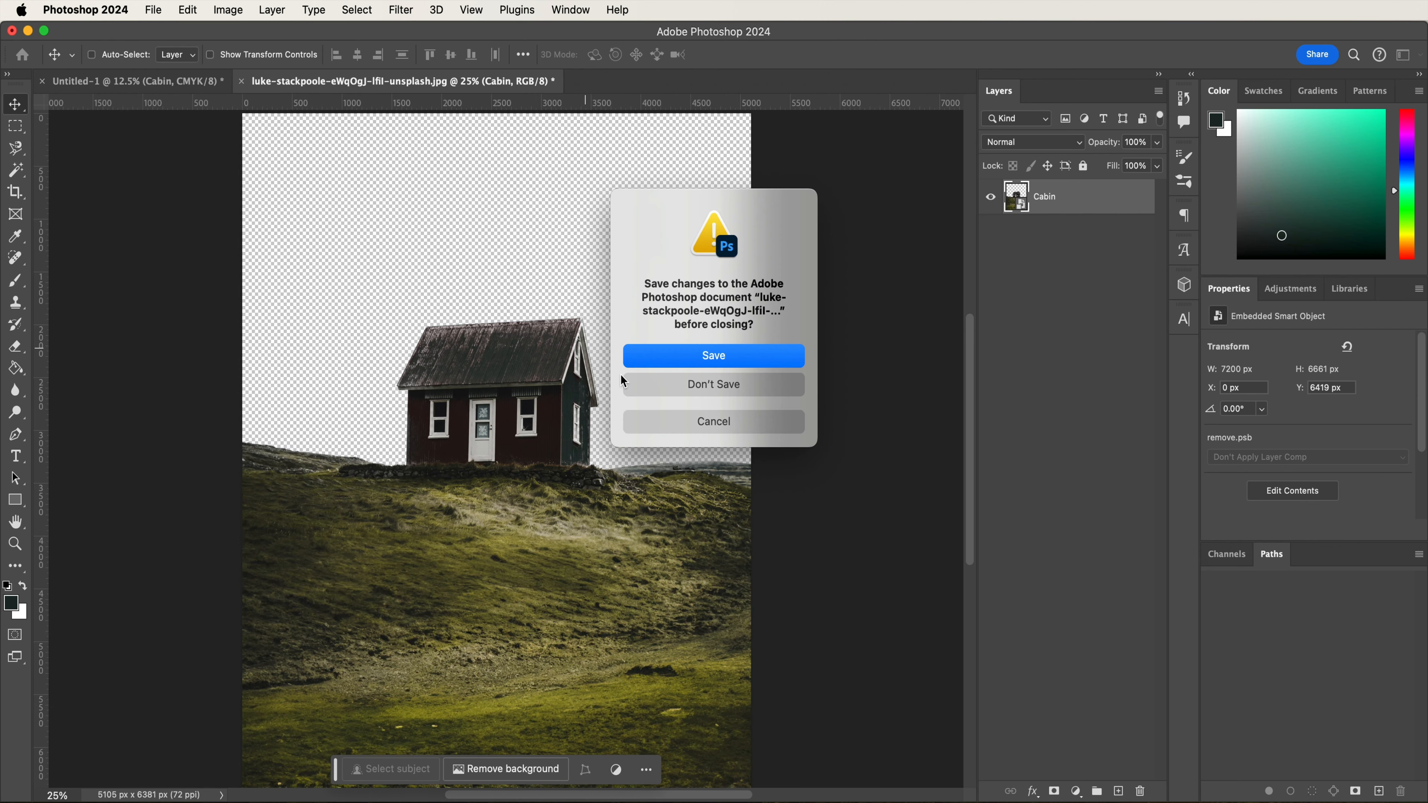
left_click(658, 389)
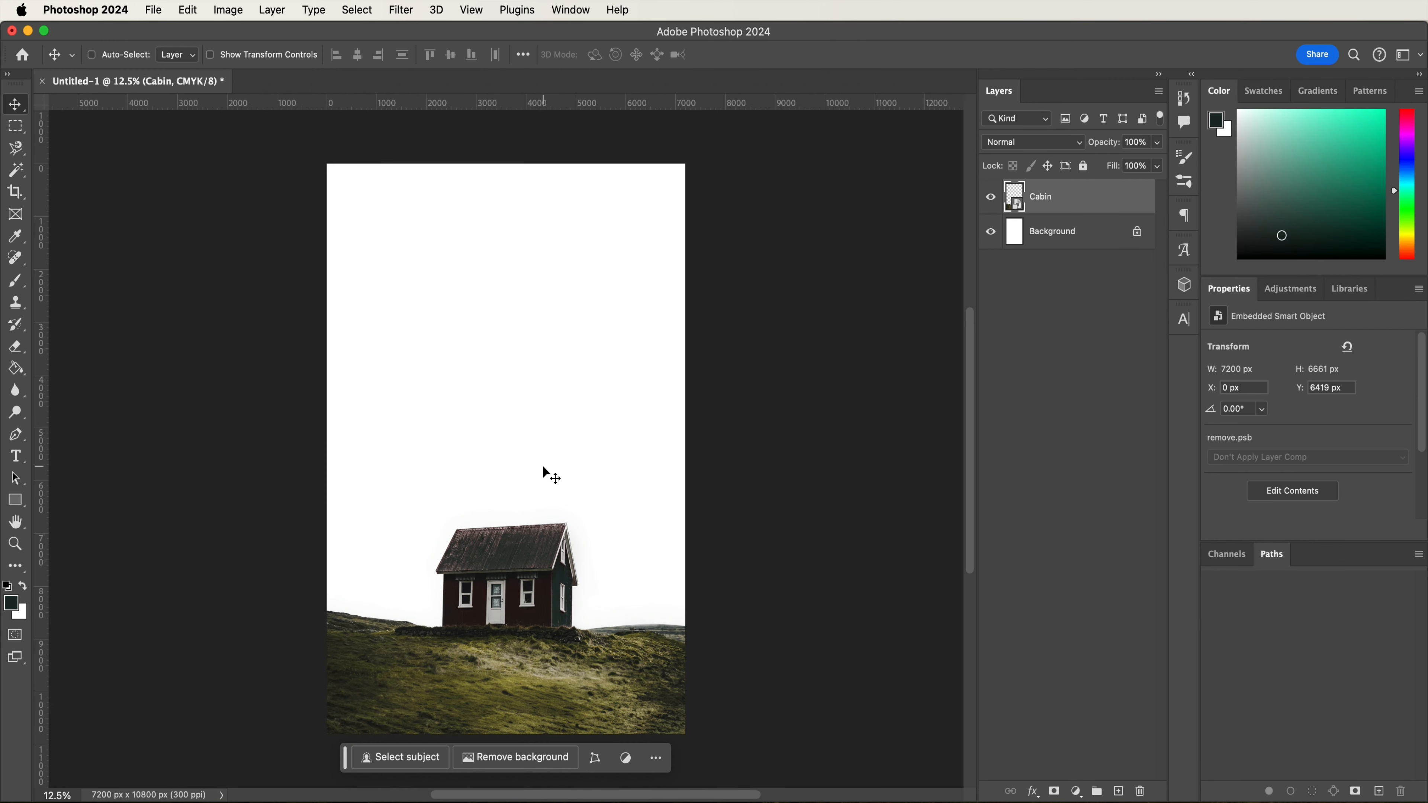
key("super")
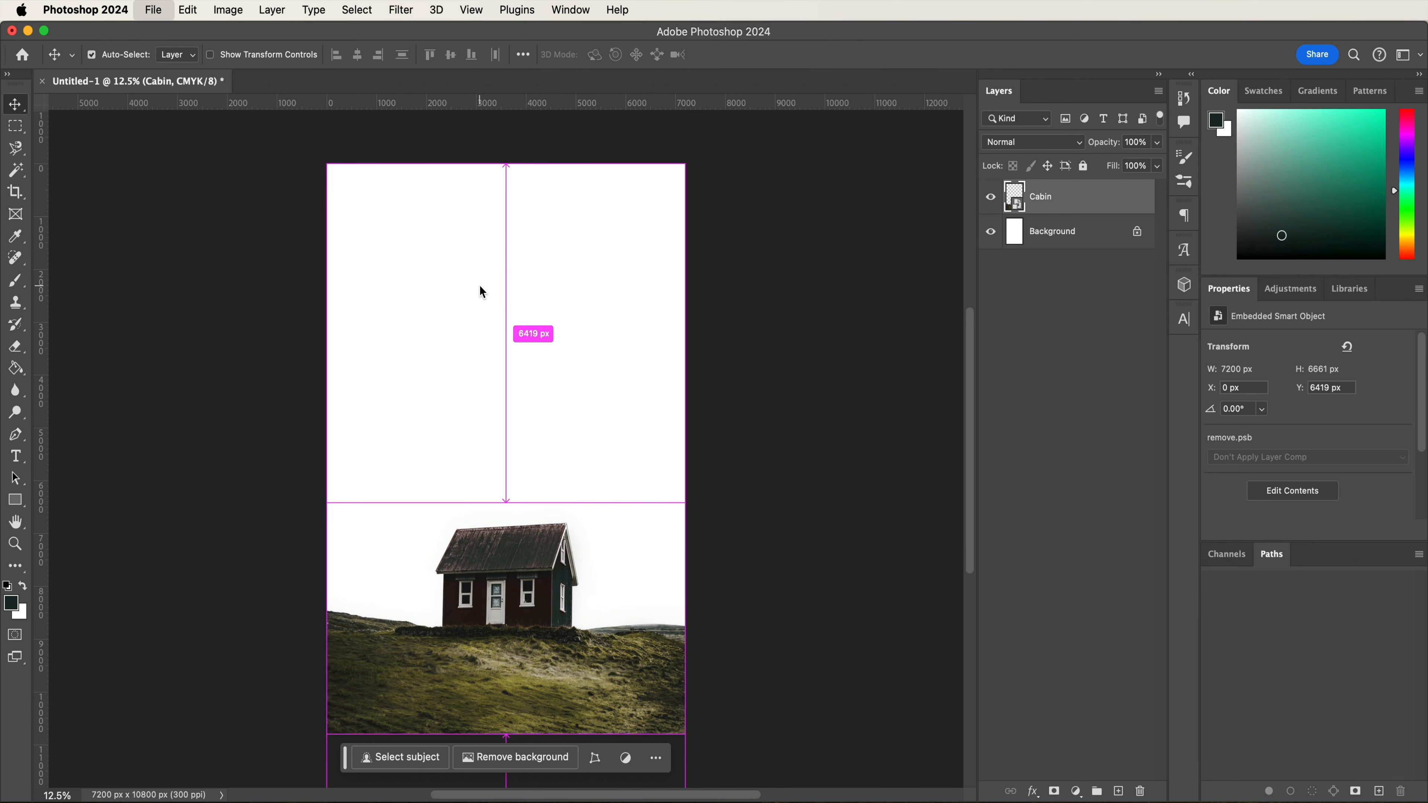
key("super+o")
double_click(565, 210)
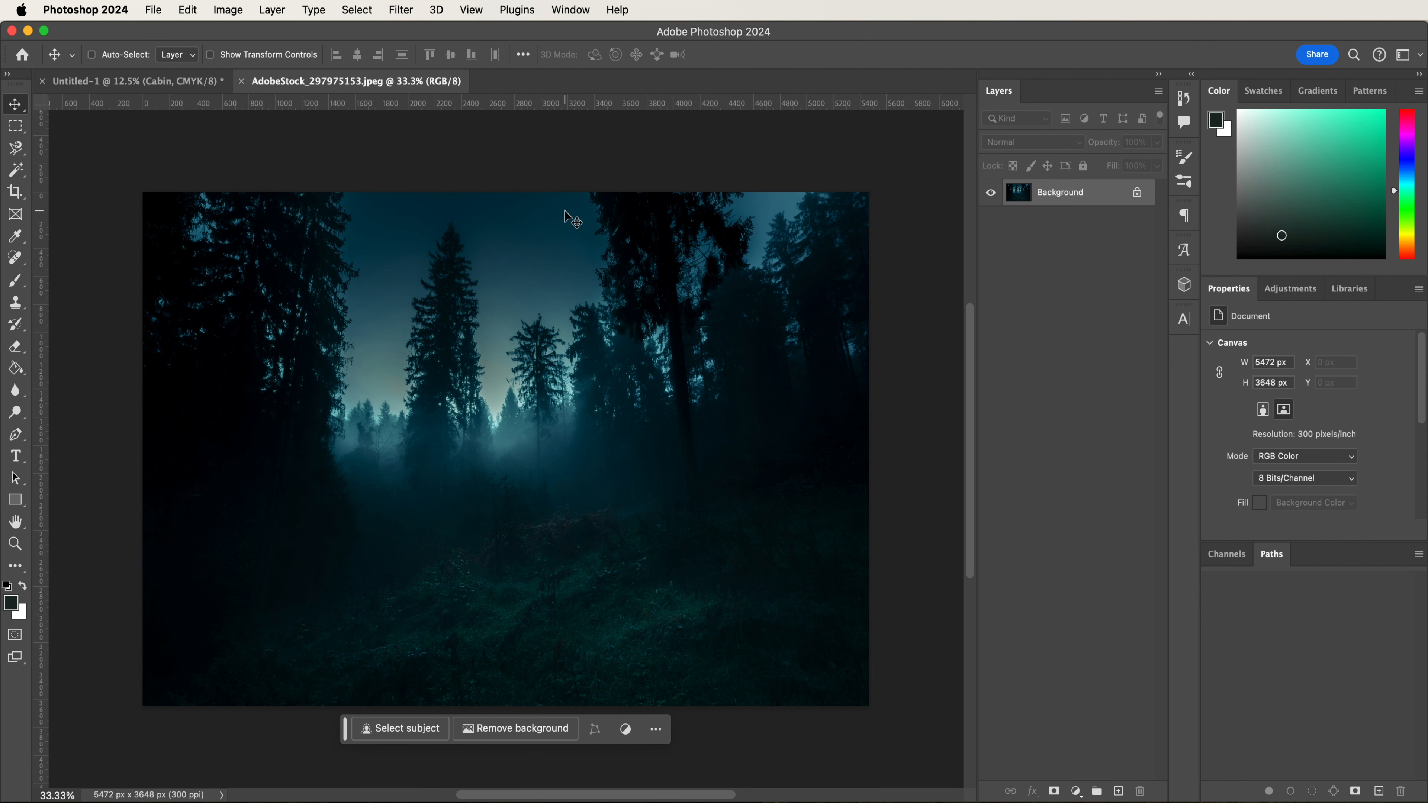
- Unlock the forest image's background as Layer 0 and extend the canvas upward with the Crop tool to a height of 7361 px
key("super+minus")
key("super+minus")
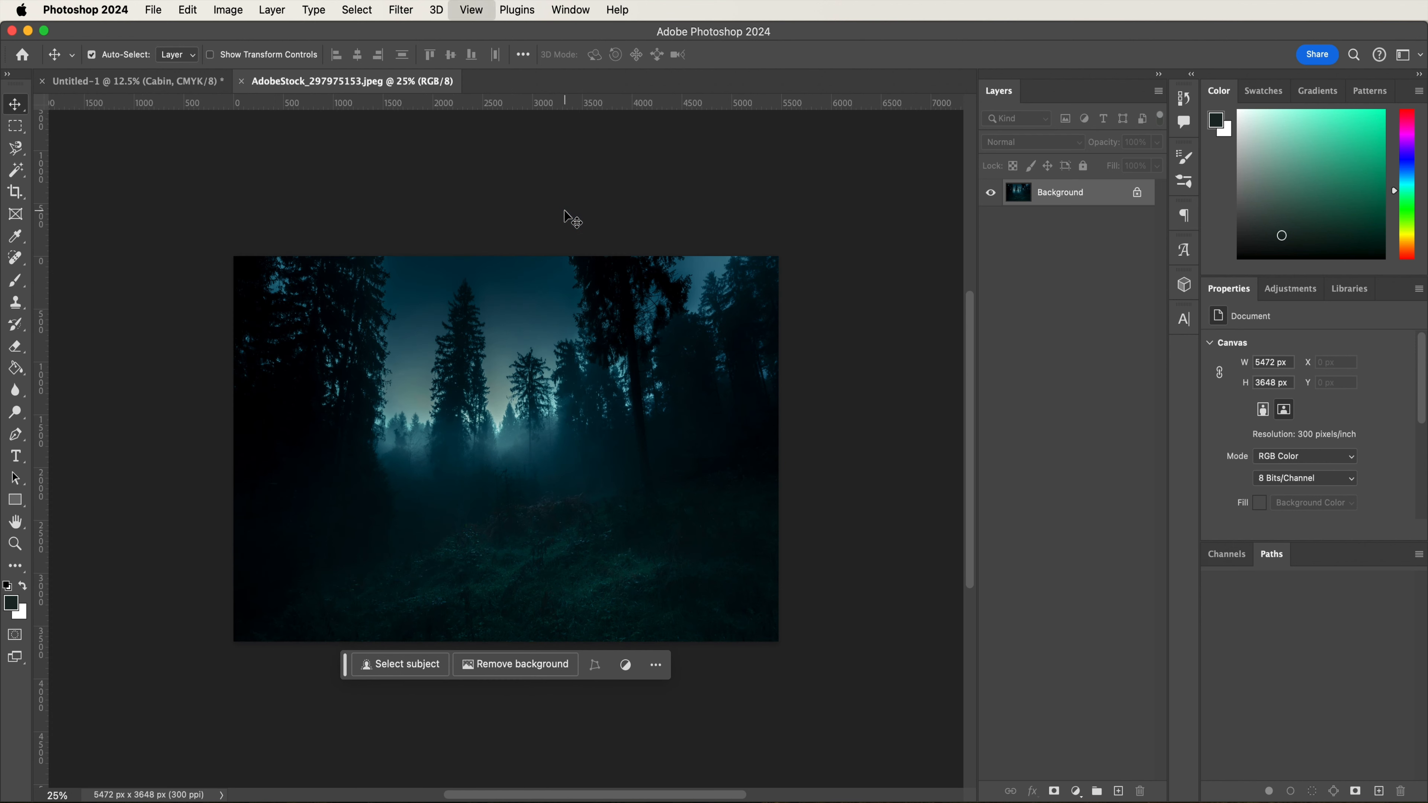
key("c")
double_click(1110, 201)
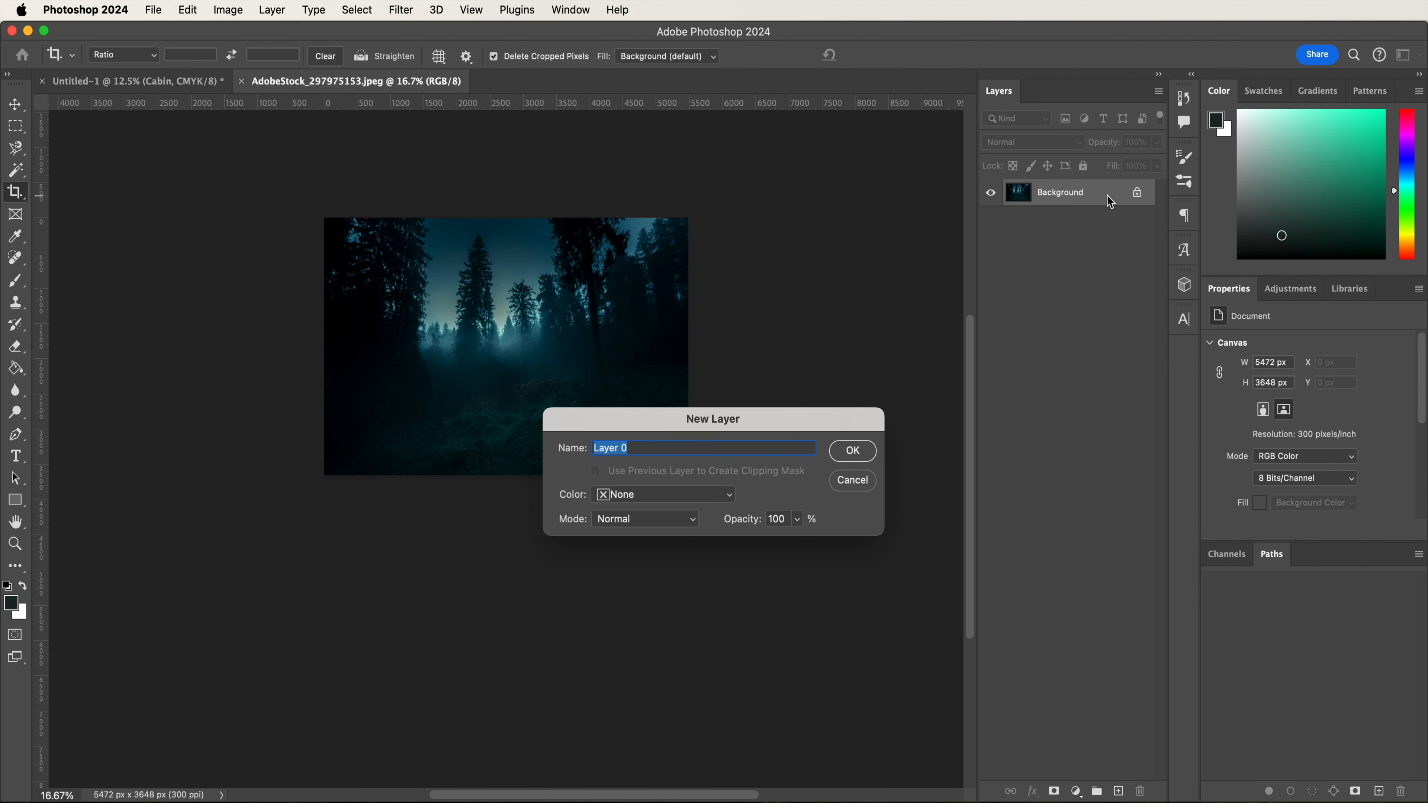
left_click(853, 453)
scroll(534, 275, "up", 5)
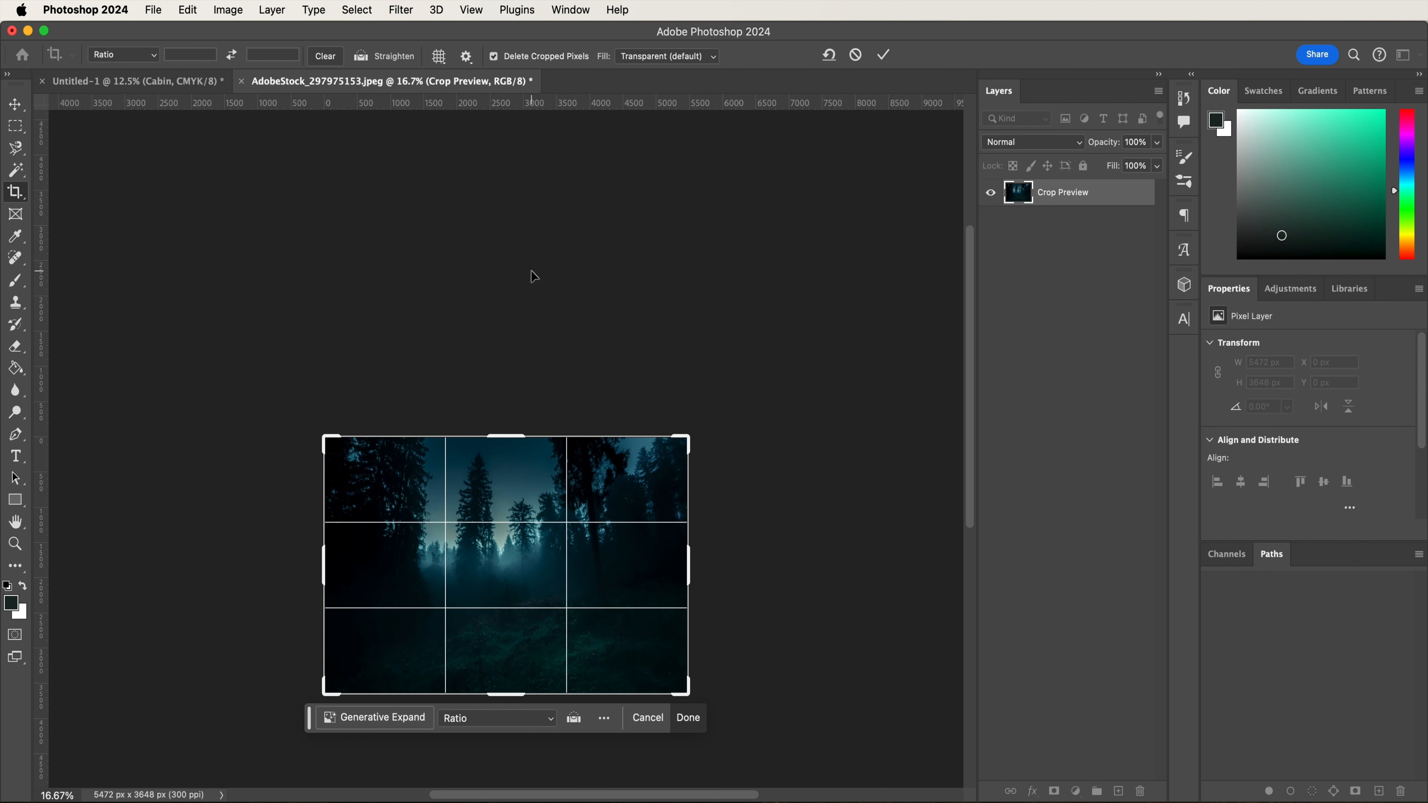
left_click_drag(506, 437, 495, 306)
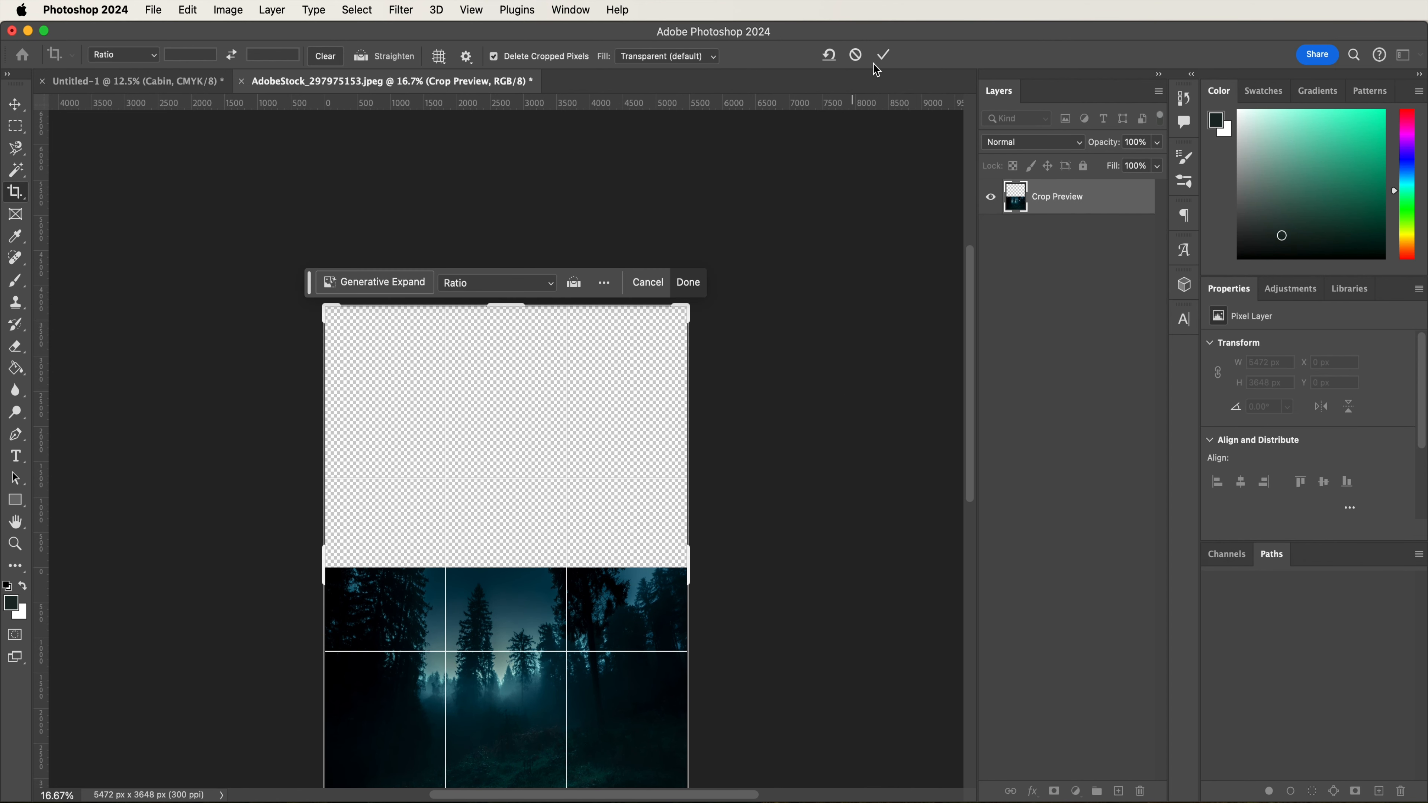
left_click(884, 56)
- Select the empty upper canvas with a slight overlap onto the treetops and fill it using Generative Fill without a prompt
key("m")
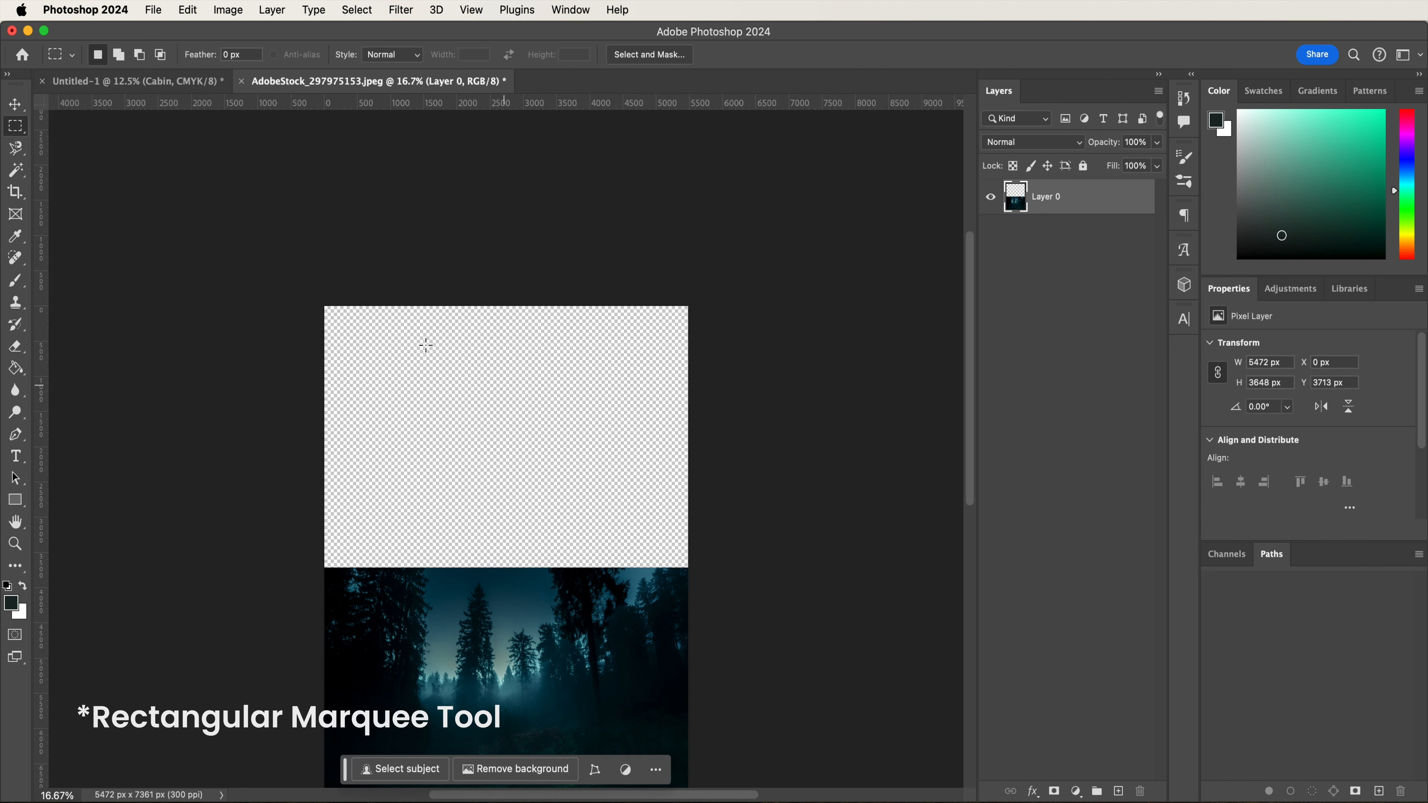
left_click_drag(305, 293, 727, 594)
left_click(395, 619)
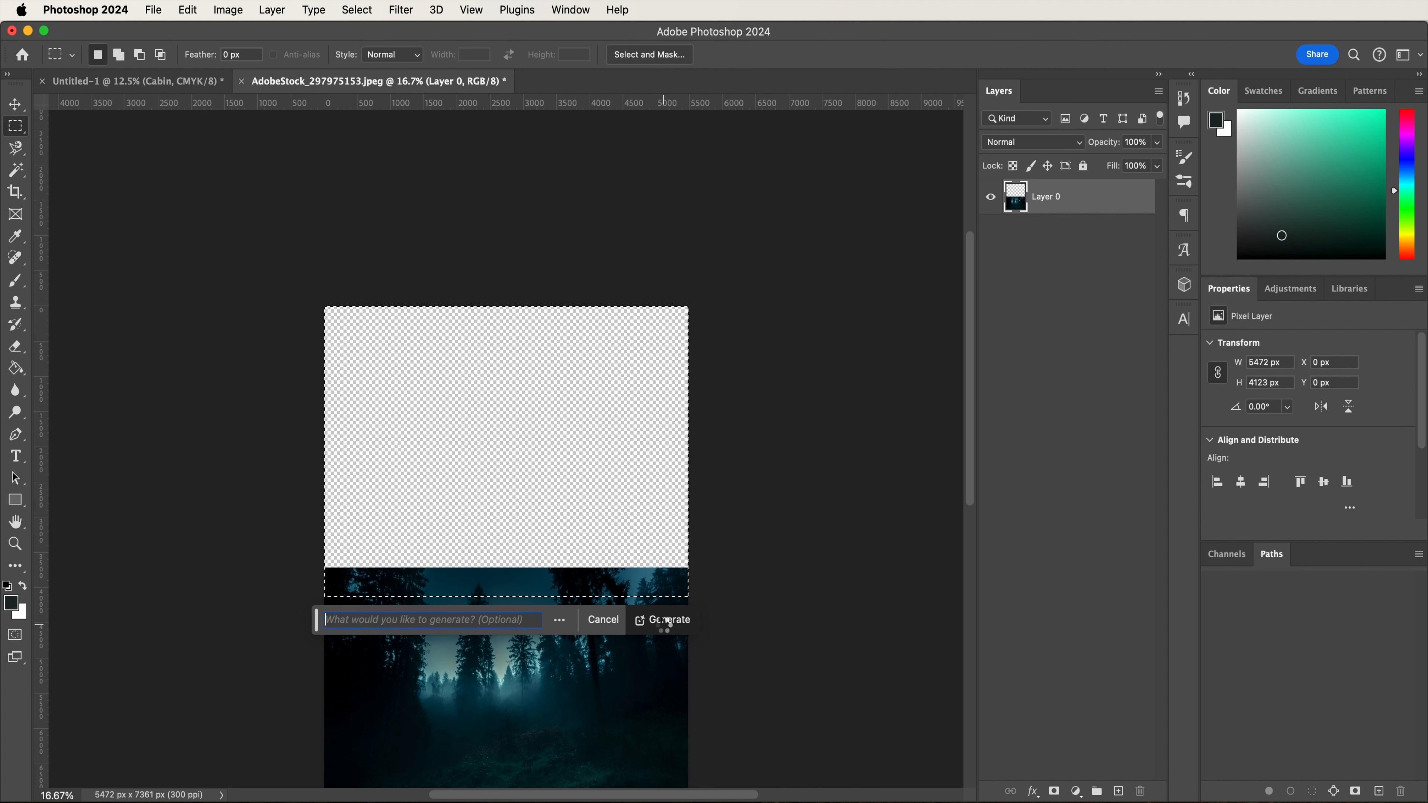
left_click(663, 619)
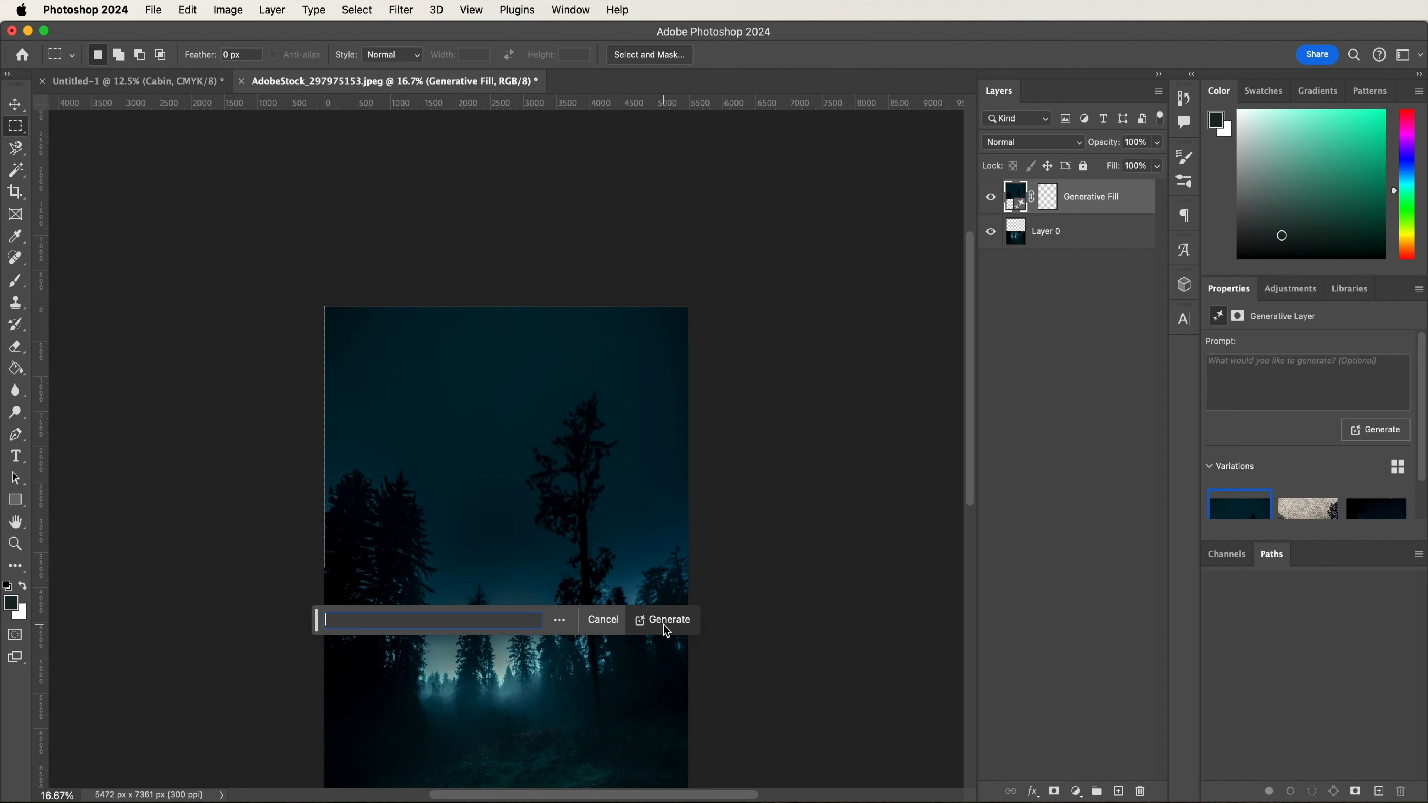
- Dock the Properties panel in the collapsed panel strip and expand it to show all the Generative Fill variations
scroll(754, 624, "down", 5)
scroll(754, 624, "up", 1)
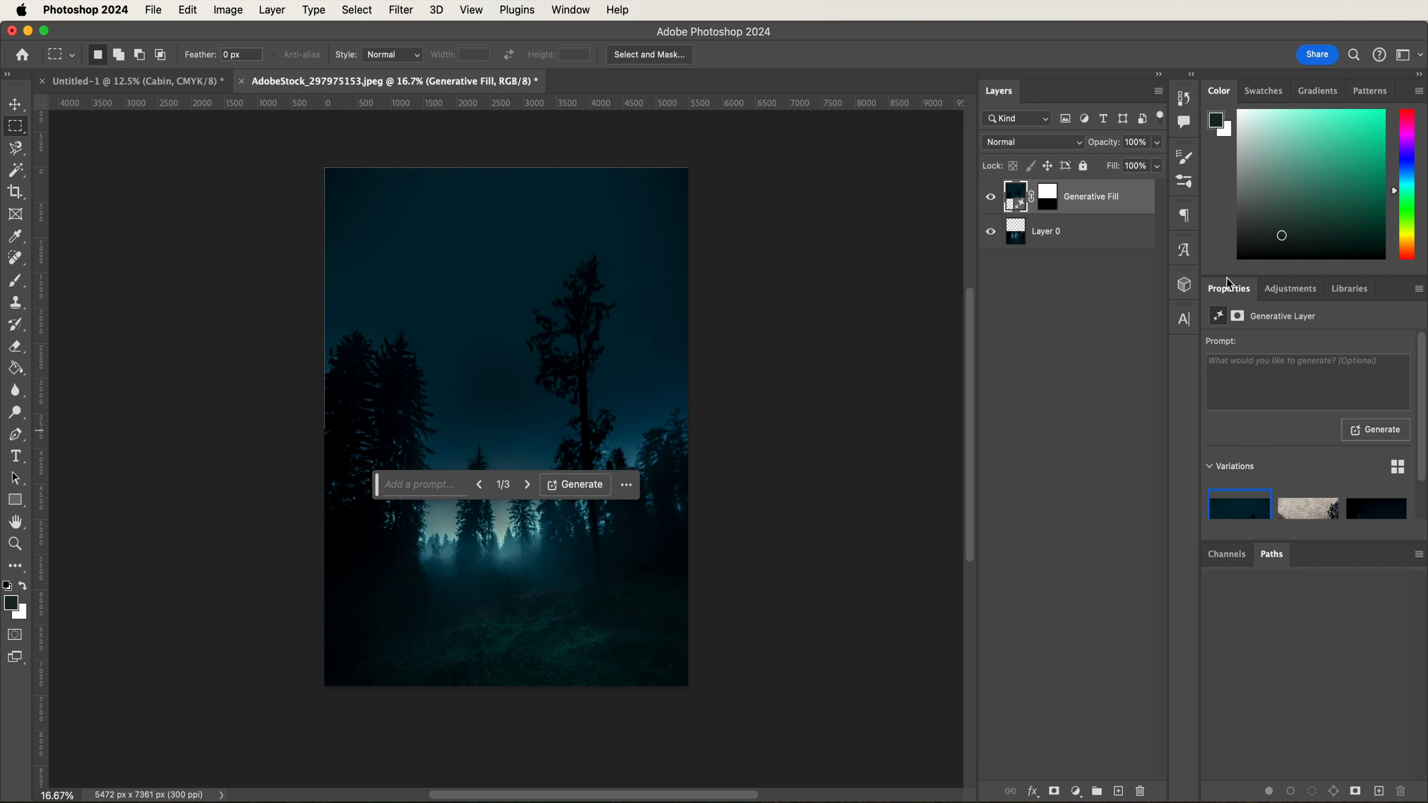
left_click_drag(1231, 299, 1186, 360)
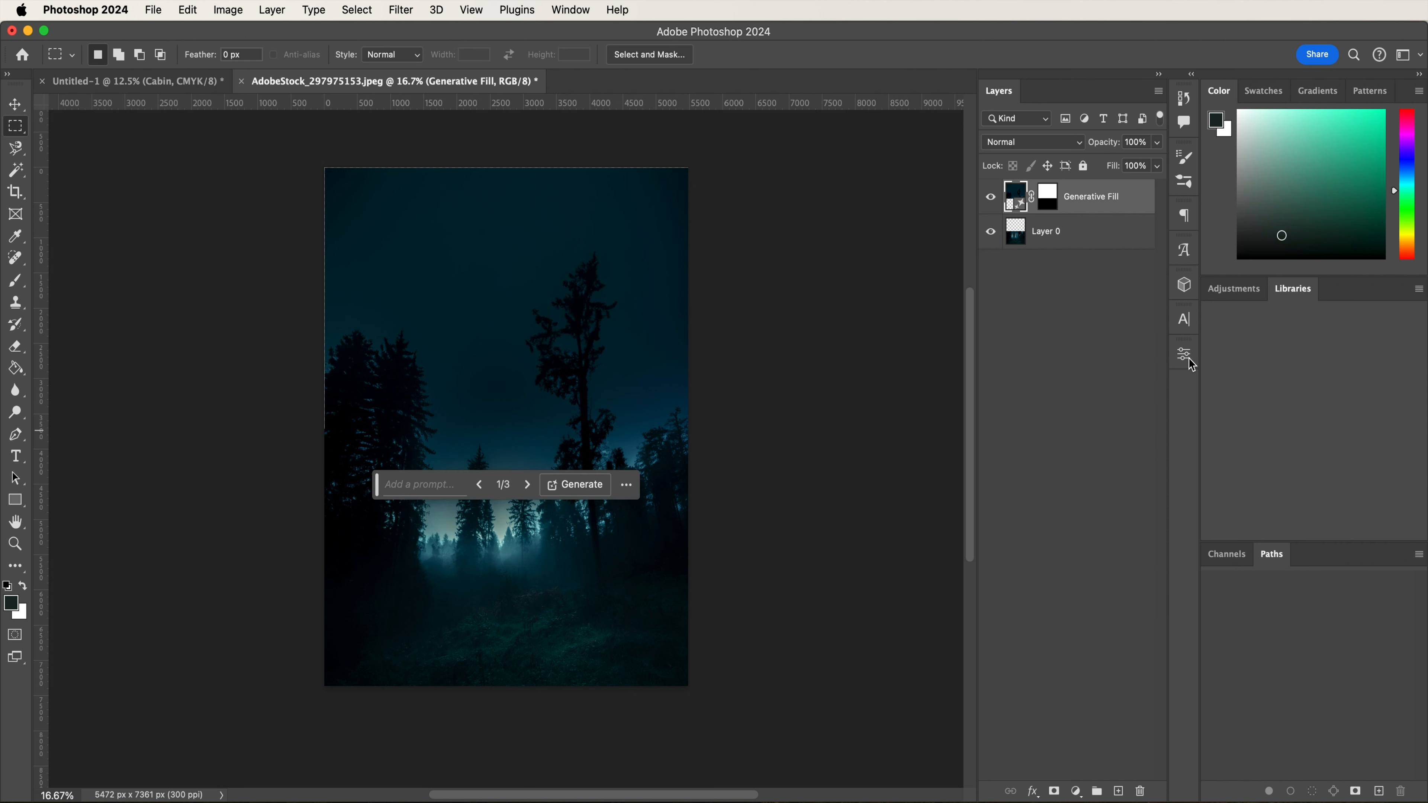
left_click(1184, 357)
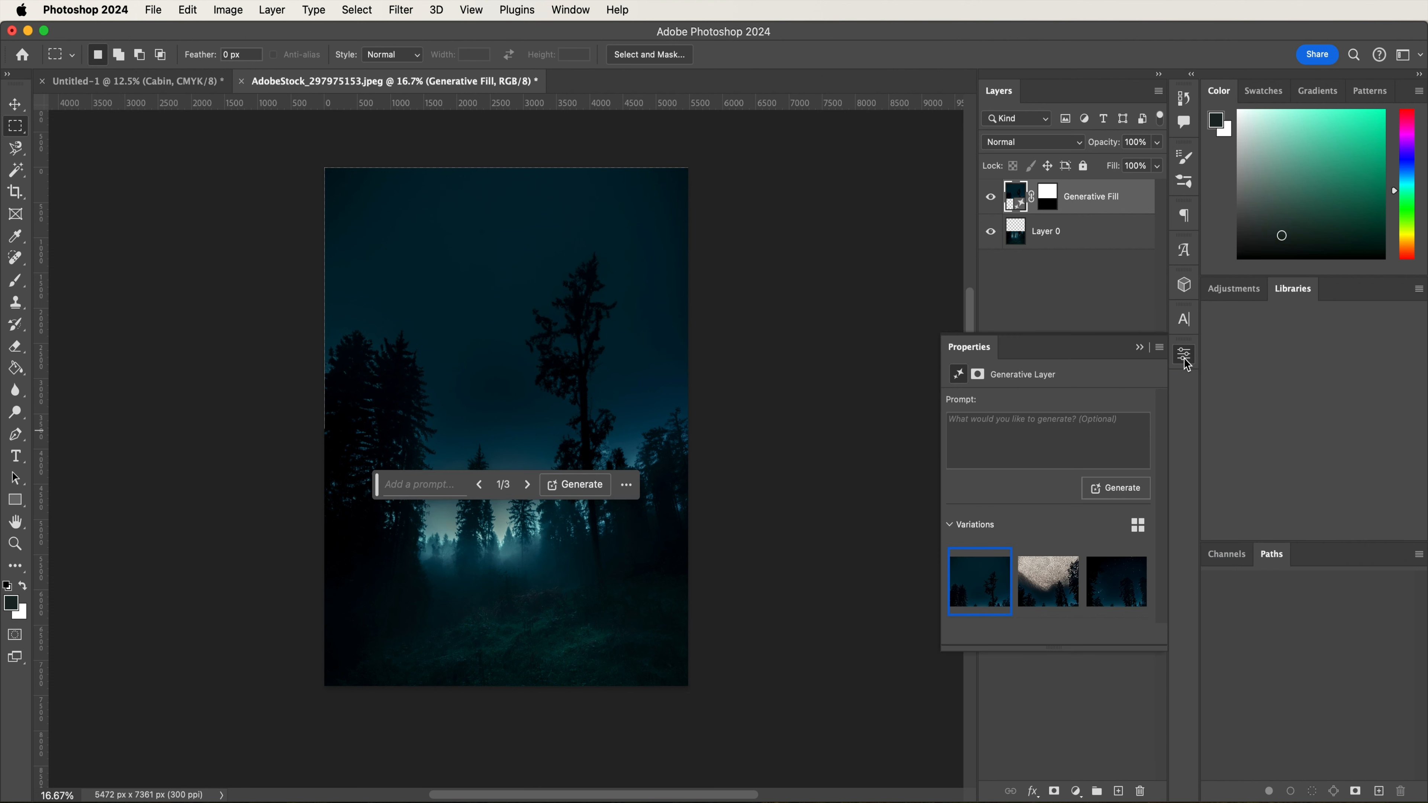
- Compare the fill variations, generate another batch, and apply the plain dark sky with the tall single tree from the first batch
left_click(1041, 590)
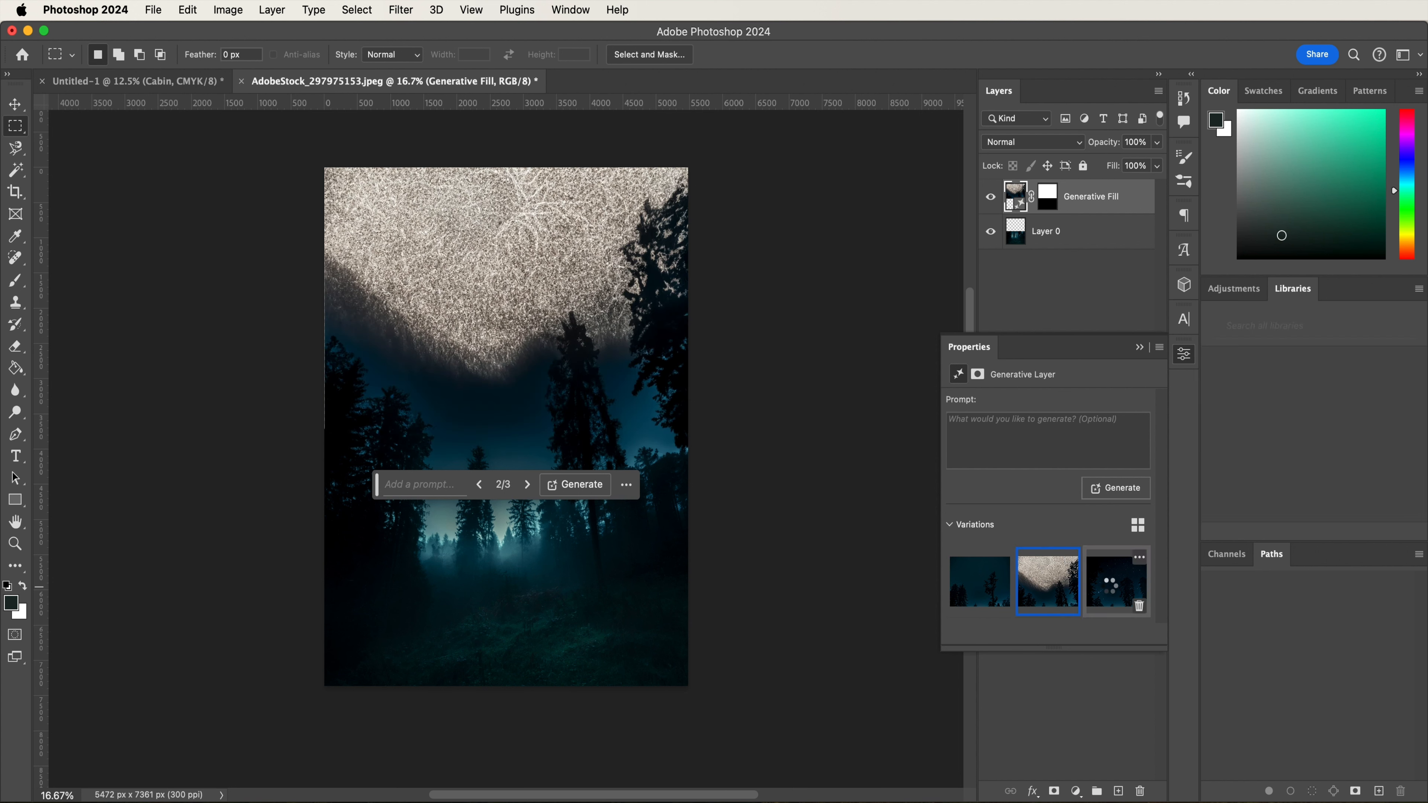
left_click(1110, 592)
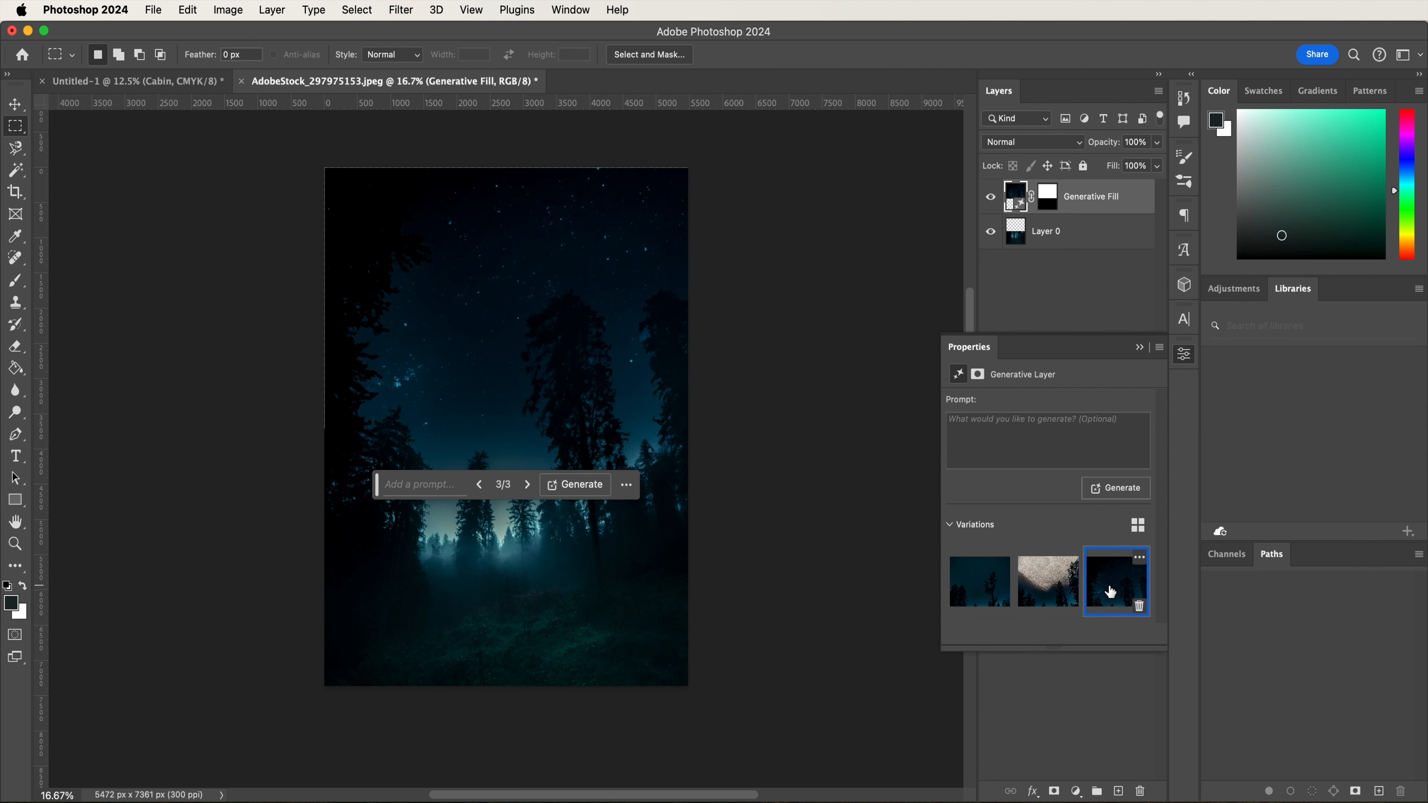
left_click(586, 485)
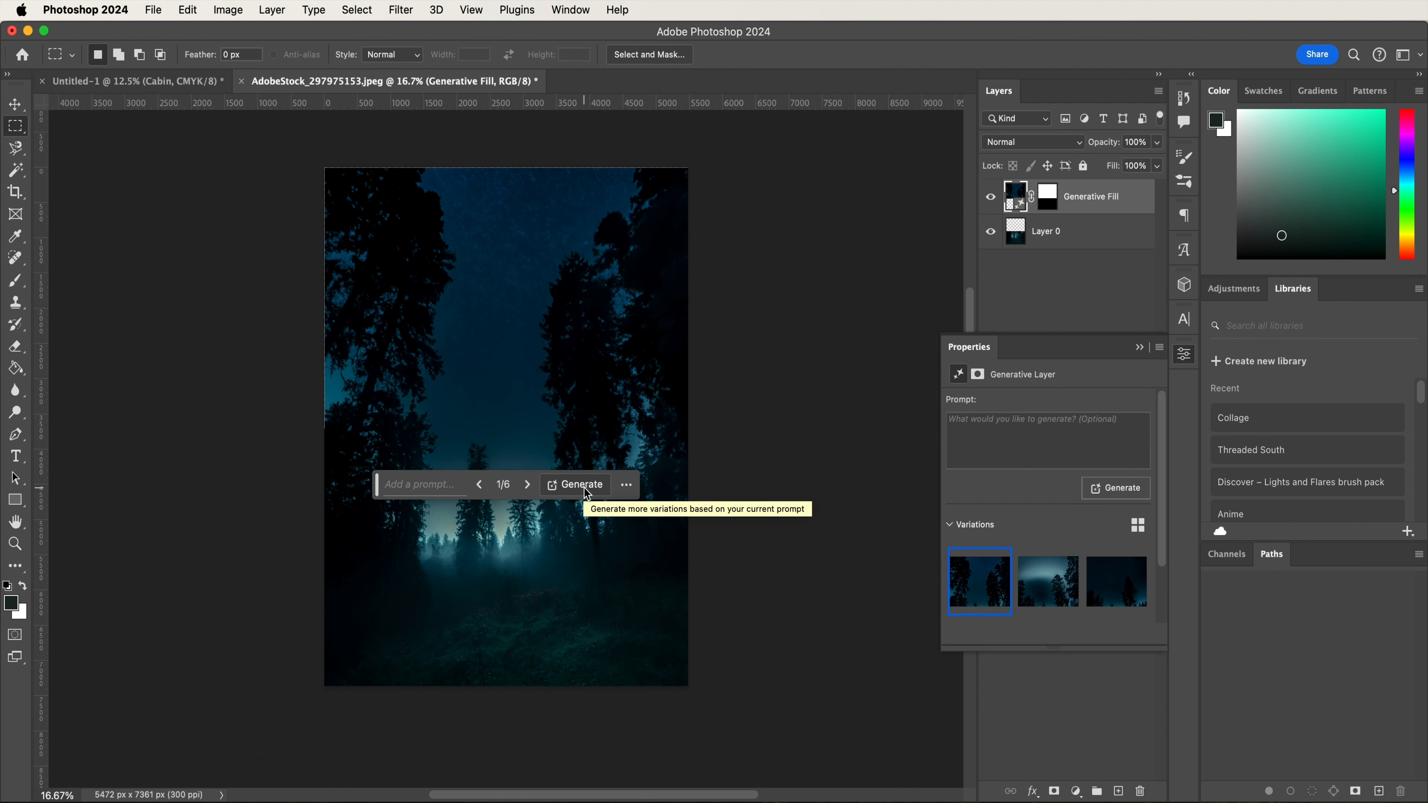
left_click(1042, 589)
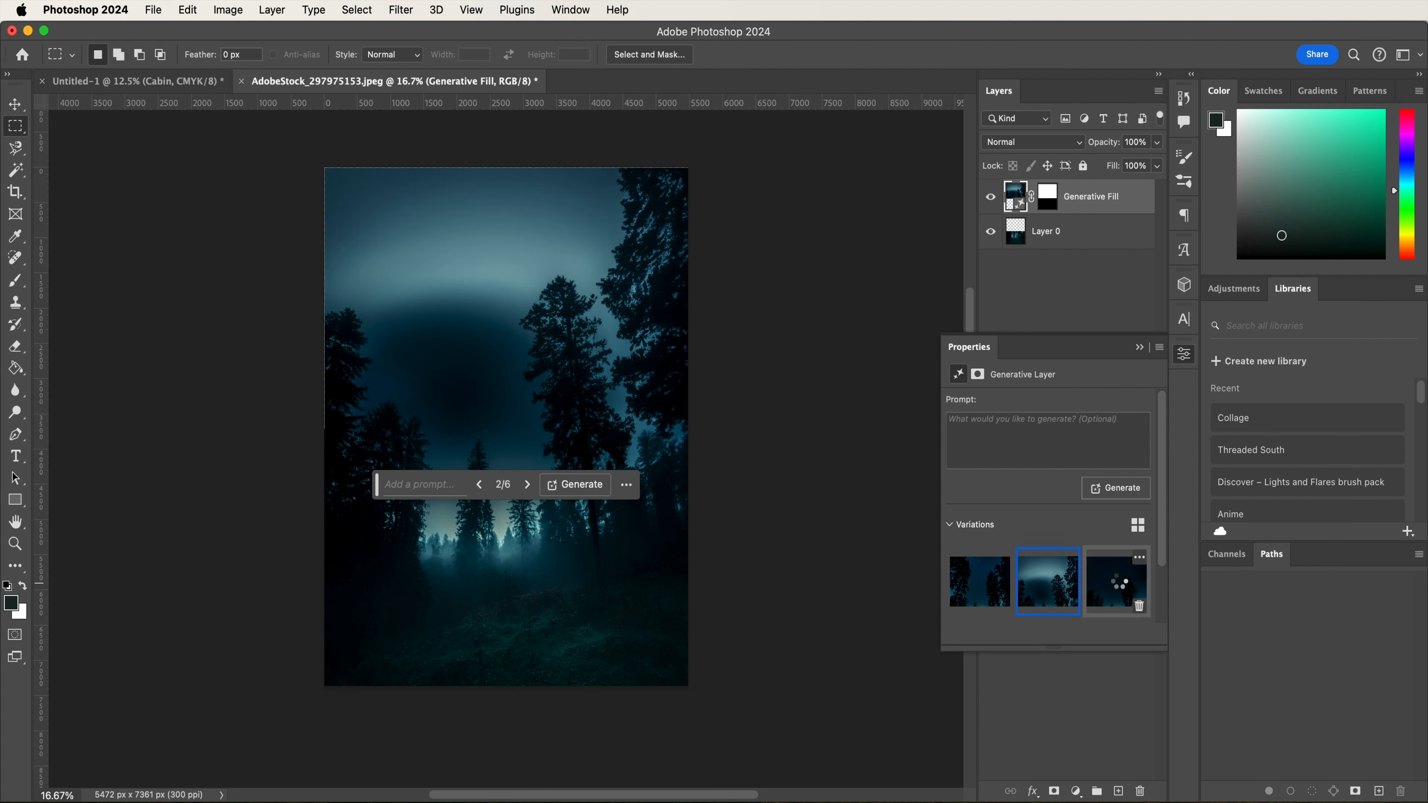
left_click(1119, 586)
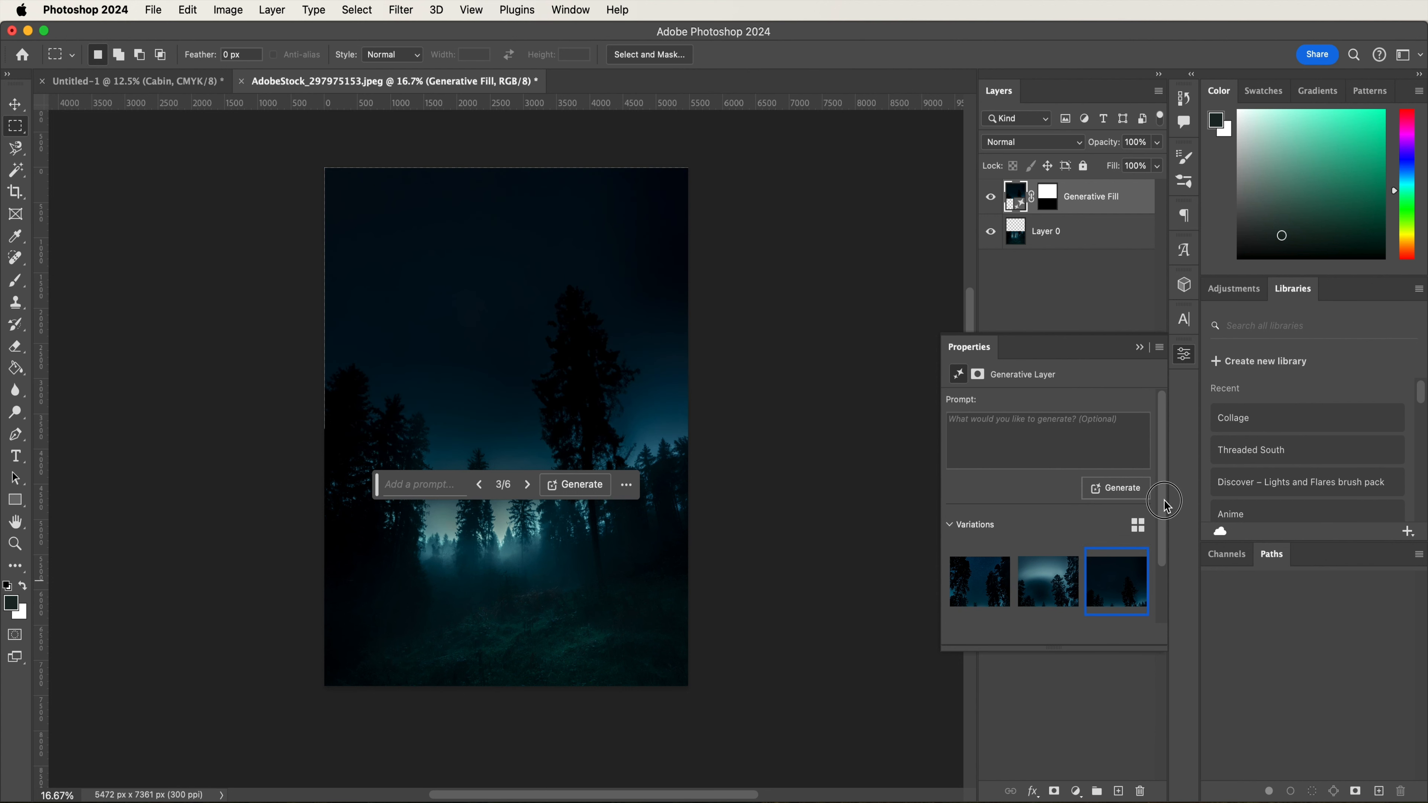
left_click_drag(1160, 499, 1160, 593)
left_click(981, 579)
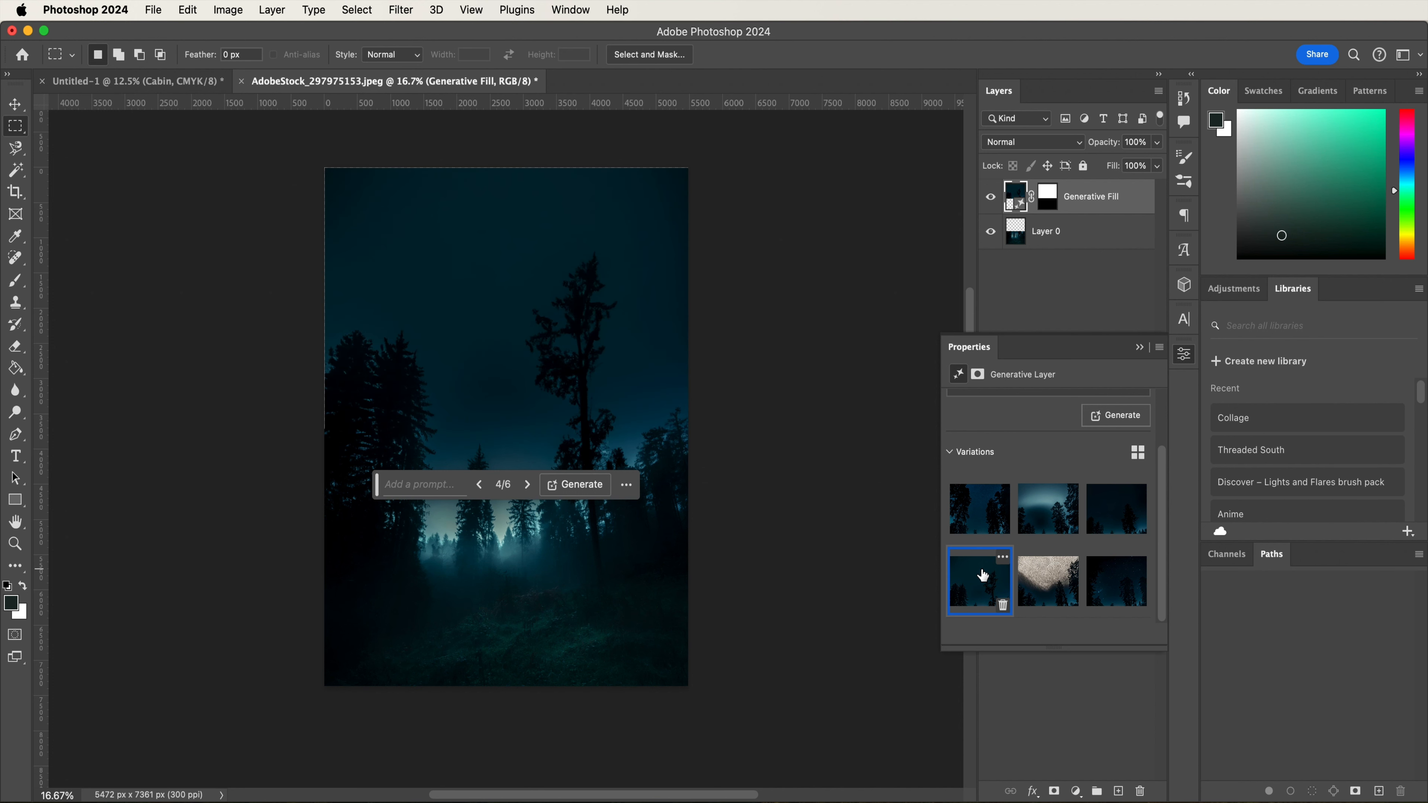
- Collapse the Properties panel and hide the Contextual Task Bar
left_click(1140, 347)
left_click(626, 485)
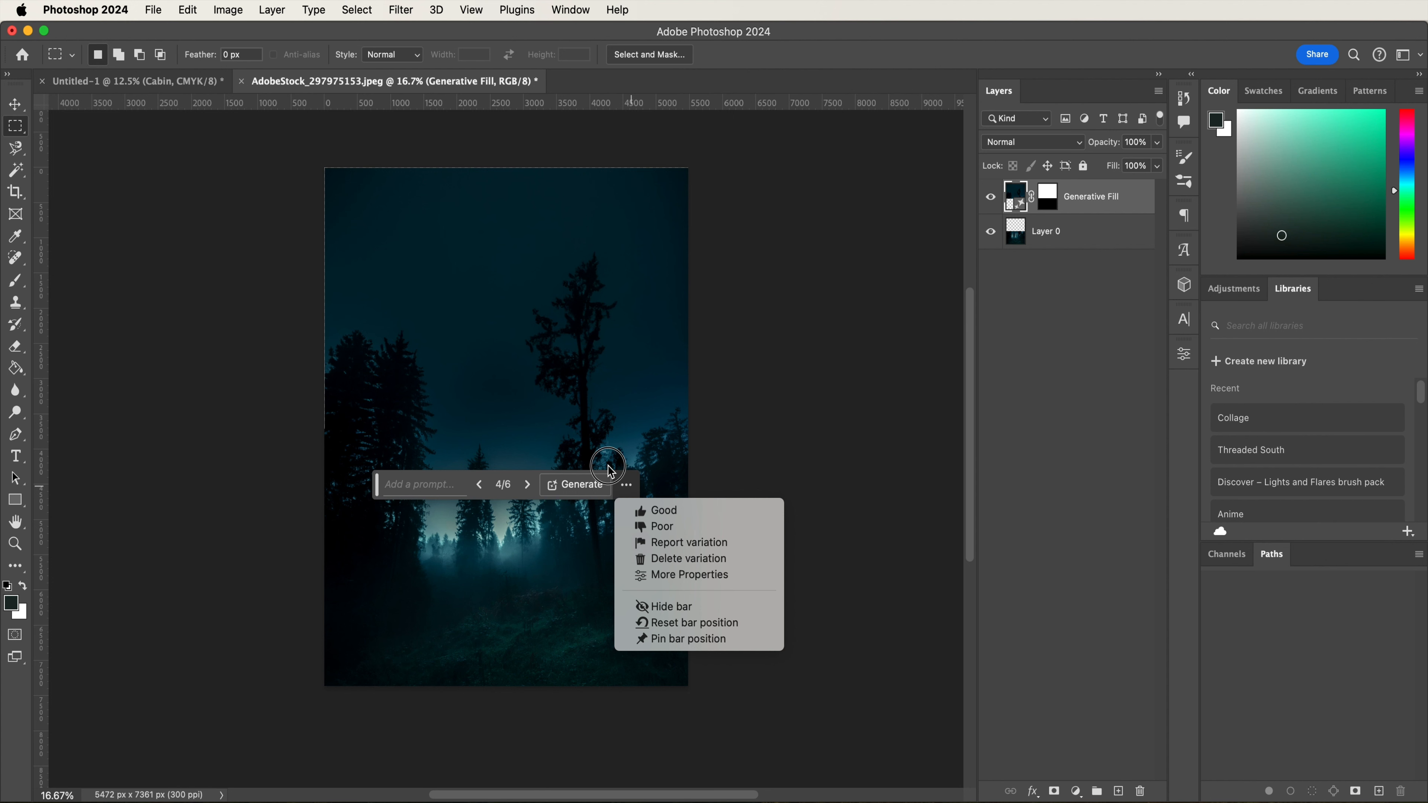
left_click(650, 606)
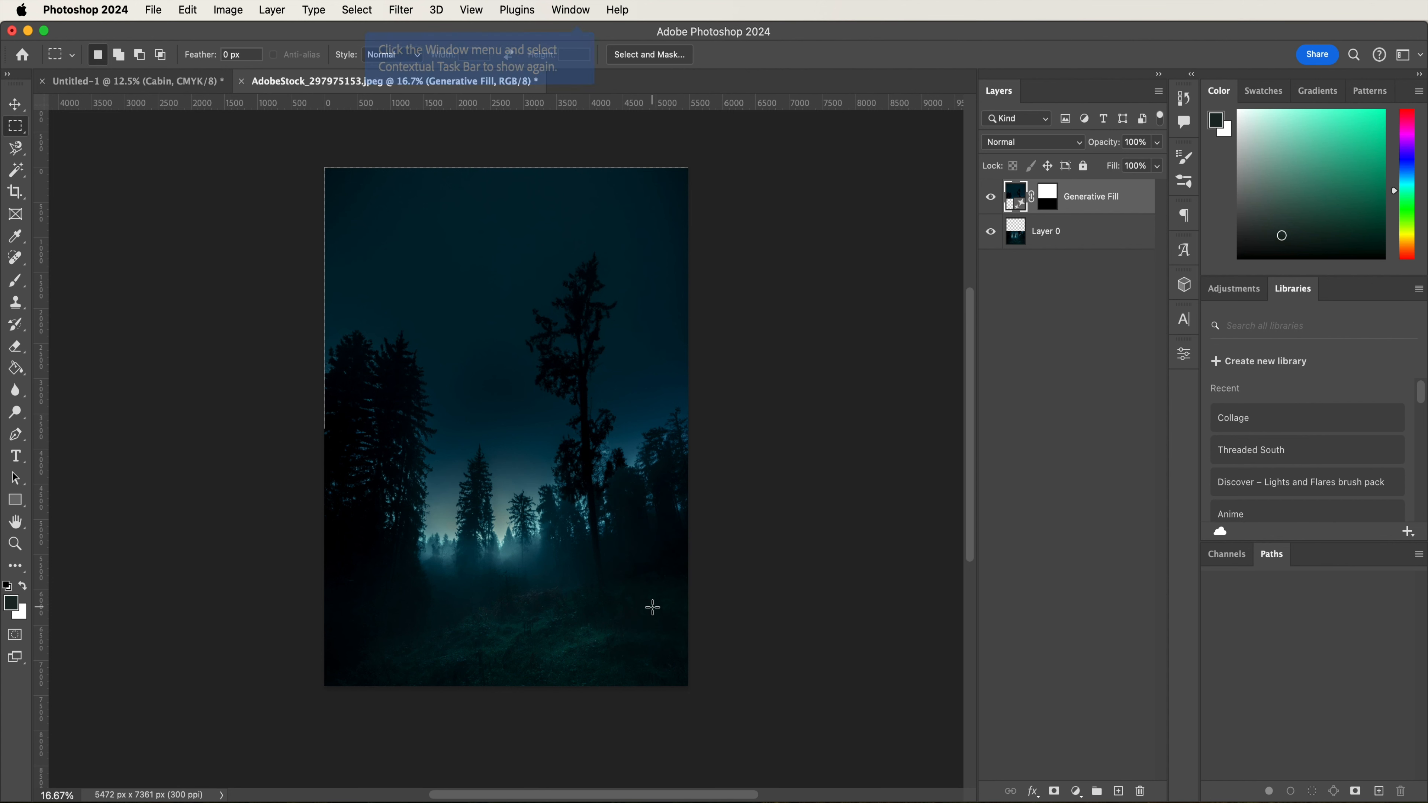
- Convert Layer 0 and the Generative Fill layer together into one smart object and rename it Forest
left_click(1077, 241)
left_click(1088, 197, "shift")
right_click(1089, 198)
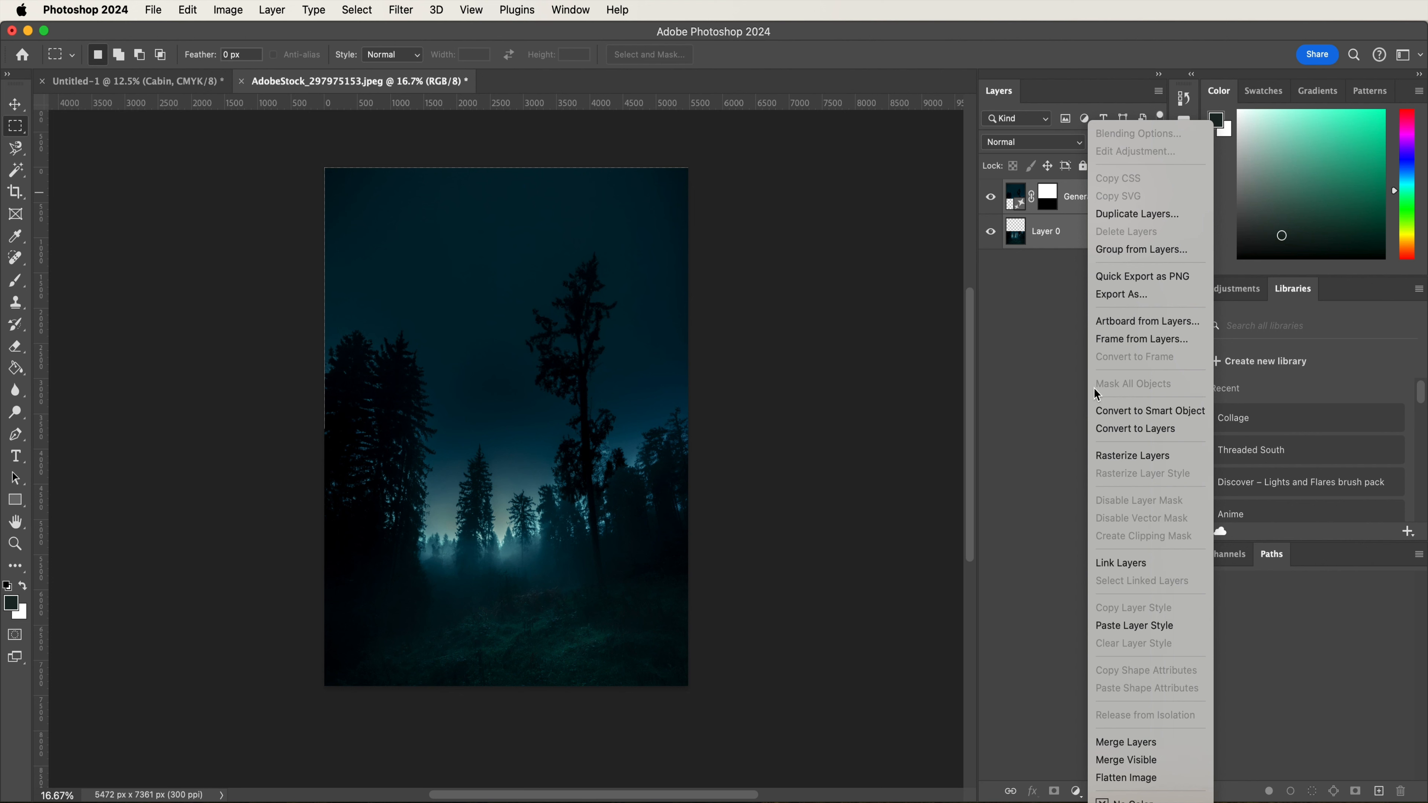
left_click(1104, 416)
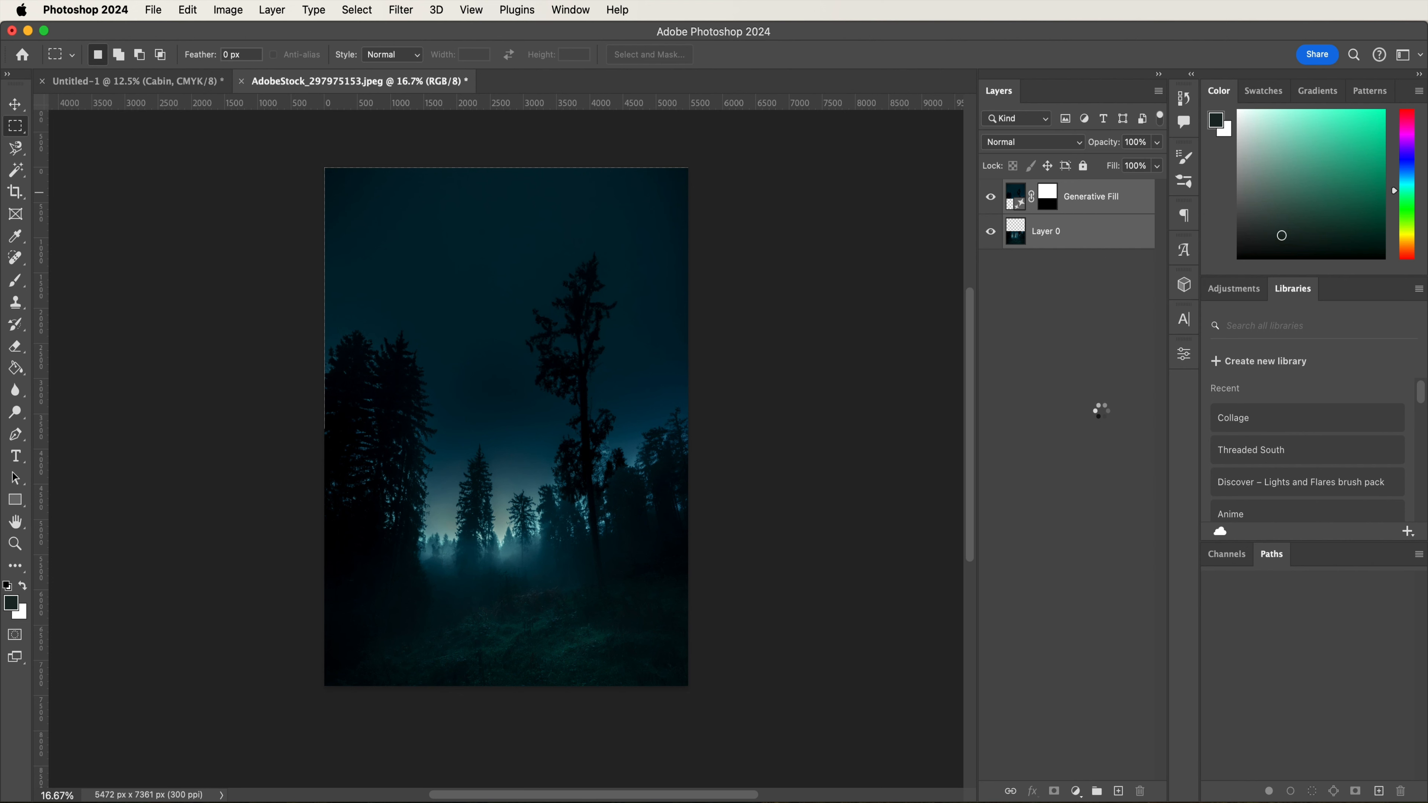
double_click(1049, 197)
type("Forest")
key("Return")
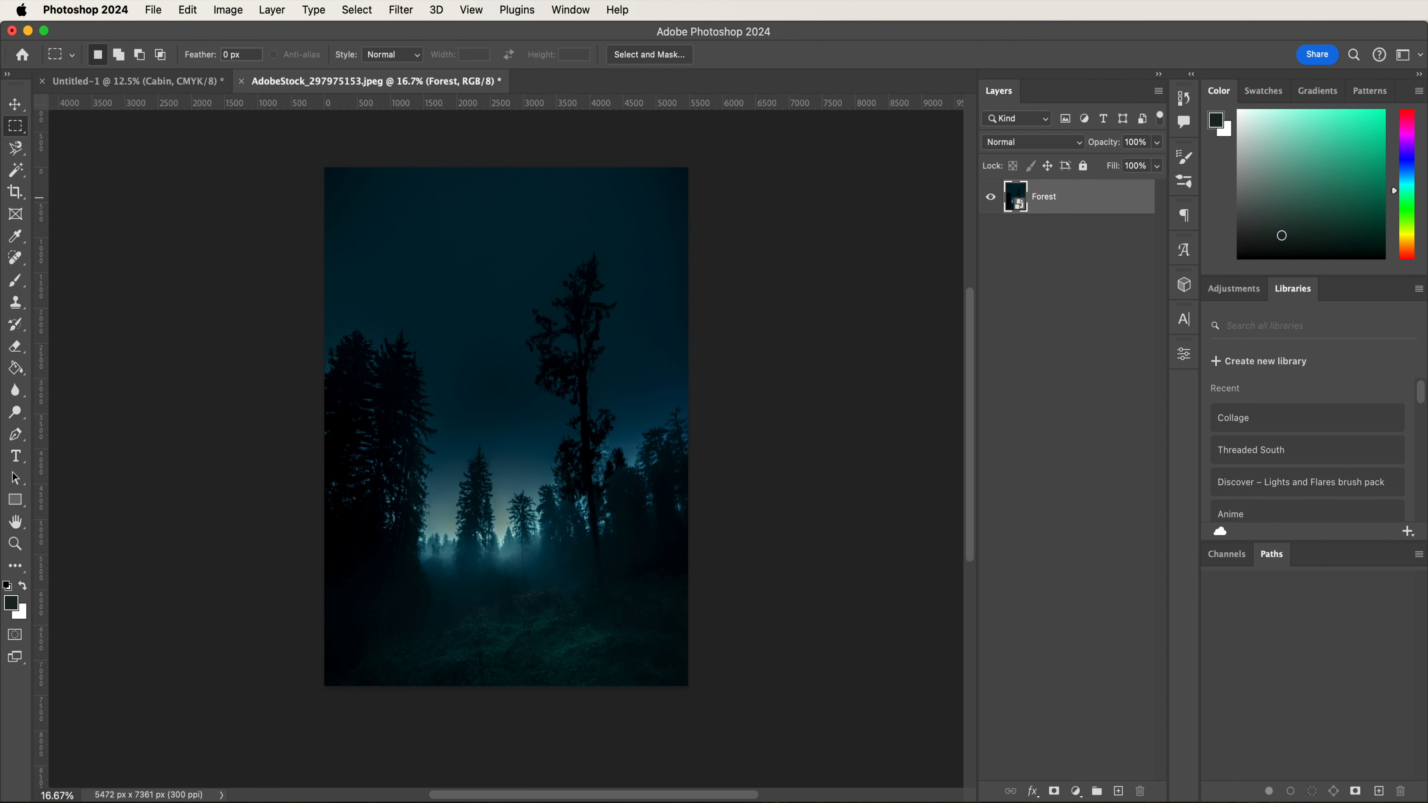
- Bring the Forest smart object into the Untitled-1 document and place its layer beneath the Cabin layer
key("v")
mouse_move(401, 217)
left_mouse_down()
mouse_move(242, 133)
mouse_move(191, 82)
mouse_move(415, 237)
left_mouse_up()
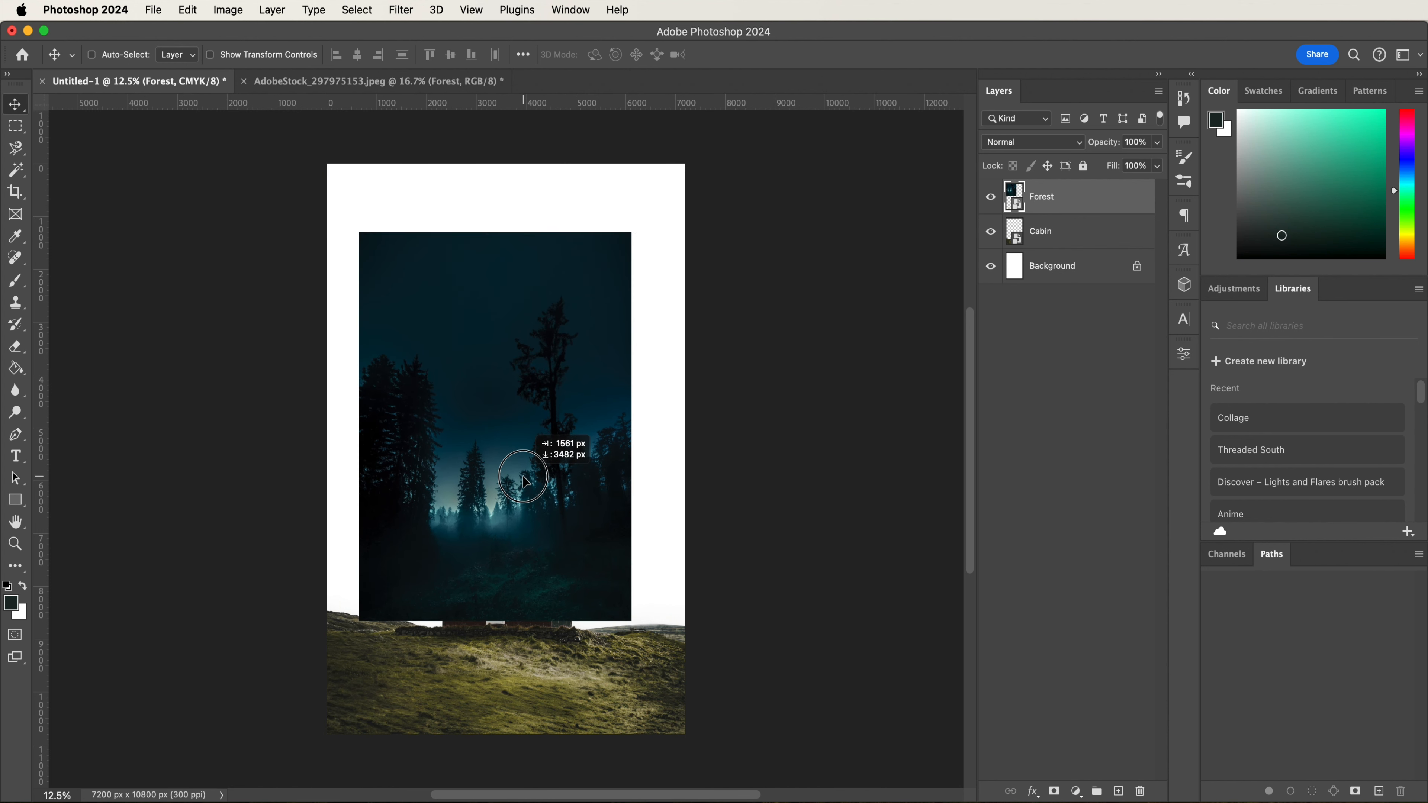
left_click_drag(1074, 203, 1078, 248)
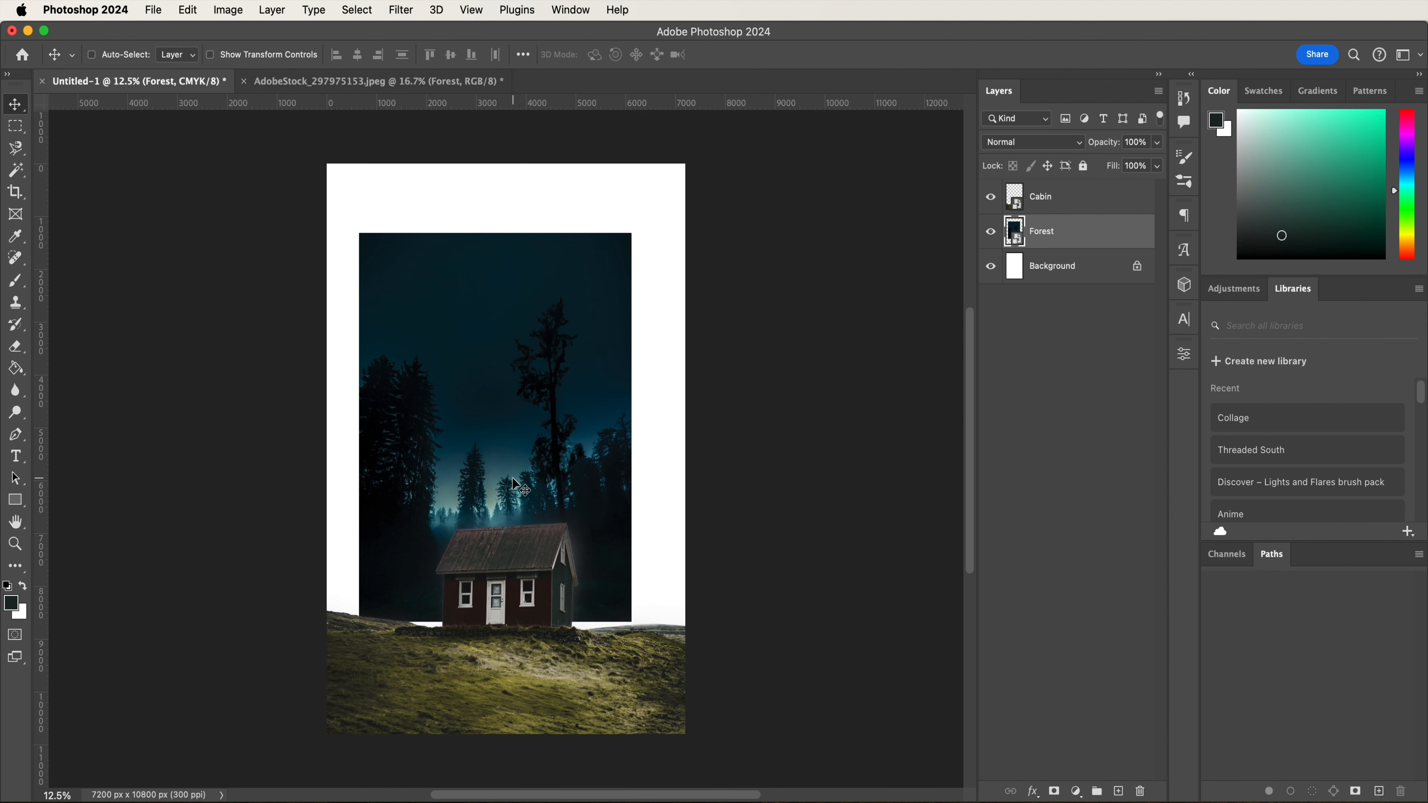
- Scale the Forest layer proportionally to about 169.76% and raise it so it fills the poster behind the cabin
key("super+t")
left_click_drag(632, 422, 684, 426)
left_click_drag(358, 427, 266, 428)
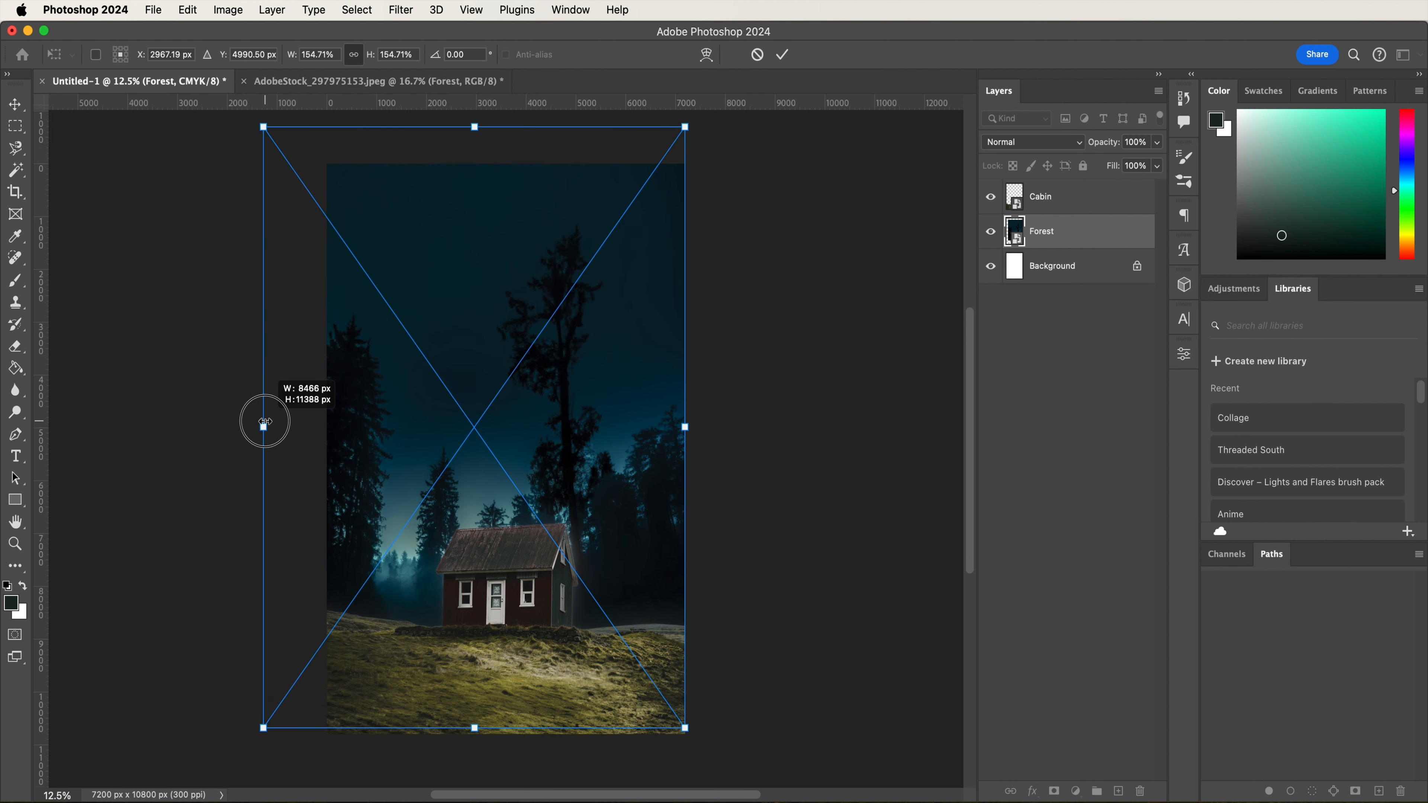
left_click_drag(685, 426, 726, 420)
left_click_drag(582, 517, 590, 452)
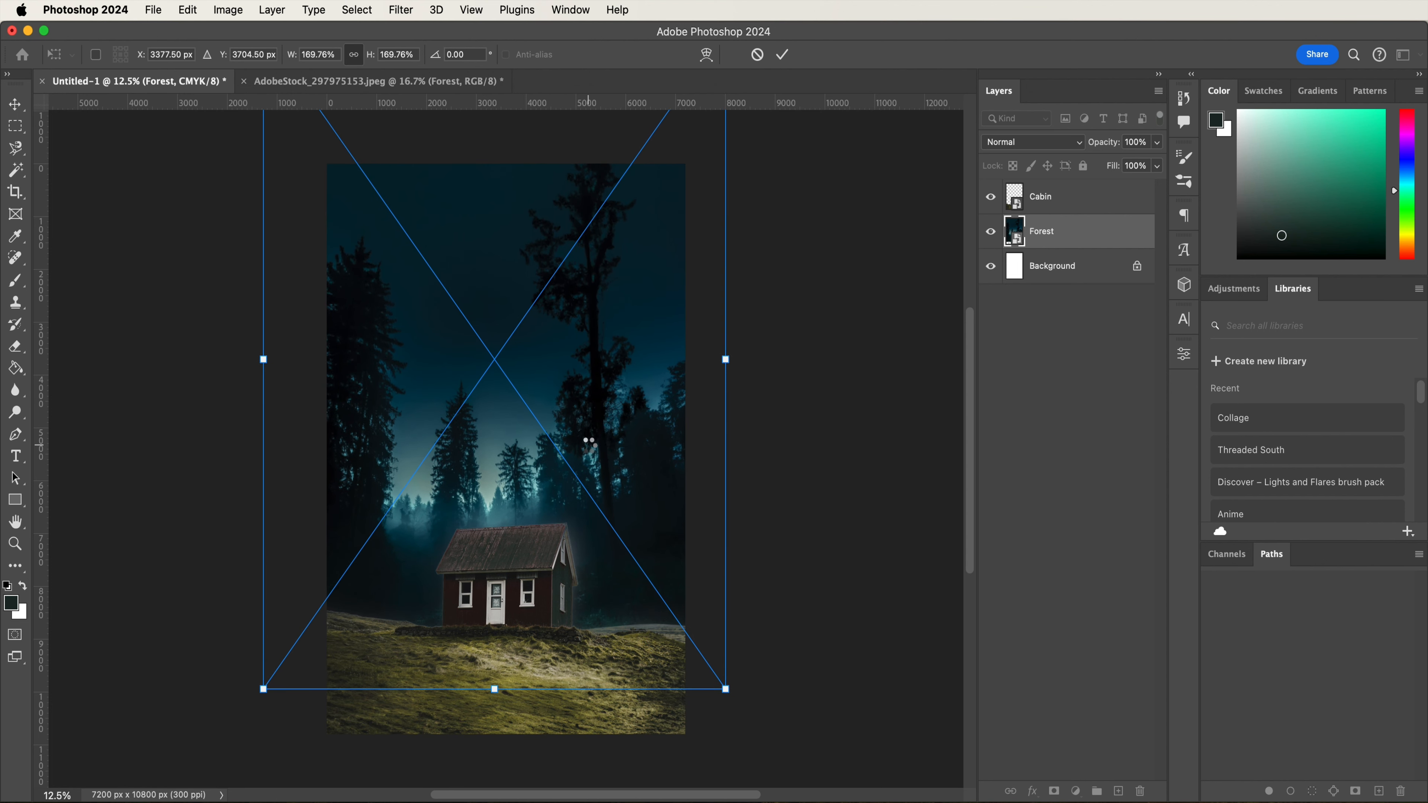
left_click(759, 530)
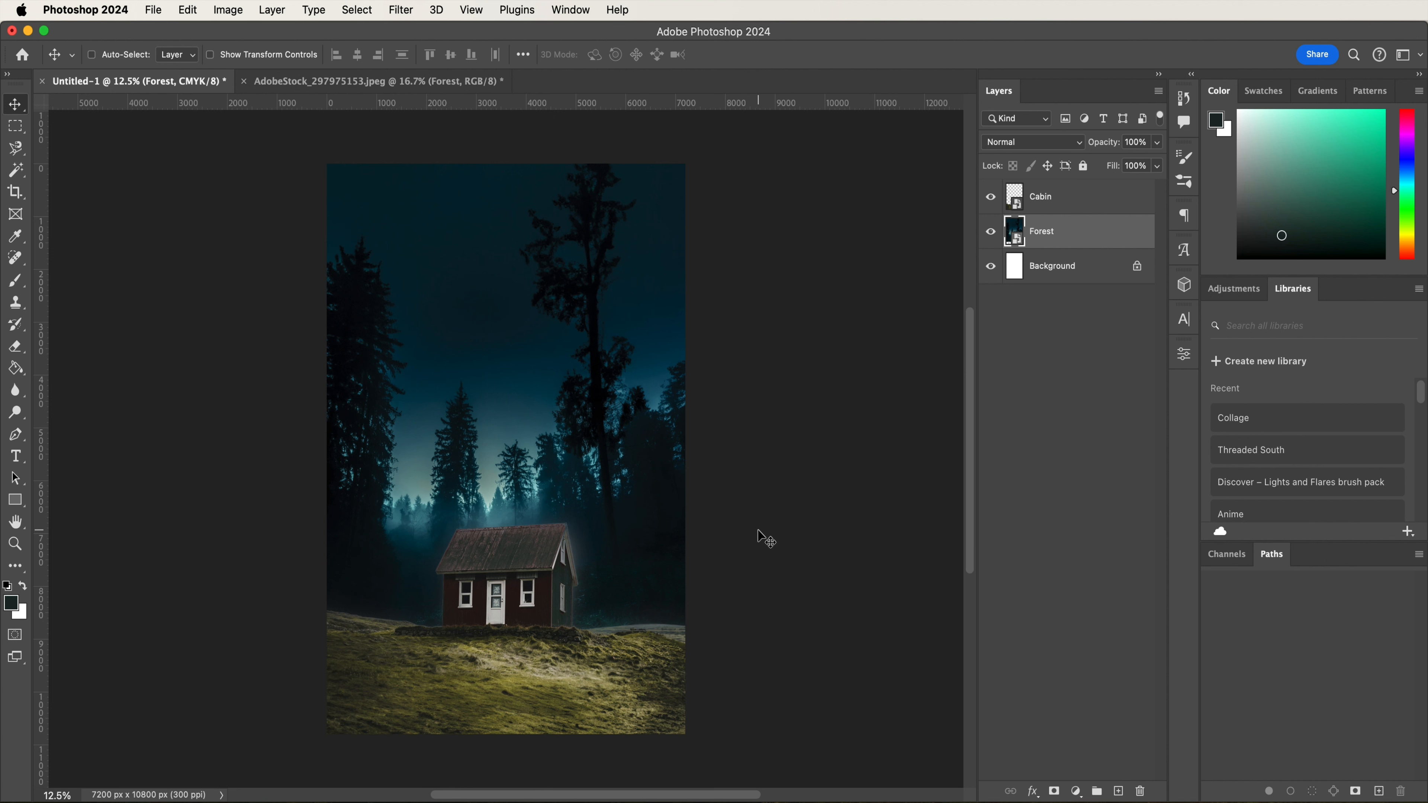
- Apply a Gaussian Blur with a 4.4 px radius to the Forest layer
left_click(408, 9)
mouse_move(516, 251)
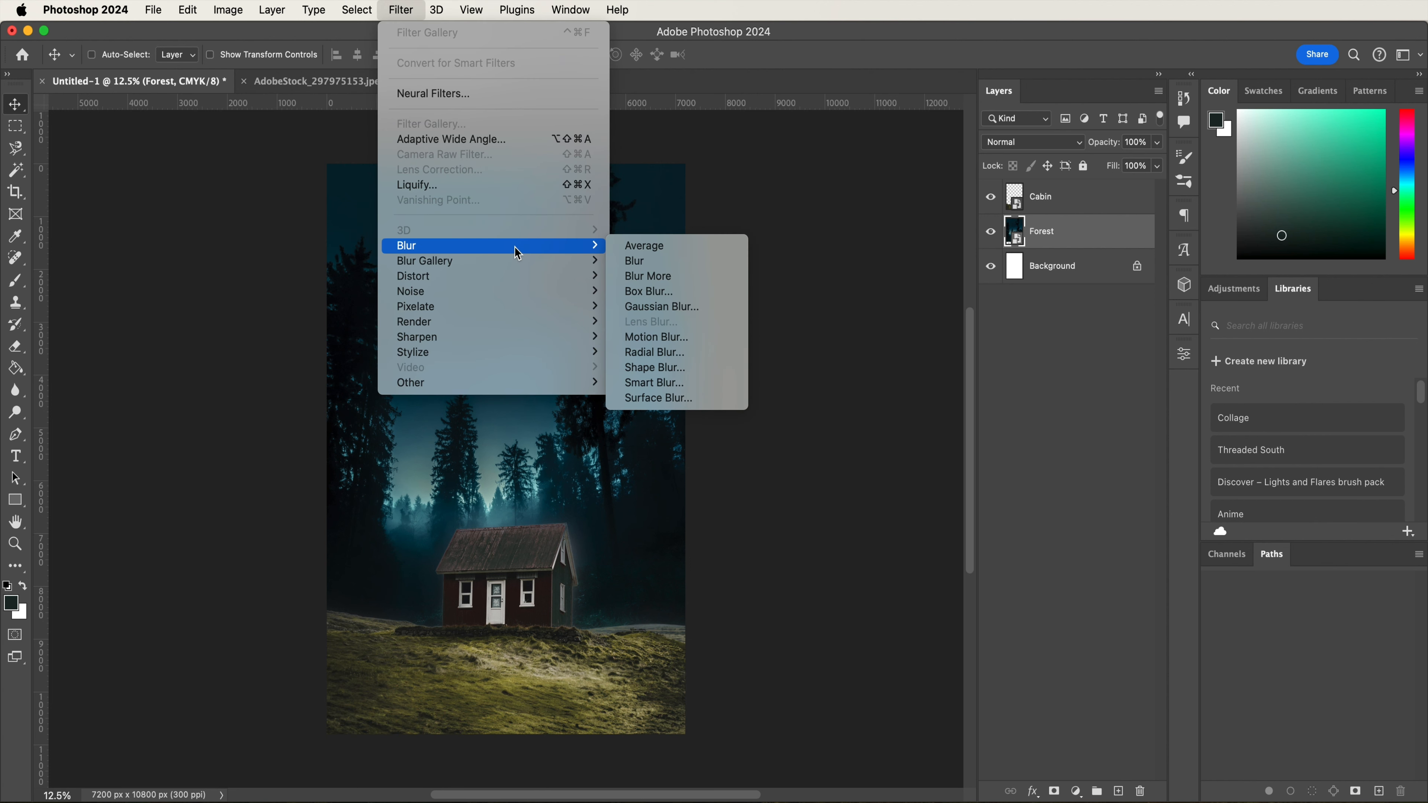
left_click(648, 309)
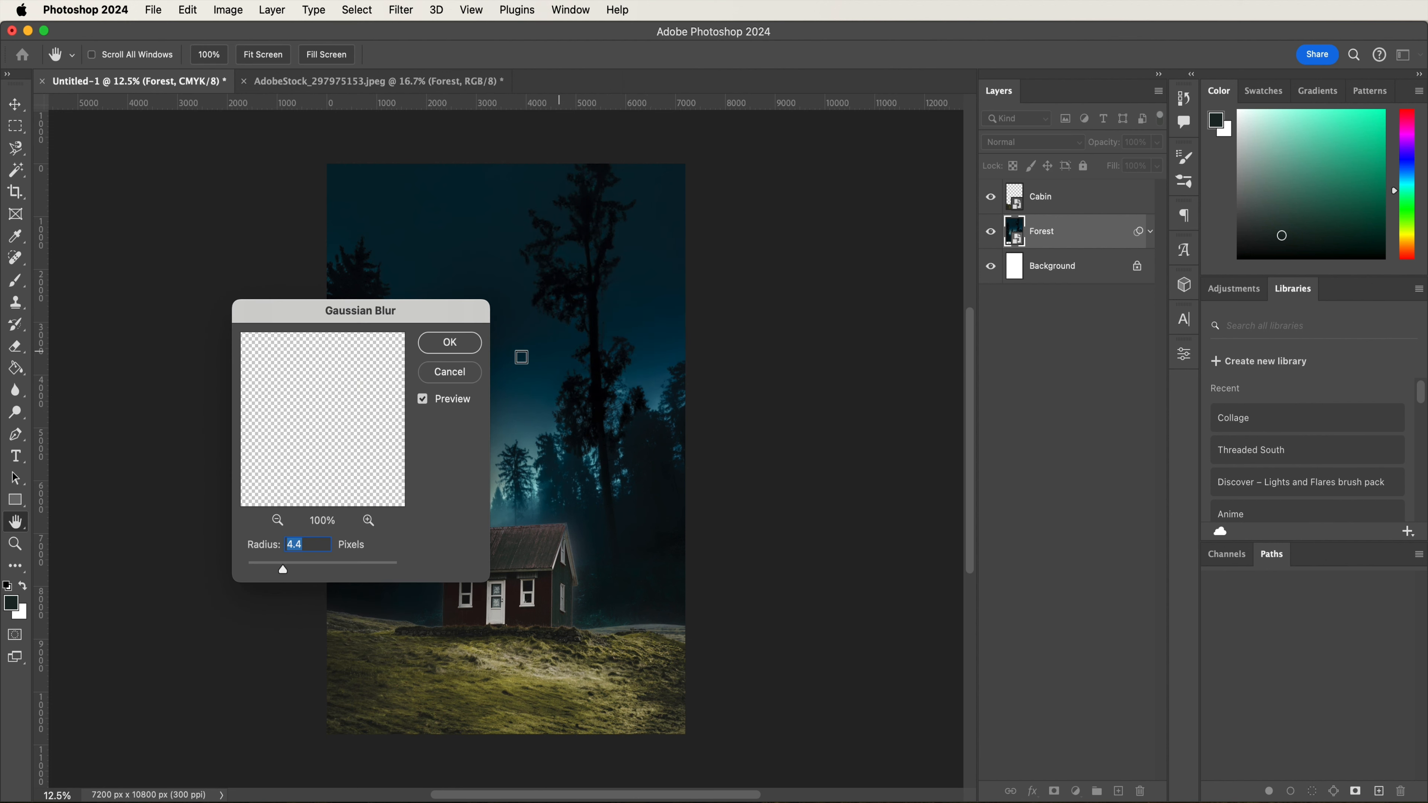
left_click(456, 342)
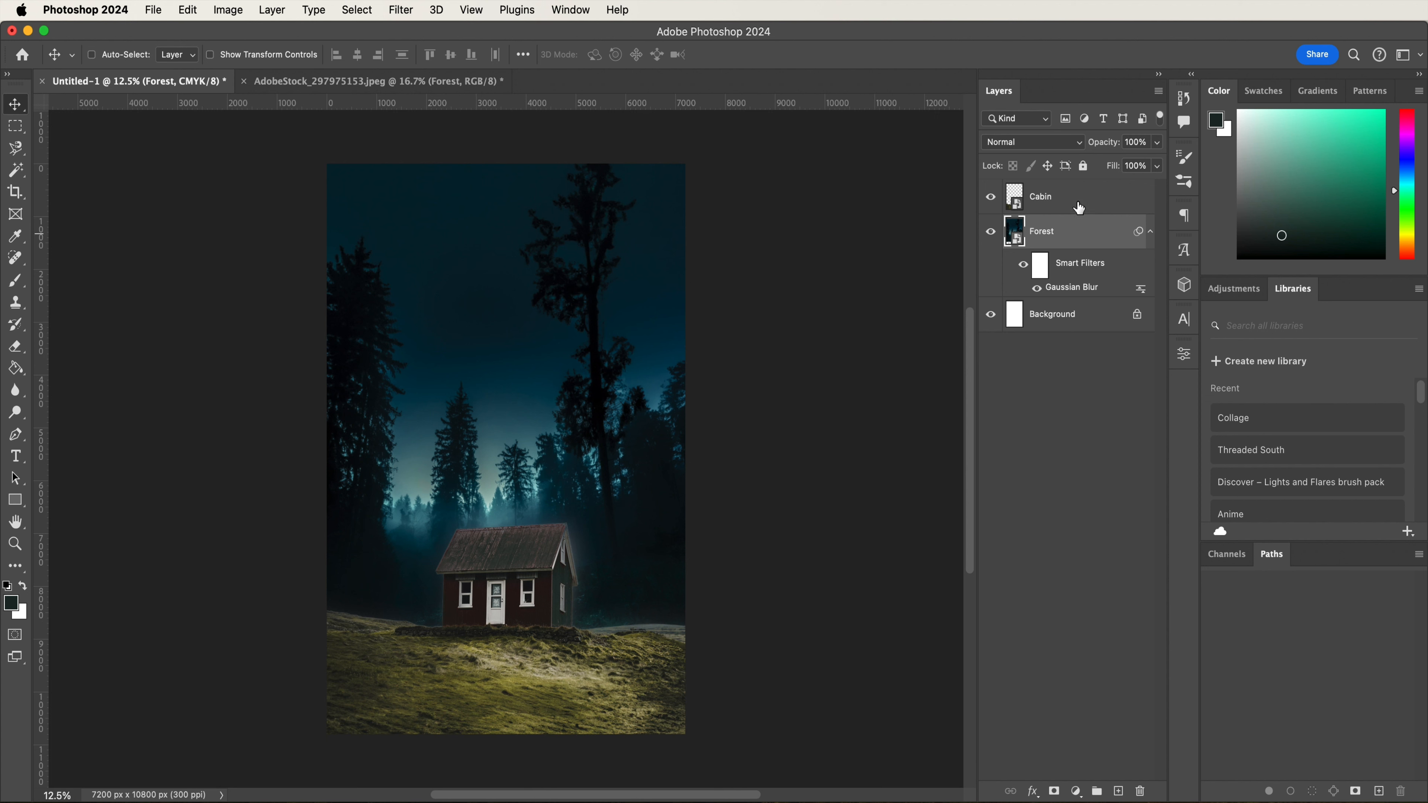
- Add a Color Balance adjustment above the Cabin layer with midtones at Cyan-Red -100, Magenta-Green -100 and Yellow-Blue +100
left_click(1086, 201)
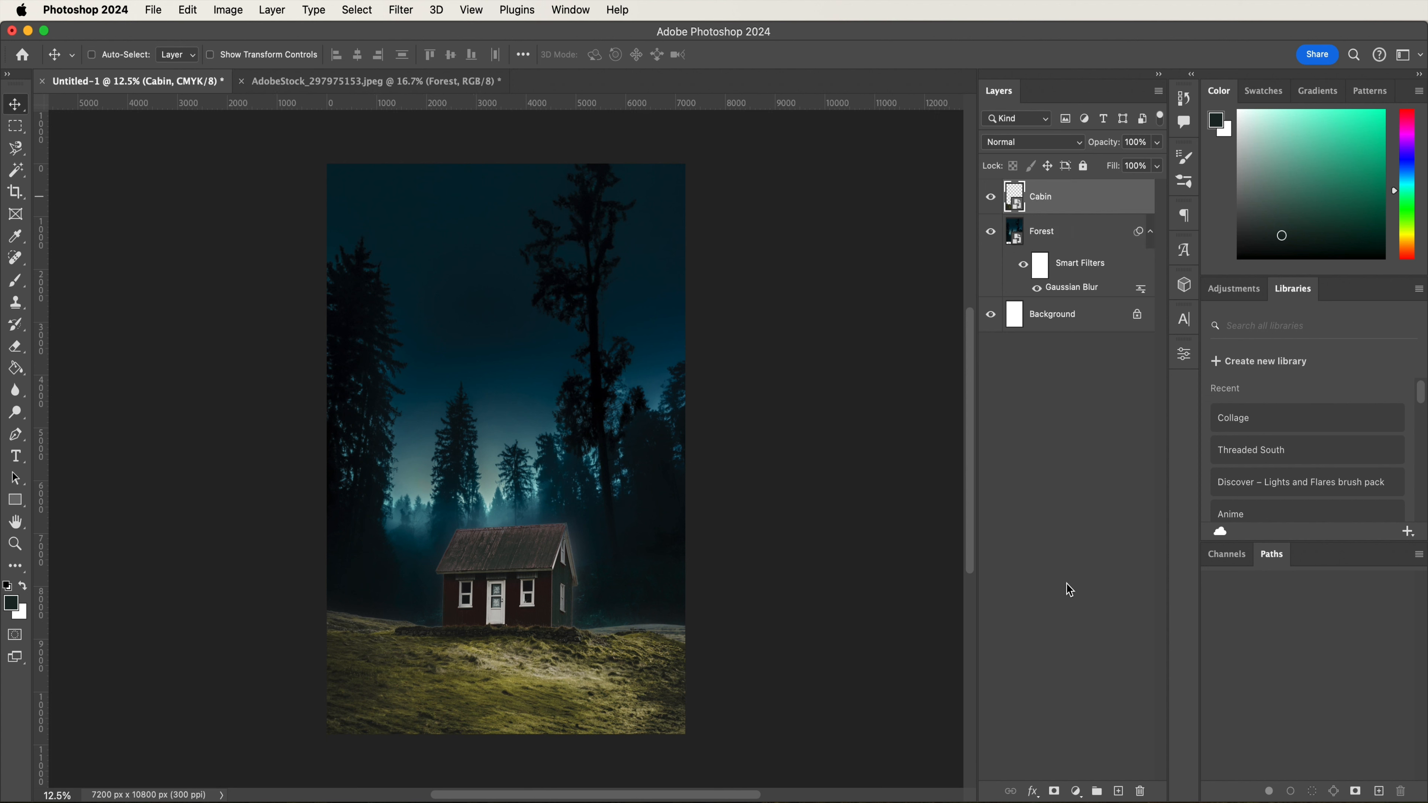
left_click(1076, 790)
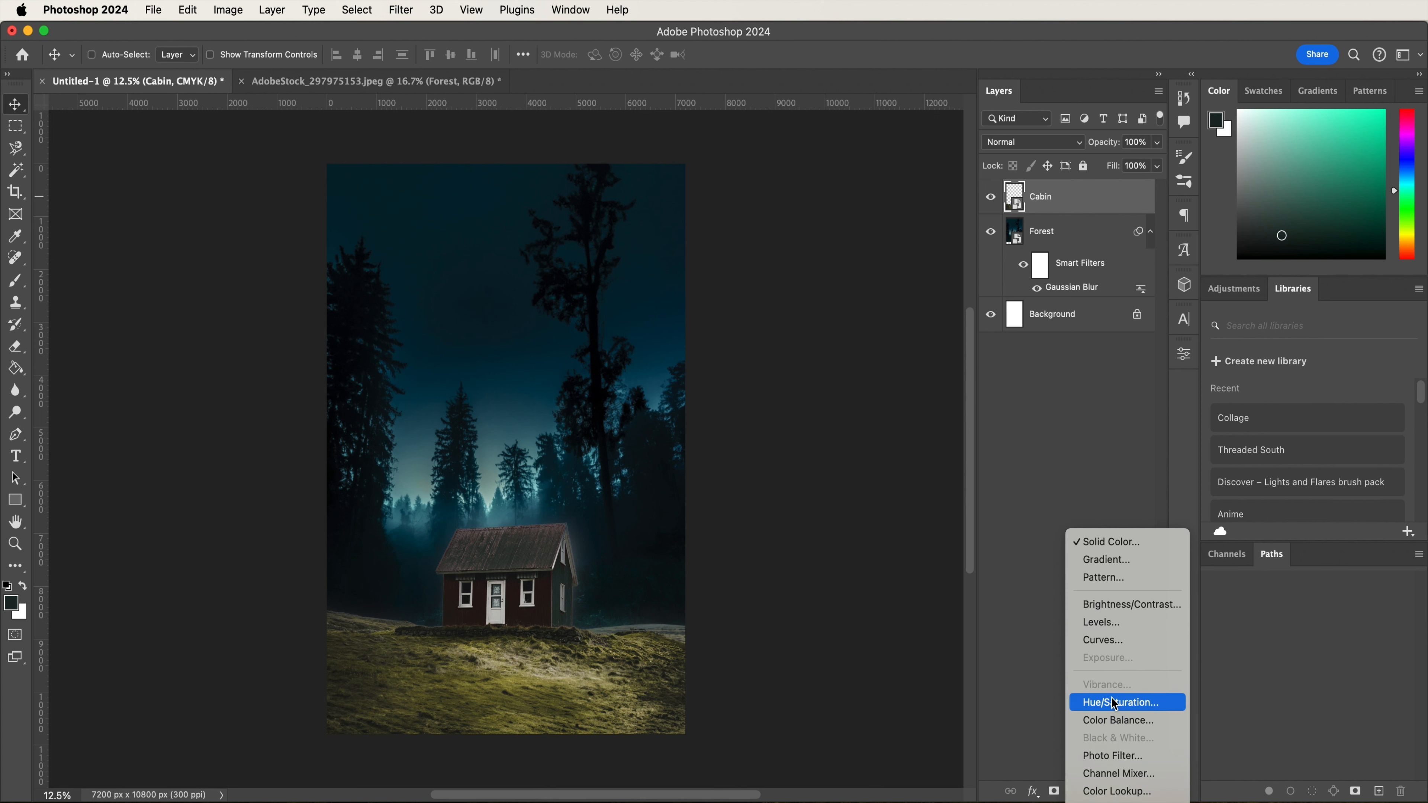
left_click(1118, 724)
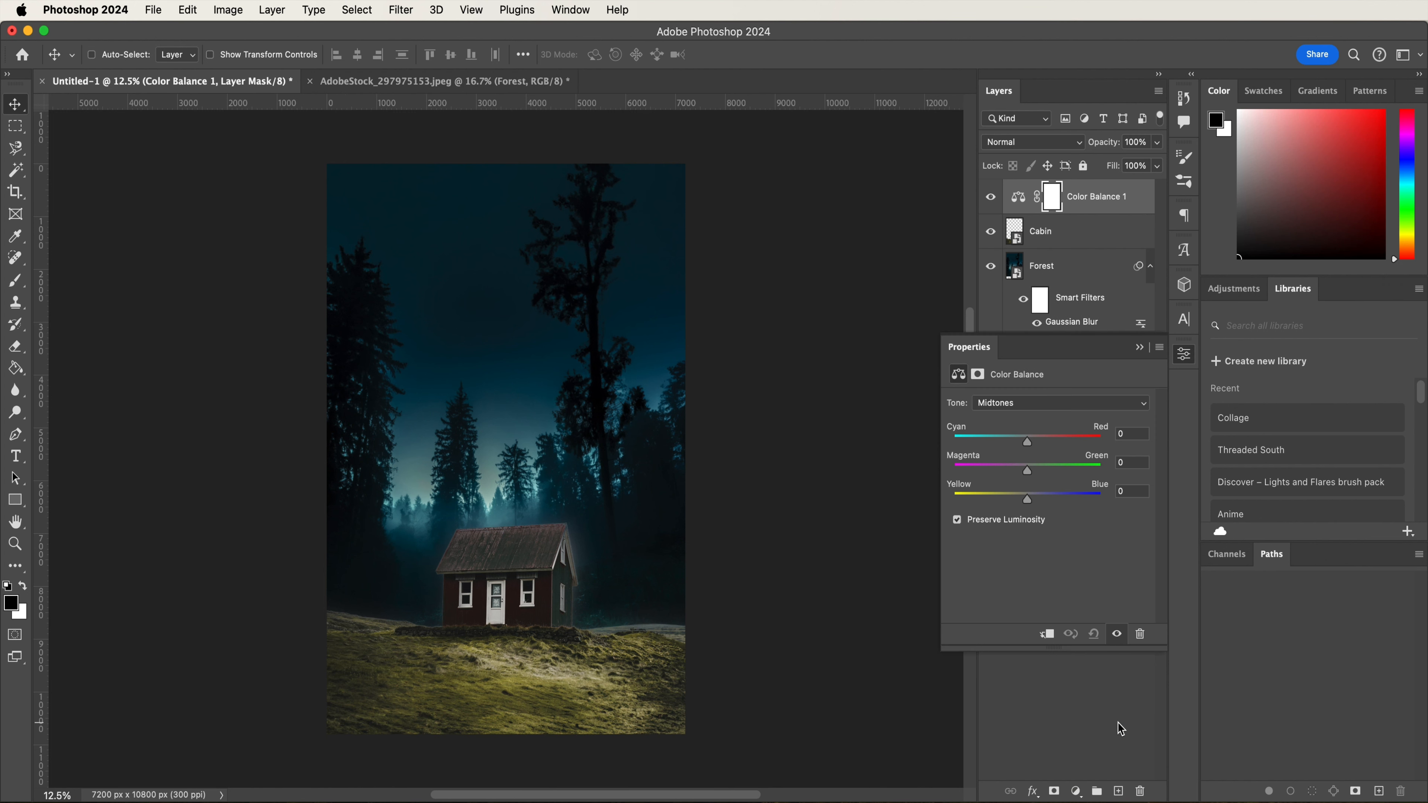
left_click(1135, 434)
left_click_drag(1028, 443, 918, 435)
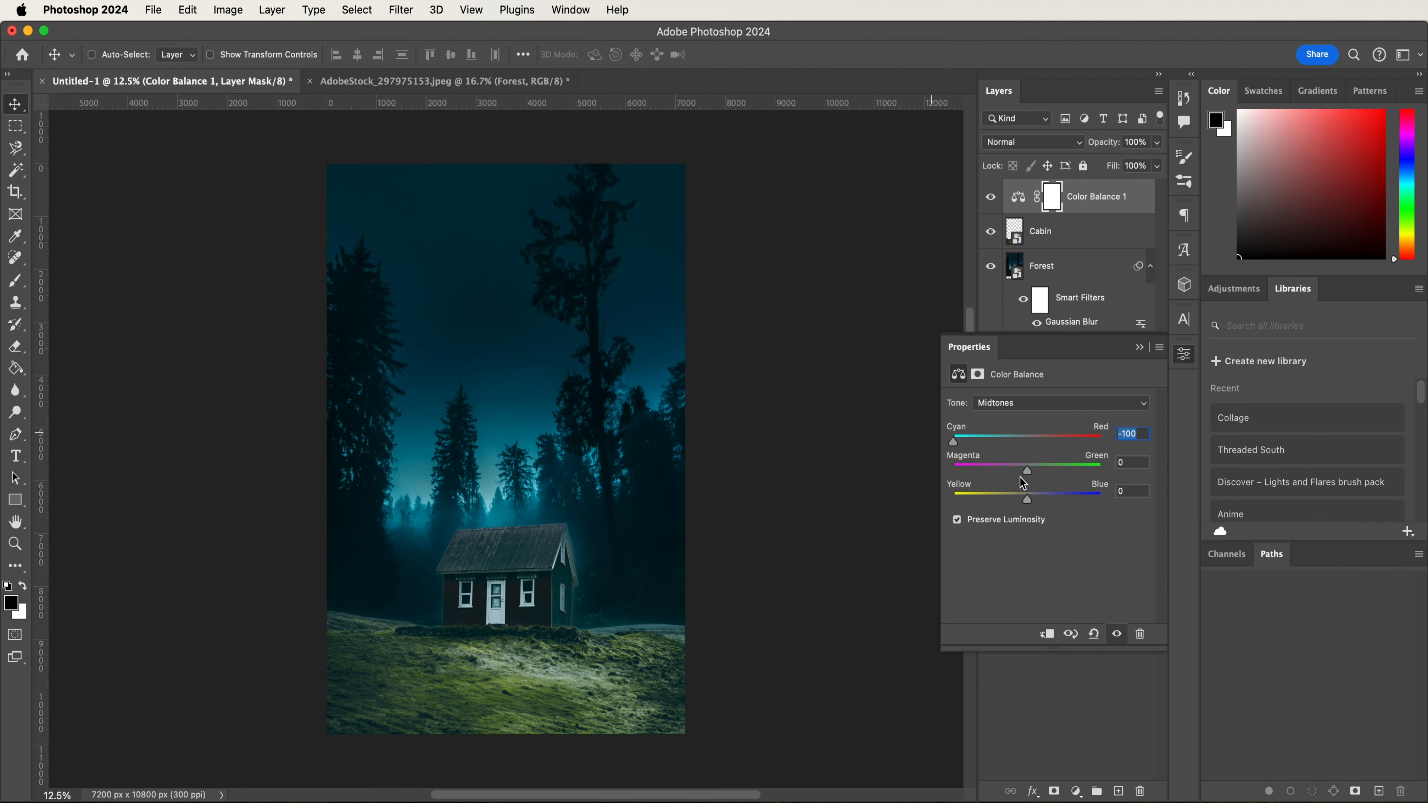
left_click_drag(1029, 471, 922, 474)
left_click_drag(1027, 501, 1139, 525)
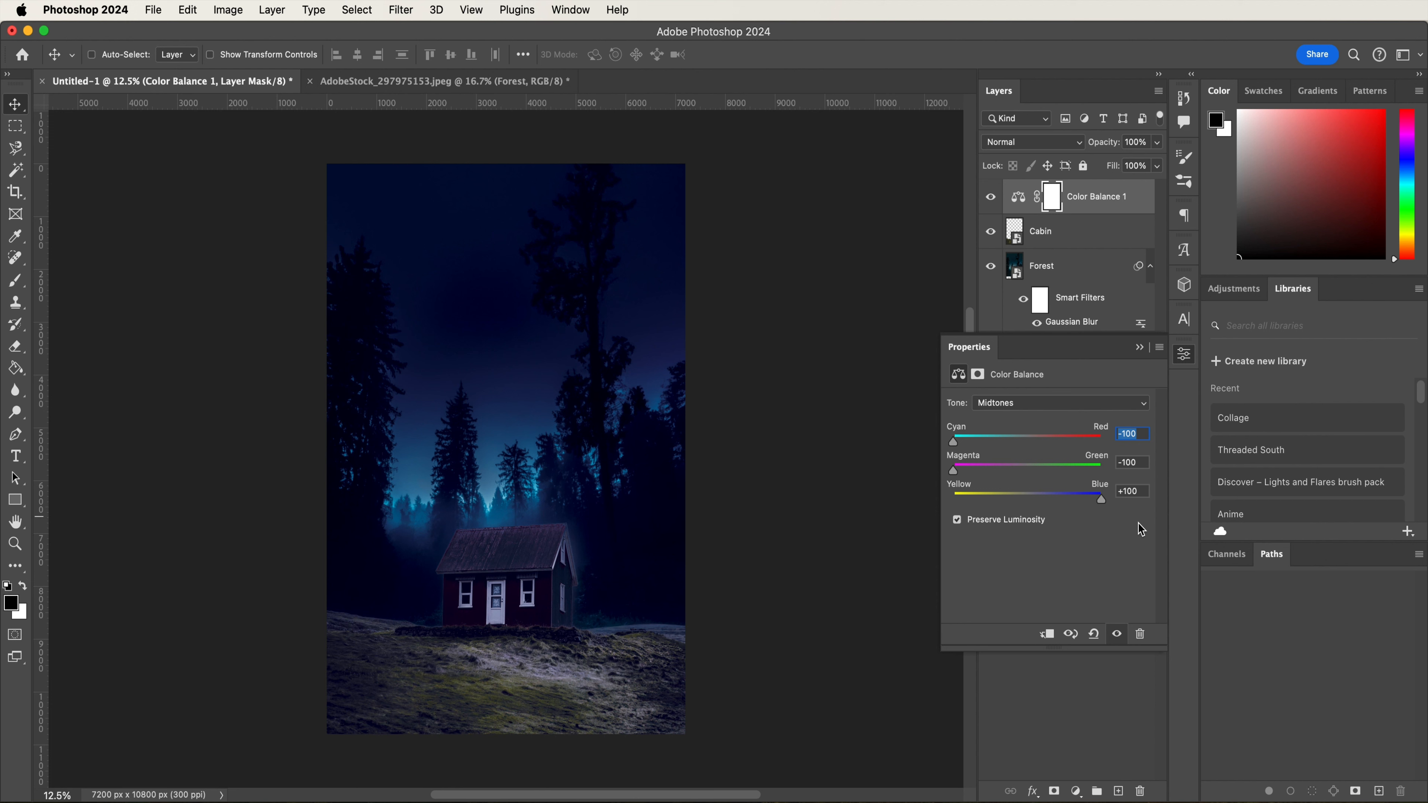
- Set the Color Balance highlights to Magenta-Green +30 and Yellow-Blue +100
left_click(1003, 403)
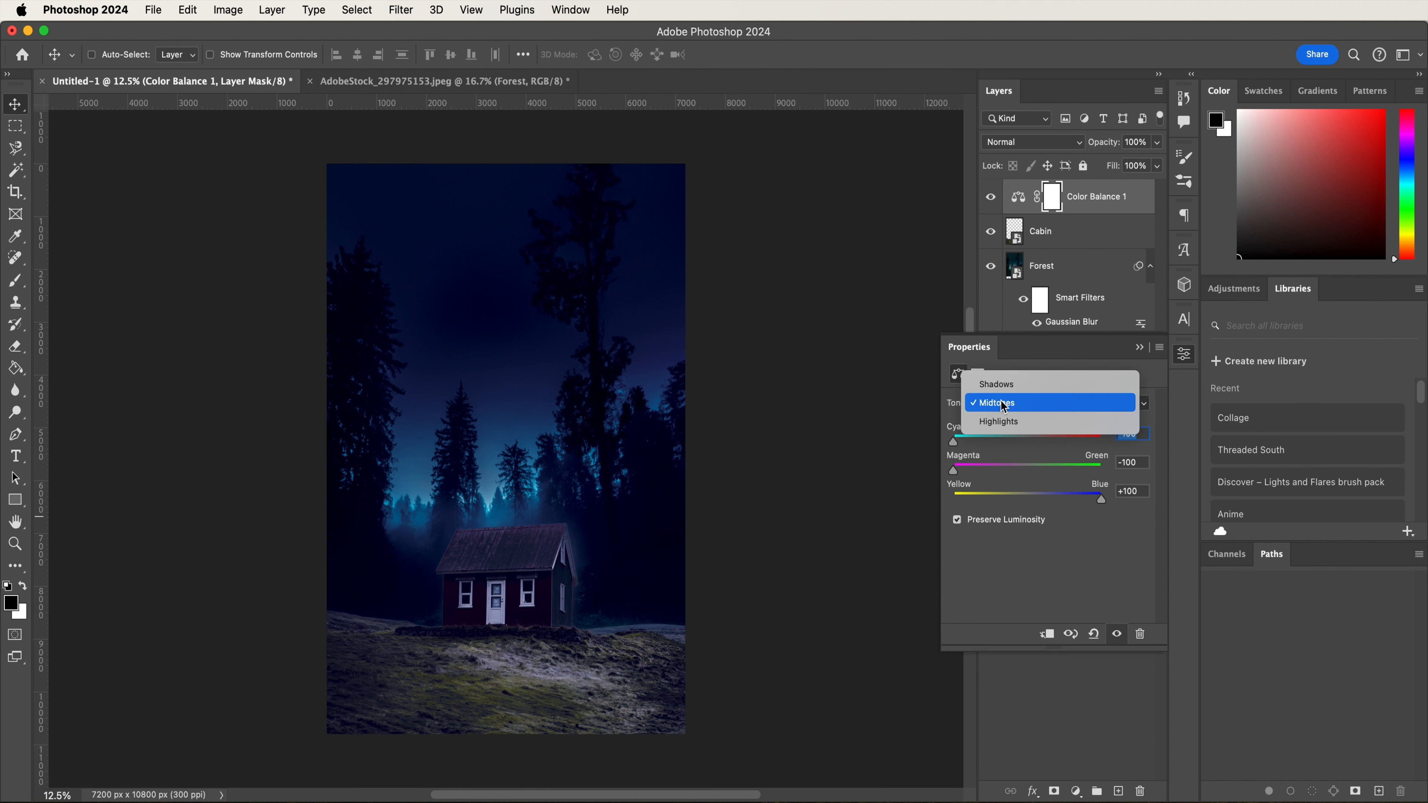
left_click(999, 420)
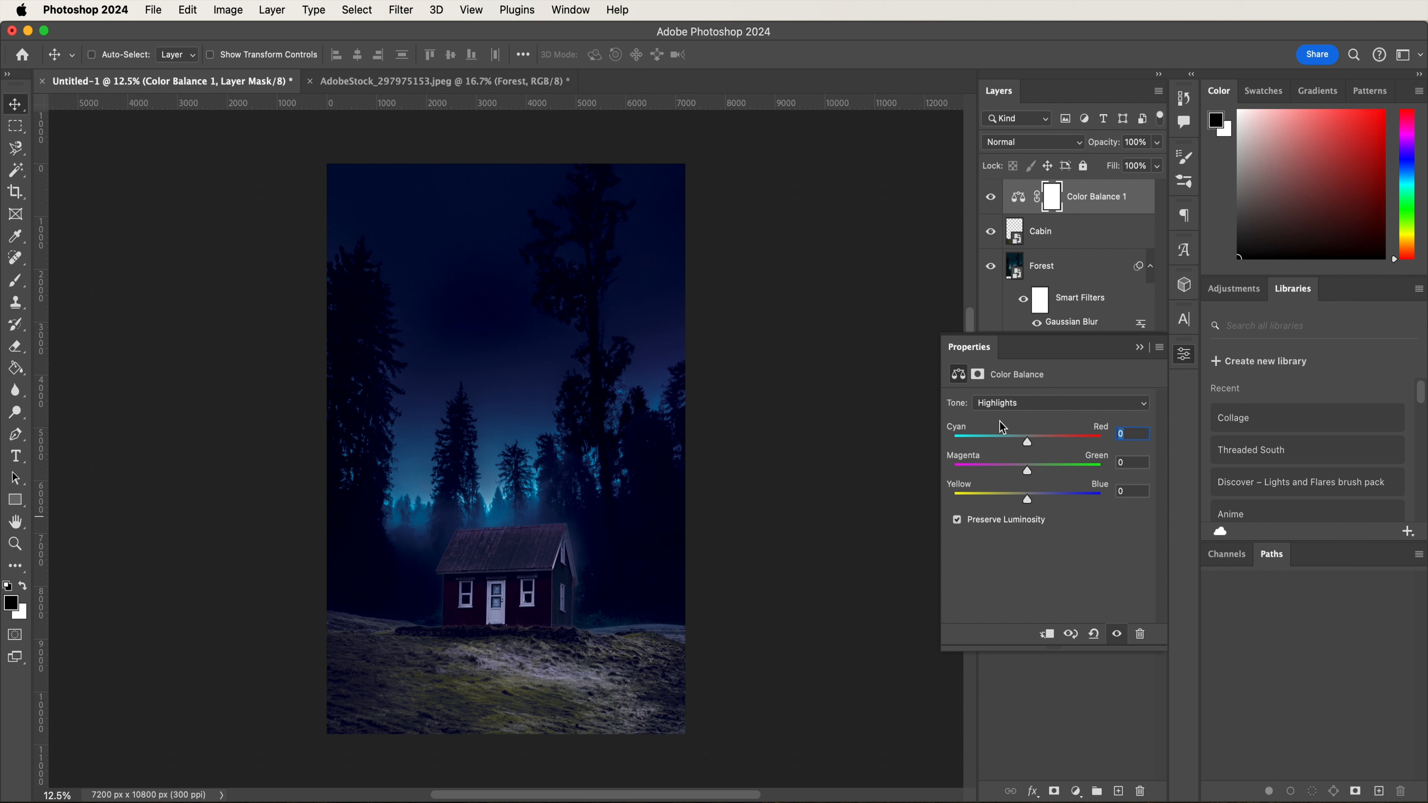
left_click(1135, 462)
type("30")
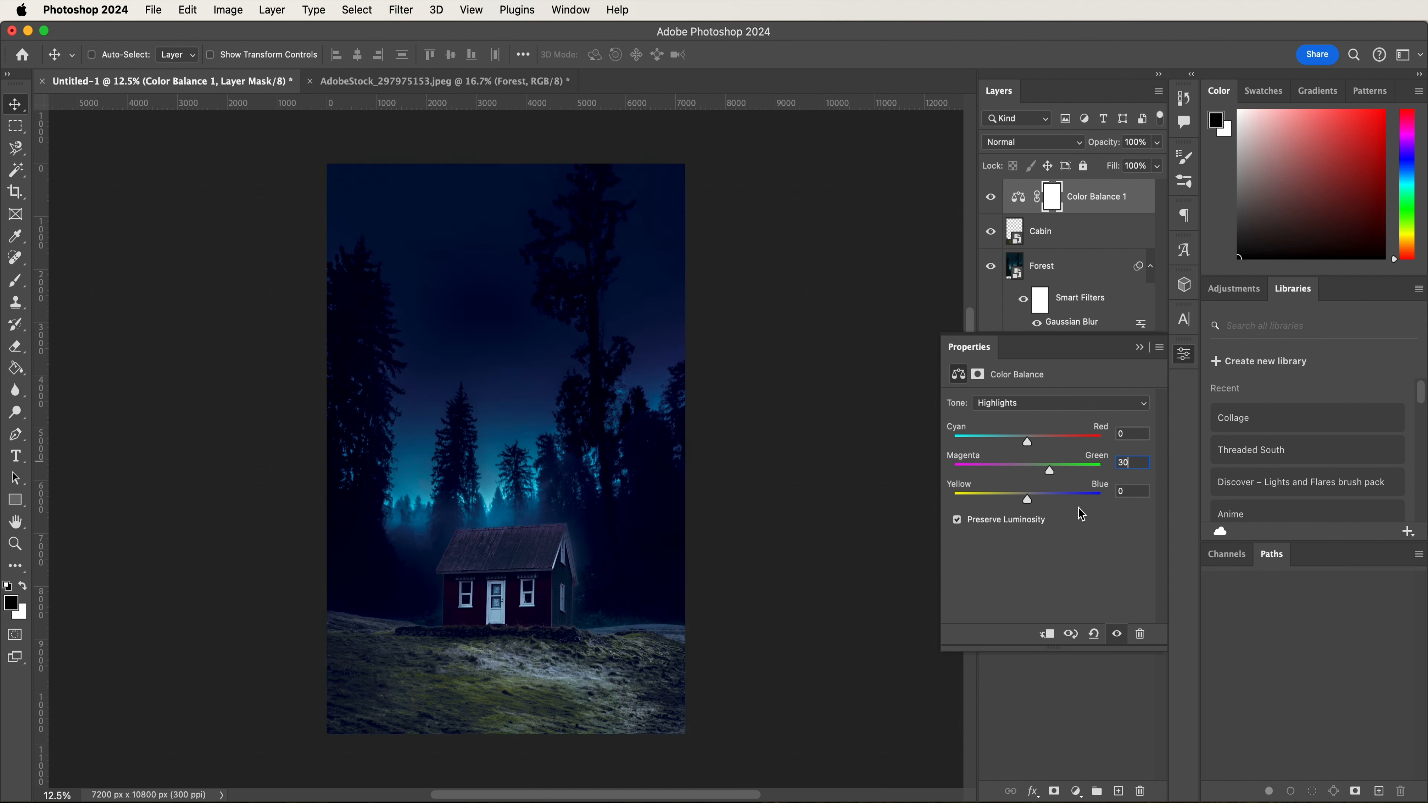
left_click_drag(1026, 500, 1156, 523)
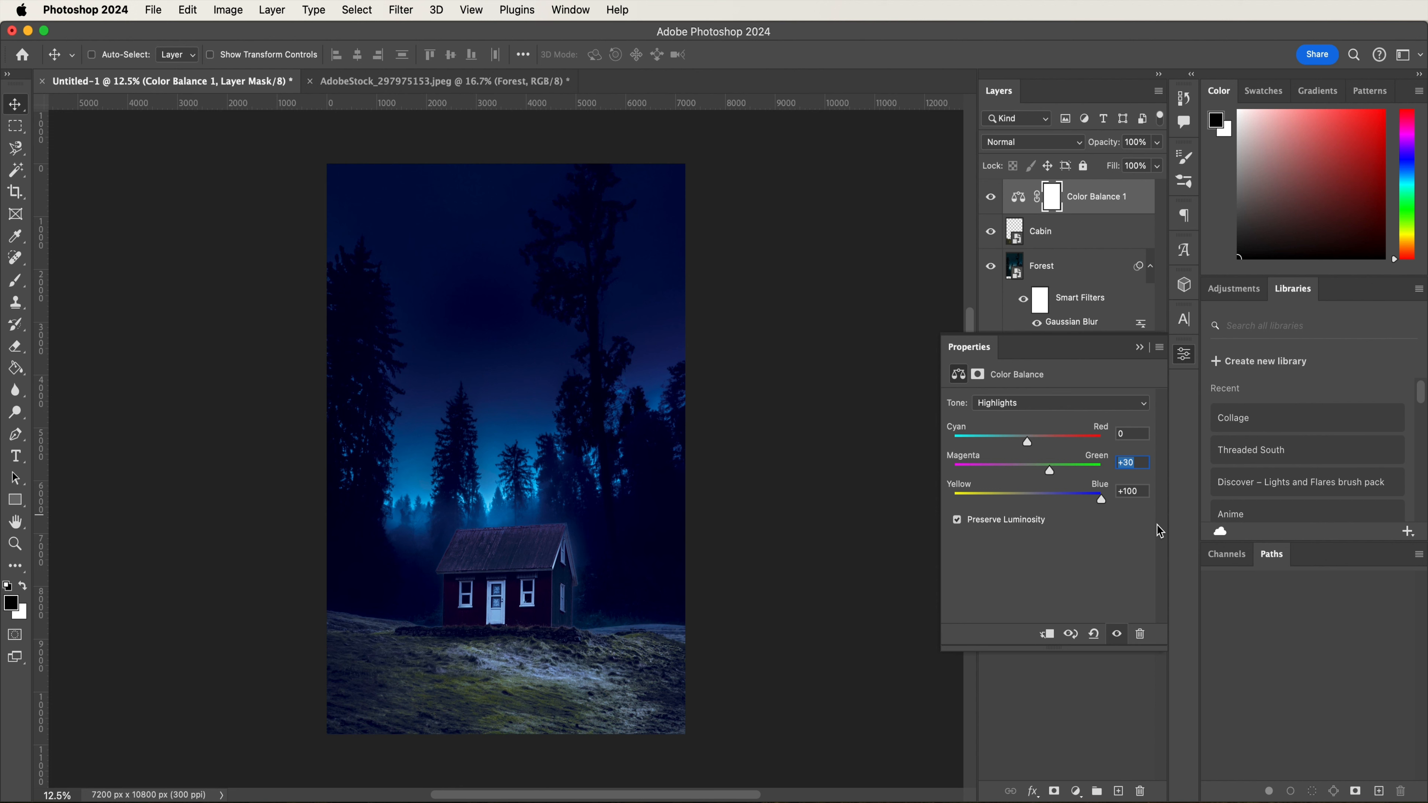
- Set the Color Balance shadows to Yellow-Blue +49
left_click(1038, 404)
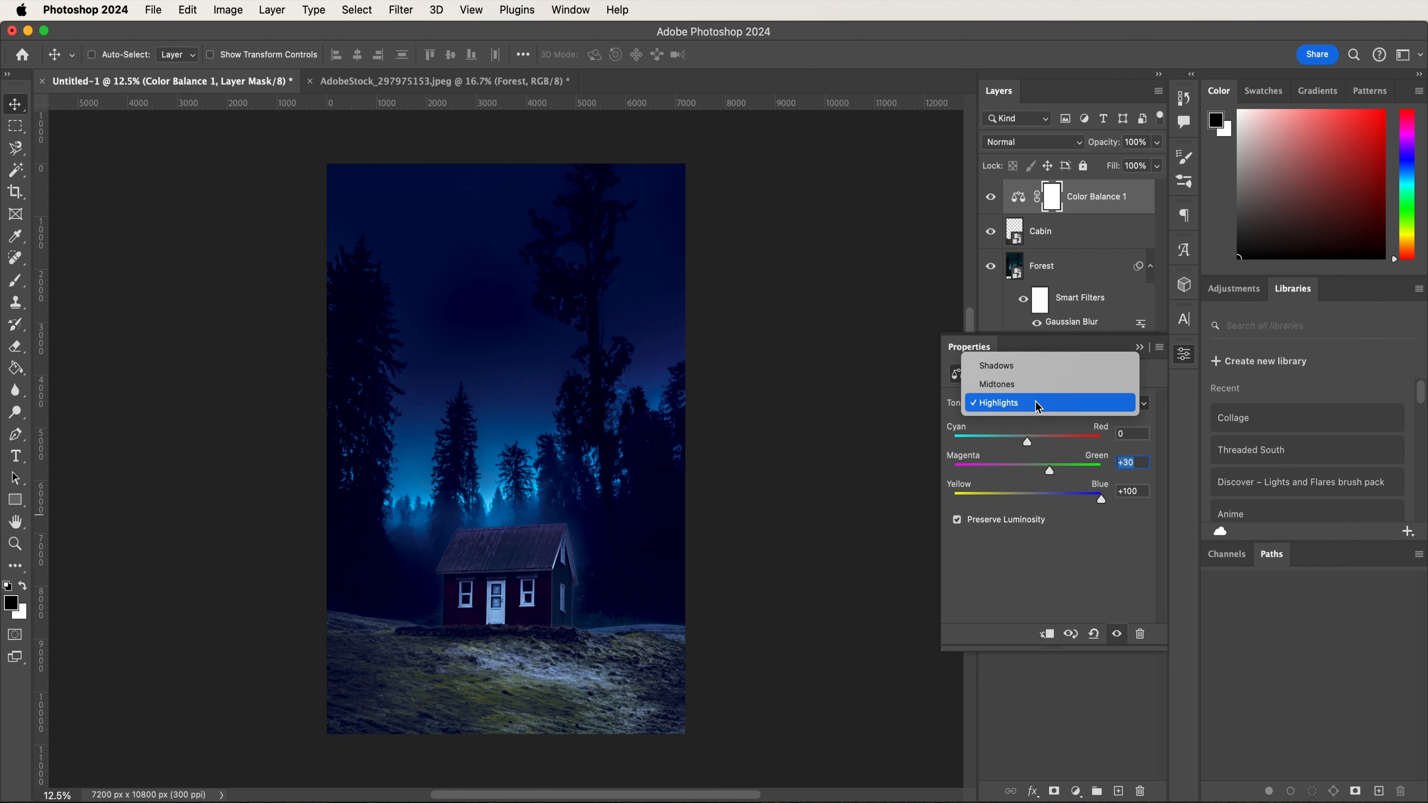
left_click(1028, 366)
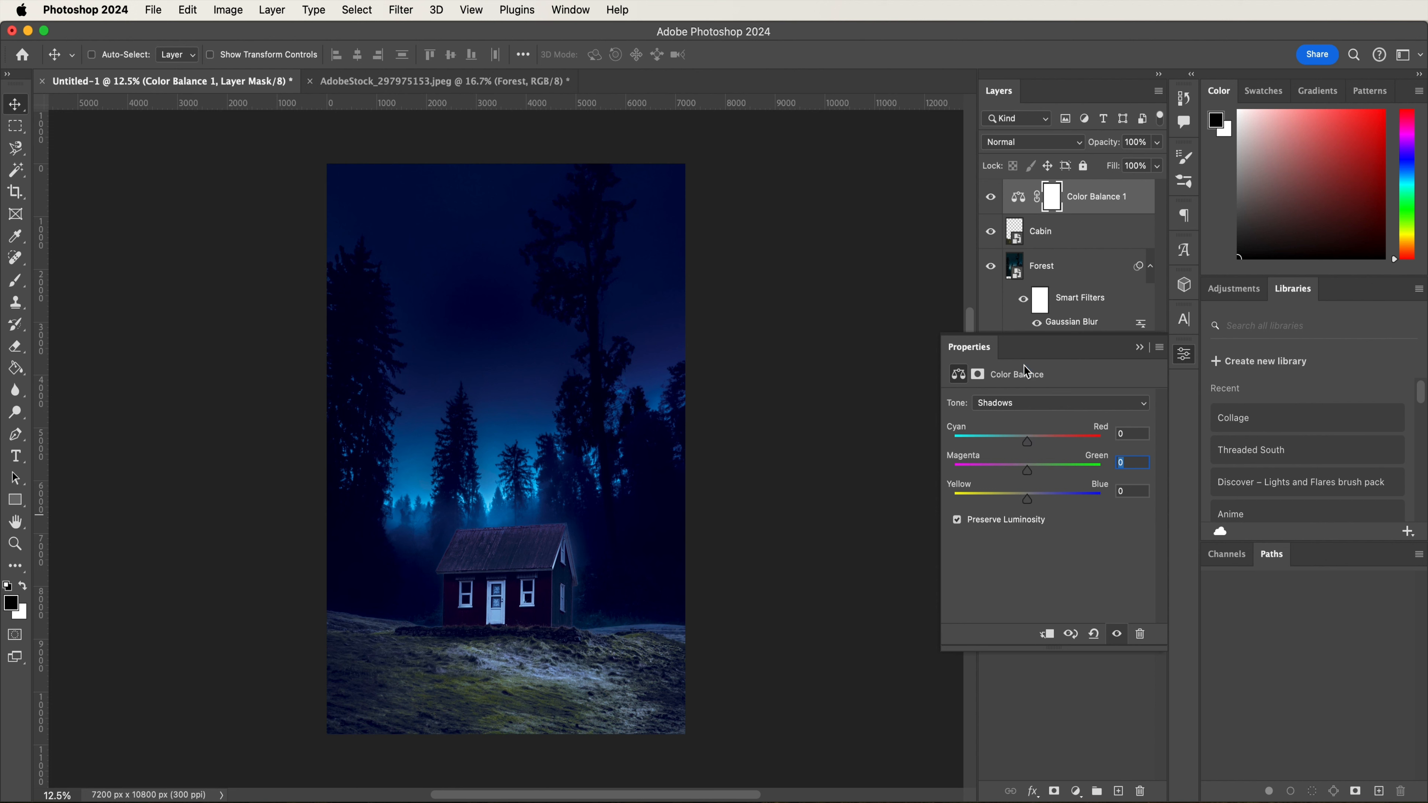
key("Tab")
type("49")
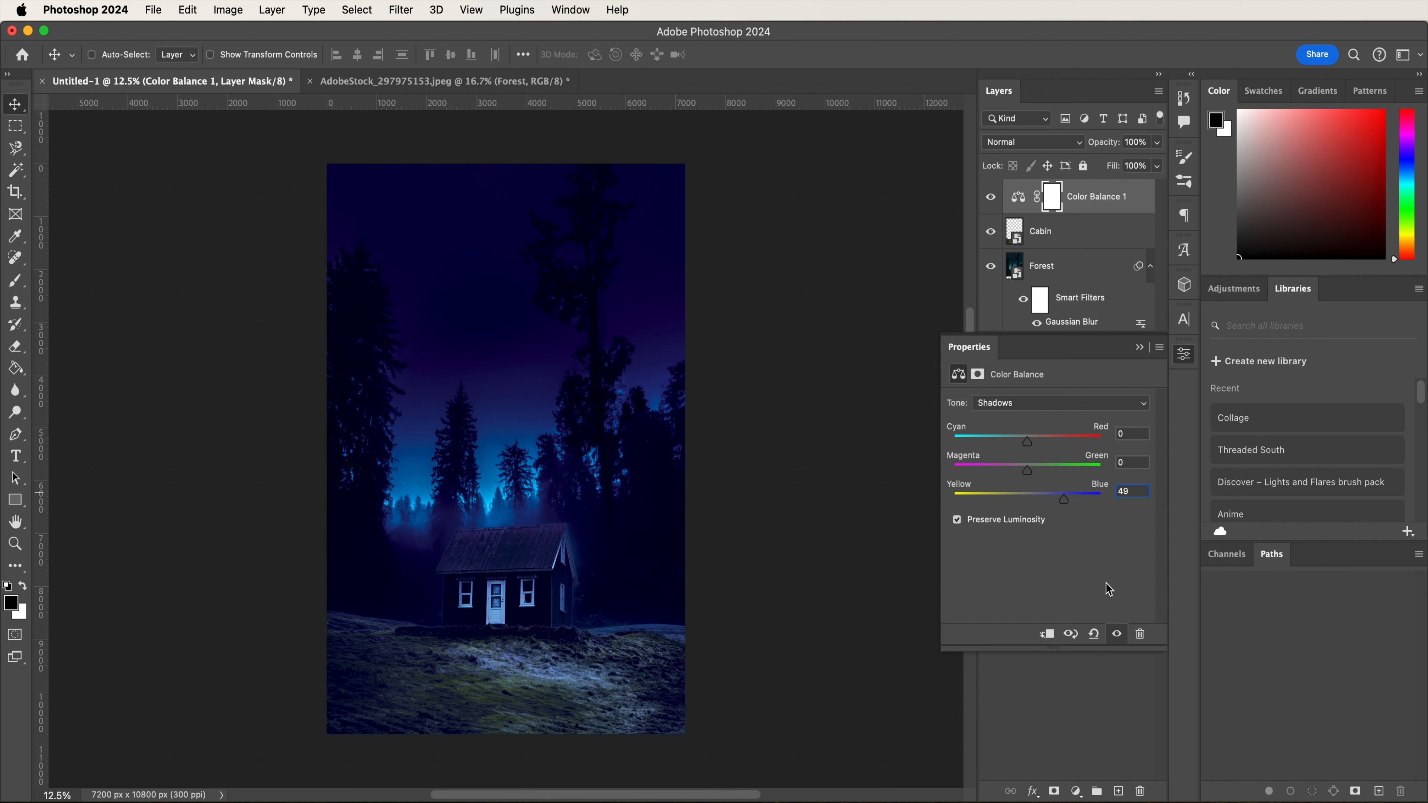
- Add a Hue/Saturation adjustment above the Color Balance layer with saturation +20 and lightness -24
left_click(1075, 791)
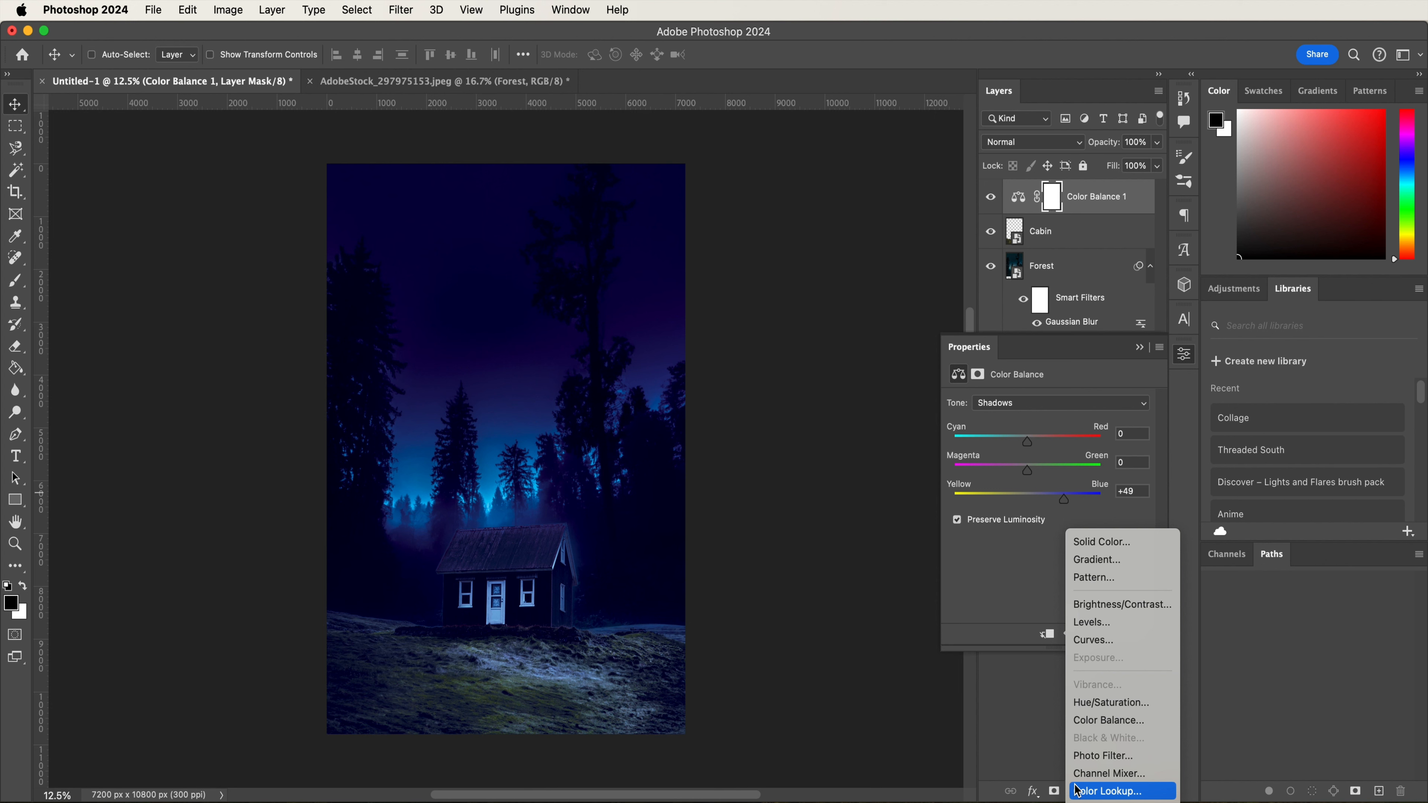
left_click(1082, 702)
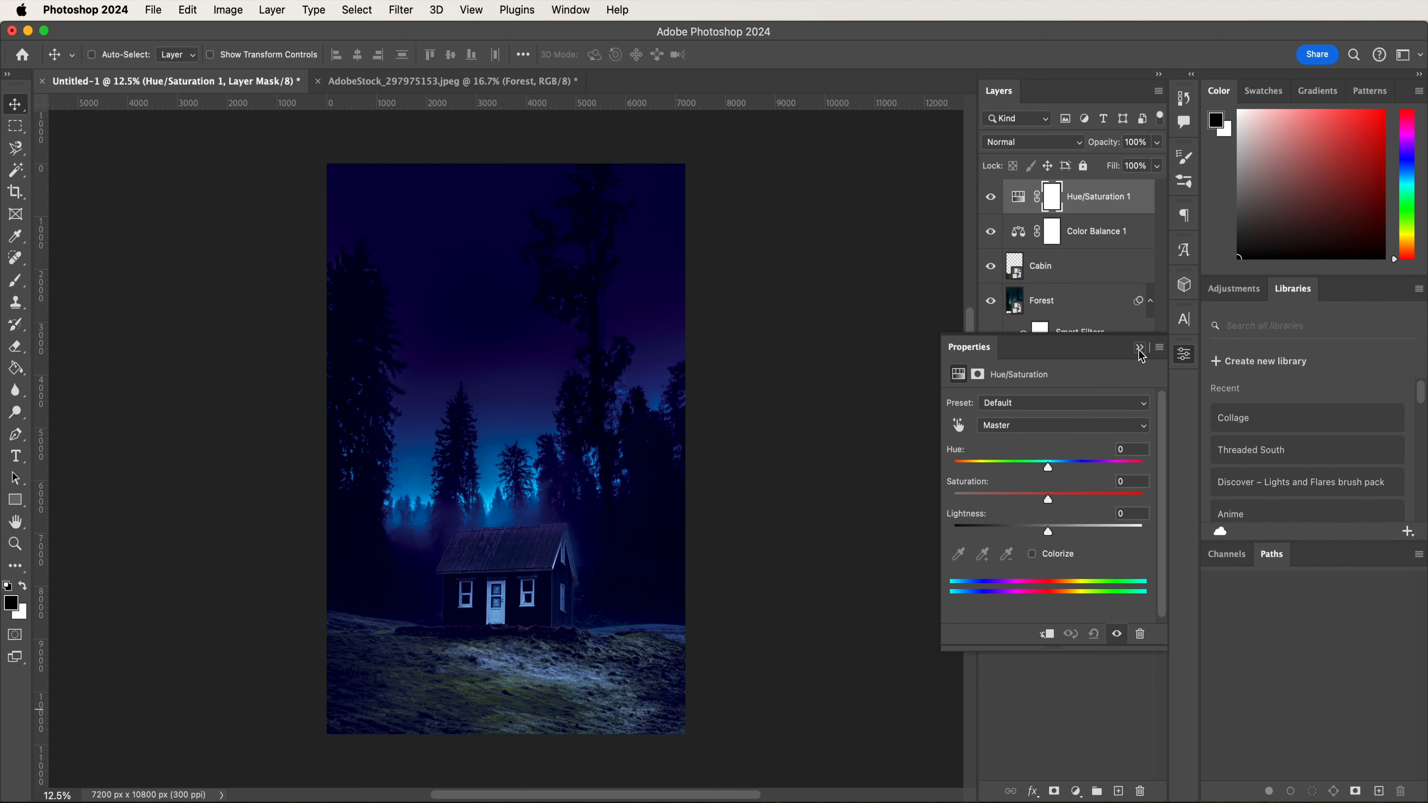
left_click(1135, 481)
type("20")
left_click(1134, 513)
type("-22")
key("BackSpace")
type("4")
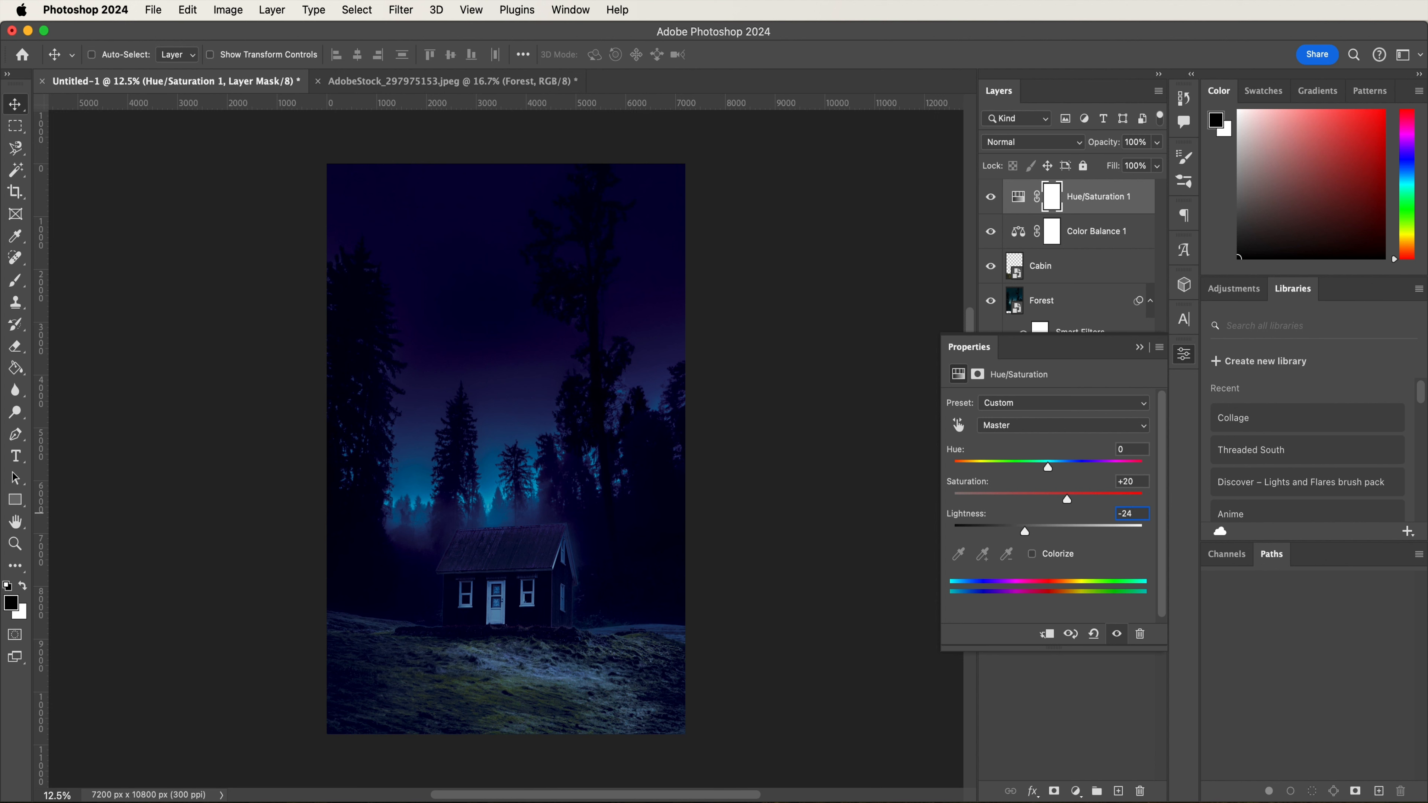
- Add a Photo Filter adjustment using Cooling Filter (80) at 54% density
left_click(1075, 791)
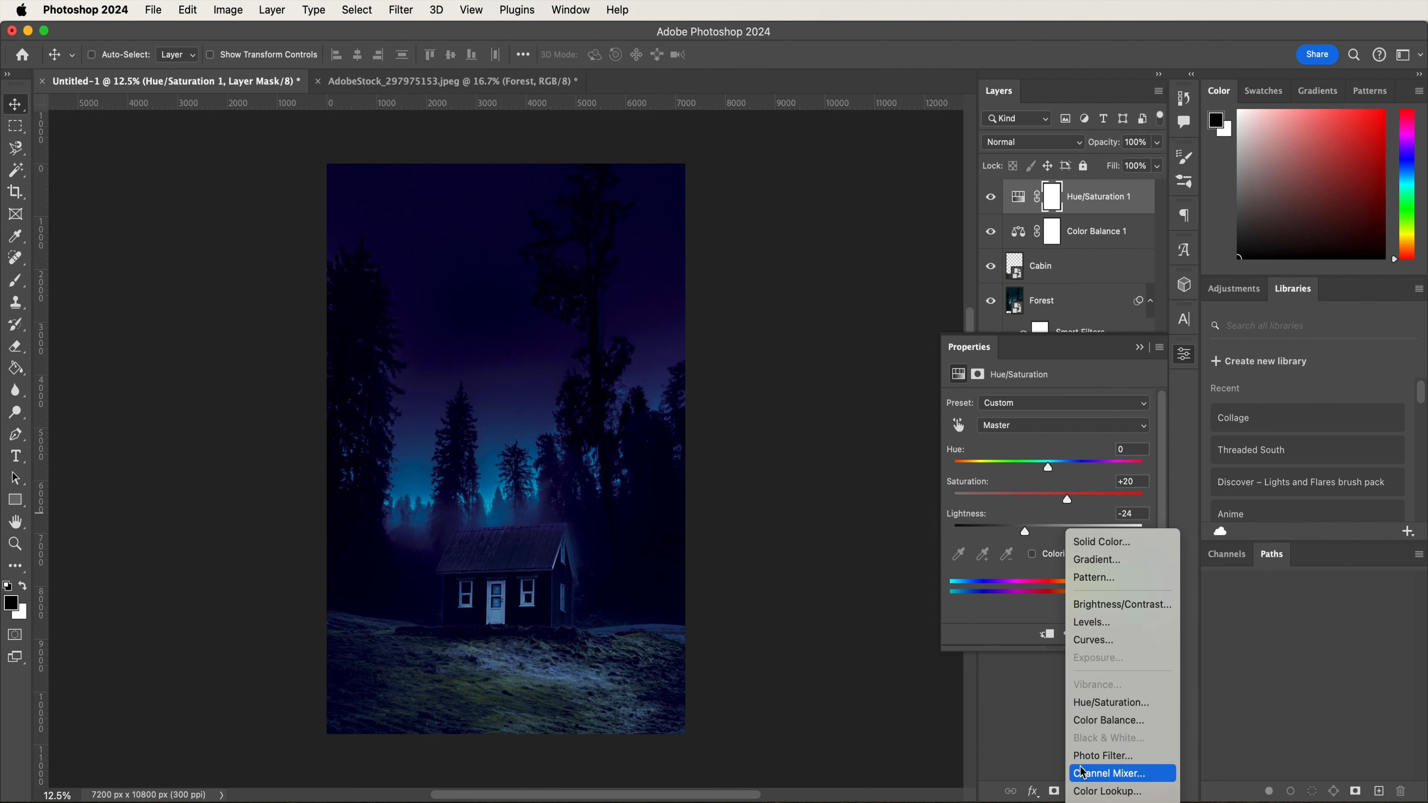
left_click(1085, 756)
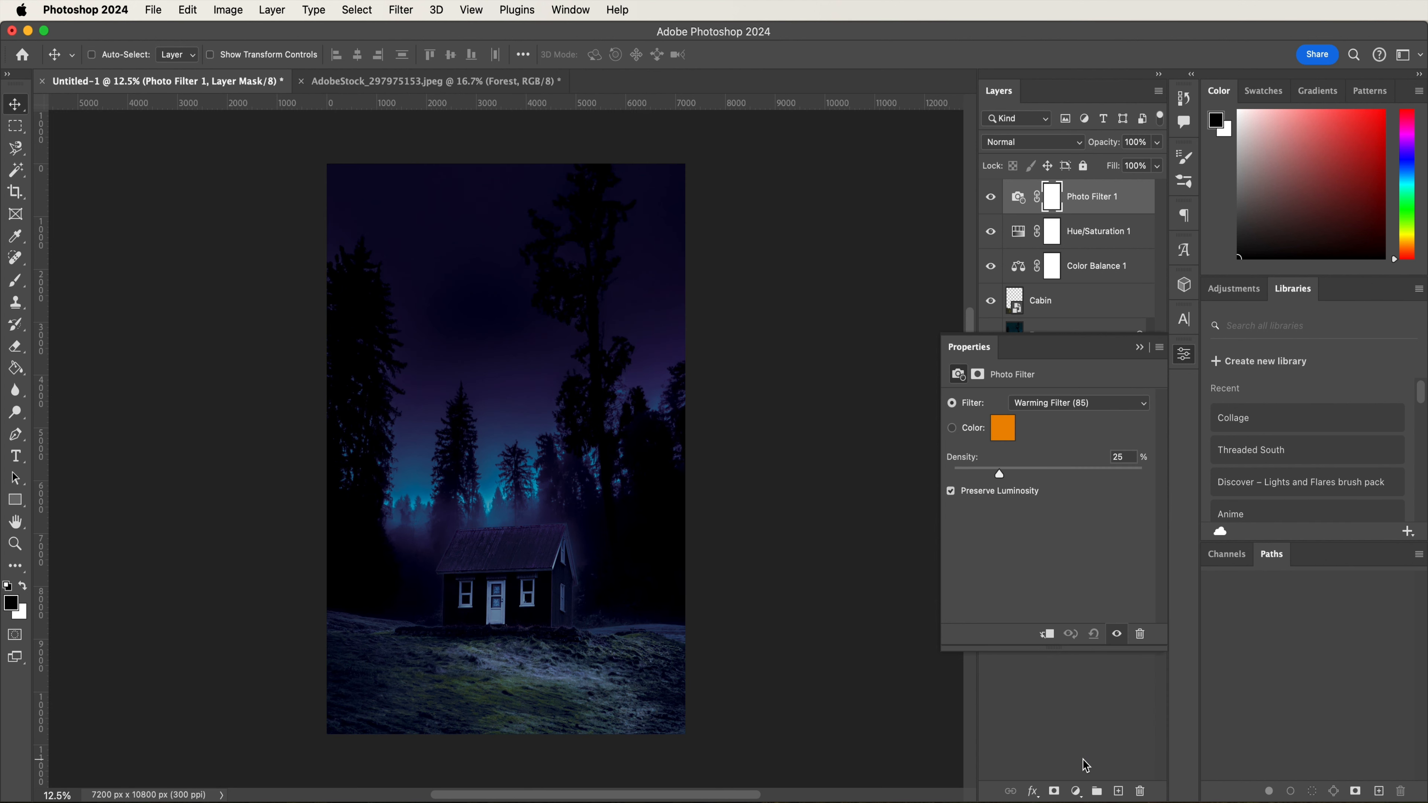
left_click(1060, 405)
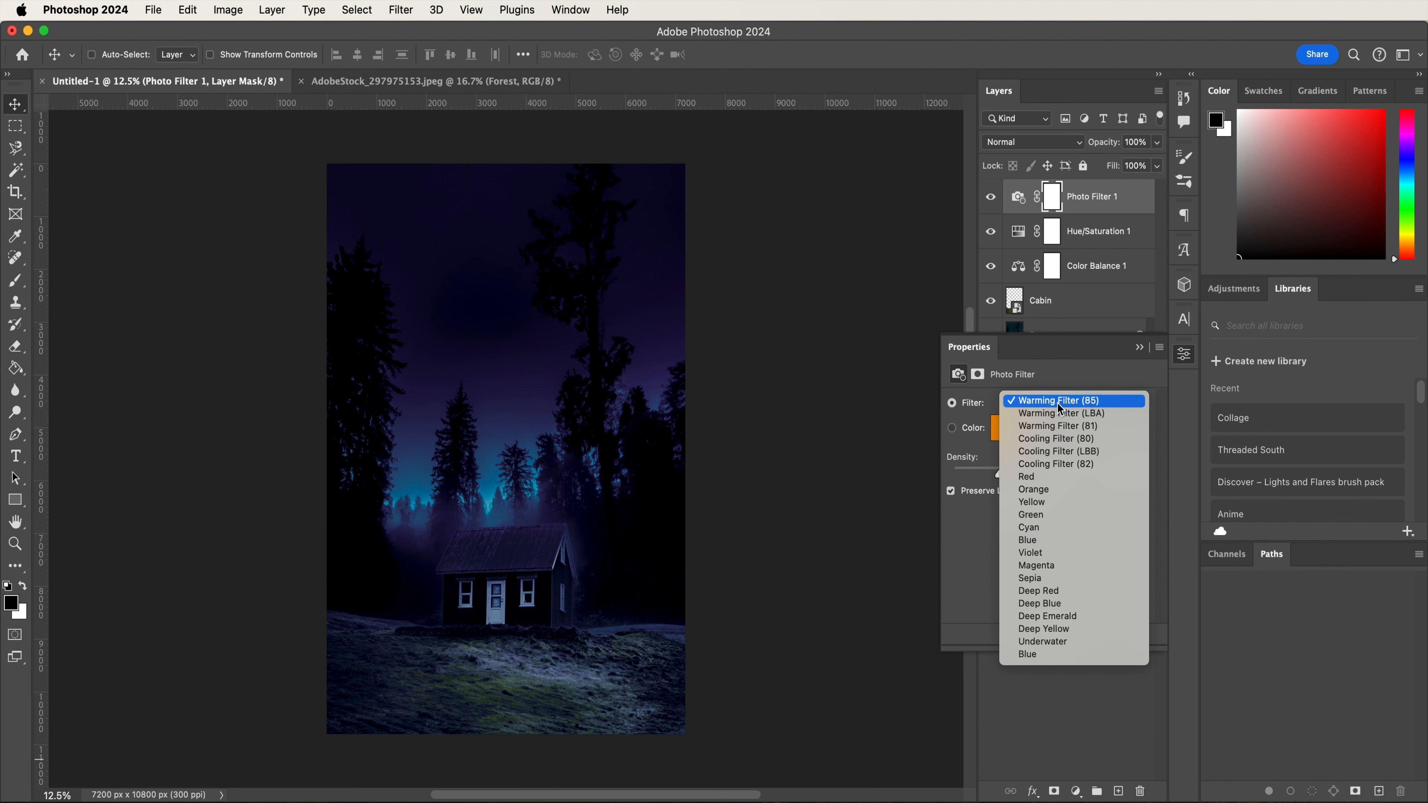
left_click(1058, 443)
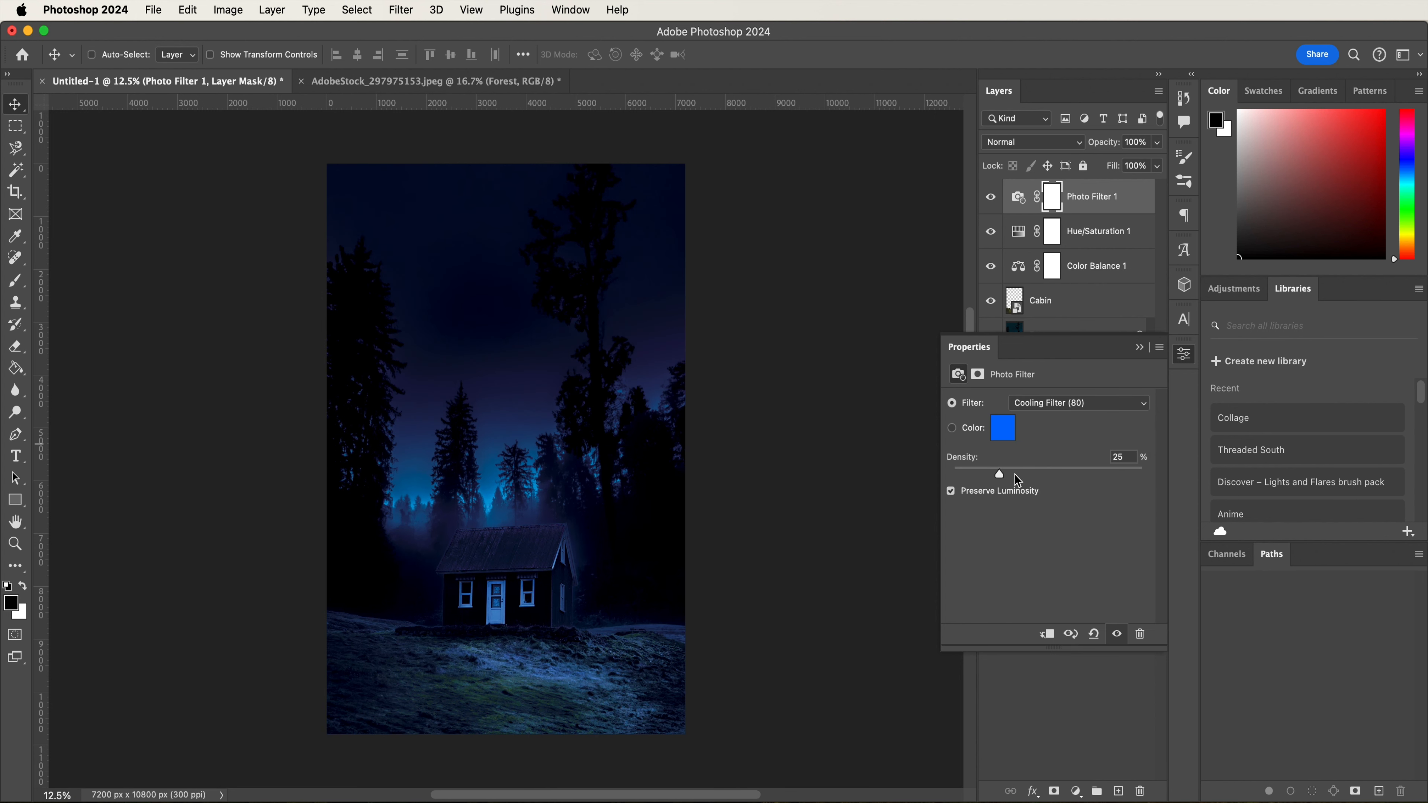
left_click(1128, 457)
type("54")
left_click(1020, 198)
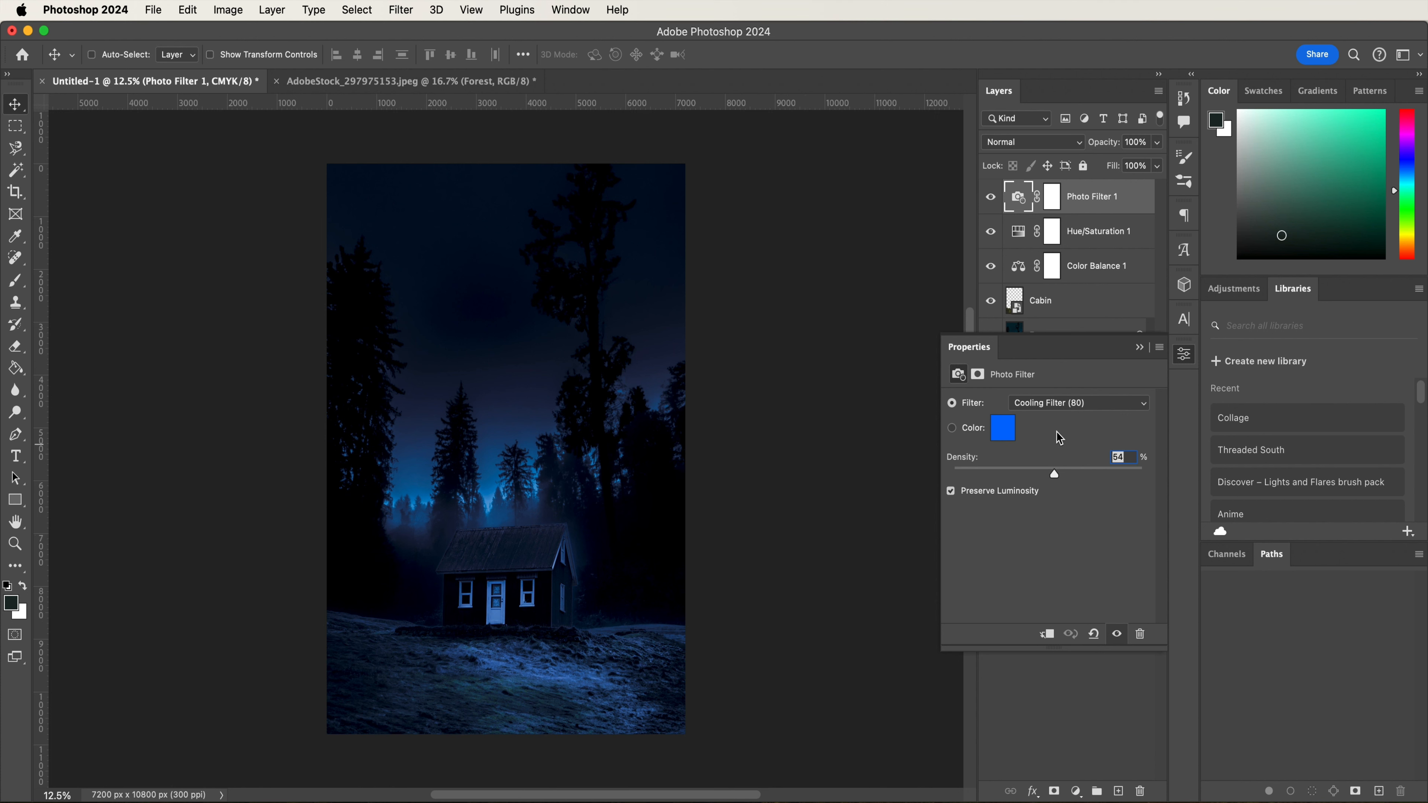
left_click(1139, 347)
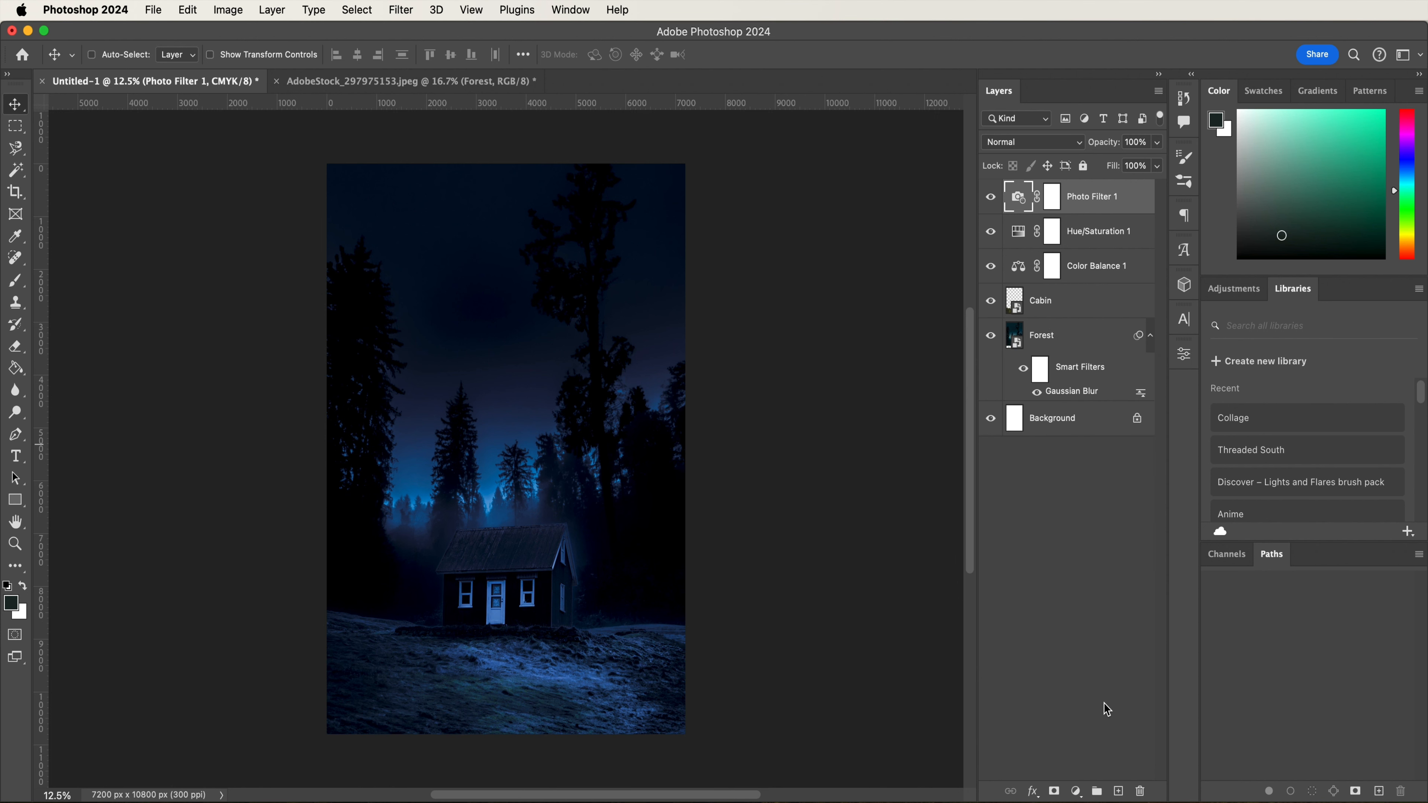
- Create a new layer above the Photo Filter adjustment and name it Windows
left_click(1117, 791)
double_click(1047, 196)
type("Windows")
key("Return")
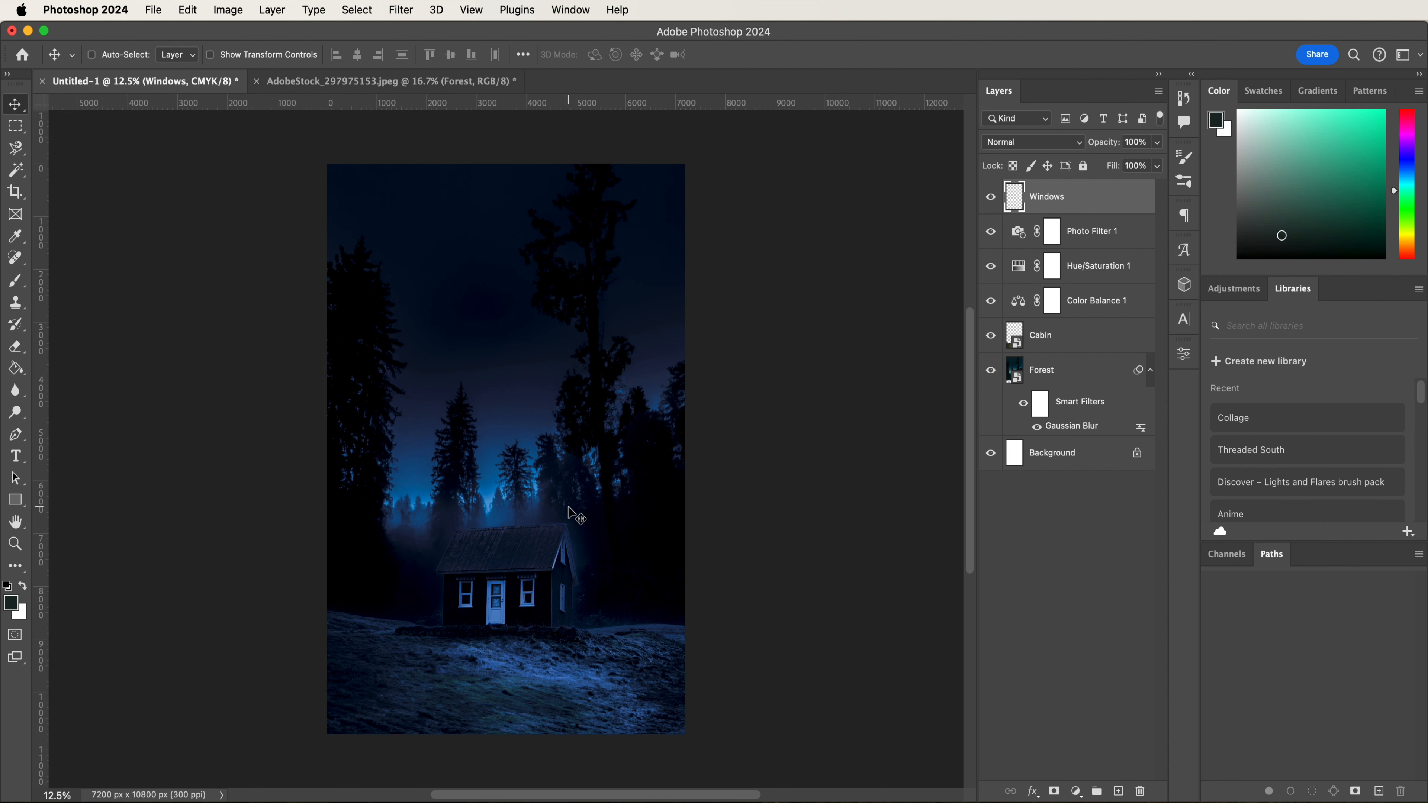
- Trace the upper pane of the cabin's left front window as a closed Pen tool path
key("super+equal")
key("super+equal")
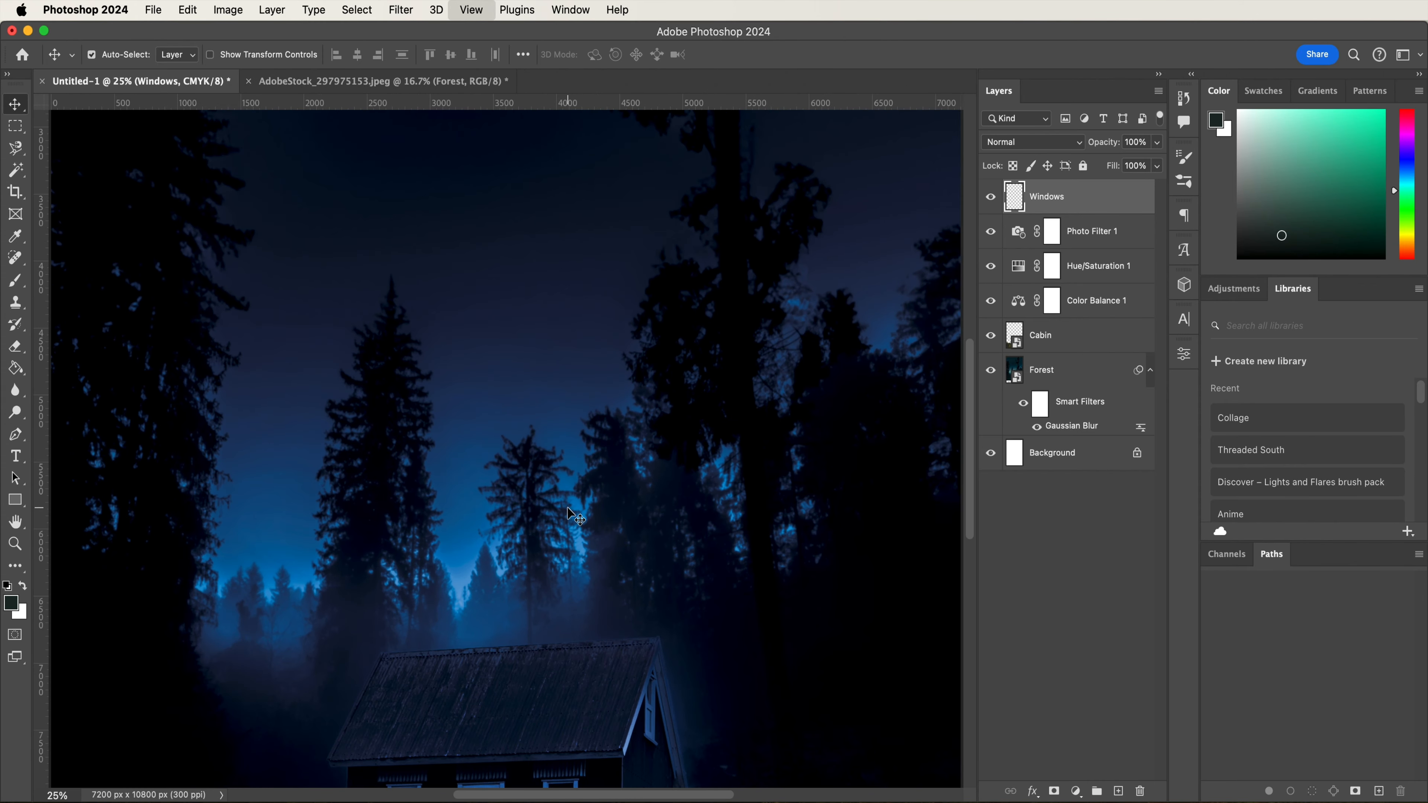
key("super+equal")
scroll(570, 514, "down", 10)
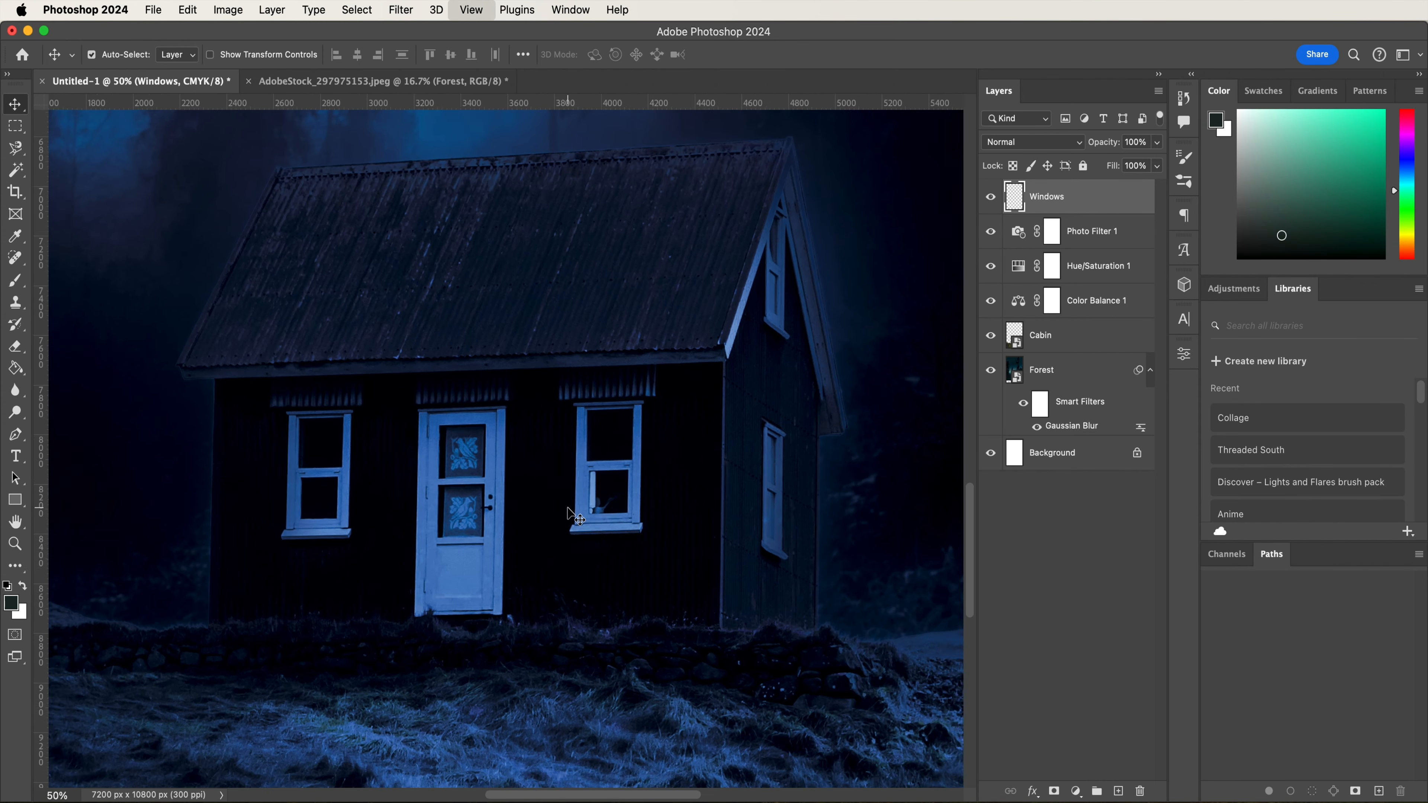
key("super+equal")
key("super+equal")
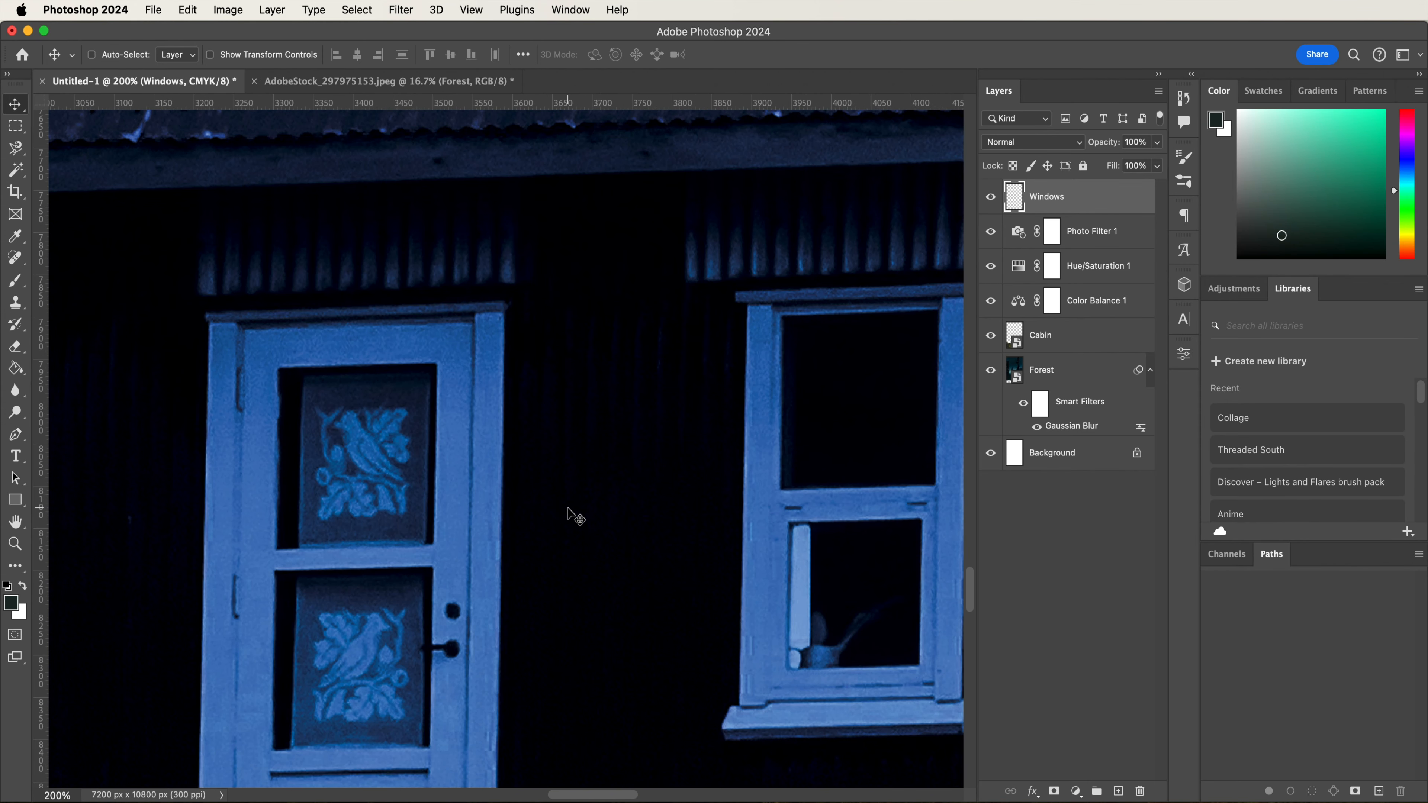
key("p")
scroll(409, 517, "left", 10)
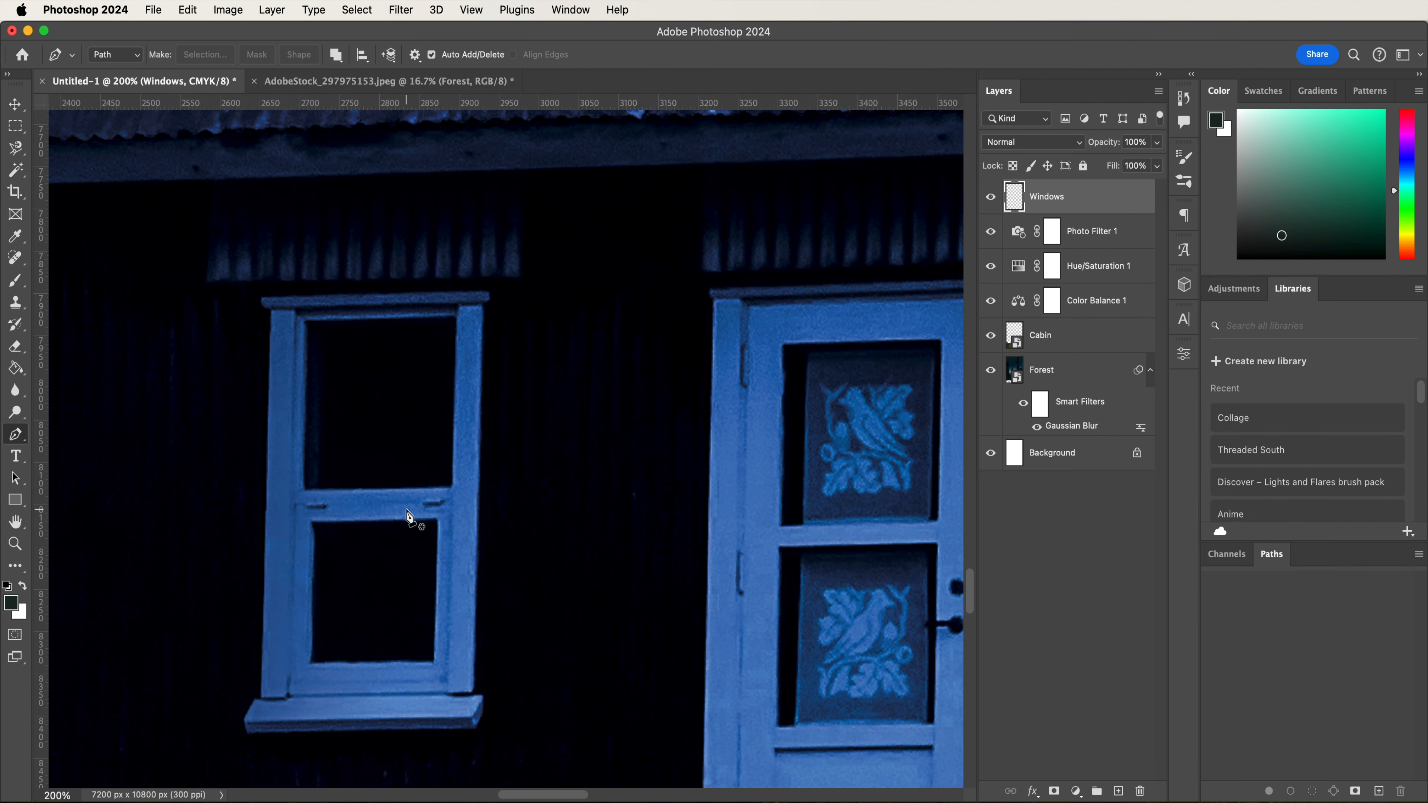
left_click(306, 323)
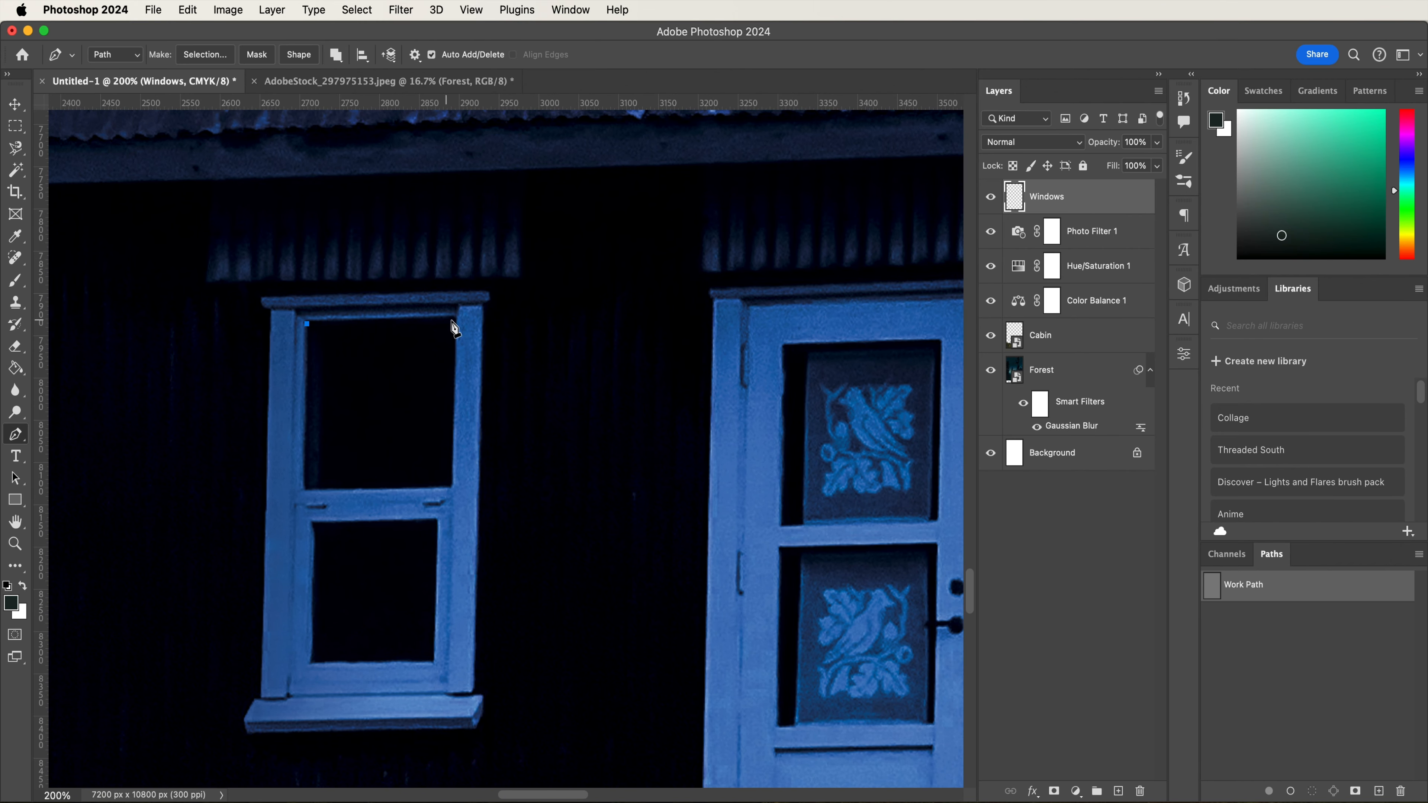
left_click(458, 319)
left_click_drag(454, 486, 446, 487)
left_click(302, 490)
left_click(307, 324)
- Trace the lower pane of the left front window as another closed path
left_click(312, 521)
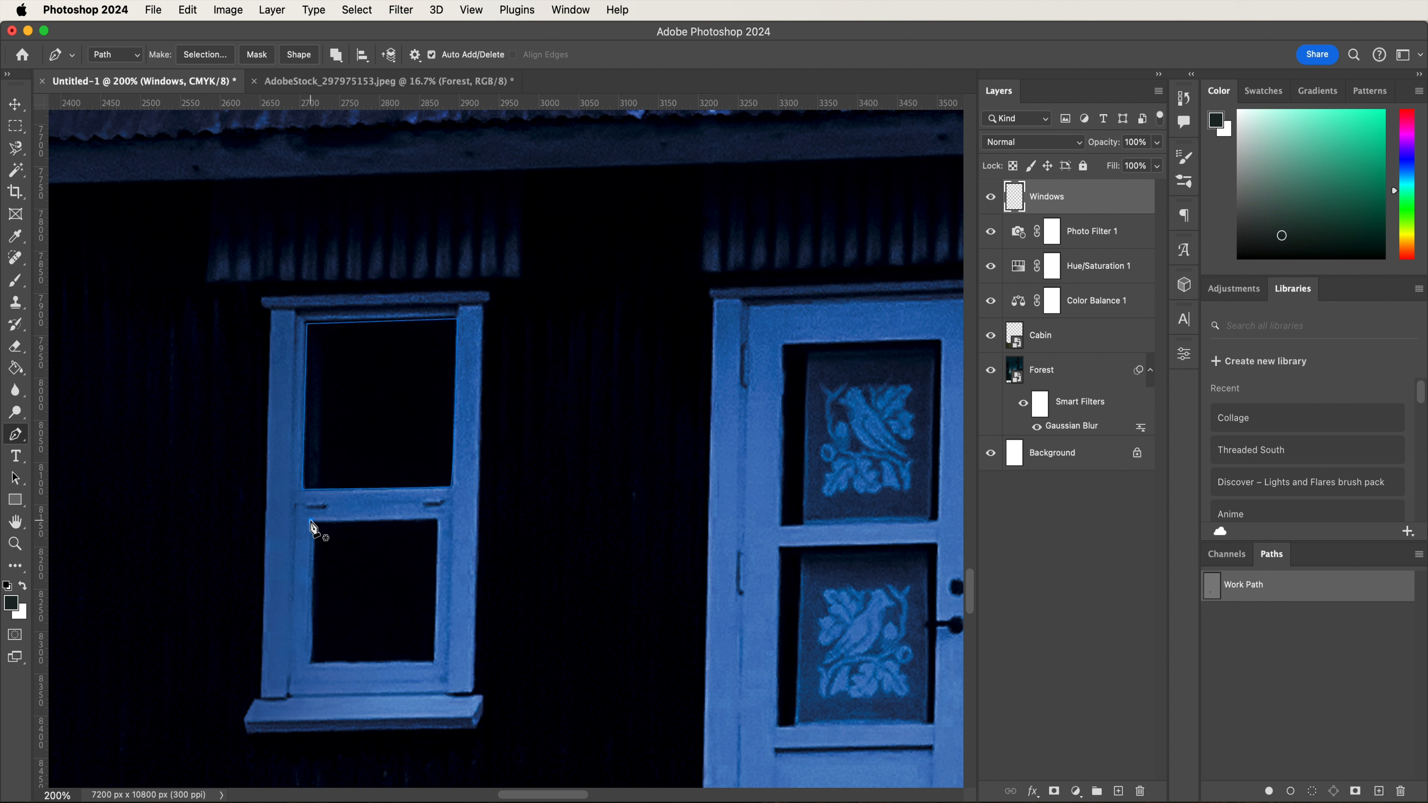
left_click(311, 663)
left_click(434, 662)
left_click(434, 520)
left_click(313, 521)
- Trace the upper and lower glass panes of the cabin door with the Pen tool
left_click(782, 345)
left_click(942, 340)
left_click(937, 520)
left_click(781, 526)
left_click(781, 344)
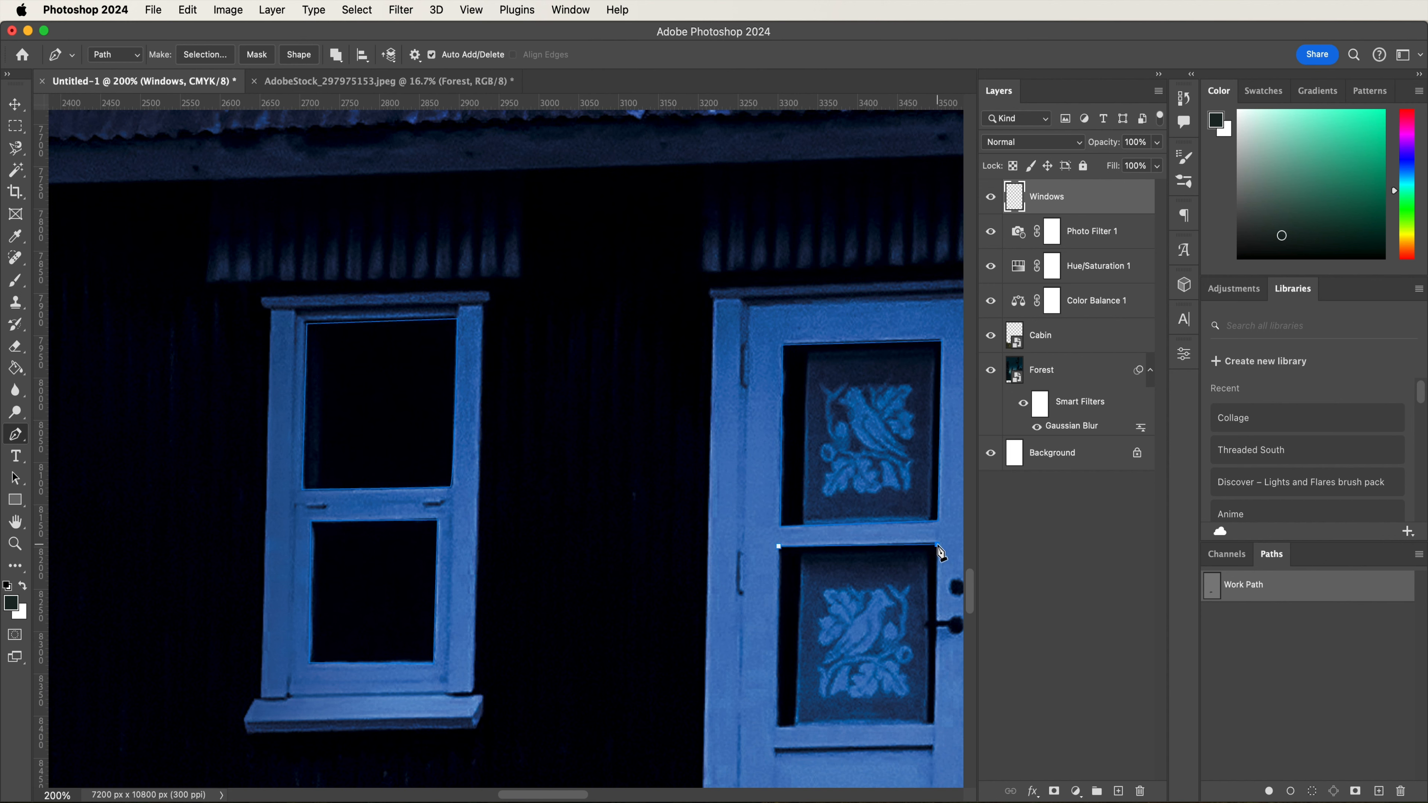
- Trace both panes of the front window to the right of the door with the Pen tool
scroll(781, 558, "right", 10)
left_click(481, 305)
left_click(639, 299)
left_click(630, 474)
left_click(479, 479)
left_click(482, 305)
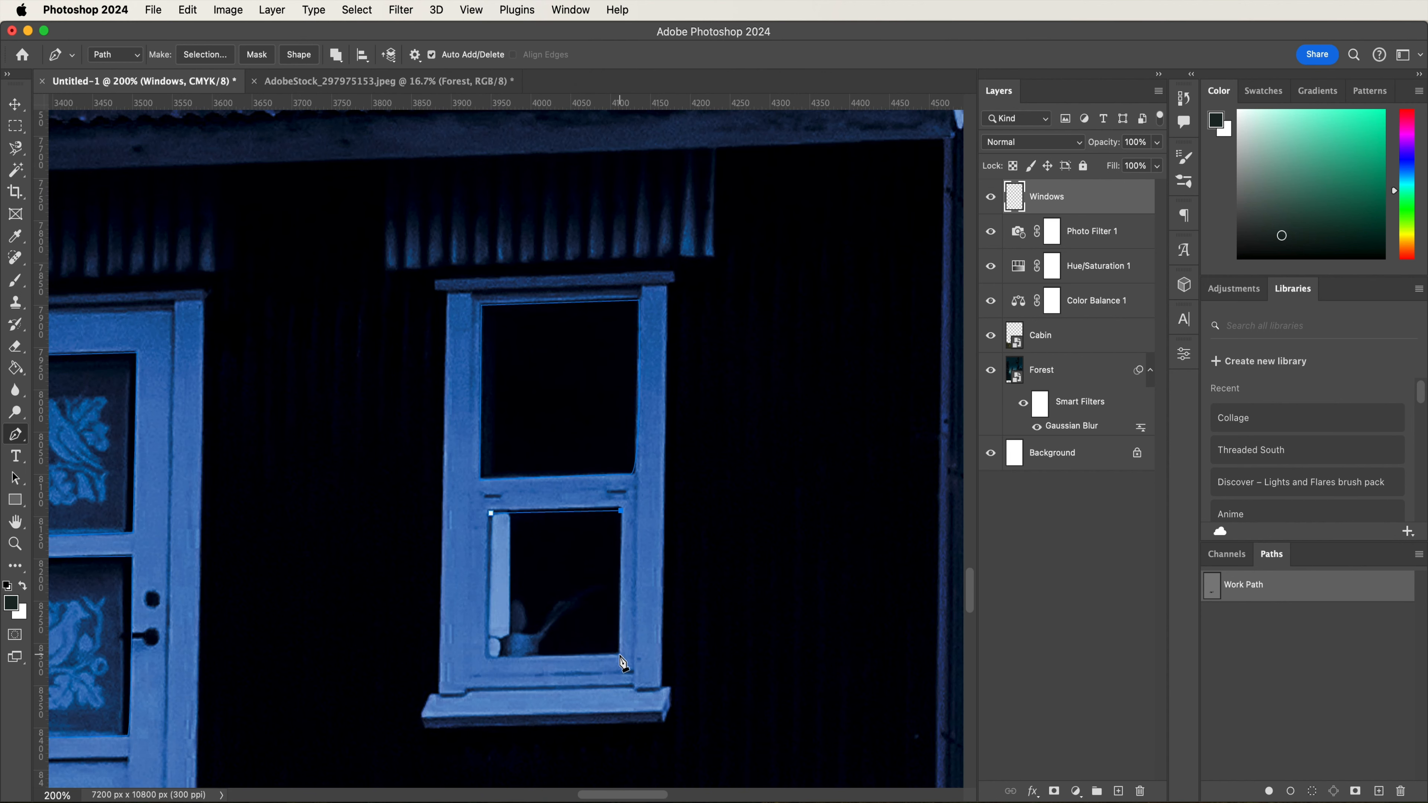
- Trace the upper and lower panes of the narrow window on the cabin's side wall
scroll(562, 506, "right", 10)
left_click(560, 509)
left_click(534, 498)
left_click(533, 331)
left_click(533, 524)
left_click(564, 539)
left_click(557, 695)
left_click(536, 698)
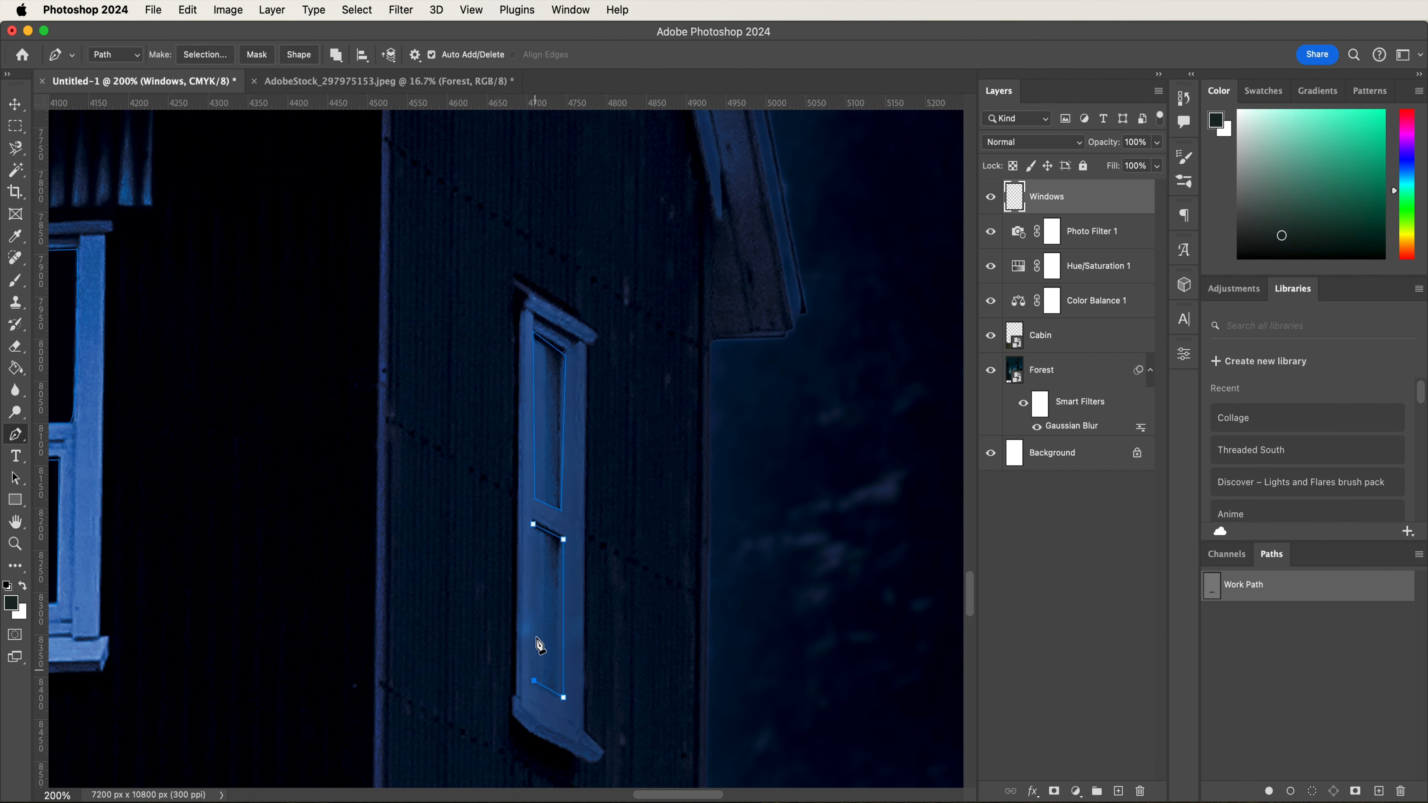
left_click(533, 524)
- Trace the panes of the small gable window beneath the roof peak with the Pen tool
scroll(534, 523, "up", 10)
left_click(536, 365)
left_click(529, 515)
left_click(503, 497)
left_click(503, 397)
left_click(522, 347)
left_click(522, 349)
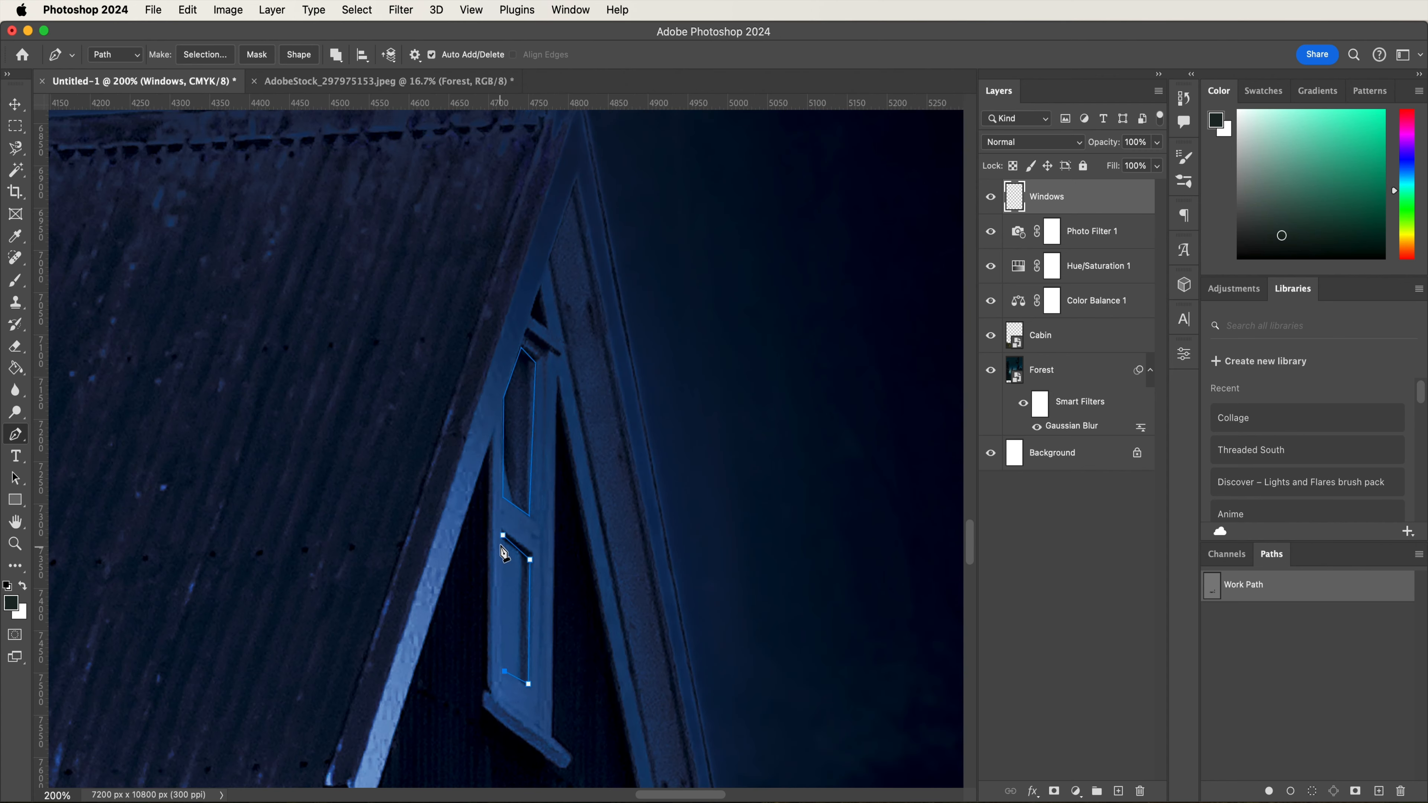
- Turn the traced window work path into a new anti-aliased selection with a feather radius of 0 pixels
scroll(843, 534, "down", 5)
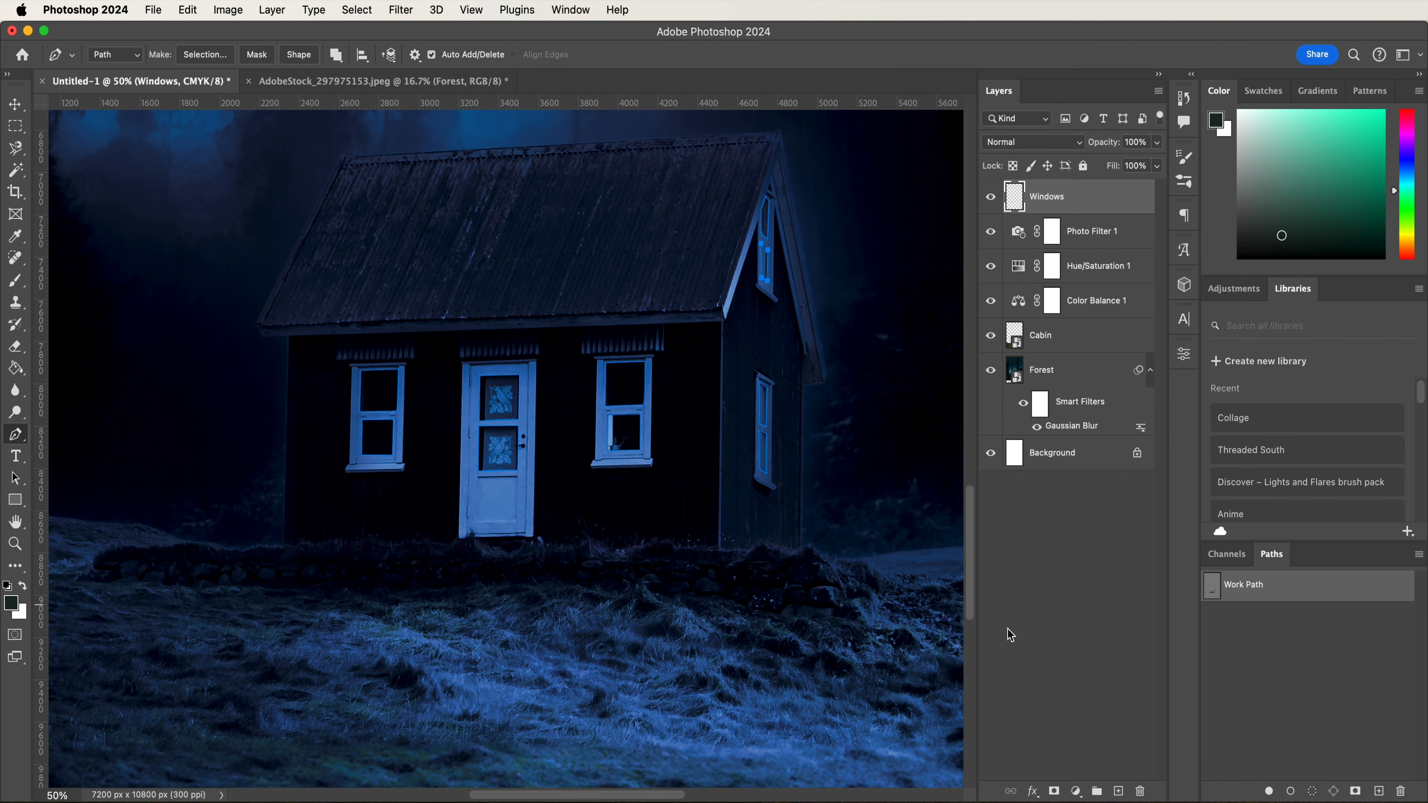
left_click(1378, 791)
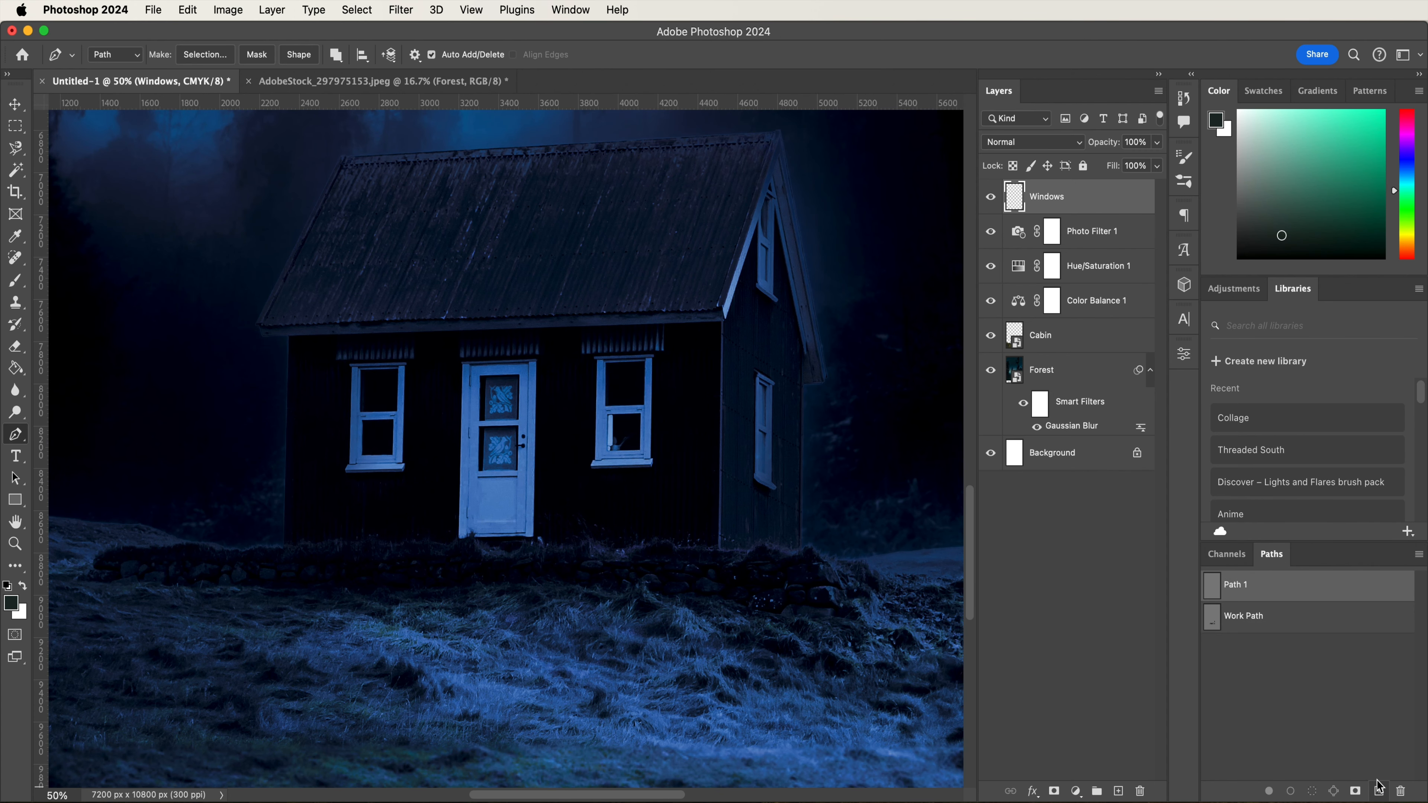
left_click(1269, 627)
right_click(1269, 628)
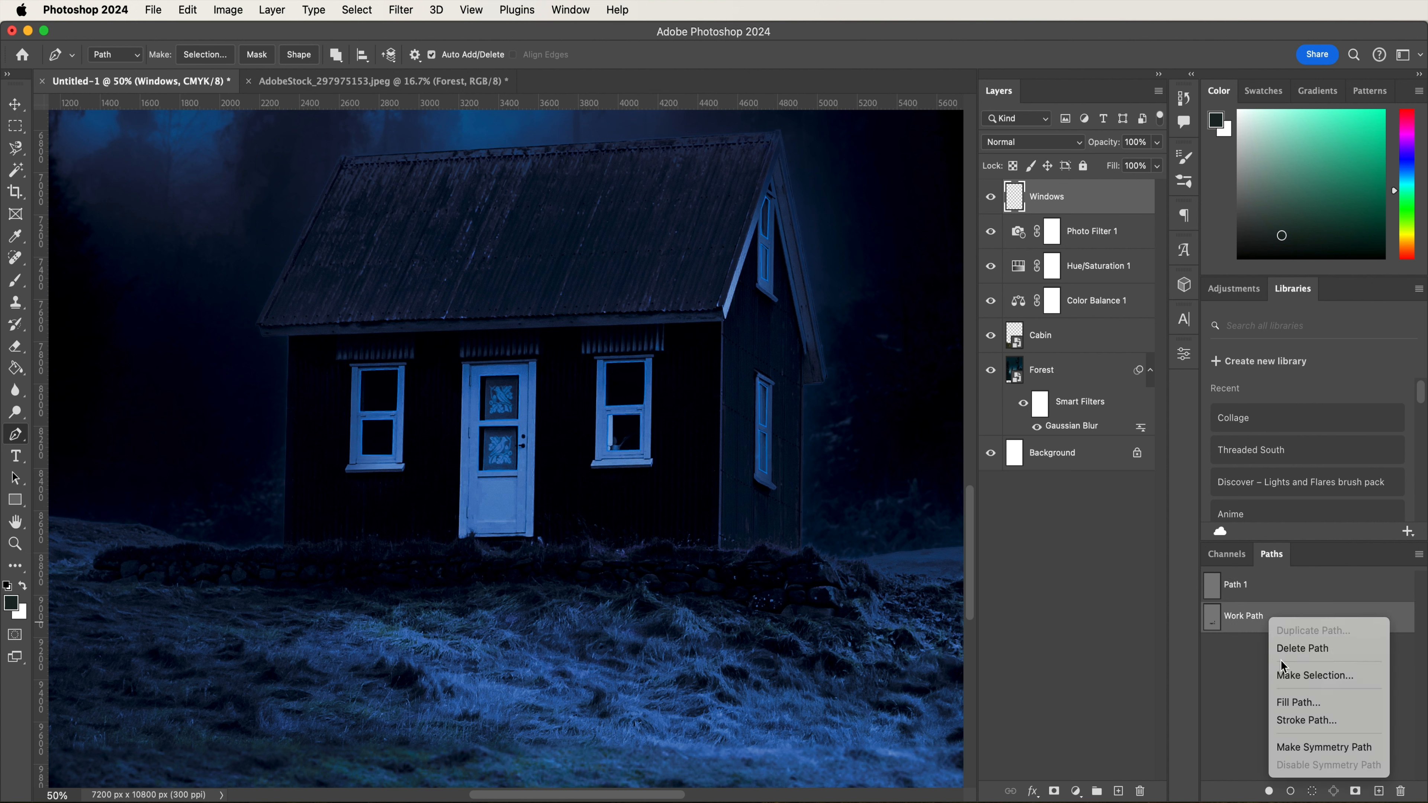
left_click(1287, 674)
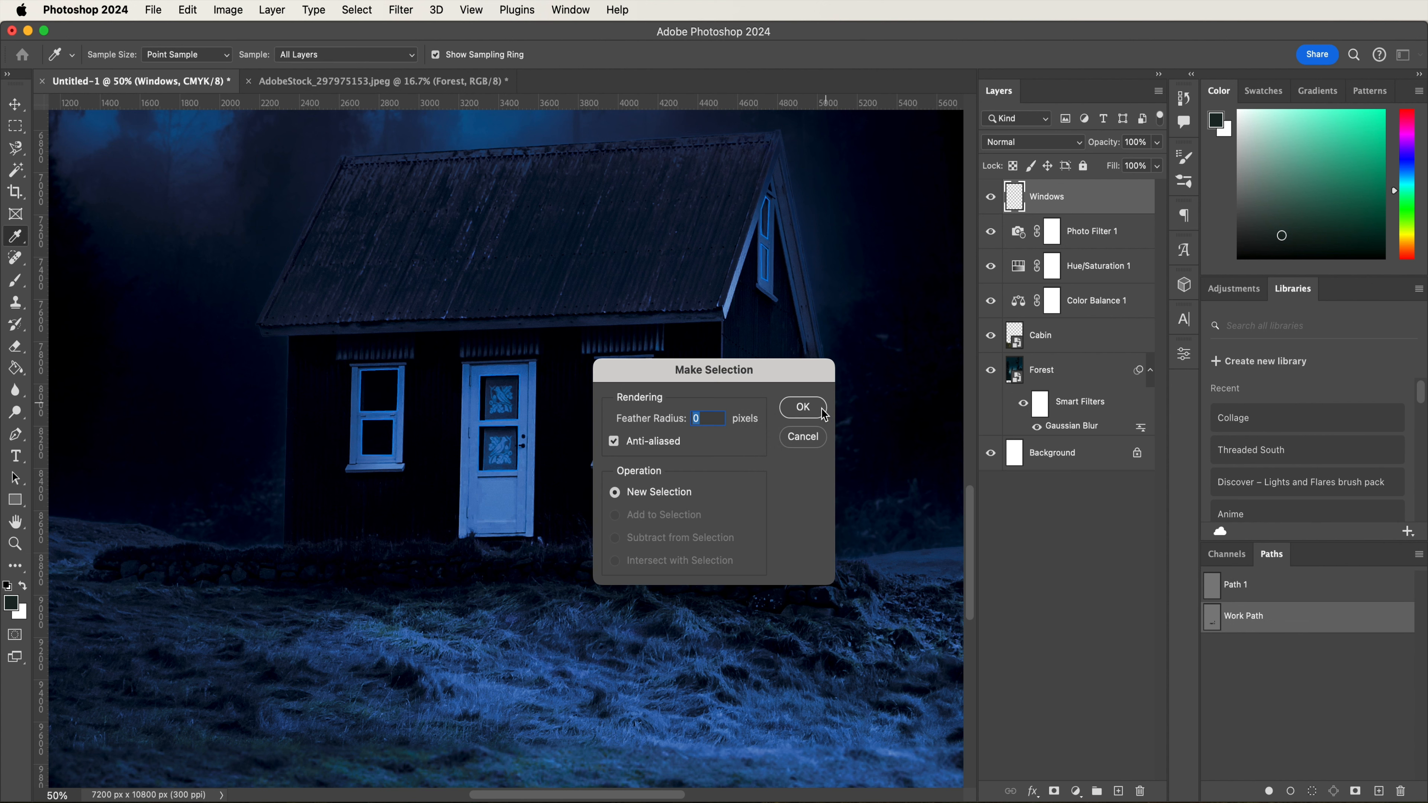
left_click(803, 406)
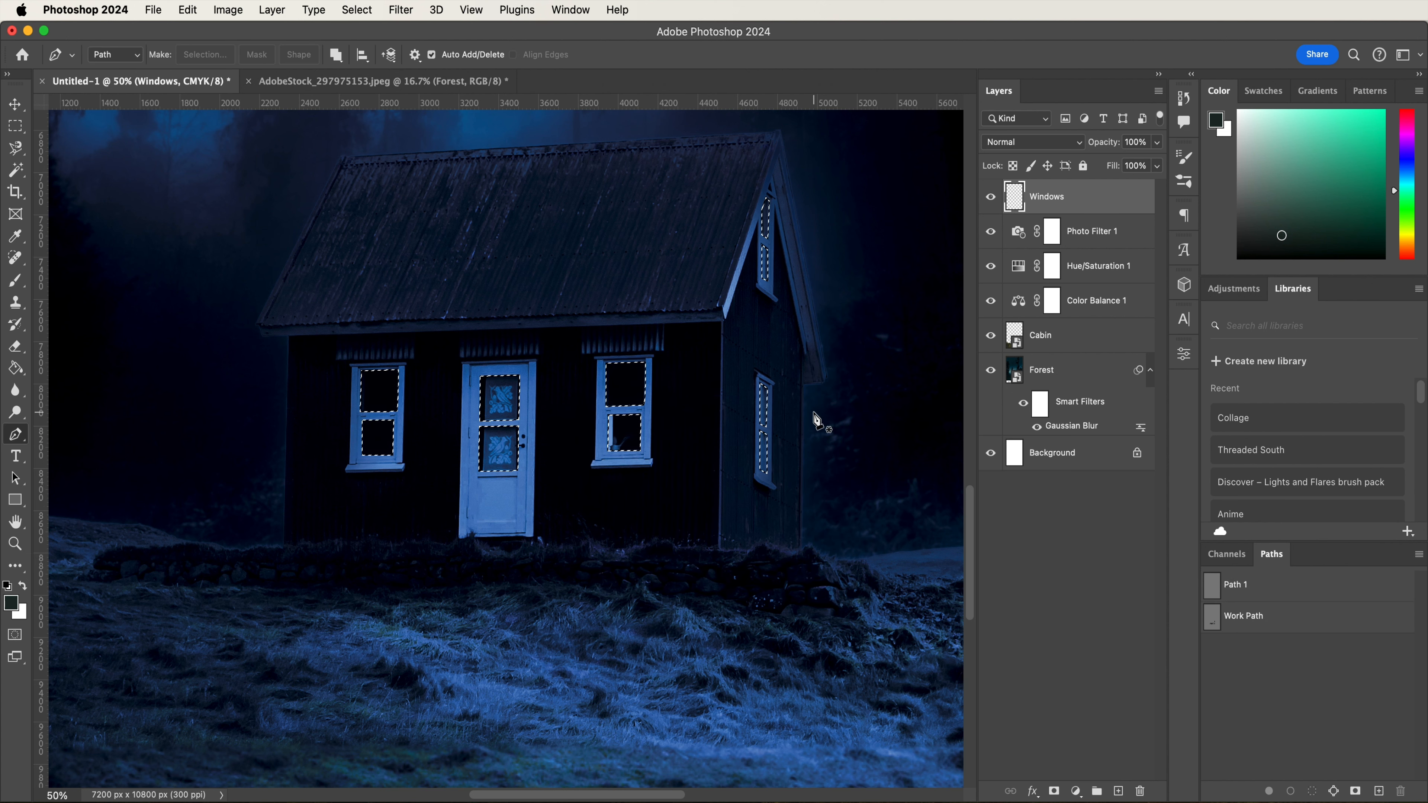
- Set the foreground colour to the bright red e70300
left_click(11, 605)
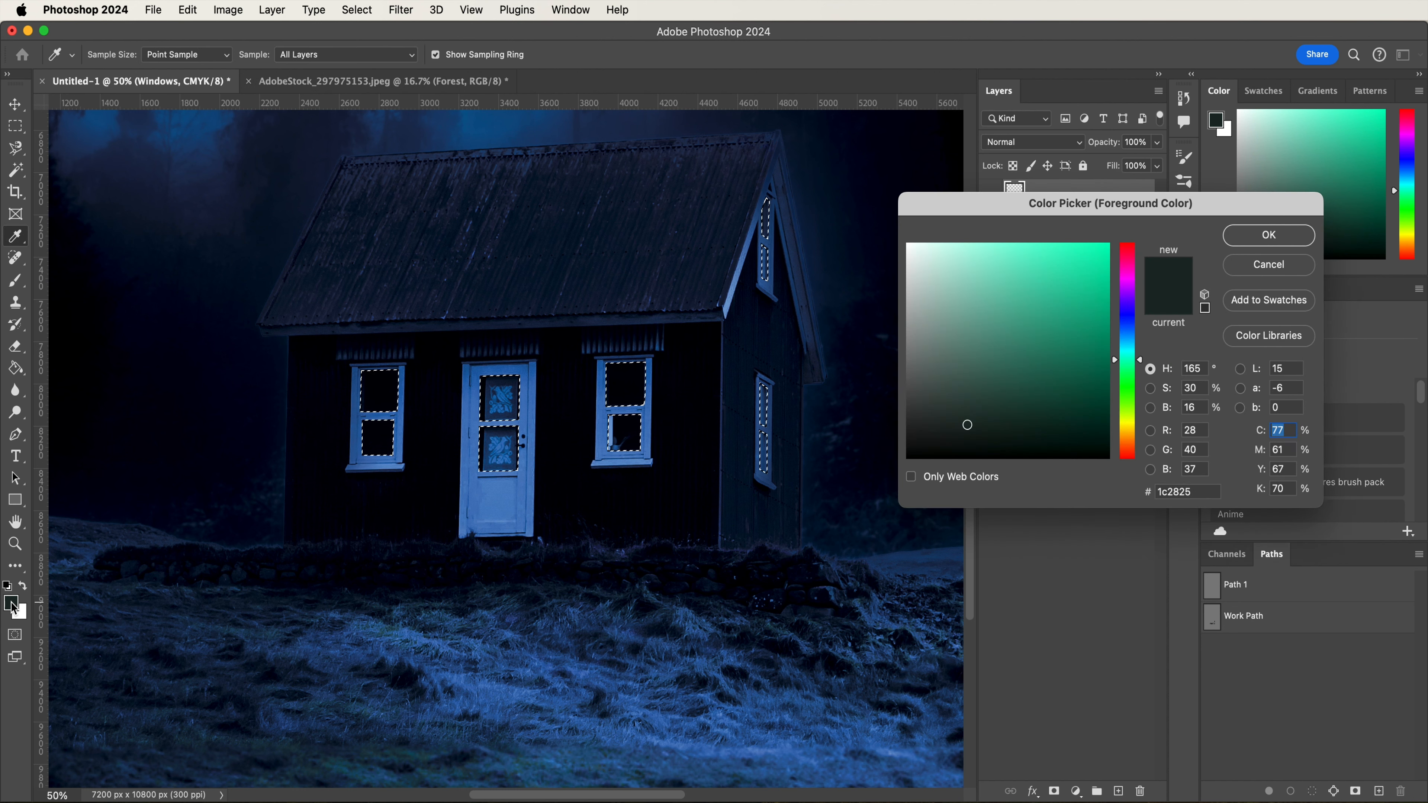
left_click(1152, 482)
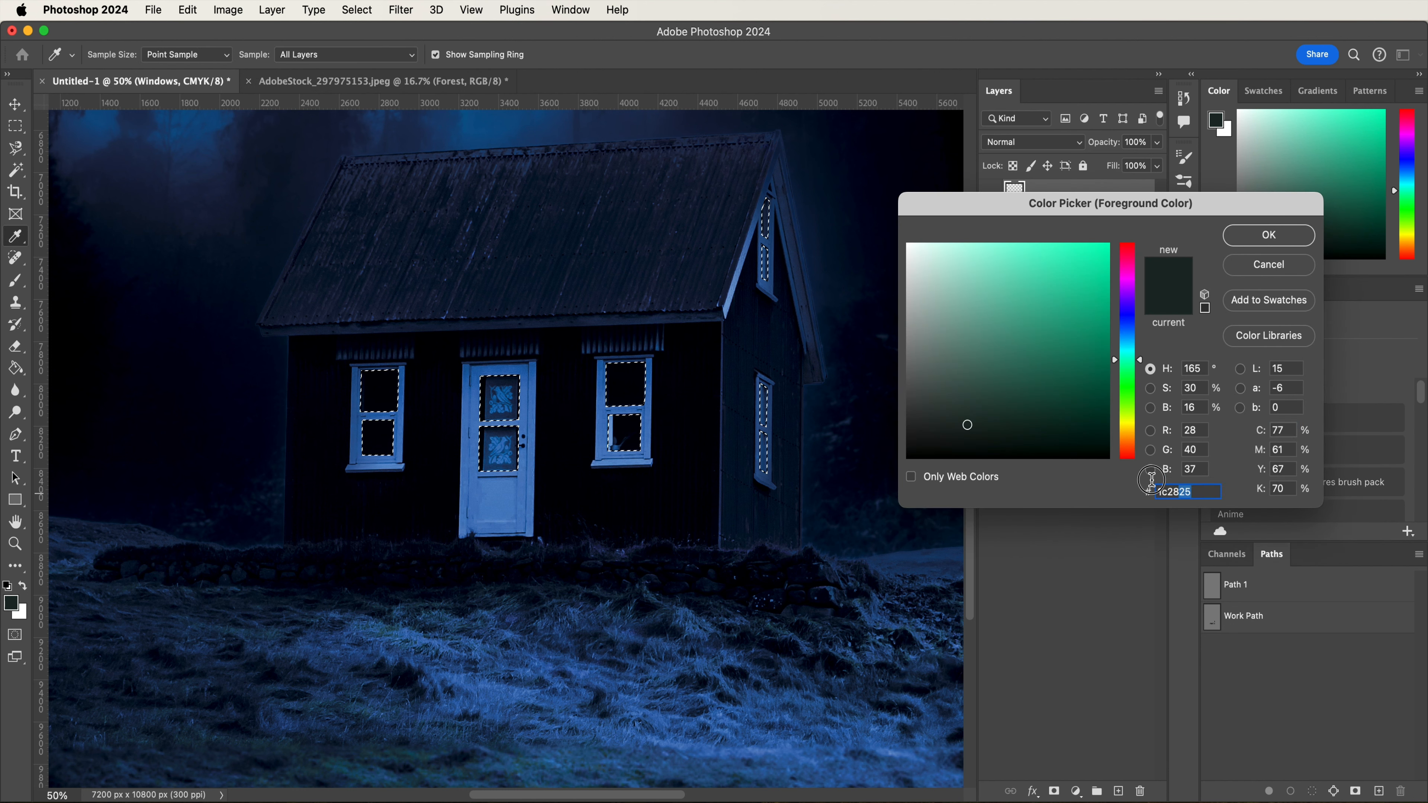
type("e7")
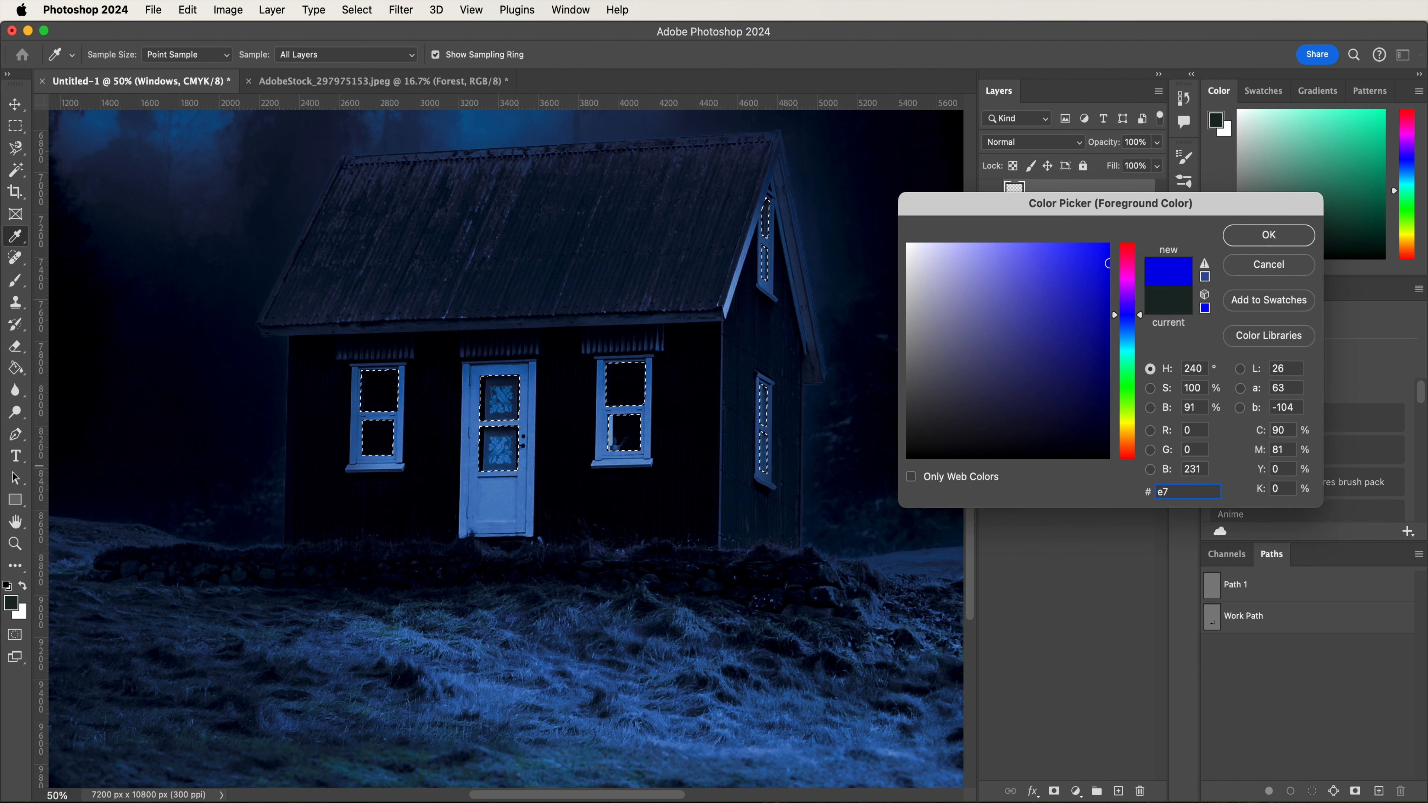
type("03")
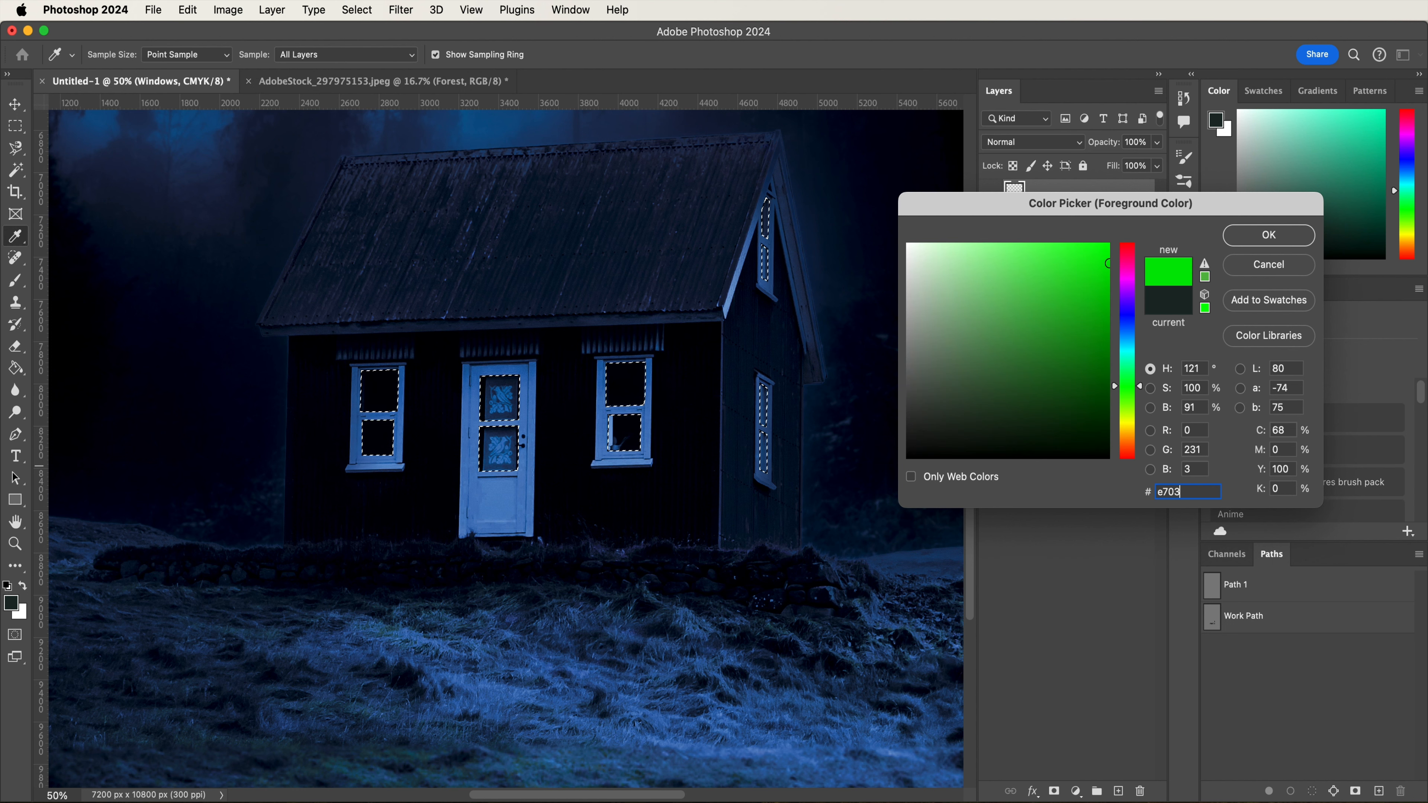
type("00")
key("Return")
key("p")
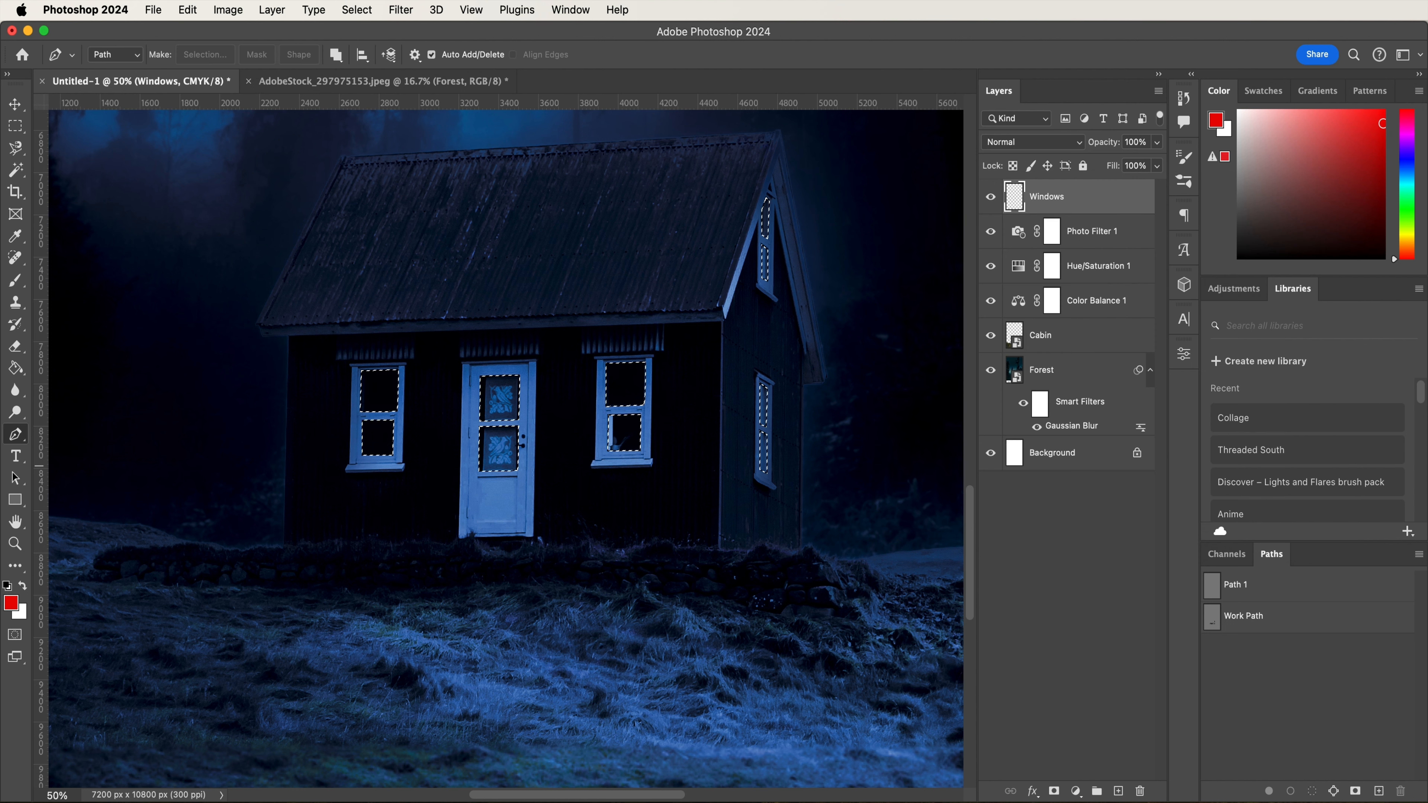
- Fill the selected window panes with the red foreground colour on the Windows layer and clear the selection
left_click(16, 370)
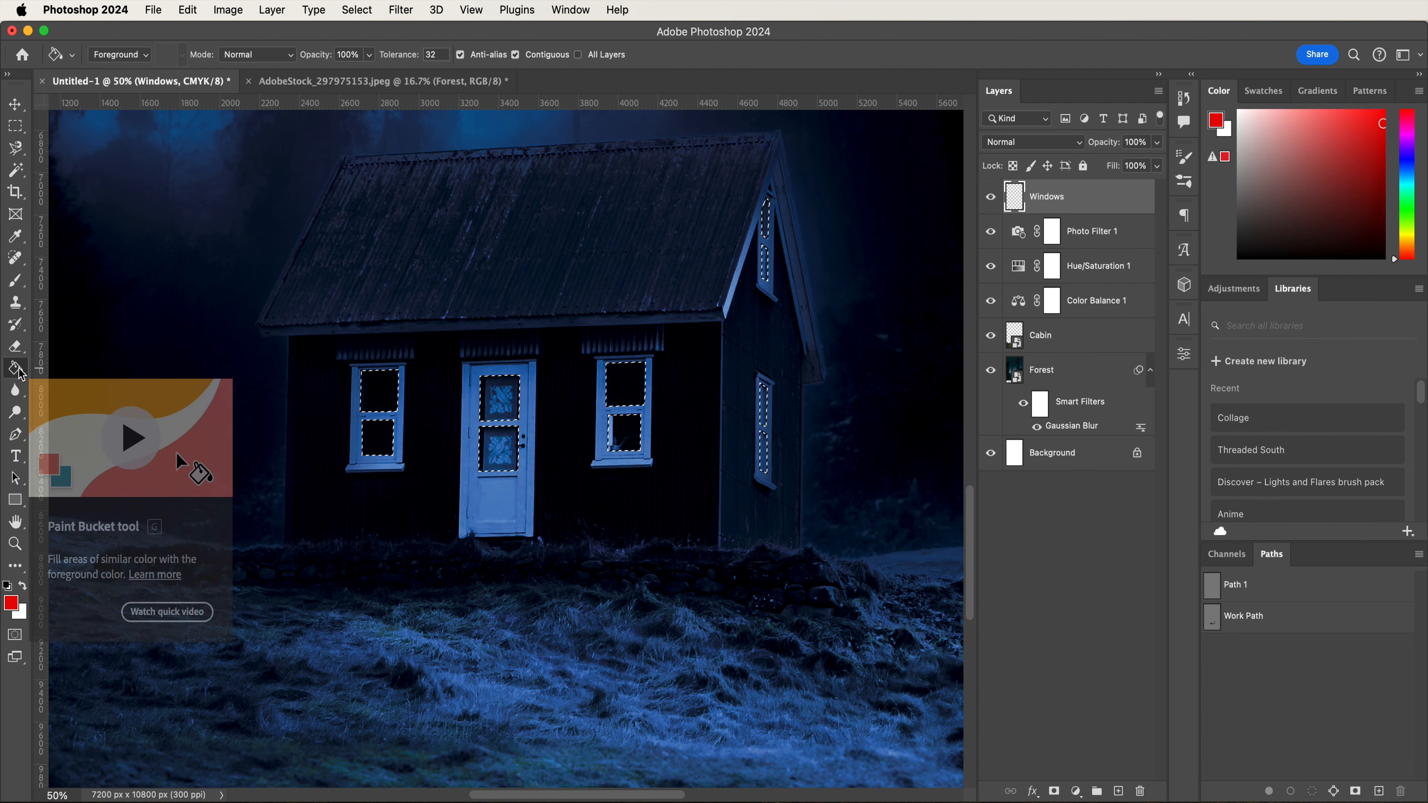
left_click(384, 388)
key("m")
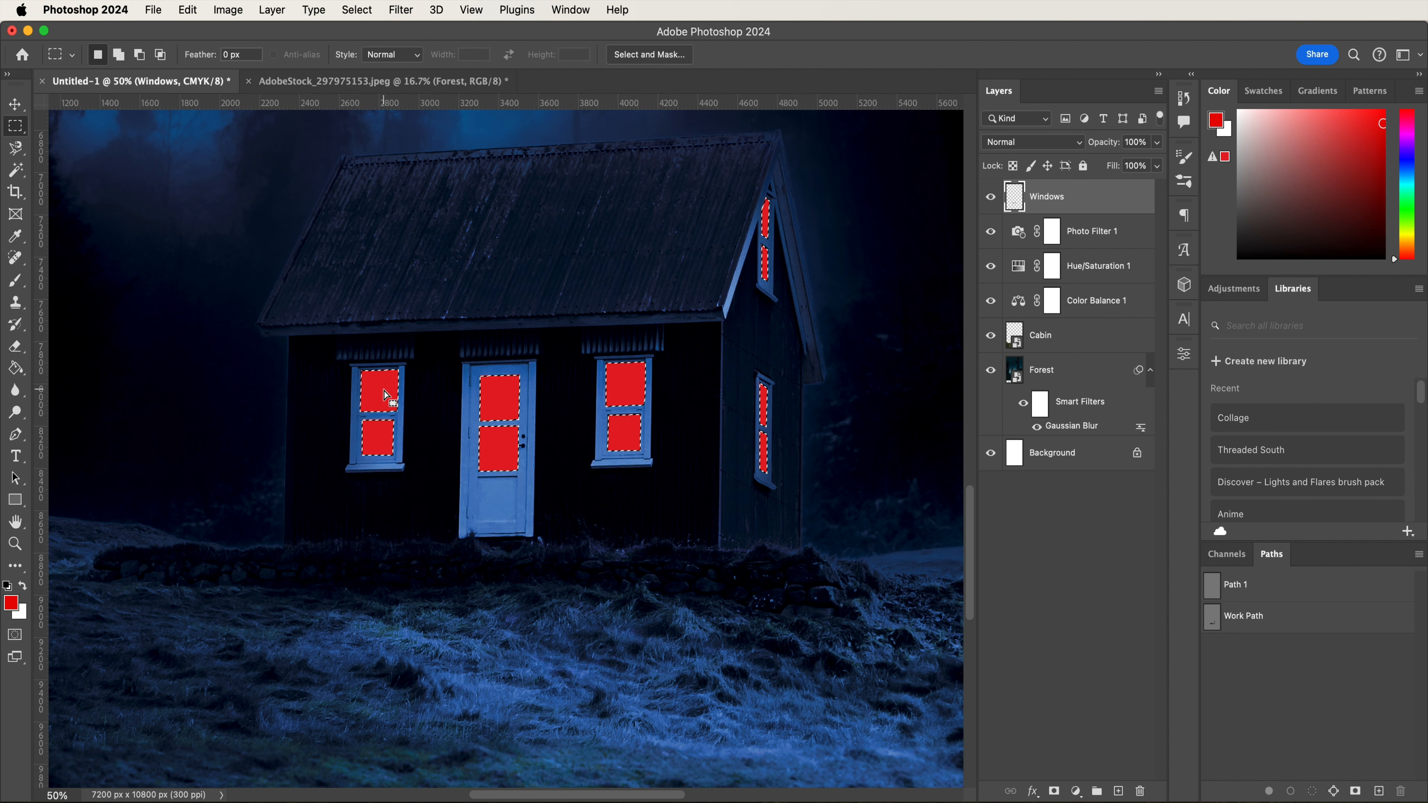
left_click(663, 469)
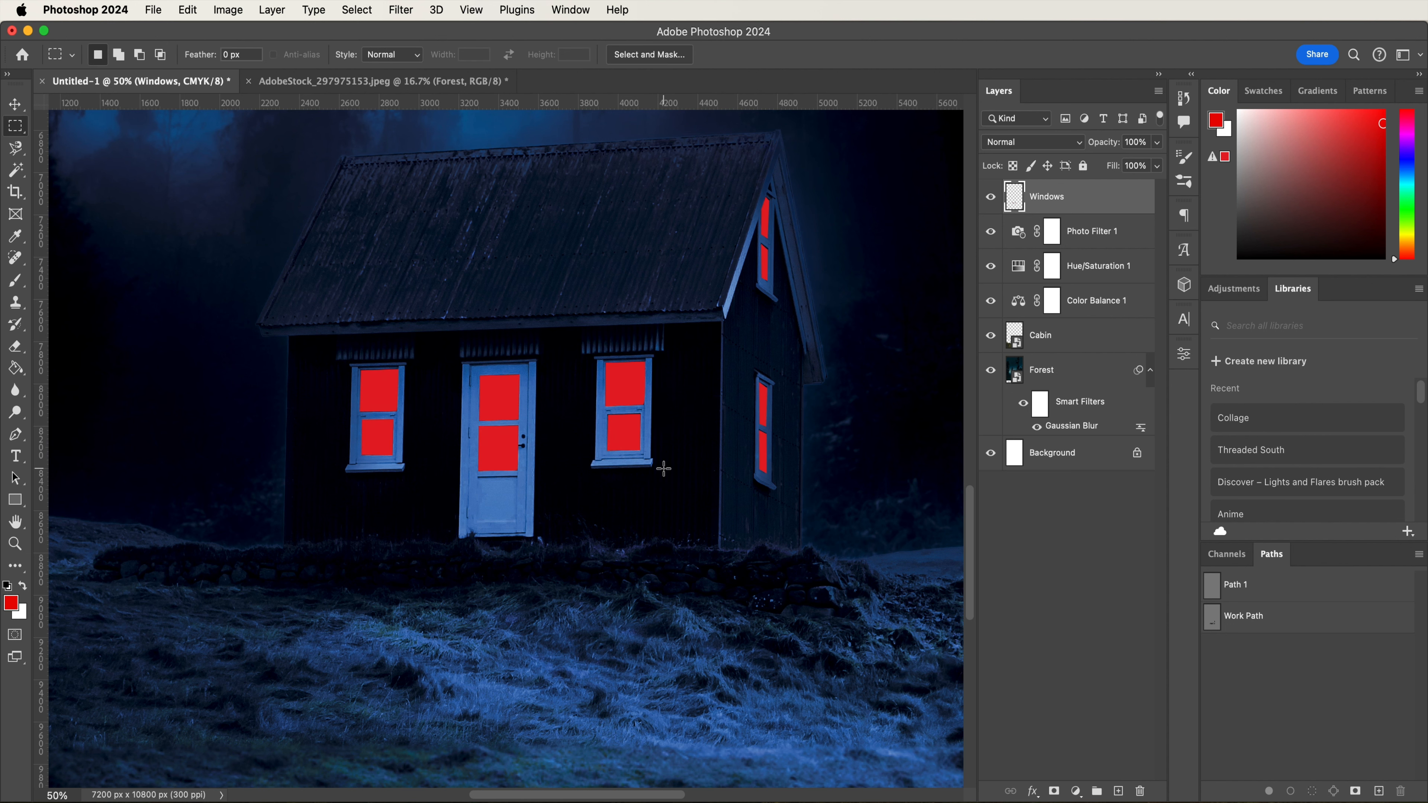
- Add an Inner Glow effect to the Windows layer with its blend mode set to Multiply
double_click(1087, 202)
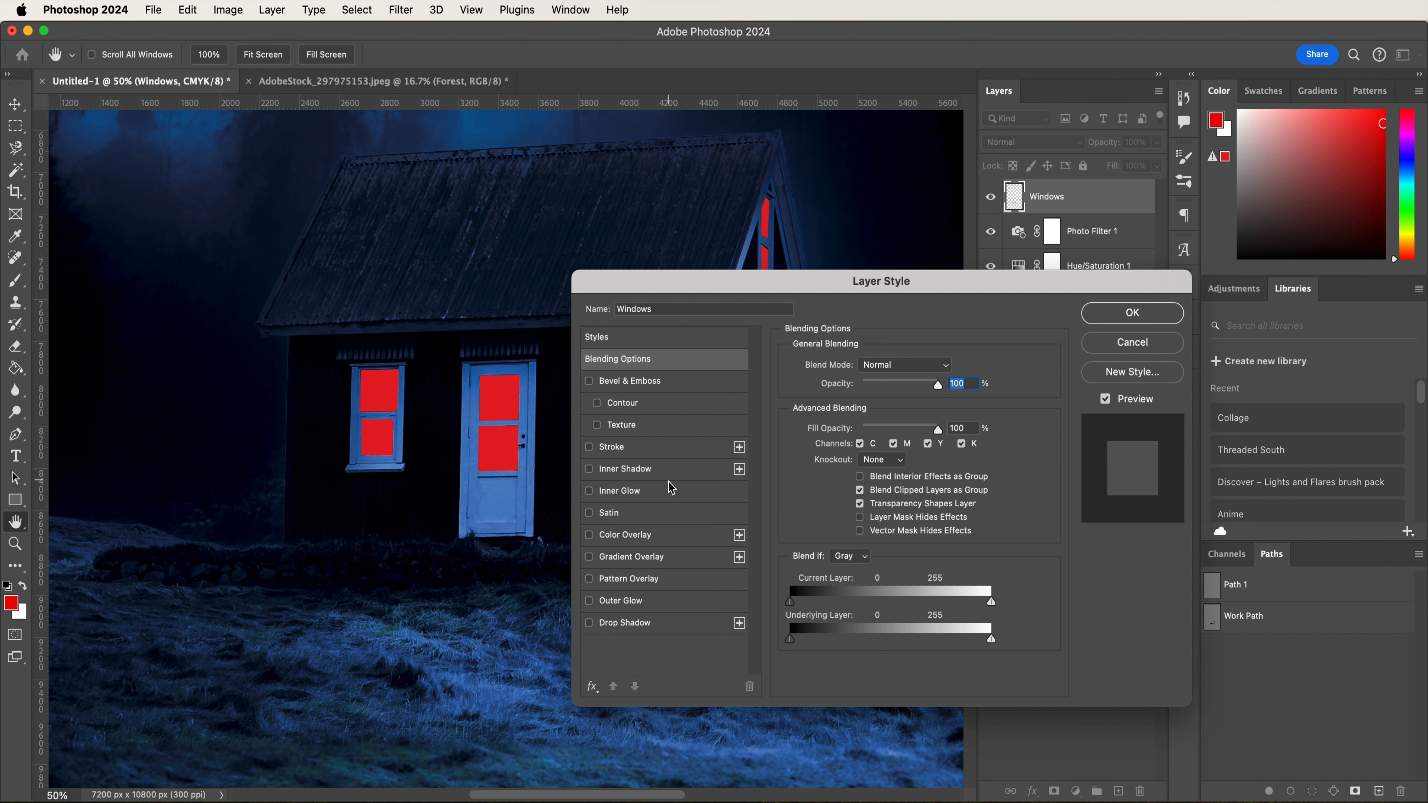
left_click(670, 490)
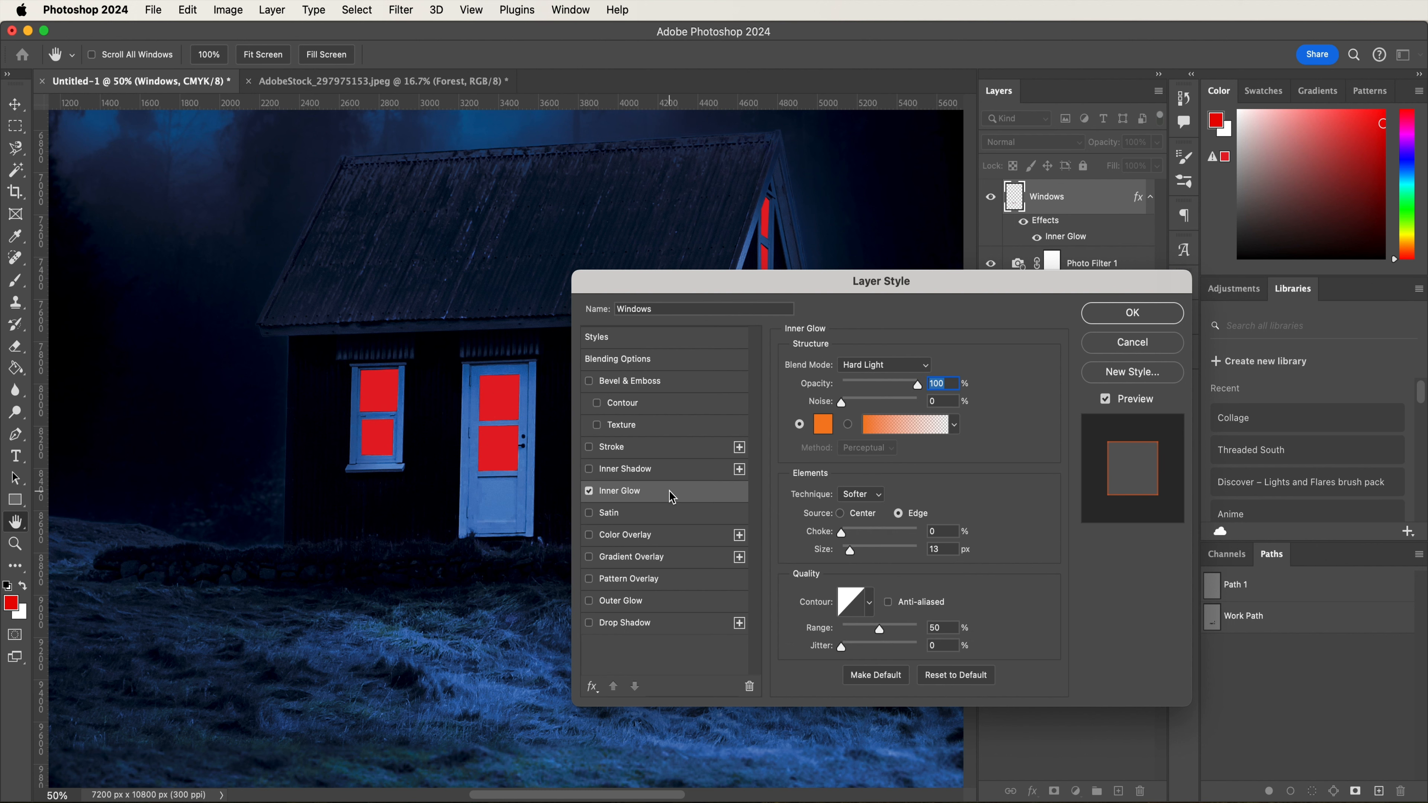
left_click(904, 370)
left_click(863, 138)
left_click(824, 425)
type("9")
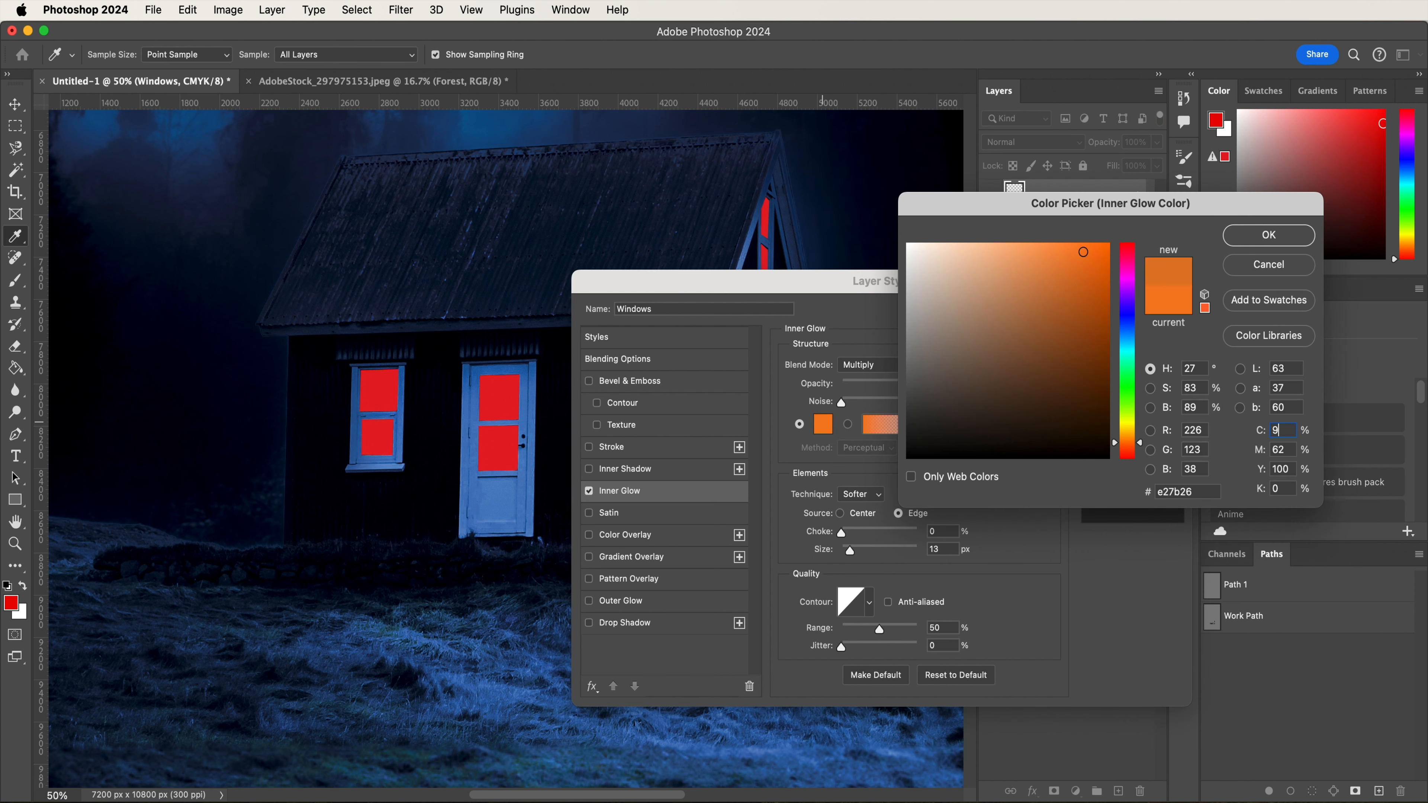
type("1")
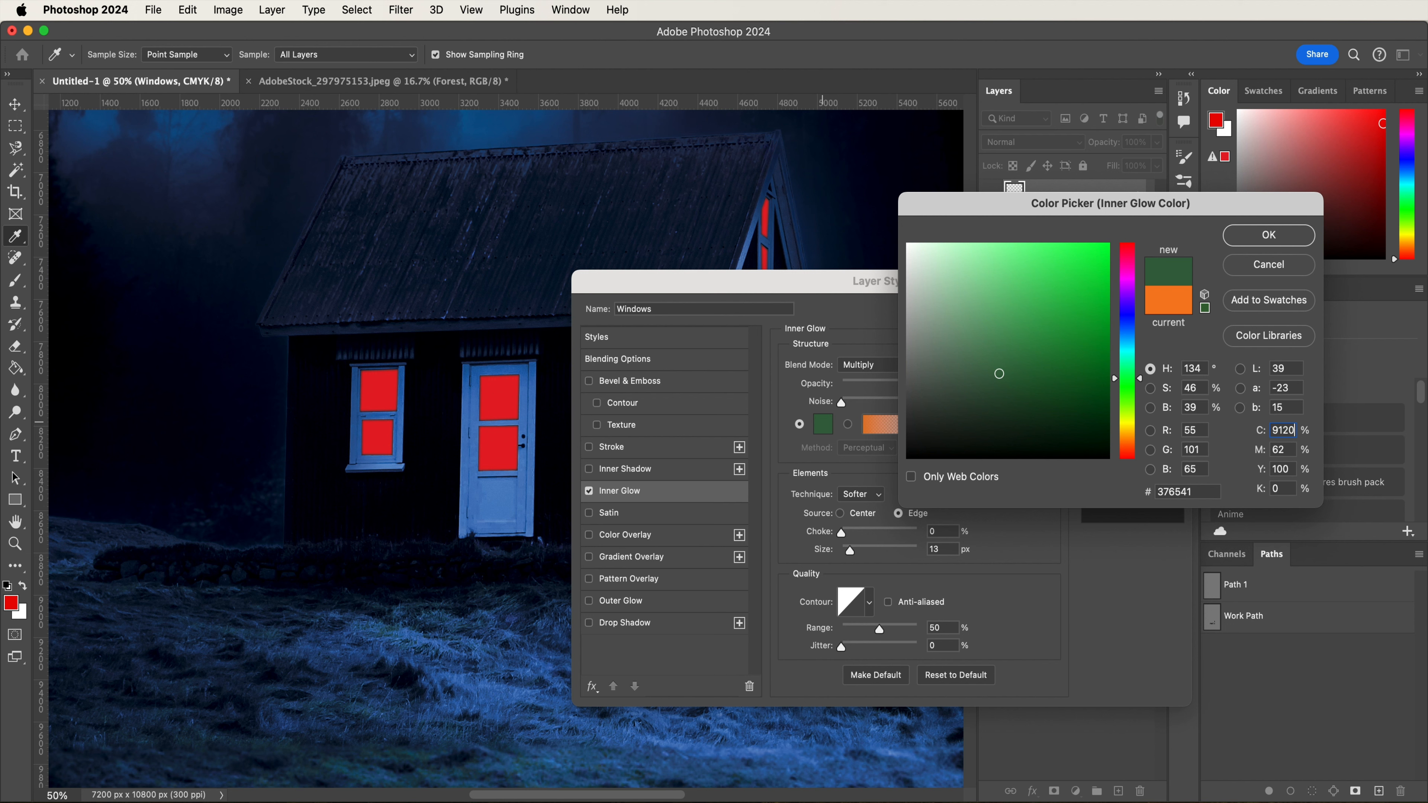
type("20")
key("super+a")
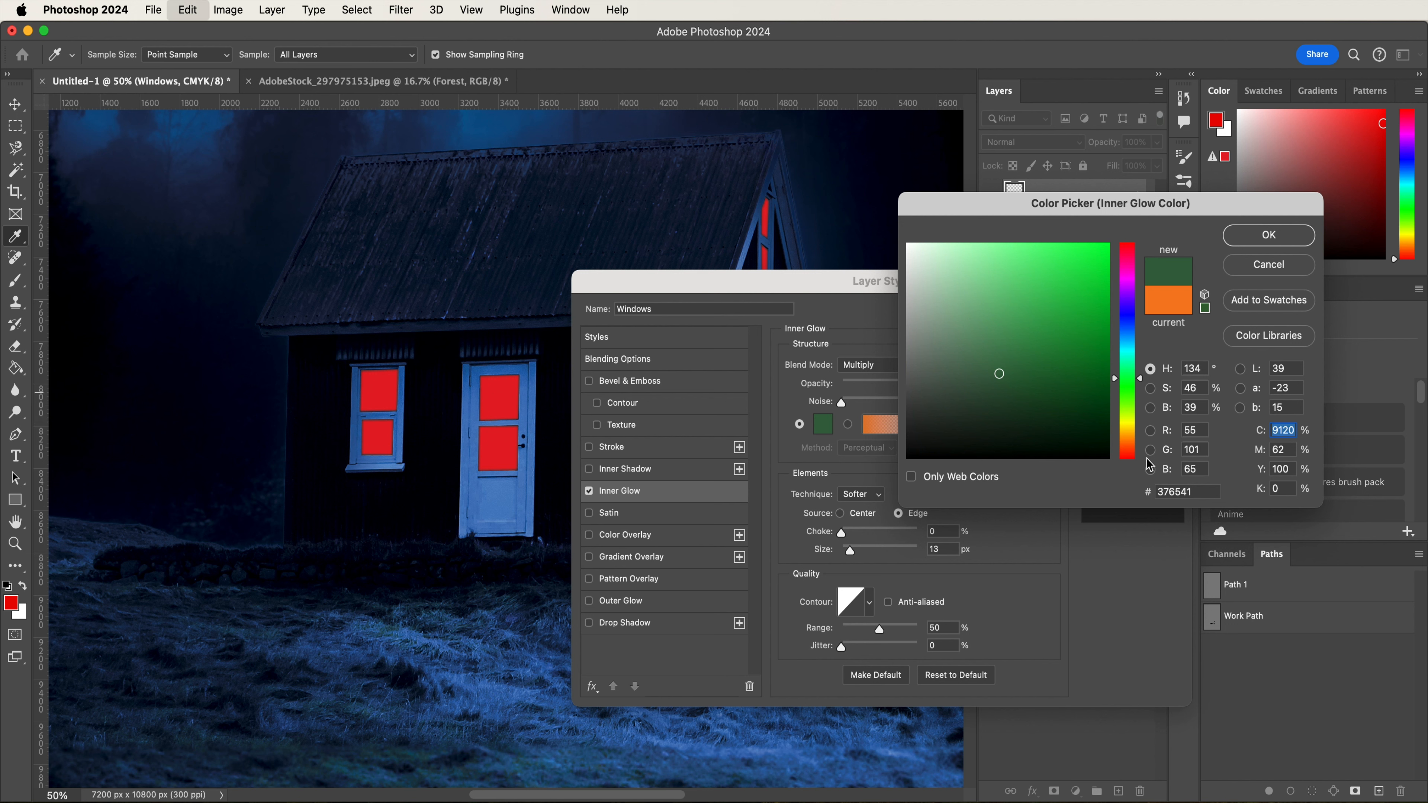
- Set the inner glow colour to dark red 9d1c20 and the glow size to 32 px
left_click(1202, 492)
key("Return")
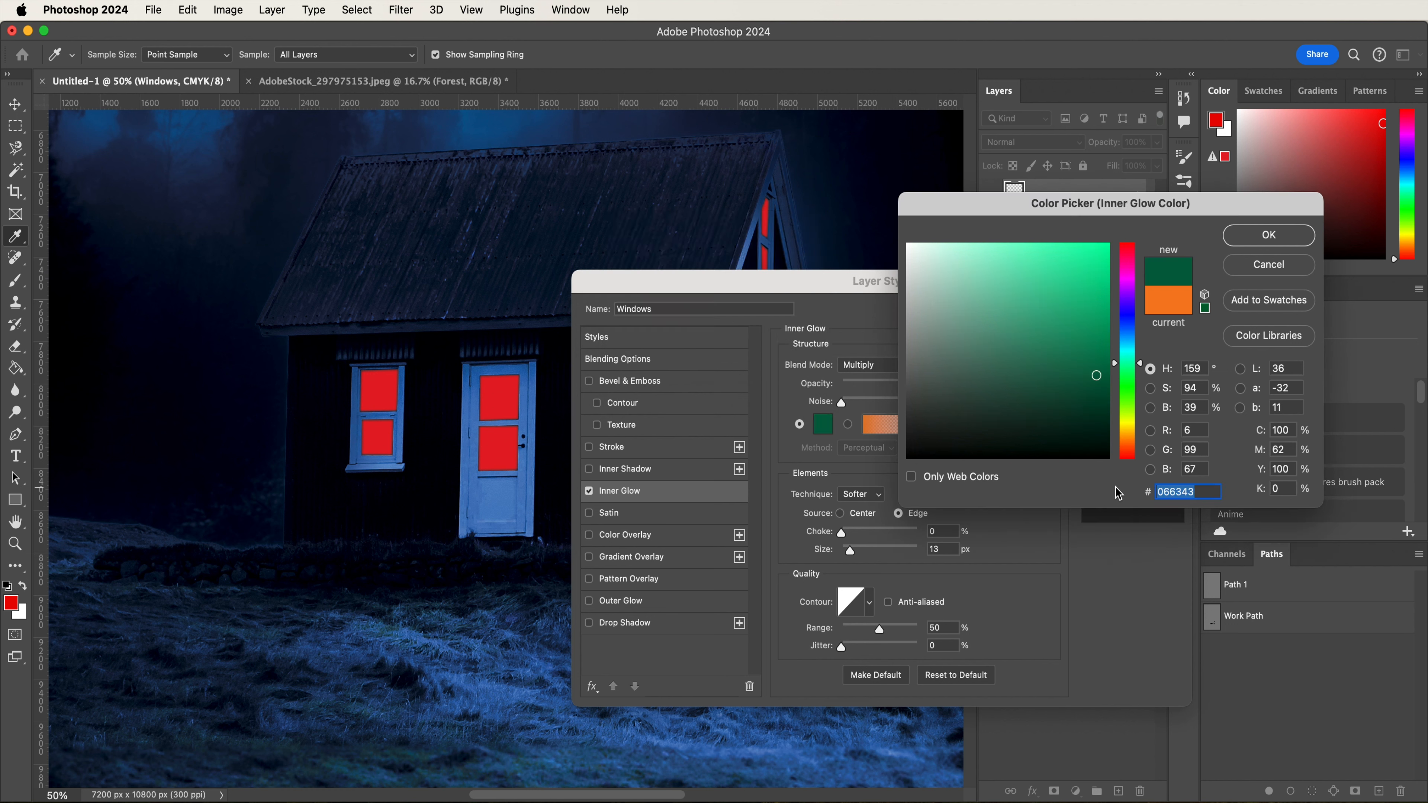
type("9120")
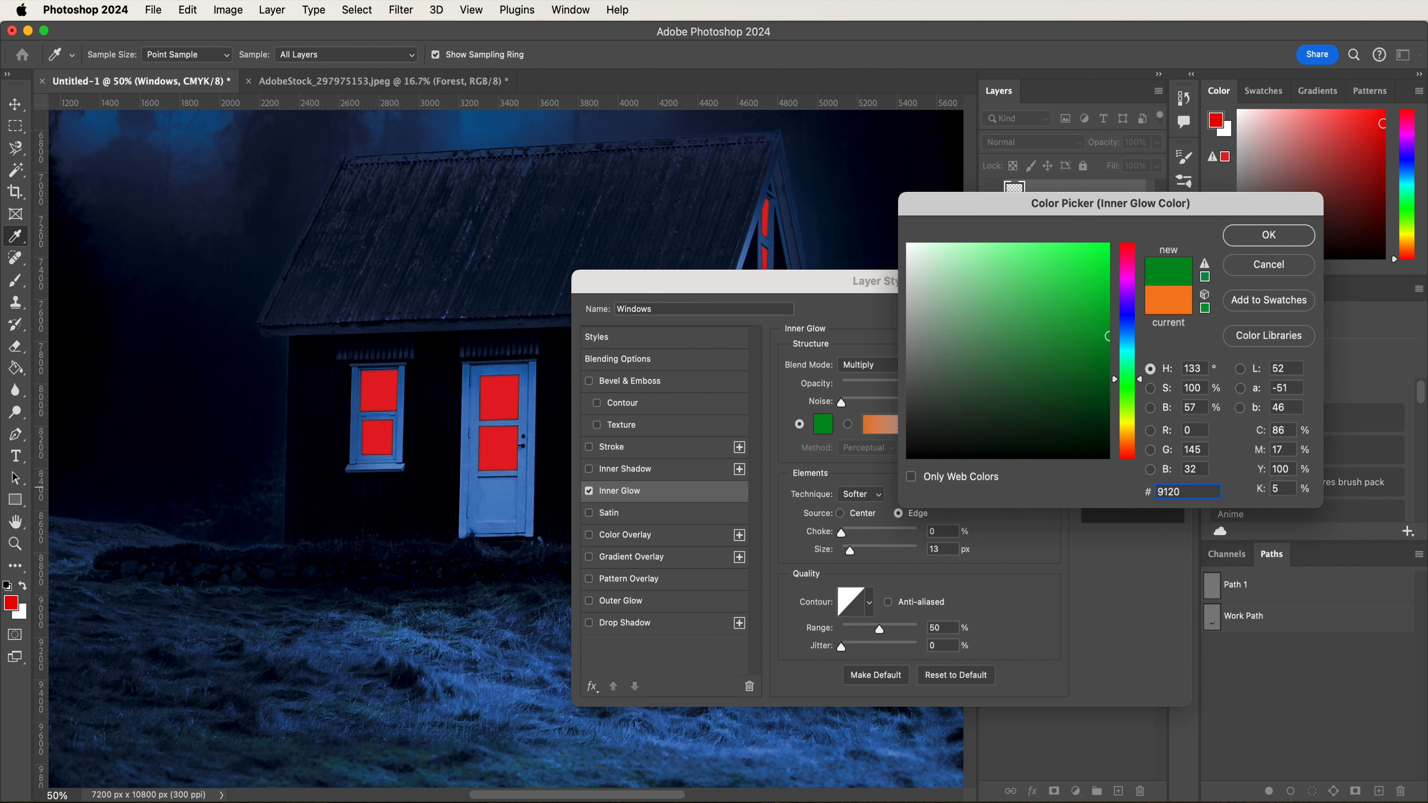
left_click(1167, 491)
type("d1")
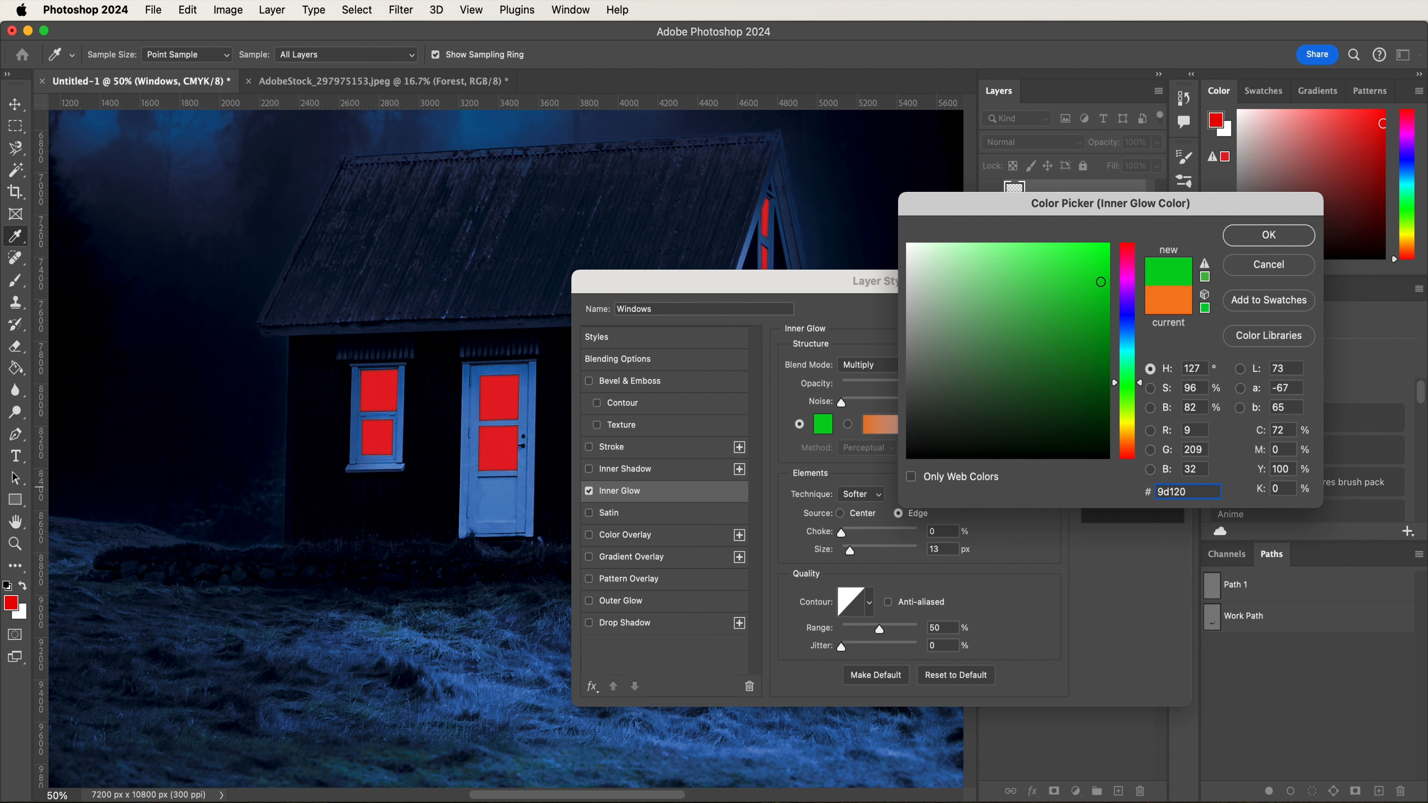
type("c")
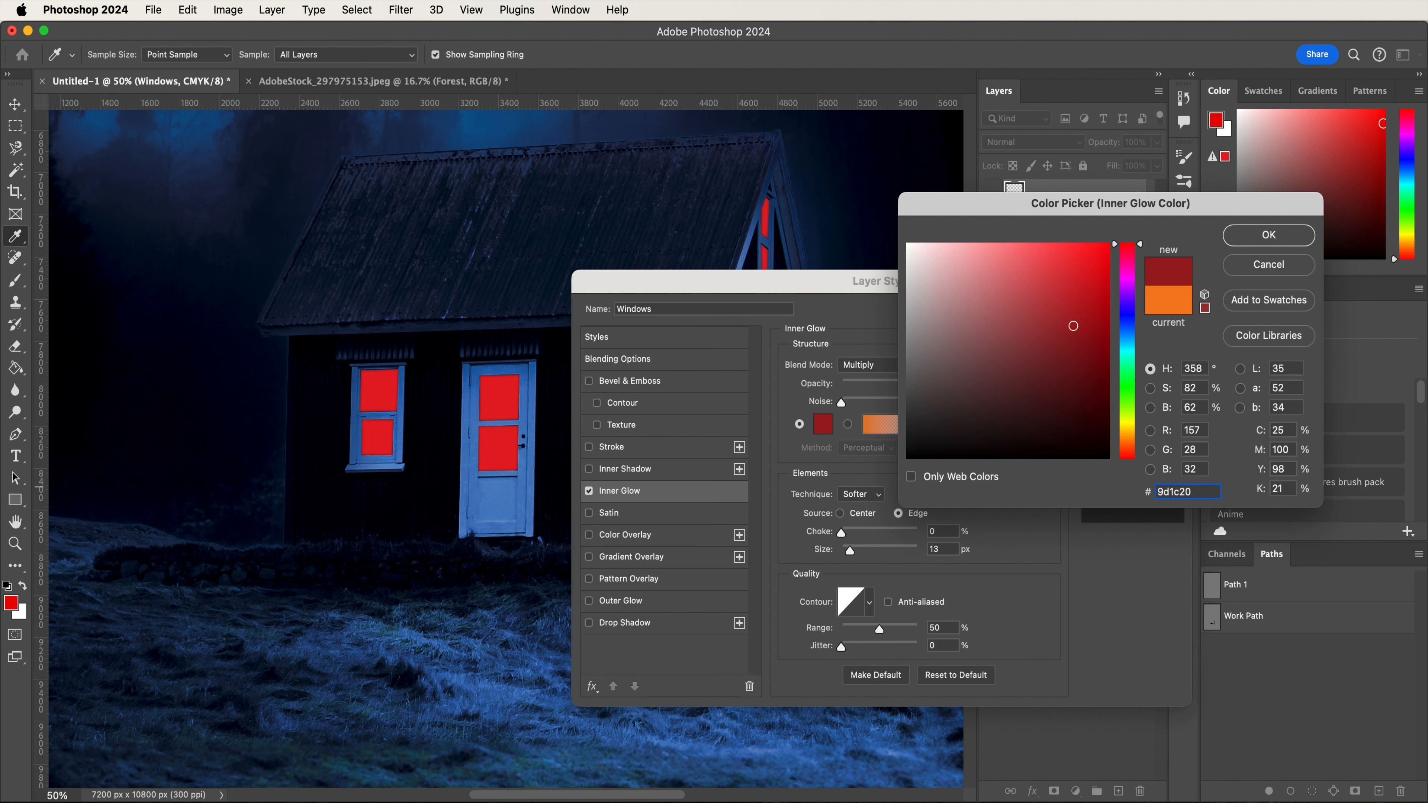
left_click(1258, 233)
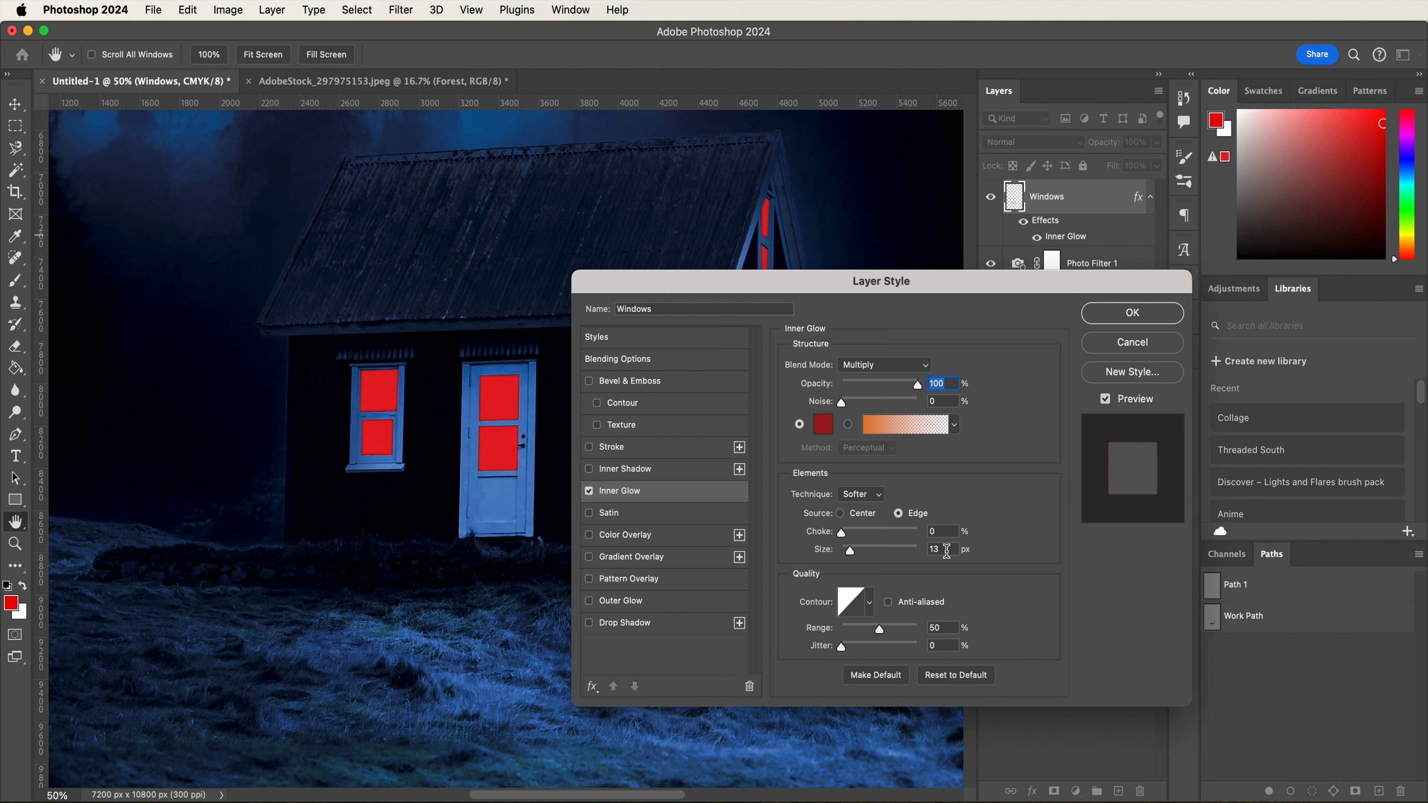
double_click(946, 550)
type("32")
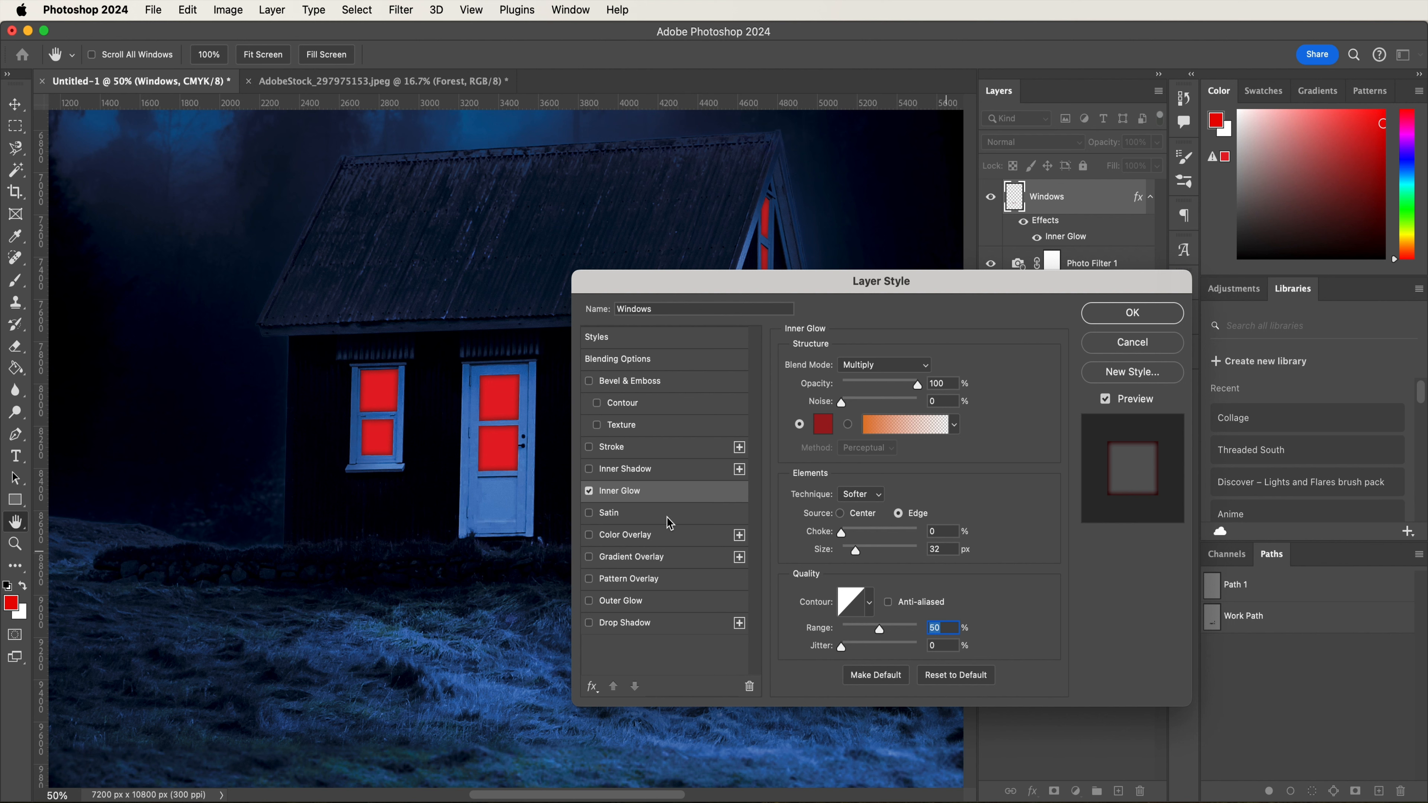
- Add an Outer Glow to the Windows layer in Soft Light mode at 100% opacity, using the red ea1d25
left_click(668, 606)
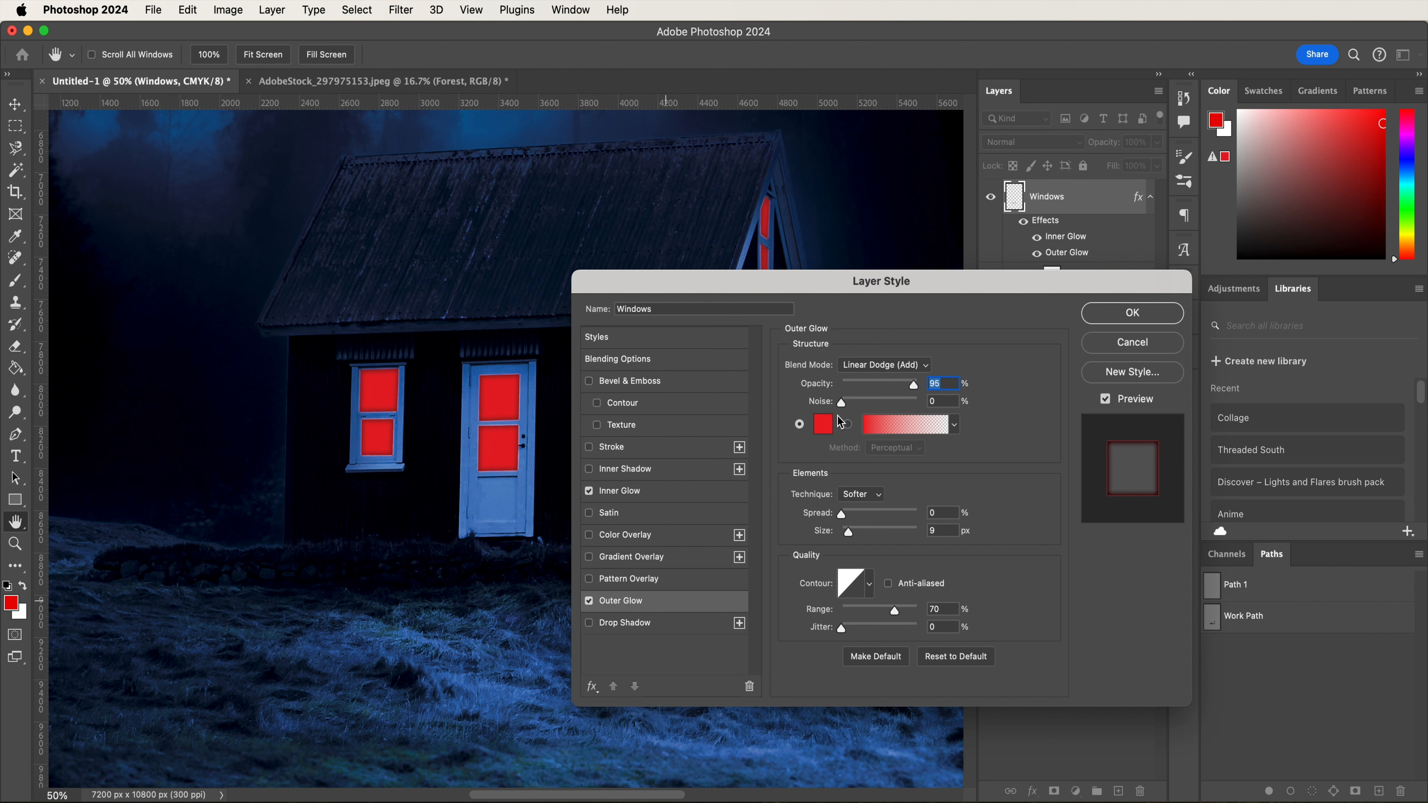
left_click(877, 366)
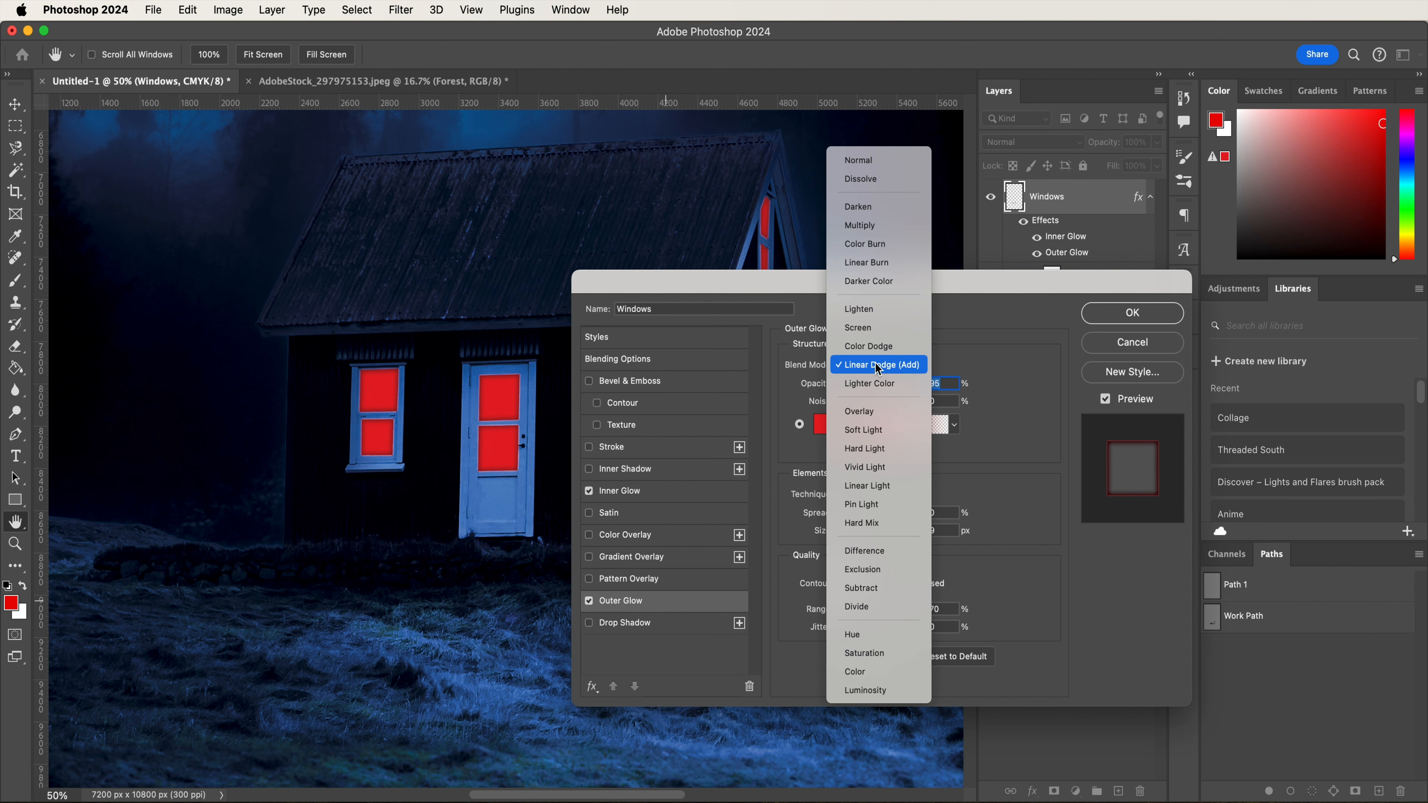
left_click(881, 432)
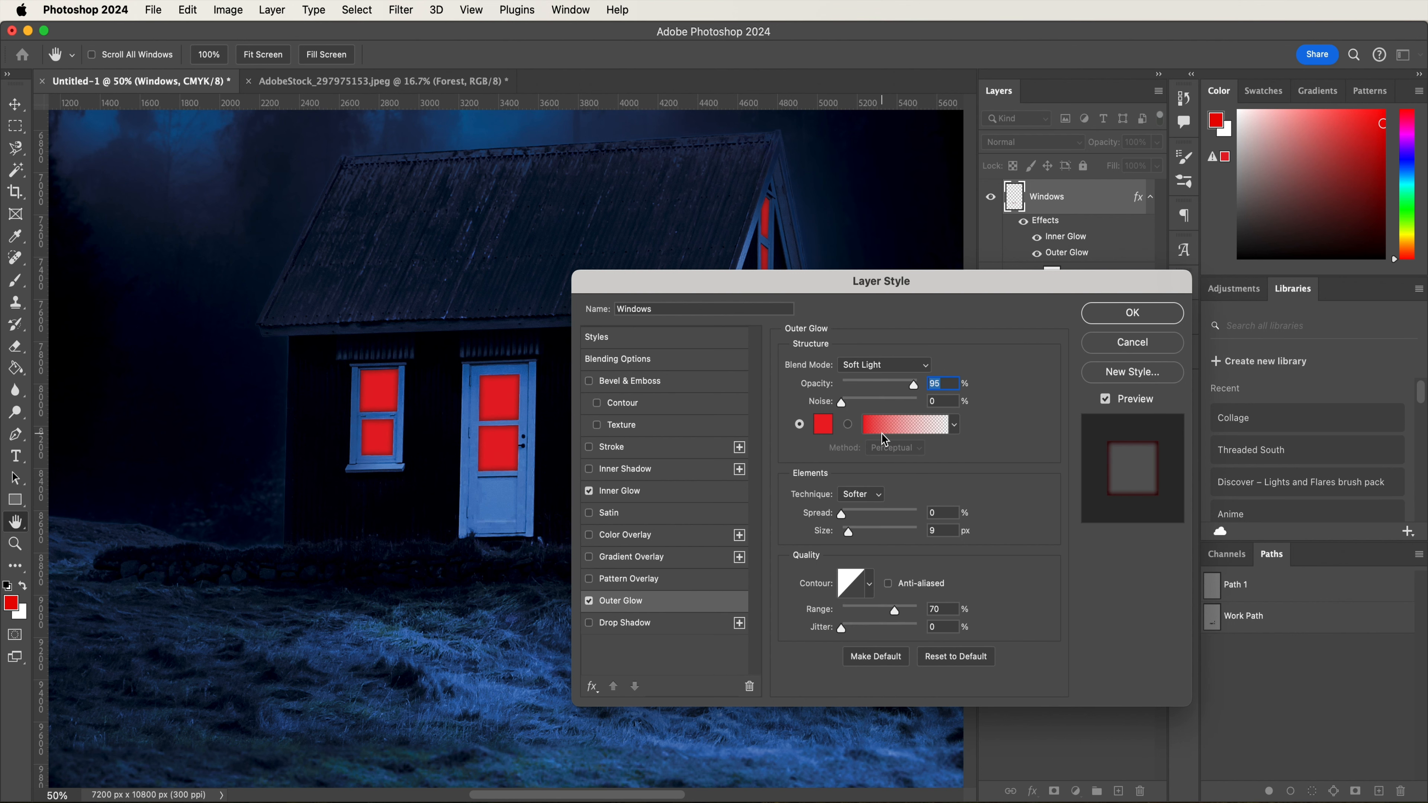
left_click_drag(913, 385, 919, 387)
left_click(823, 426)
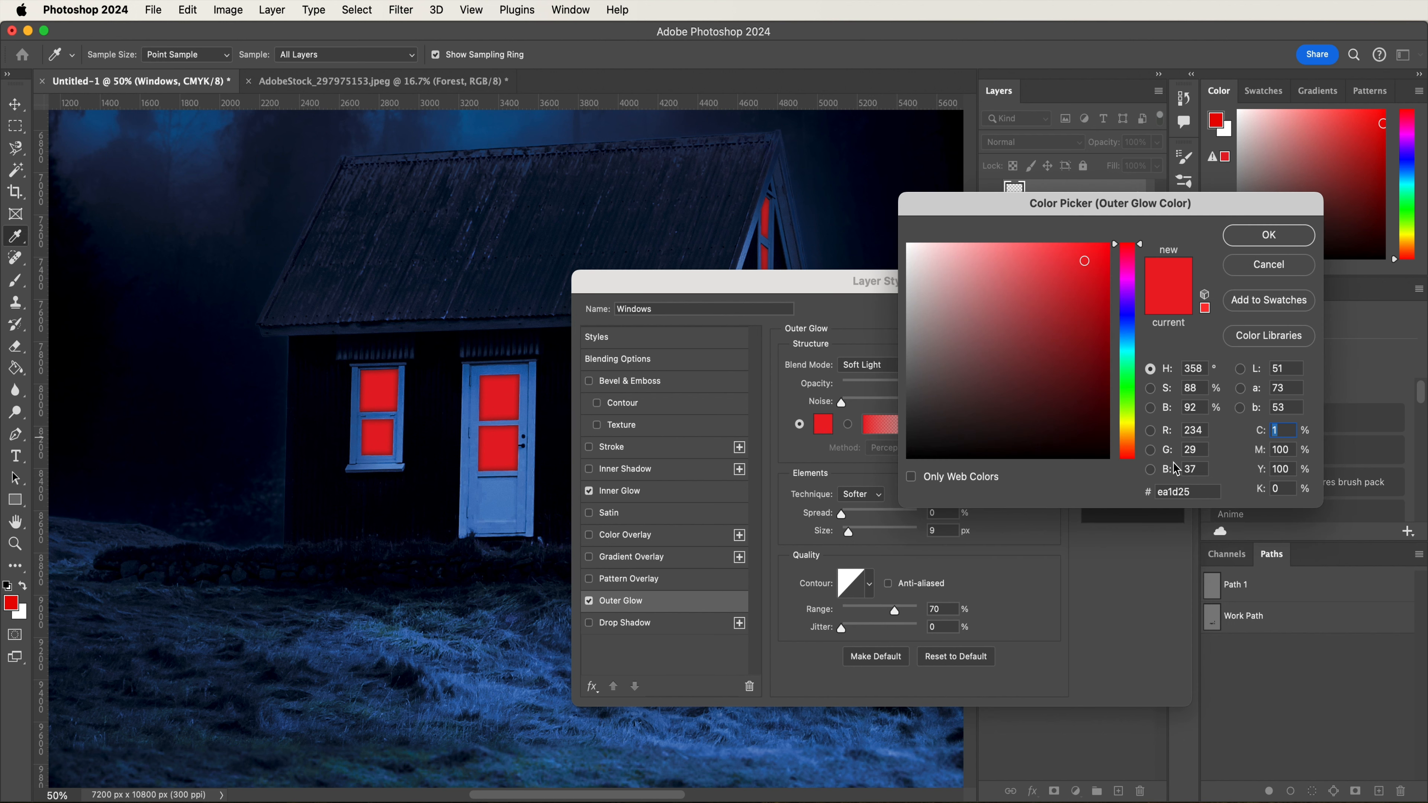
left_click(1250, 238)
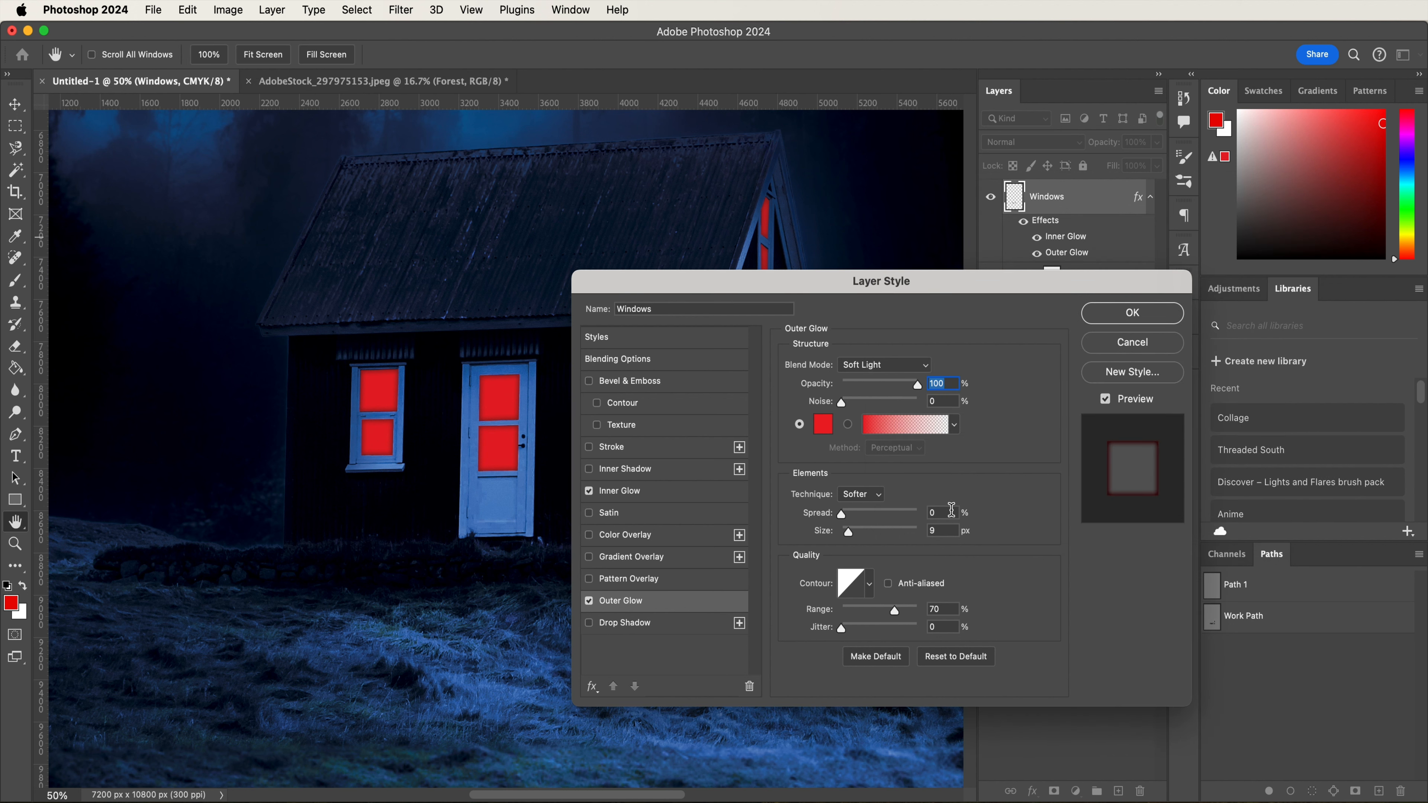
- Set the outer glow's spread to 43% and its size to 163 px, and apply the layer style
left_click(948, 514)
type("43")
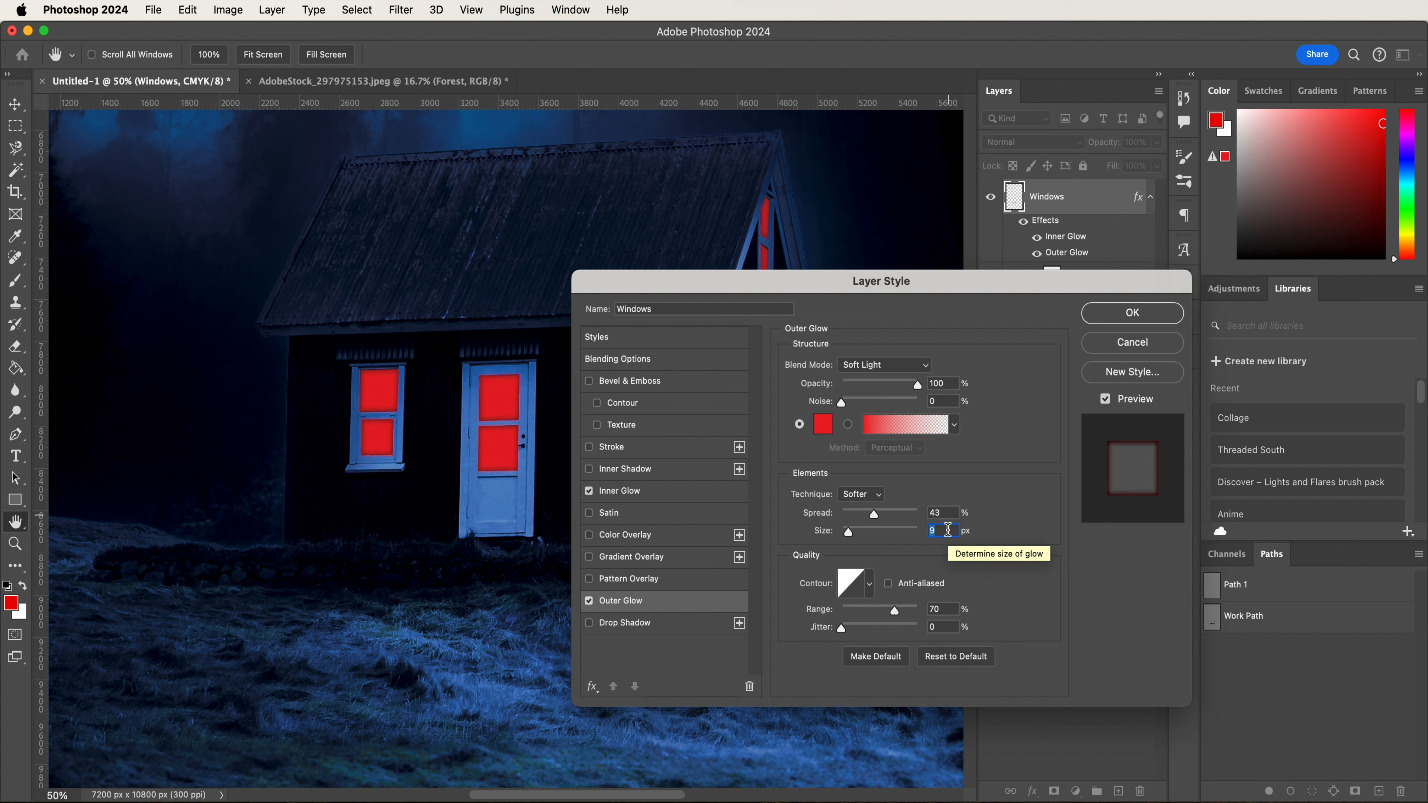
type("163")
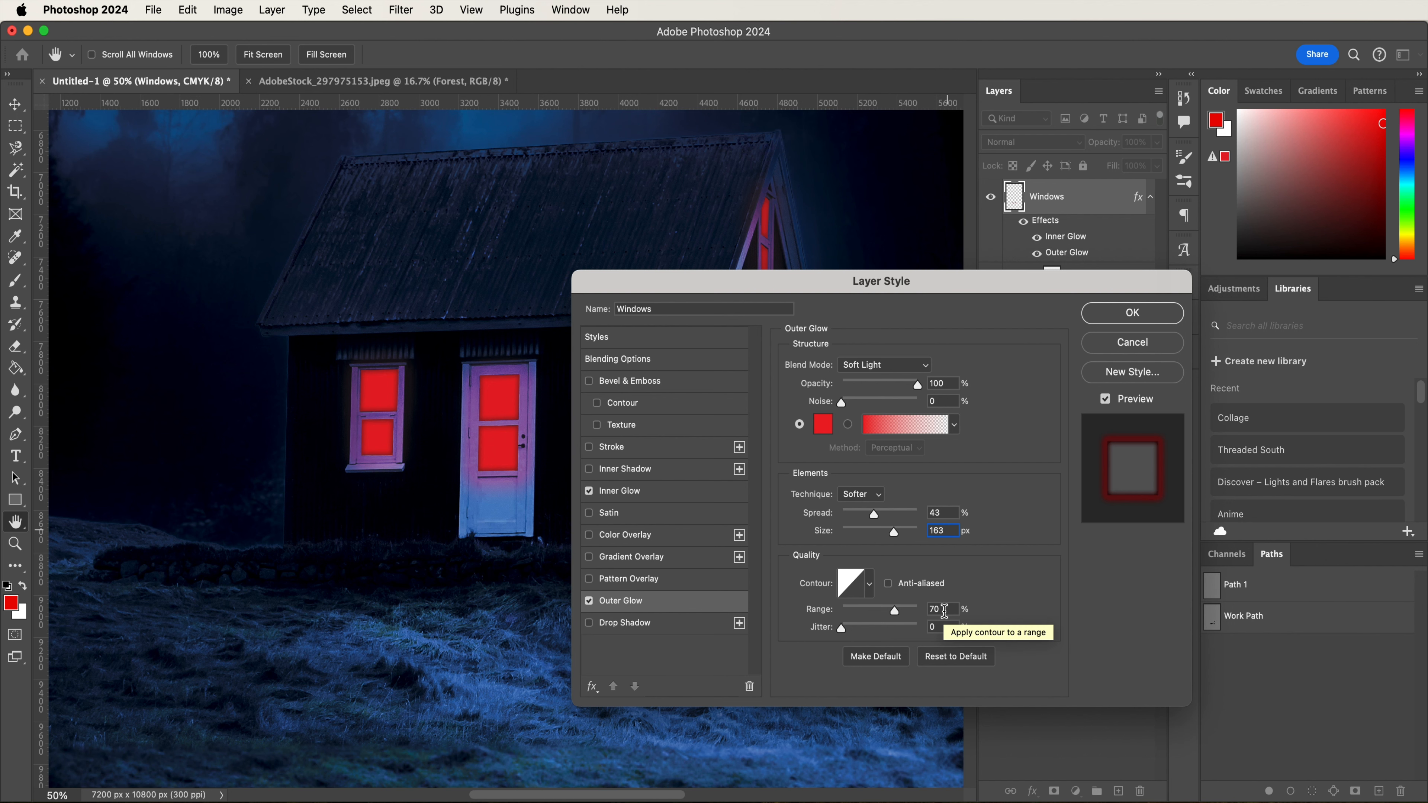
left_click(1103, 313)
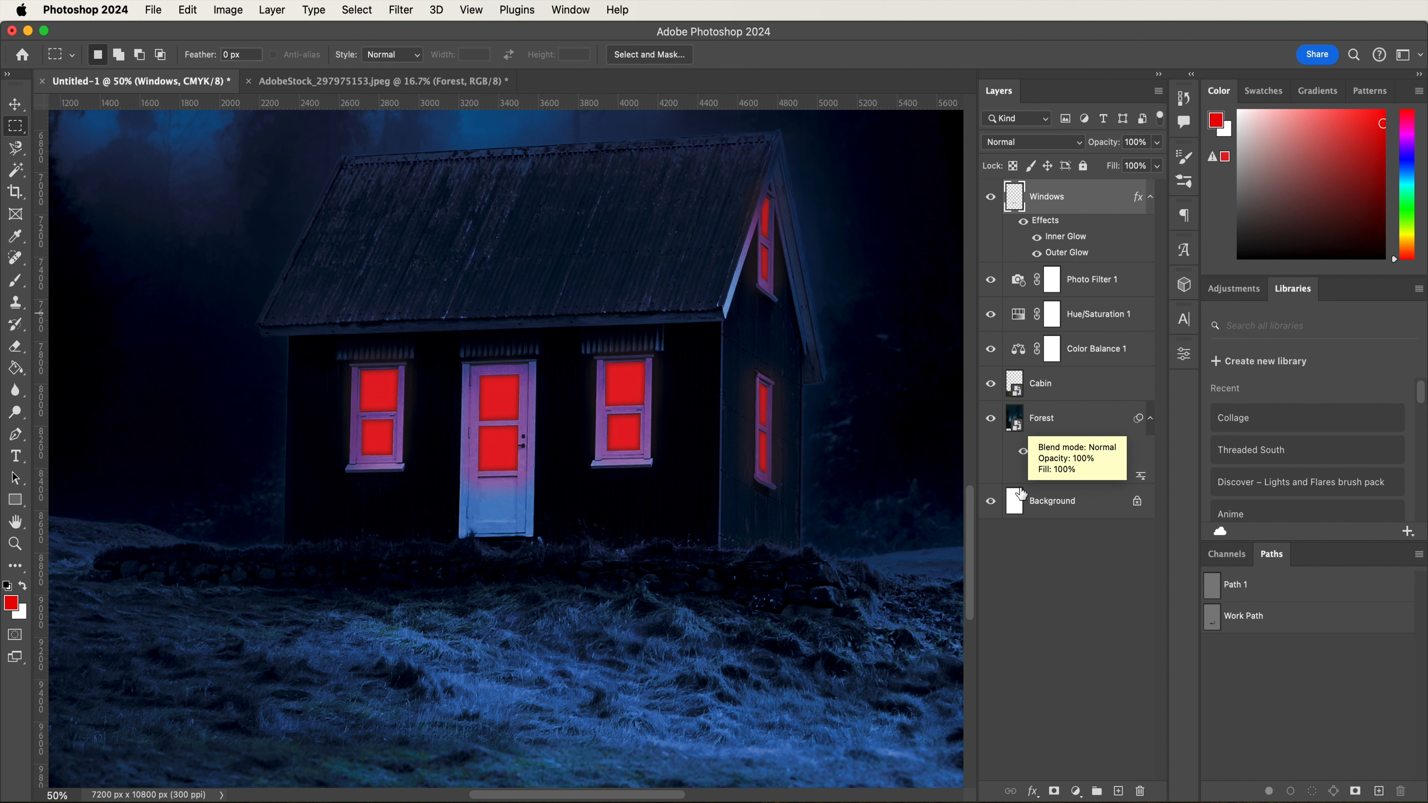
- Create a new layer above Windows and name it House Red Glow
left_click(1119, 791)
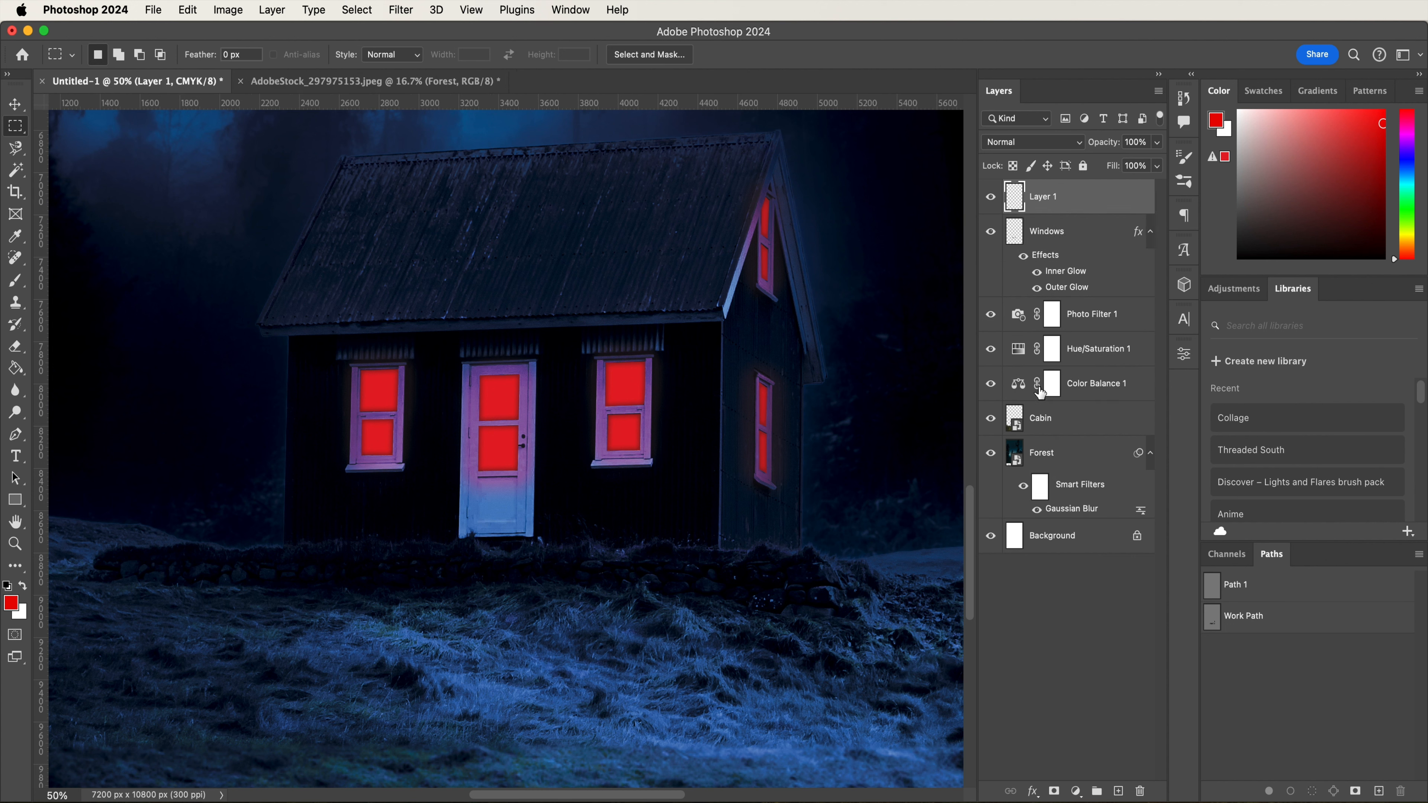
double_click(1046, 197)
type("House Red Glow")
key("Return")
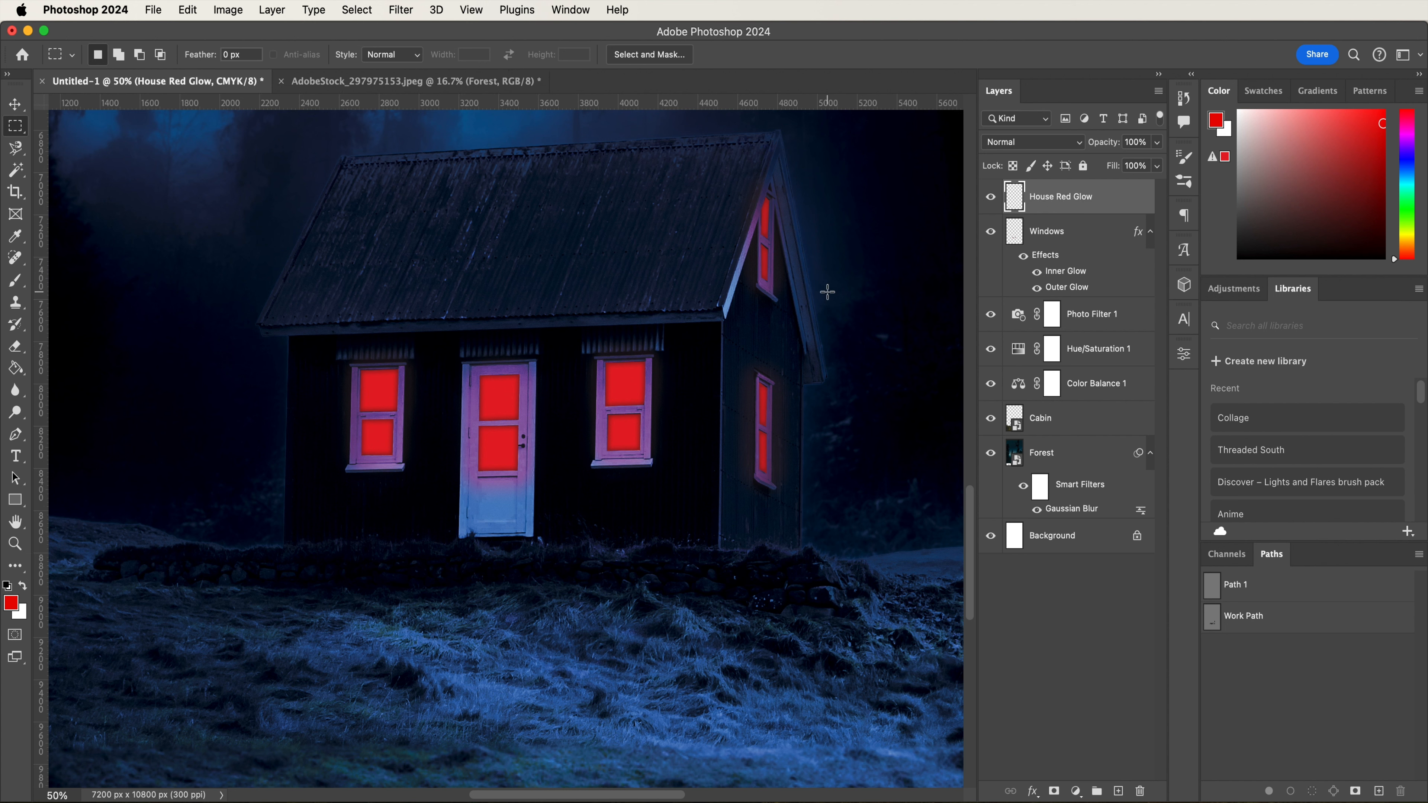
- Switch to the Brush tool and reduce the soft round brush to 1100 px
key("b")
key("bracketleft")
key("bracketleft")
key("bracketleft")
key("bracketleft")
key("bracketleft")
key("bracketleft")
key("bracketleft")
key("bracketleft")
key("bracketleft")
key("bracketleft")
key("bracketleft")
key("bracketleft")
key("bracketleft")
- Load the Cabin layer's outline as a selection and use it to mask the House Red Glow layer
key("super+minus")
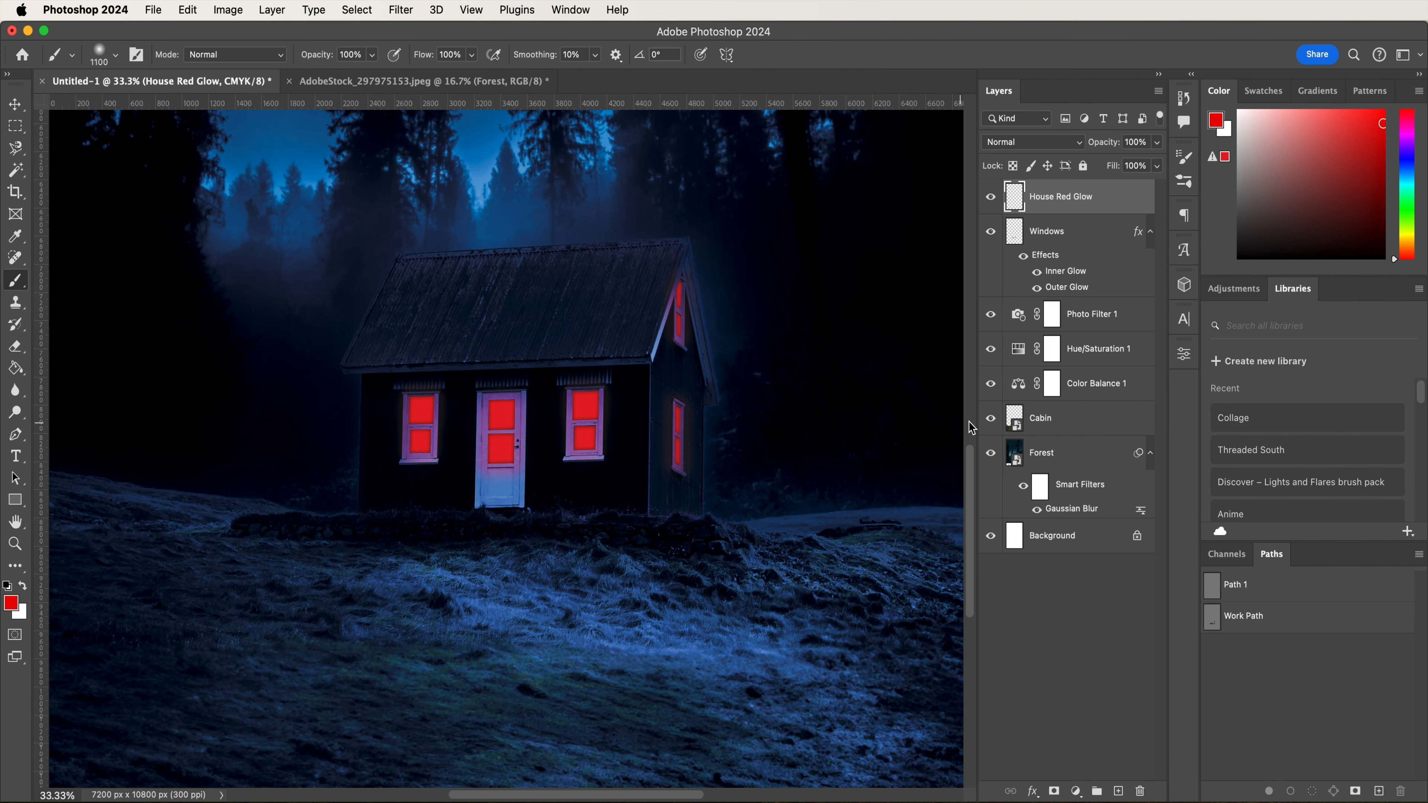
left_click(1014, 424, "super")
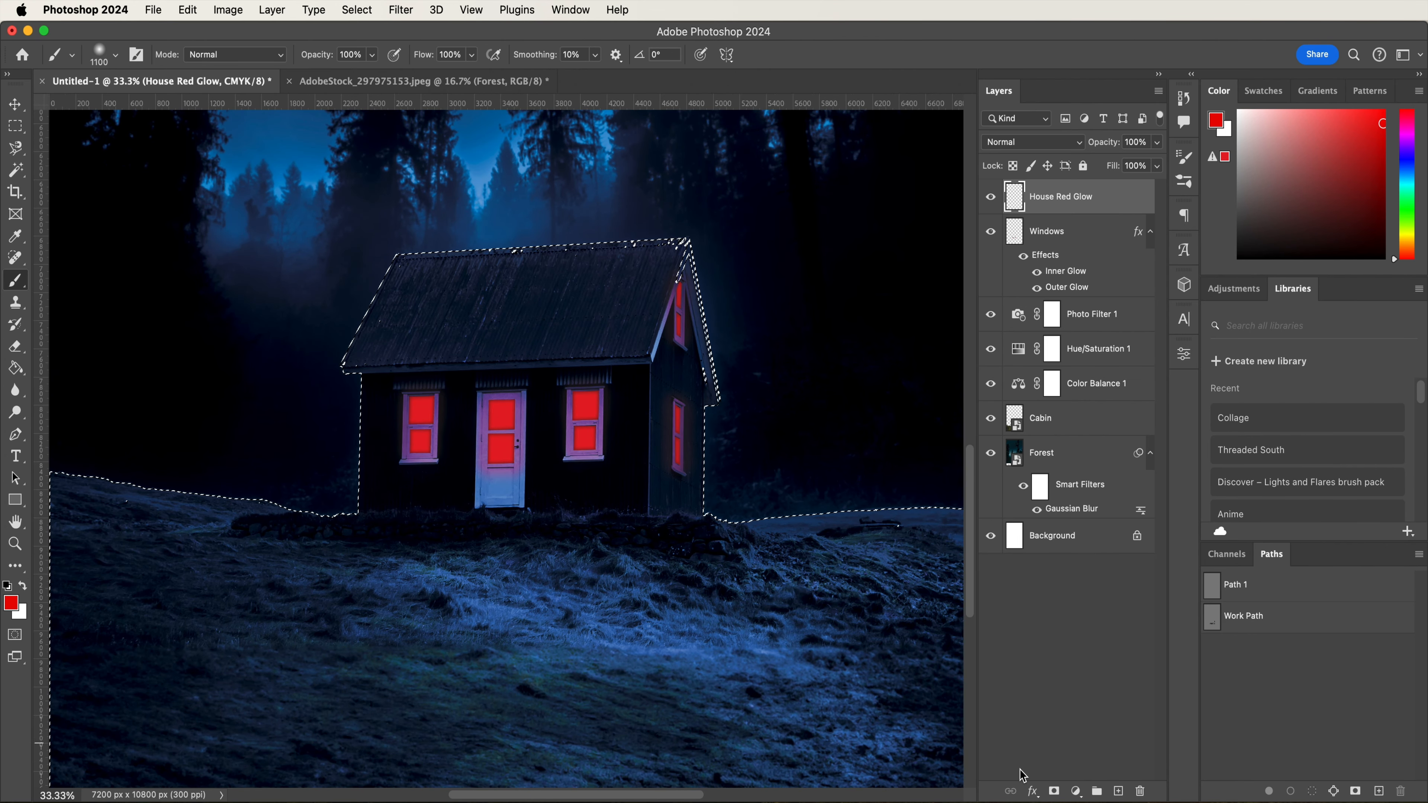
left_click(1054, 791)
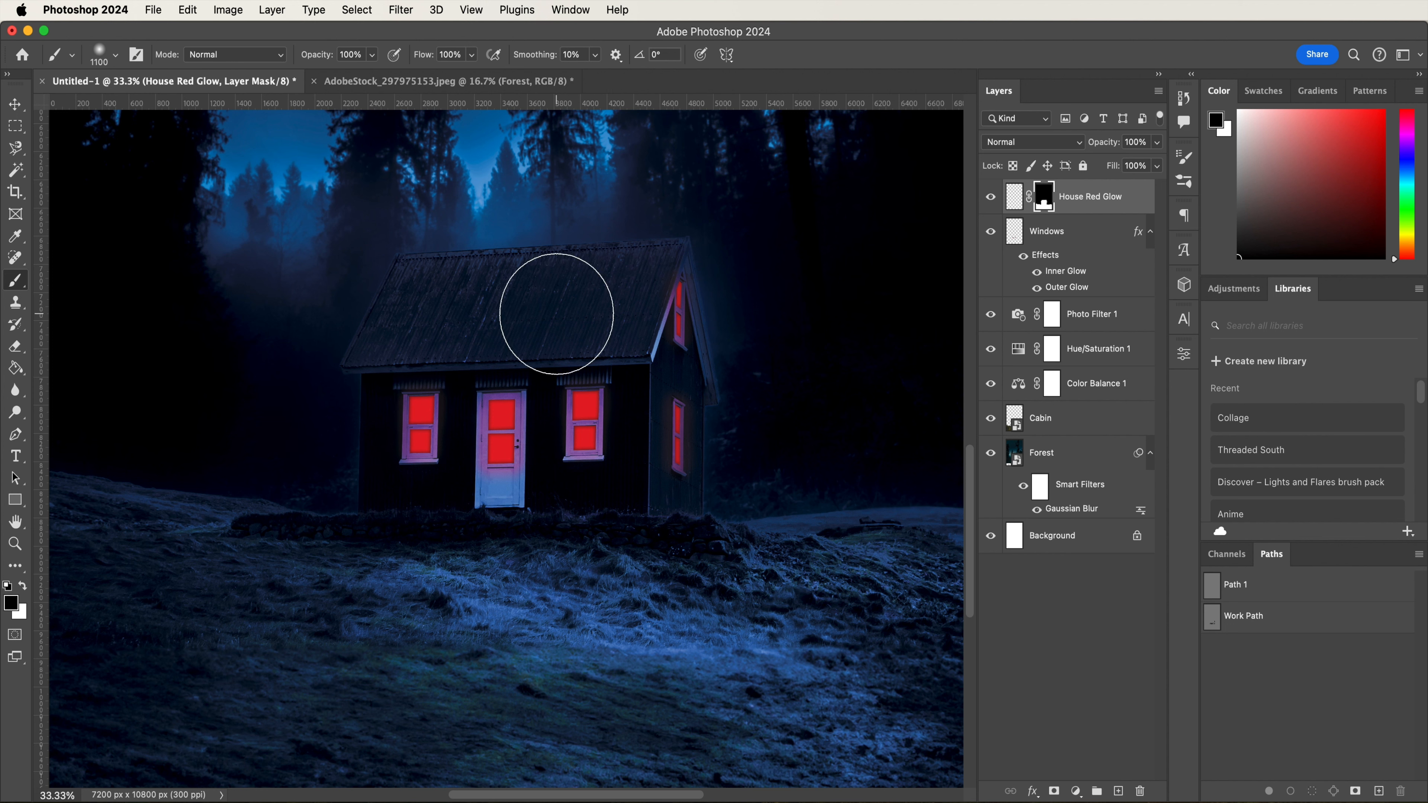
- Paint soft red along the cabin's outer edges and adjoining ground on the House Red Glow layer, and set its blend mode to Color
left_click(1013, 197)
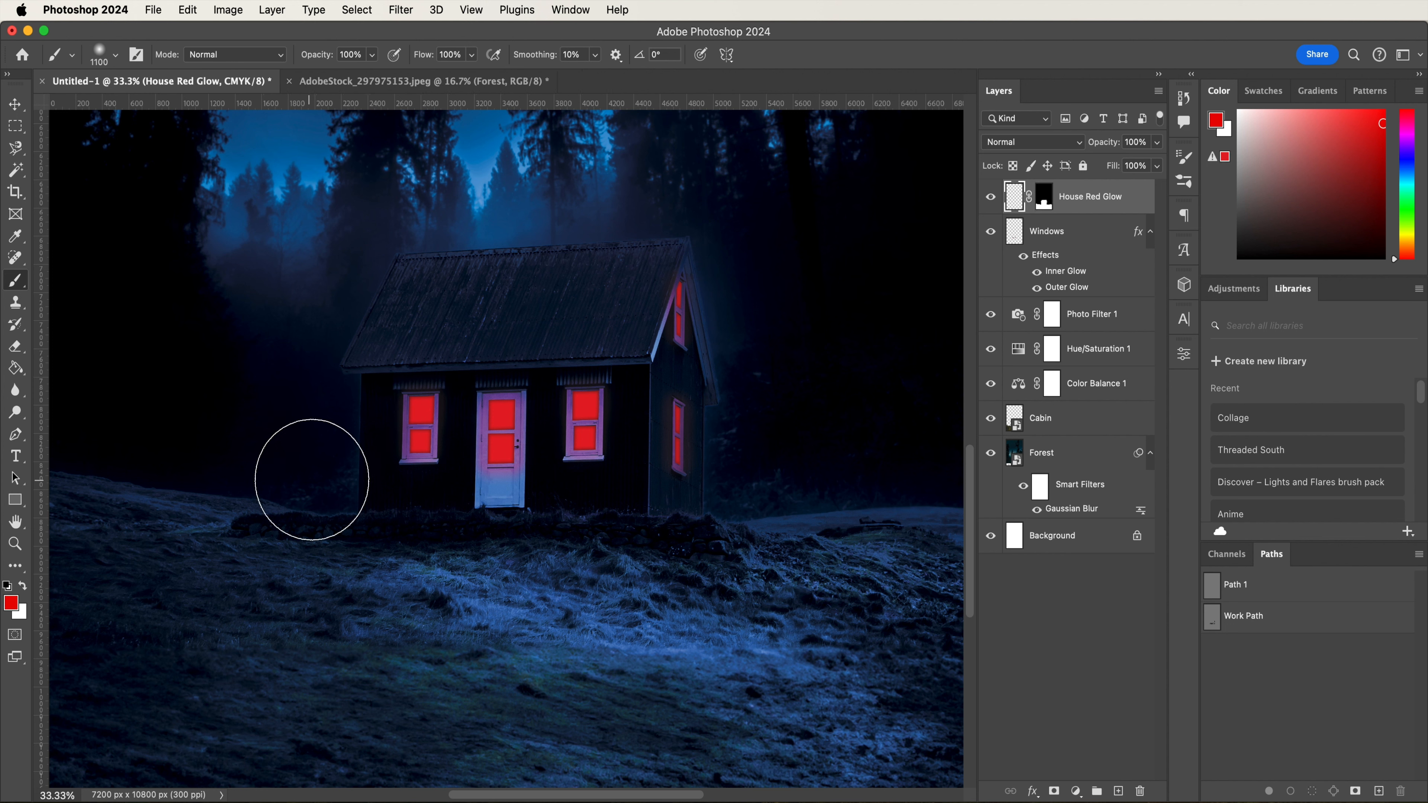
left_click(322, 477)
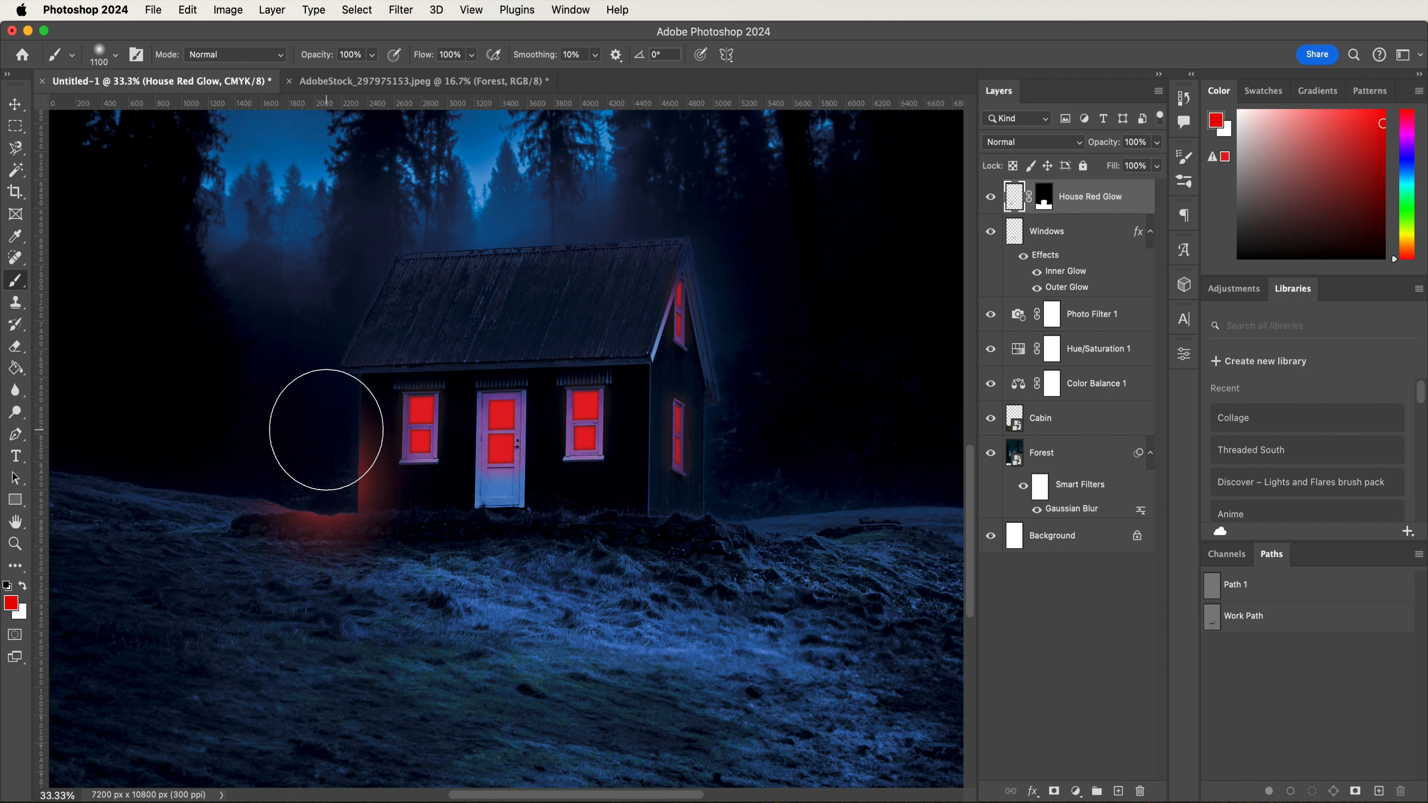
left_click_drag(322, 424, 315, 392)
left_click(318, 329)
left_click(755, 341)
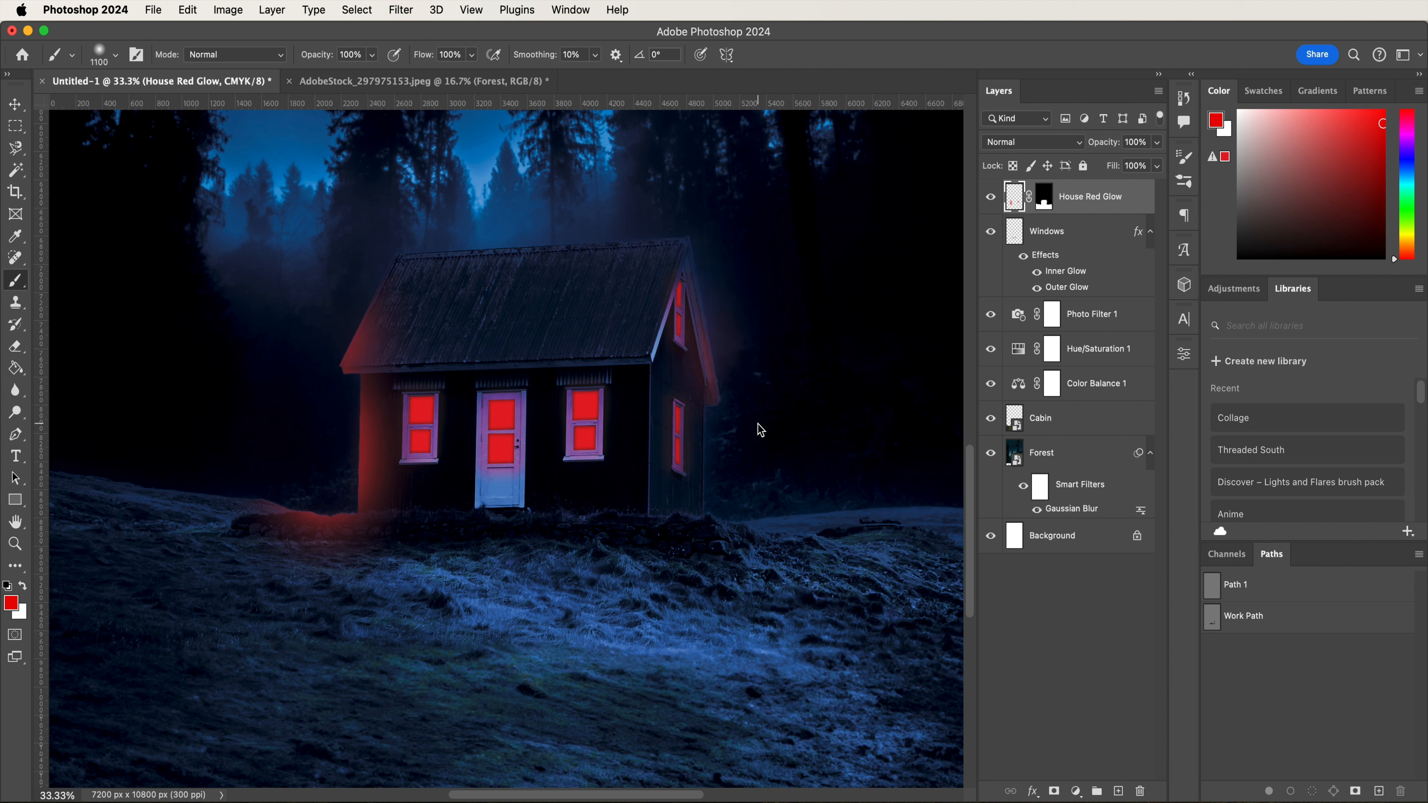
left_click(751, 487)
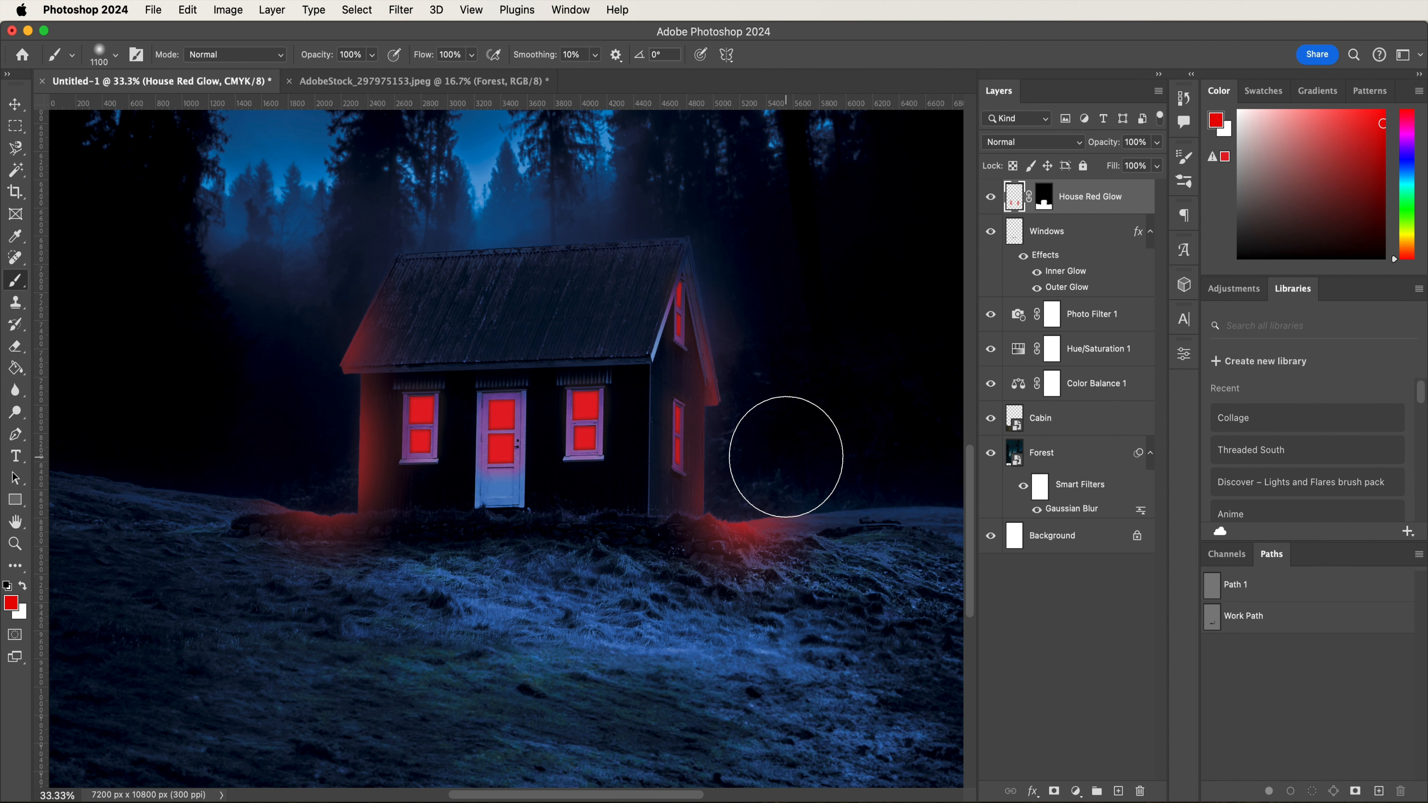
left_click(1010, 139)
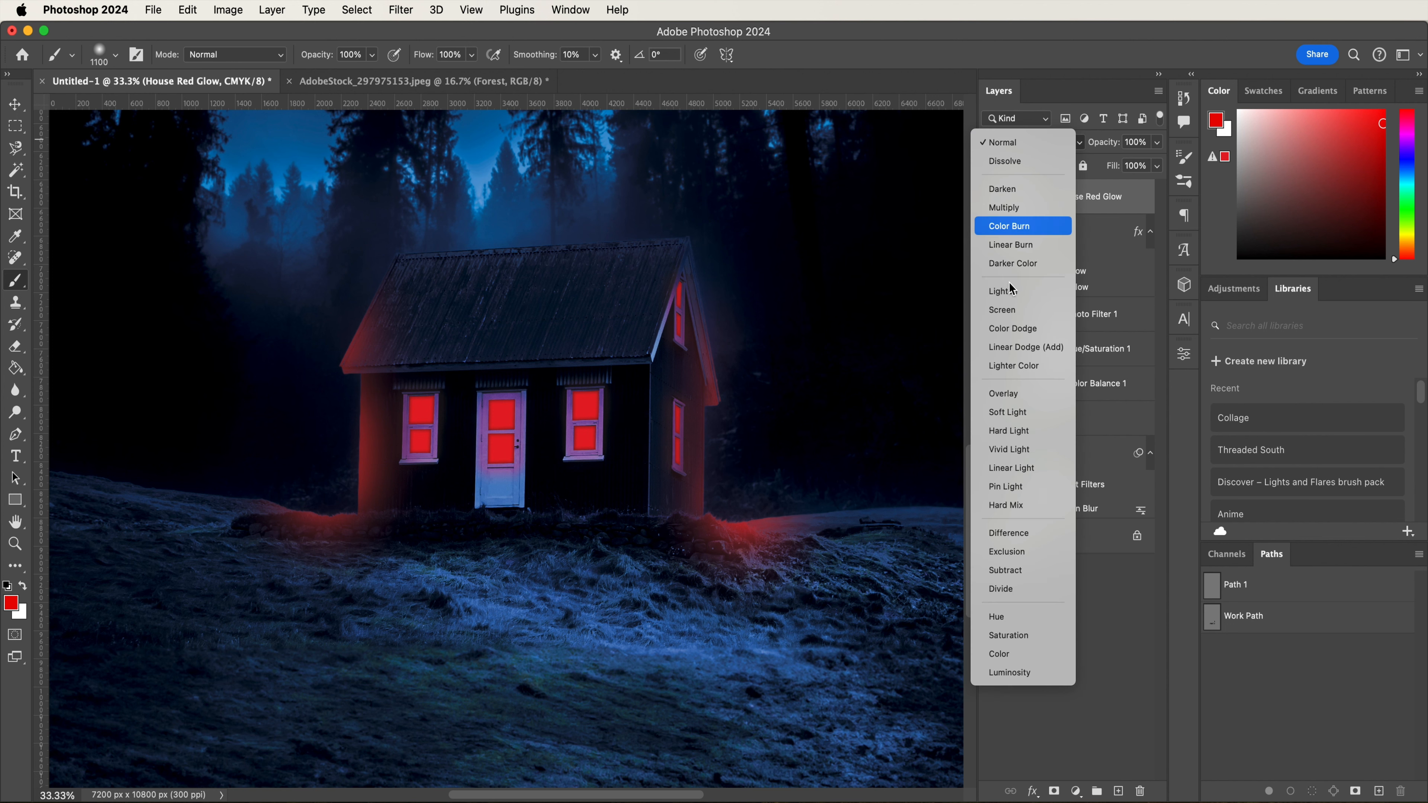
left_click(1001, 654)
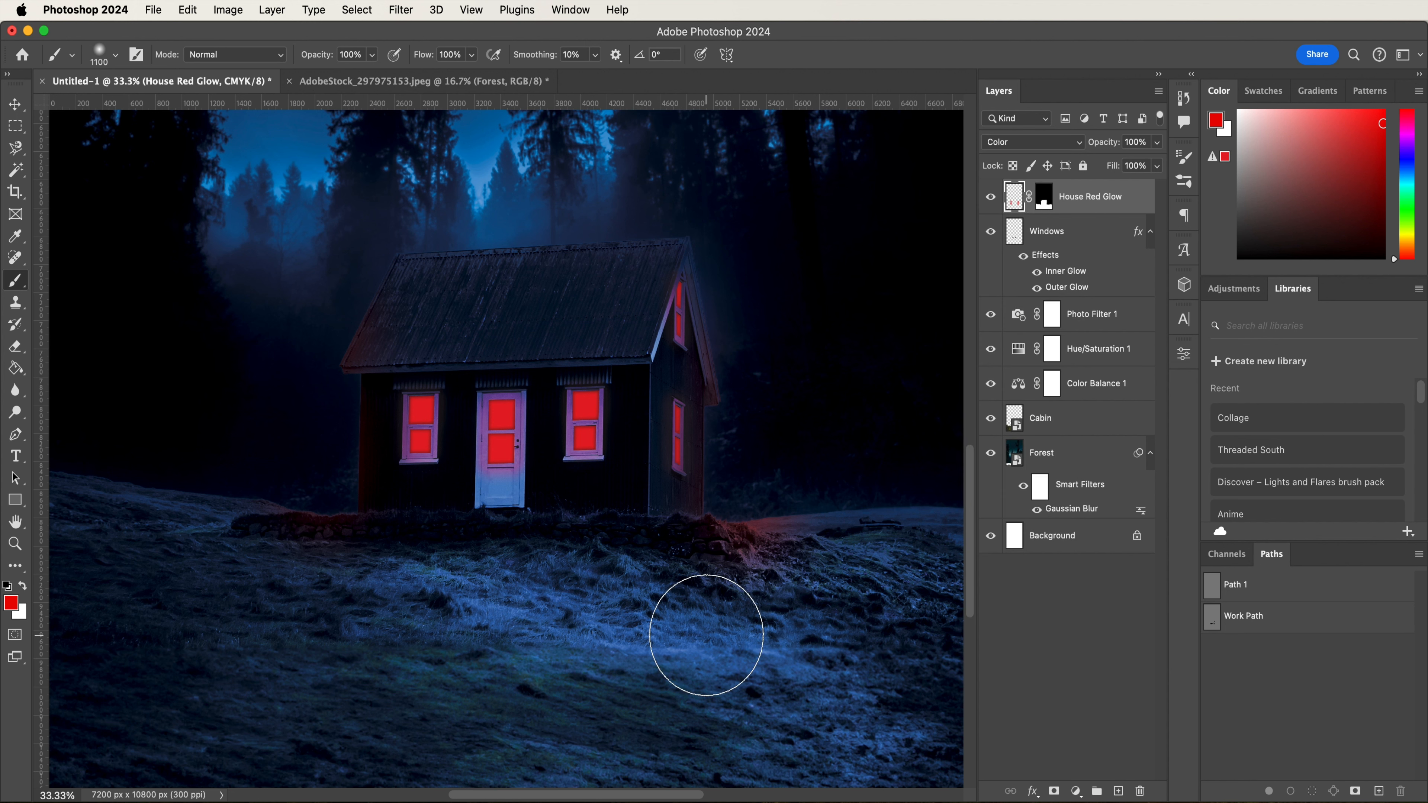
- Open AdobeStock_488754017.jpeg from the Movie_Poster_Assets folder
key("v")
key("super+minus")
key("super+minus")
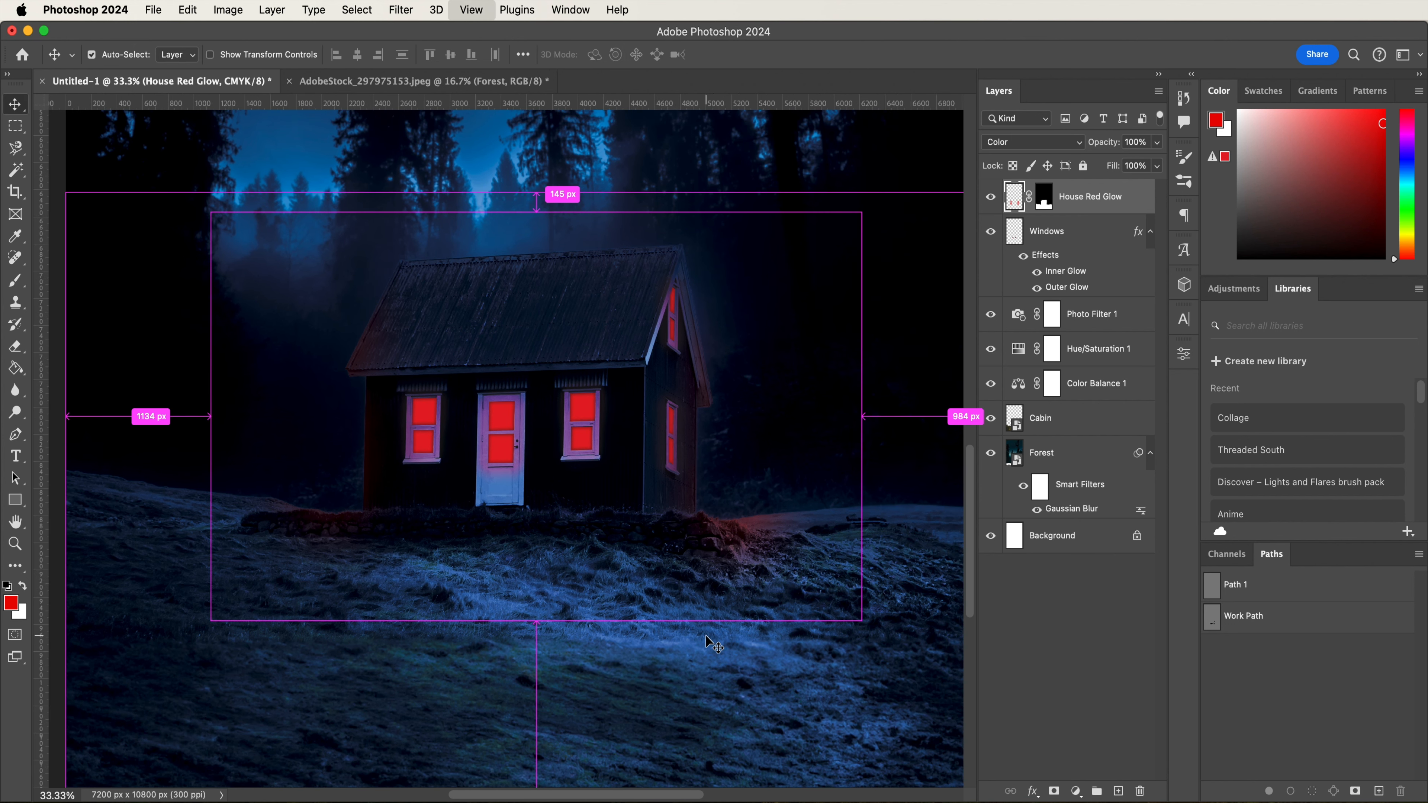
scroll(711, 644, "up", 5)
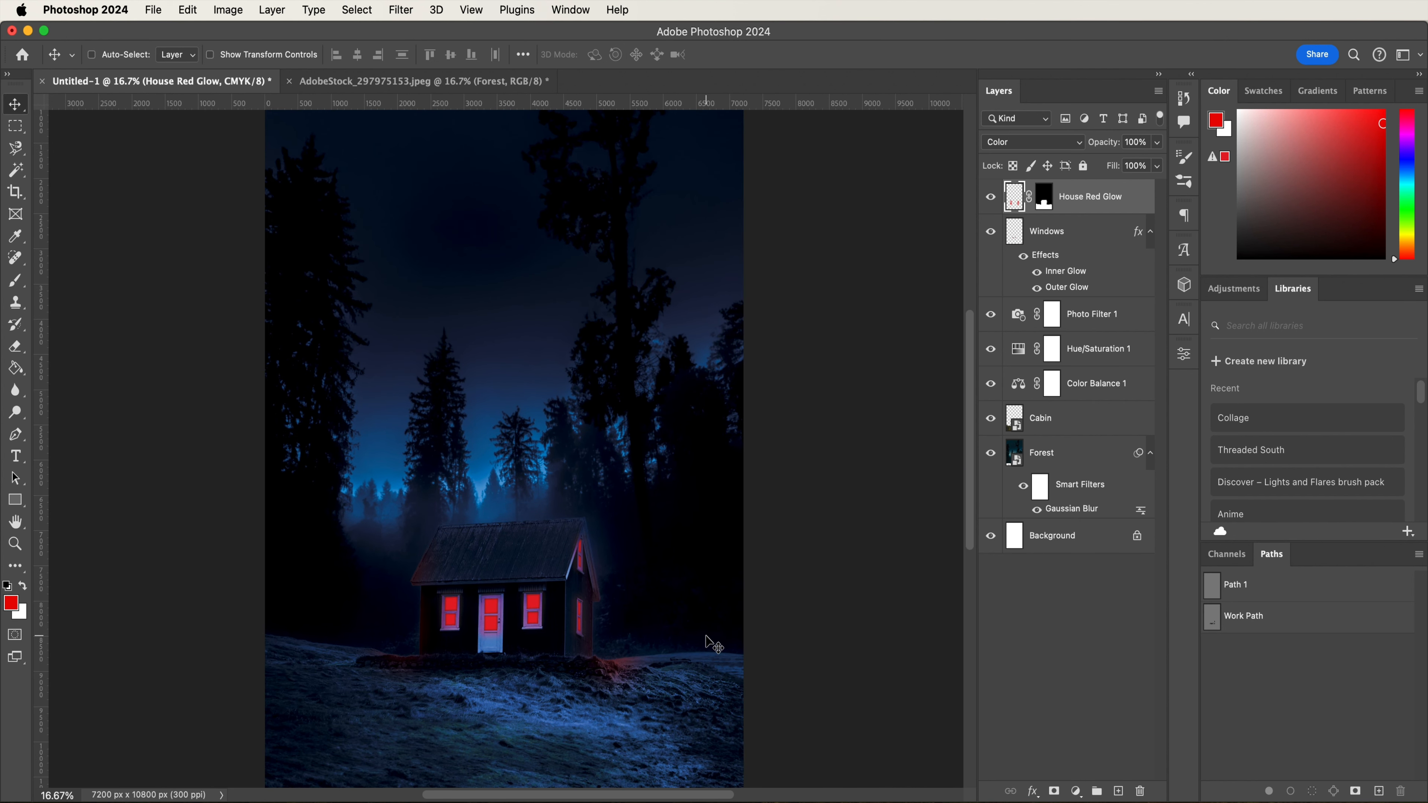
key("super+o")
left_click(581, 198)
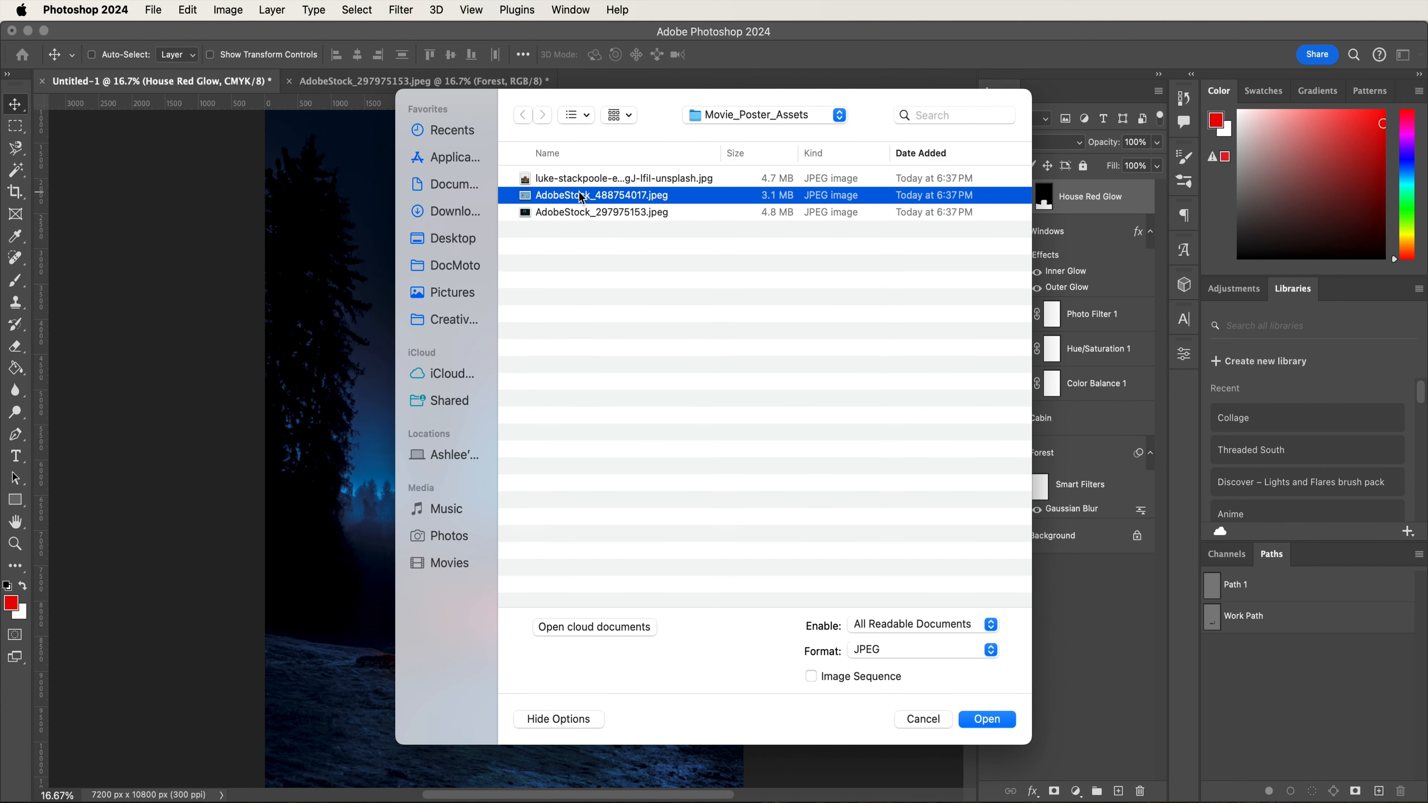
double_click(581, 197)
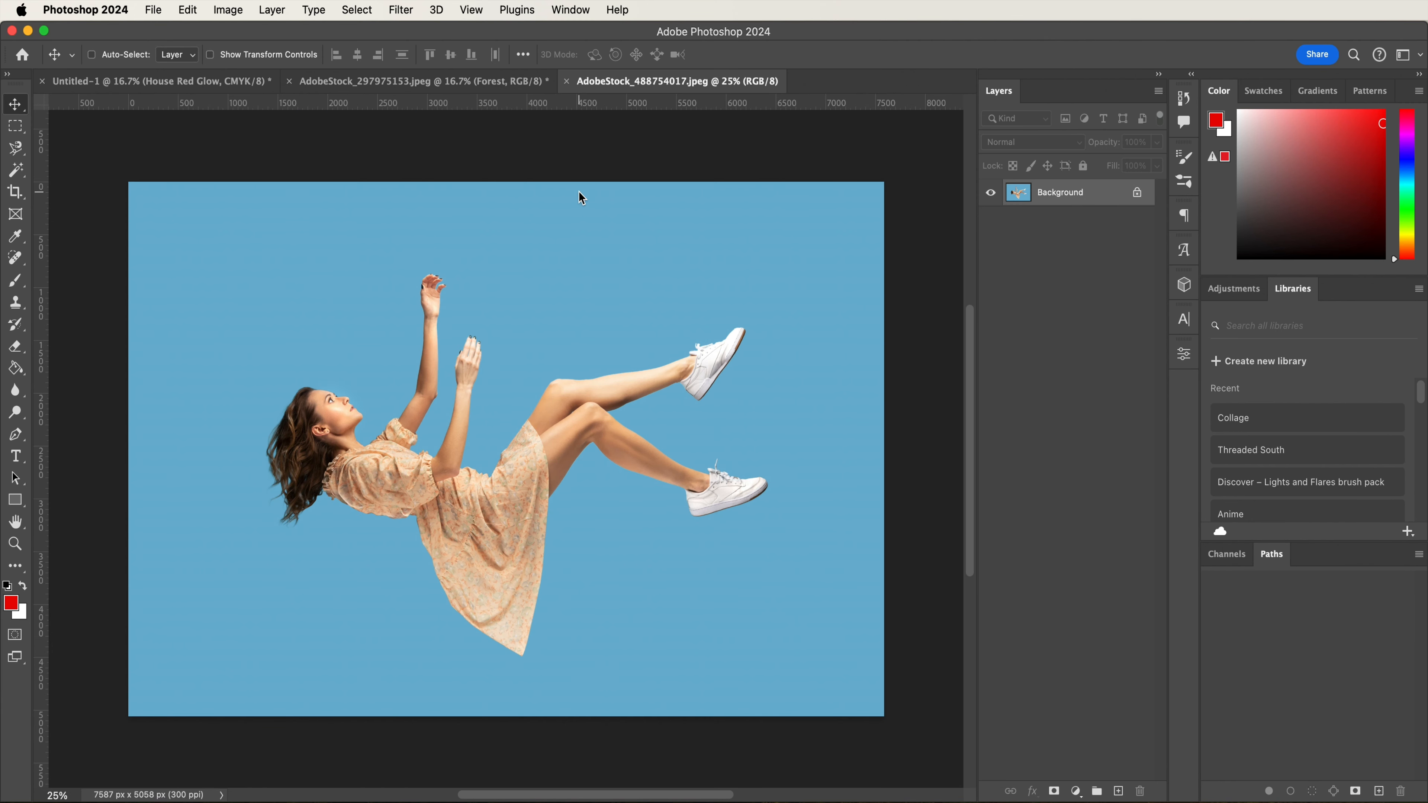
- Convert the photo's locked background into an editable layer named Girl Falling
double_click(1056, 197)
type("Girl Falling")
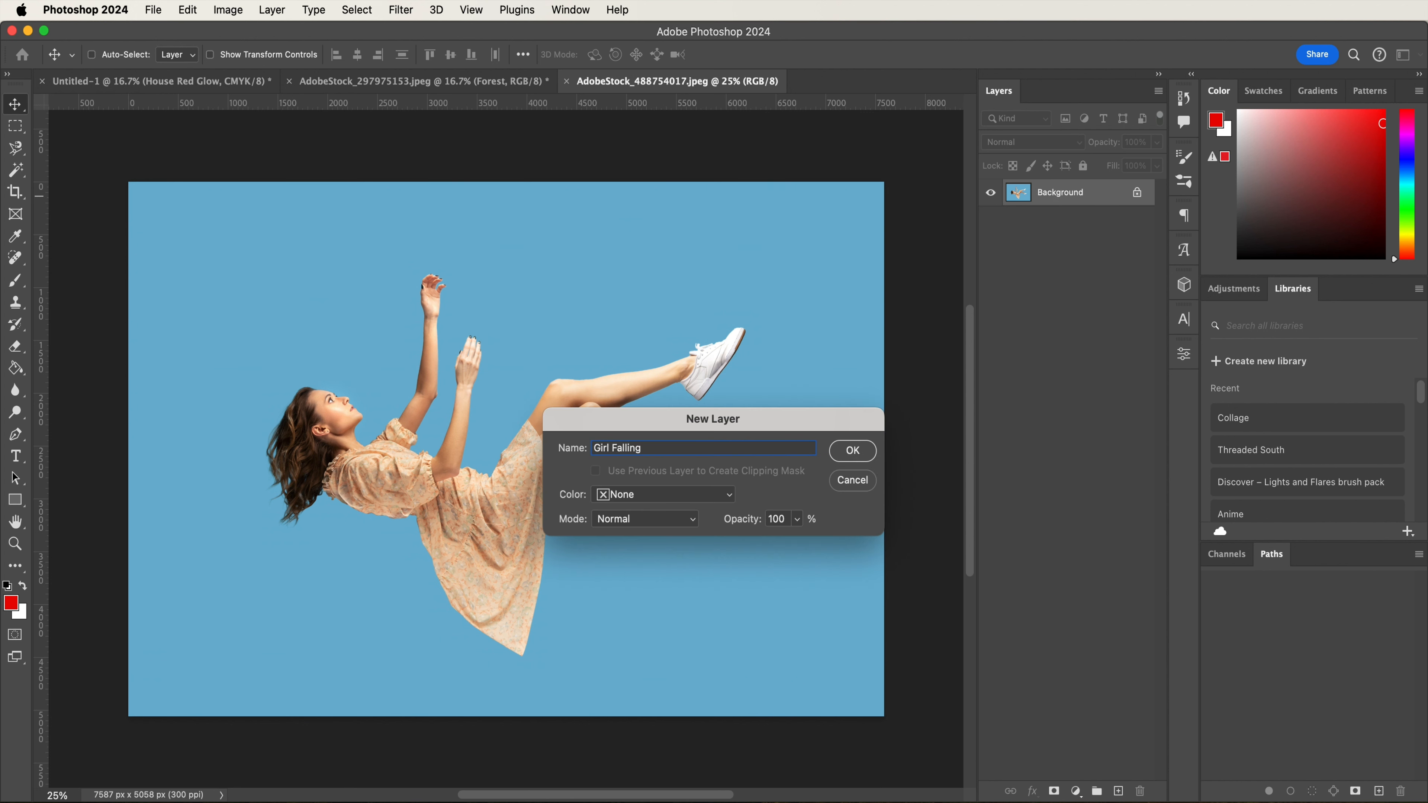
key("Return")
- Select the falling woman with Select Subject and mask out the blue backdrop on the Girl Falling layer
left_click(357, 10)
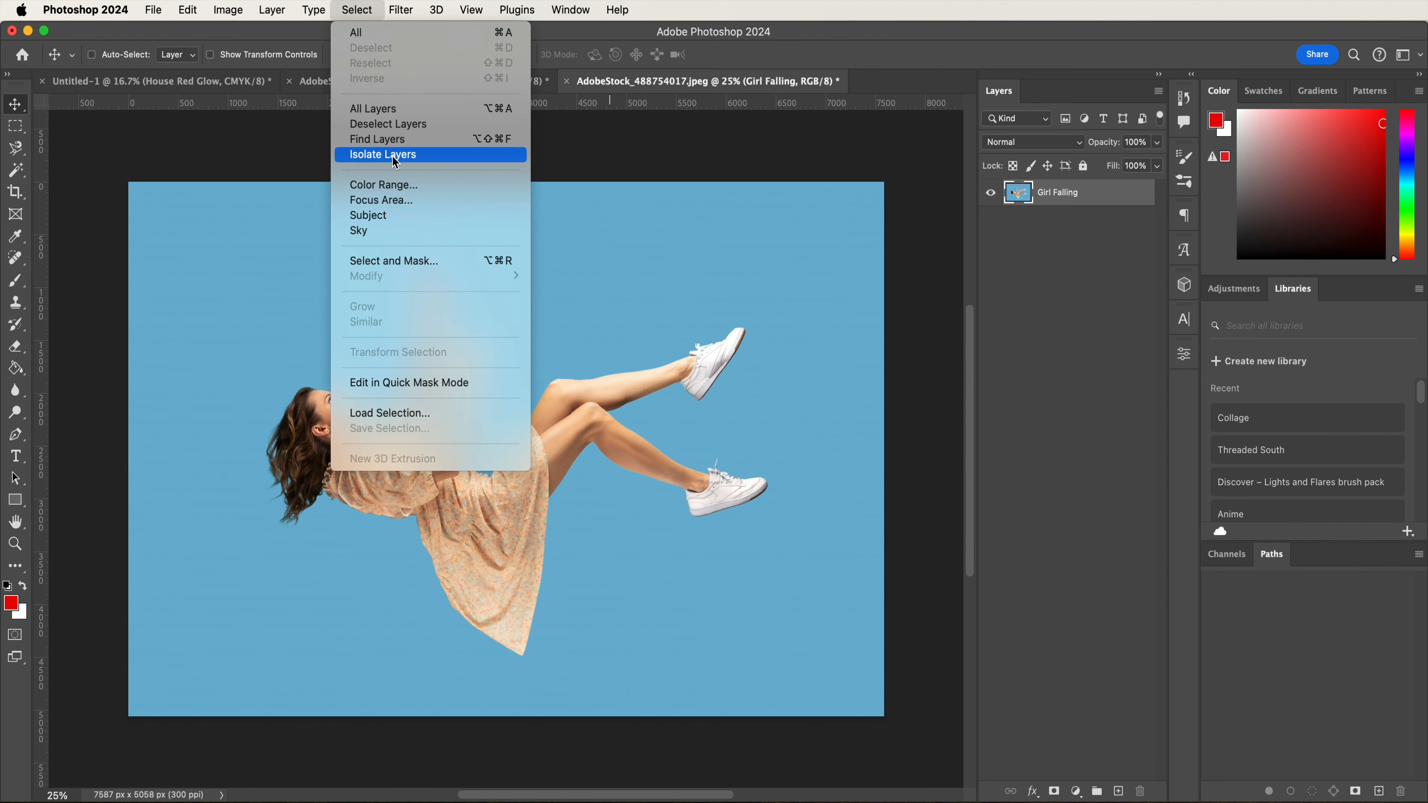
left_click(404, 214)
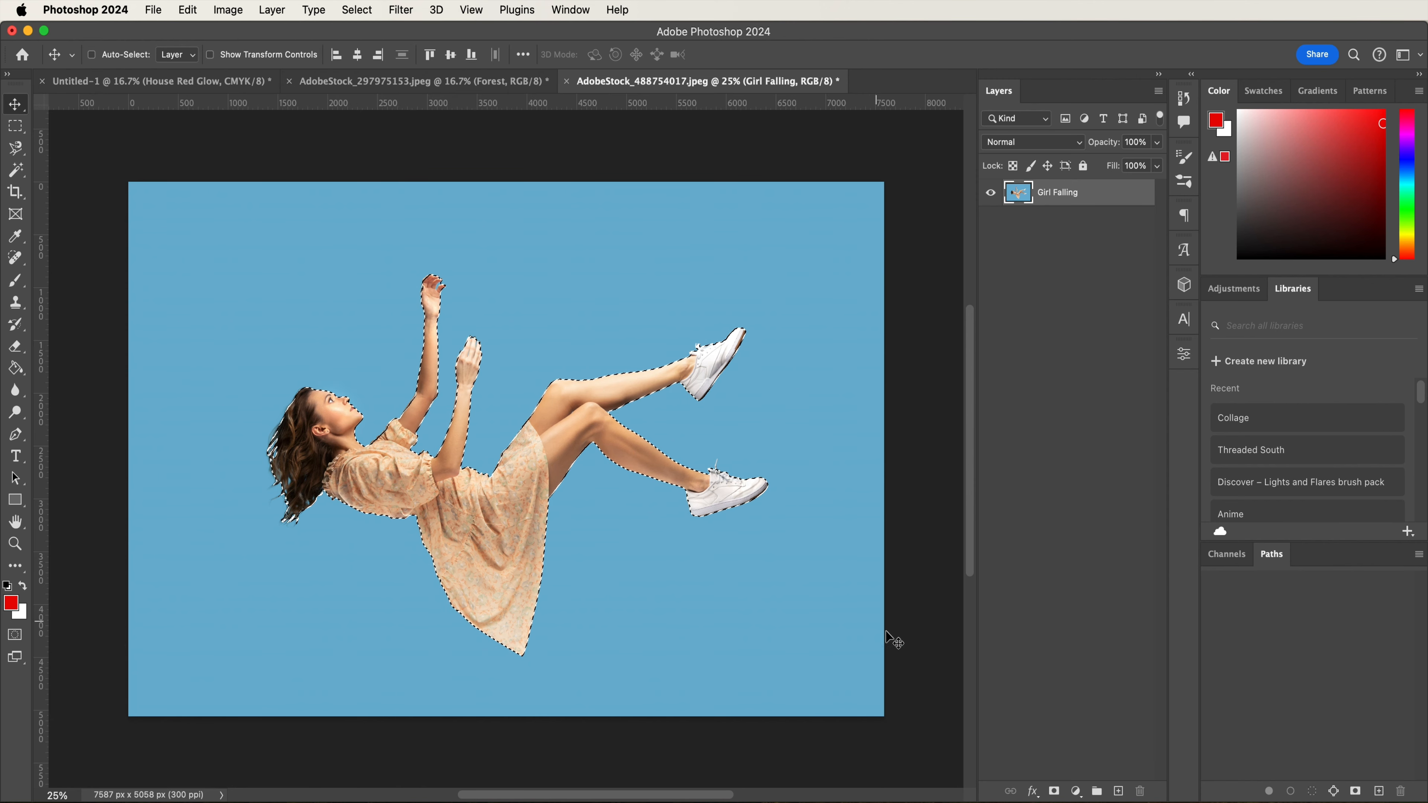
left_click(1054, 791)
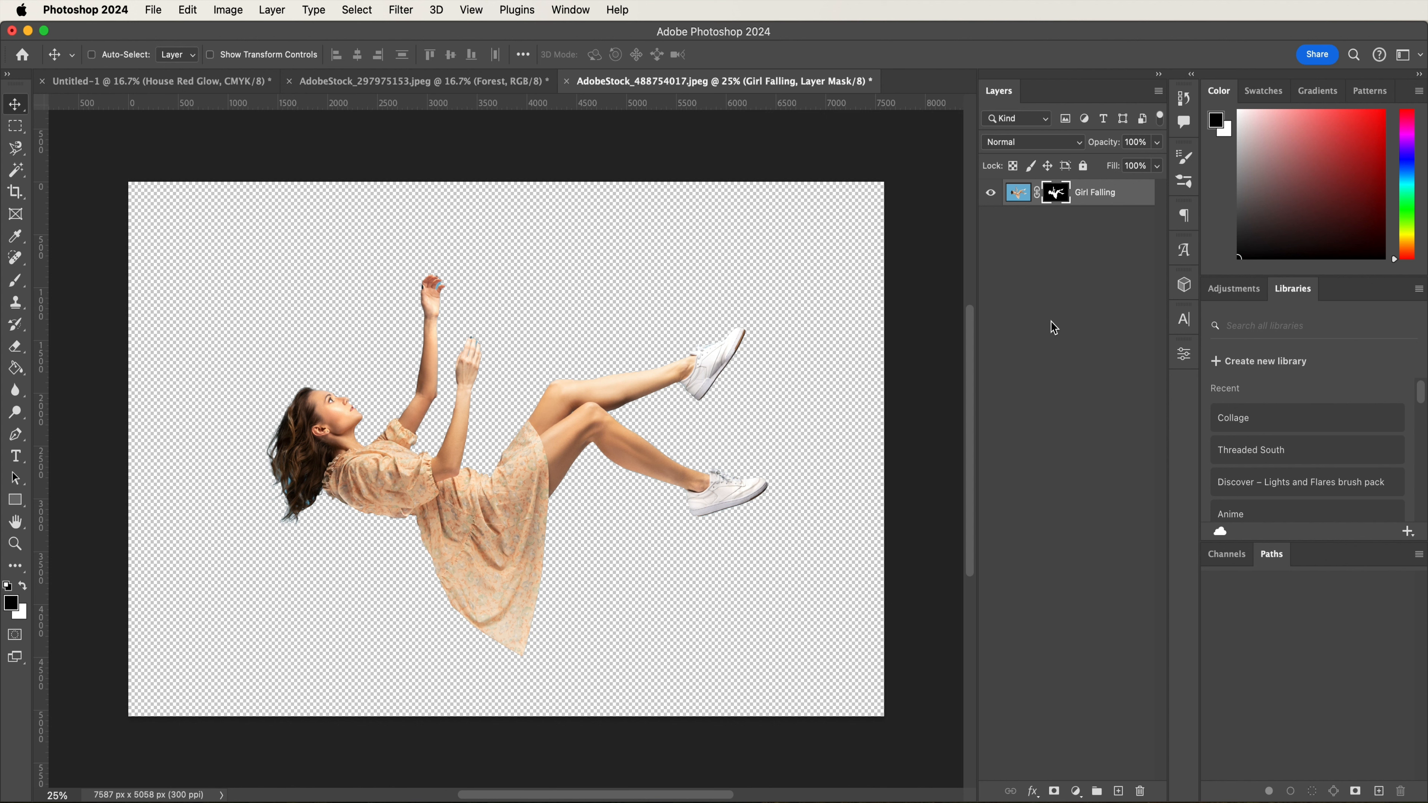
- Convert the Girl Falling layer to a smart object and place it in the poster document directly below the Cabin layer
left_click(1017, 193)
right_click(1092, 194)
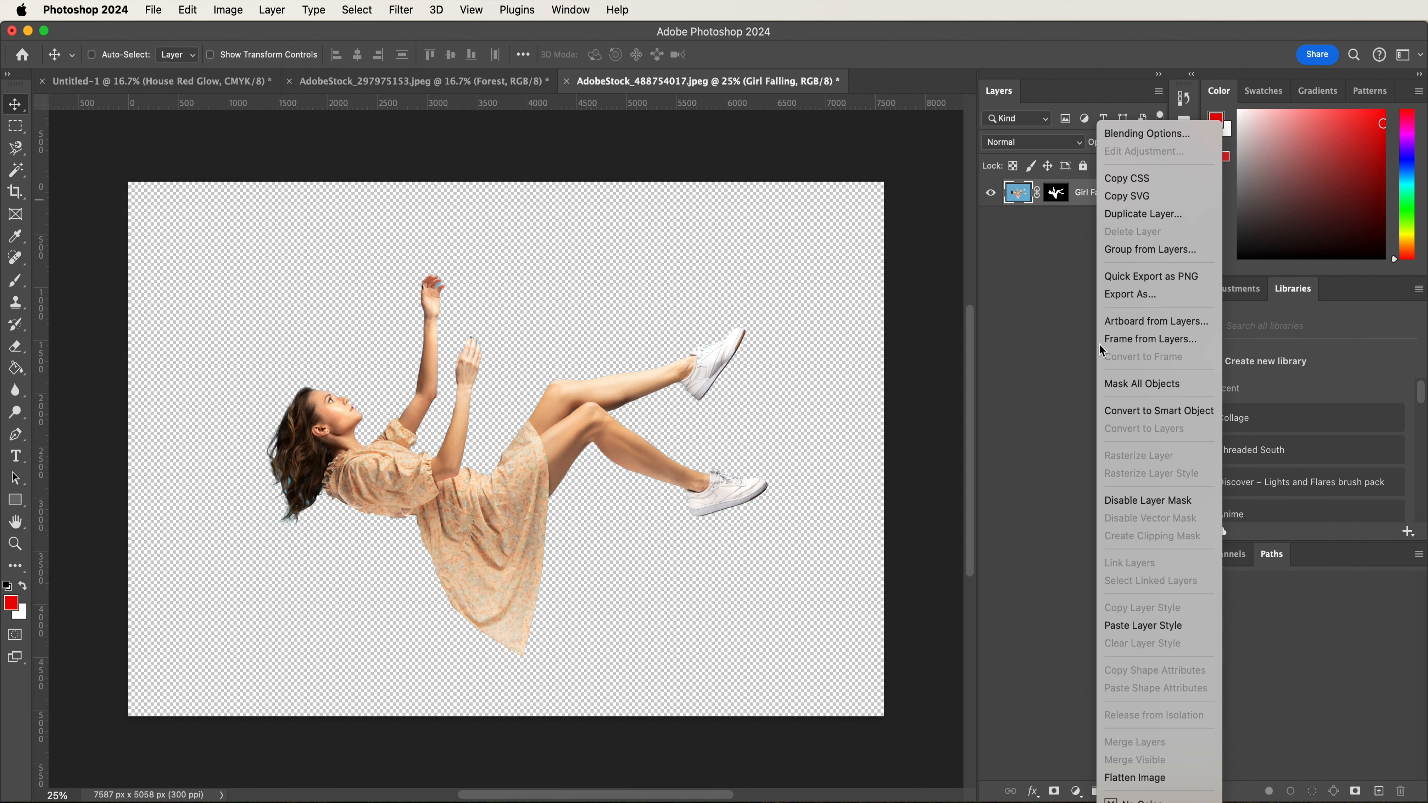
left_click(1125, 412)
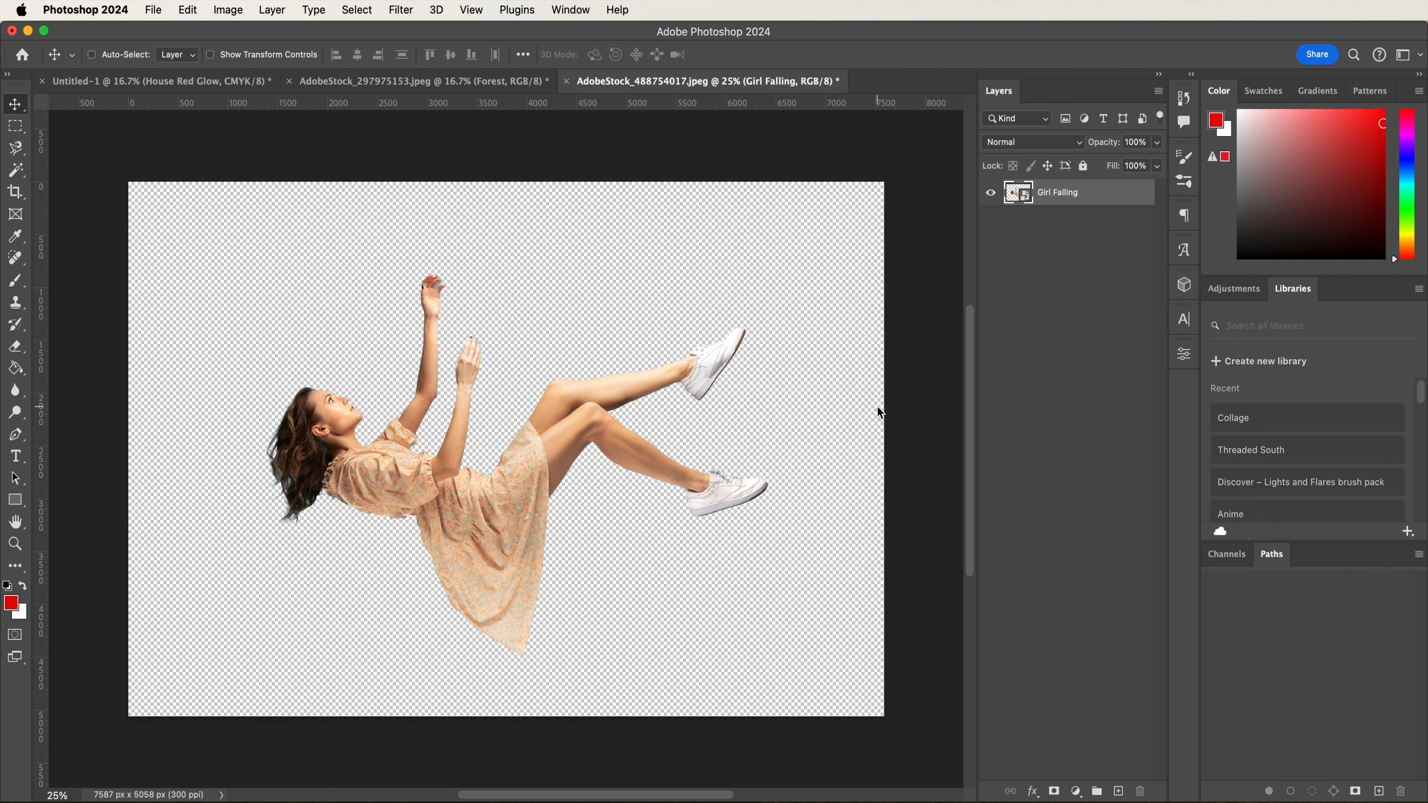
left_click_drag(443, 398, 457, 350)
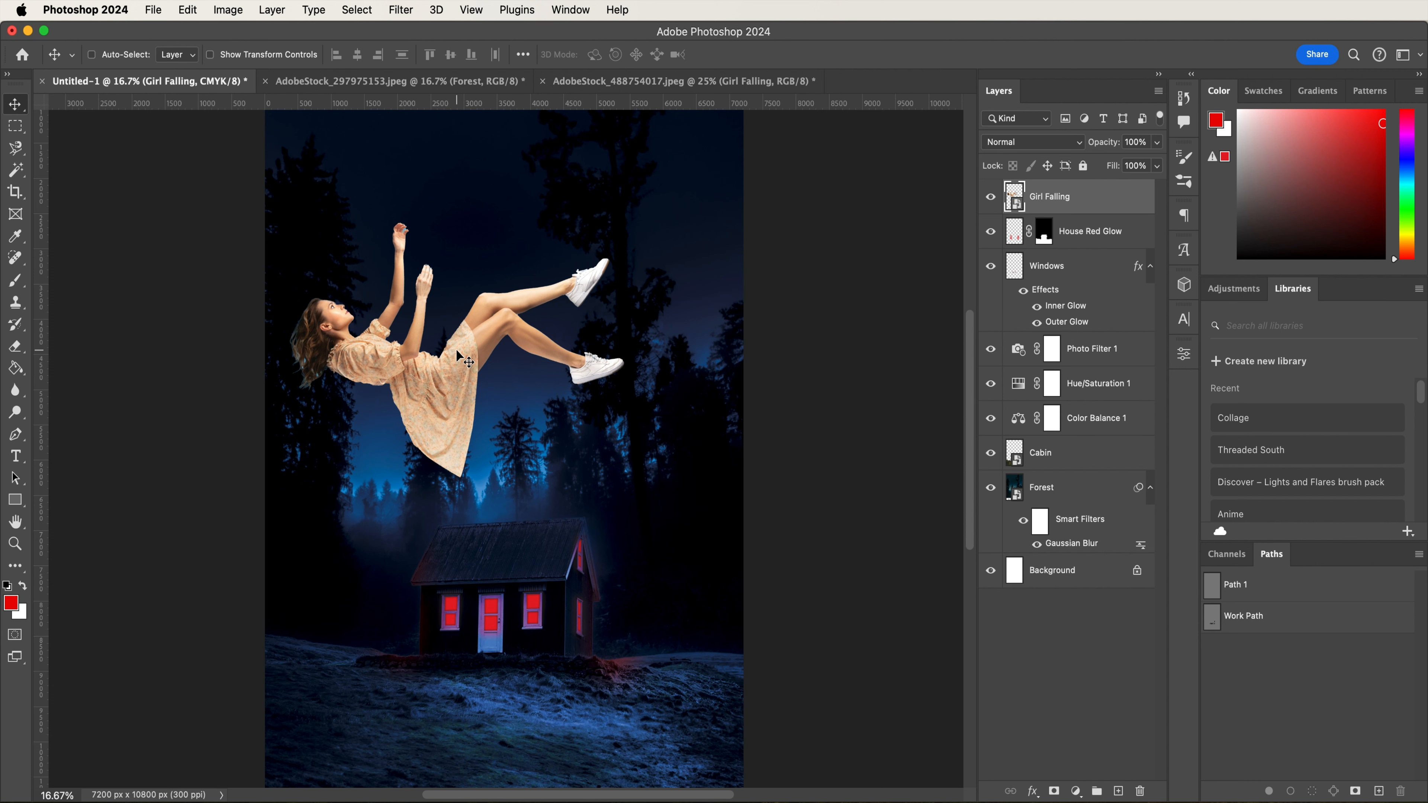
left_click_drag(1087, 202, 1076, 469)
- Scale the falling girl down to about 21% and position her just above the cabin roof
key("super+t")
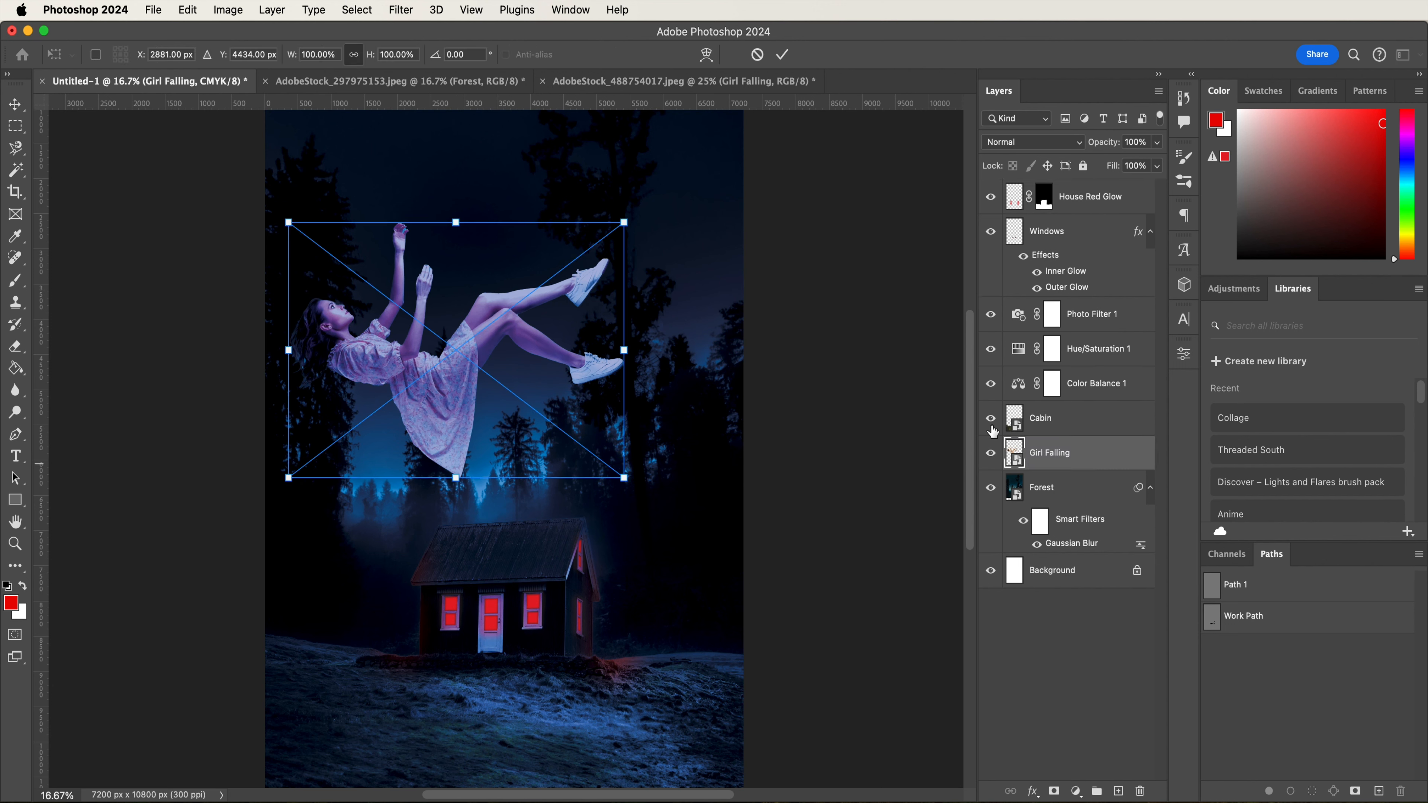
left_click_drag(288, 349, 535, 428)
left_click_drag(608, 351, 479, 466)
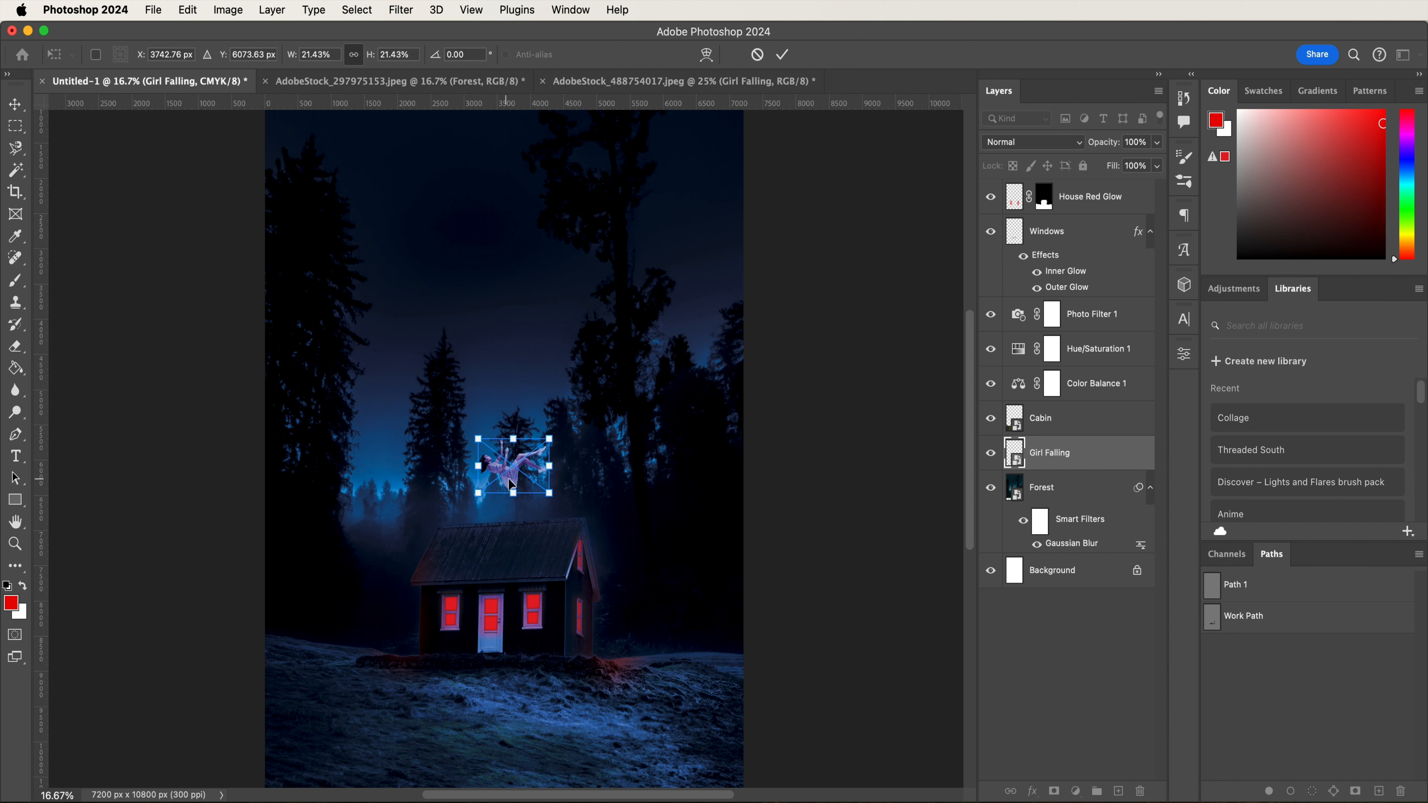
left_click_drag(526, 488, 534, 494)
key("Return")
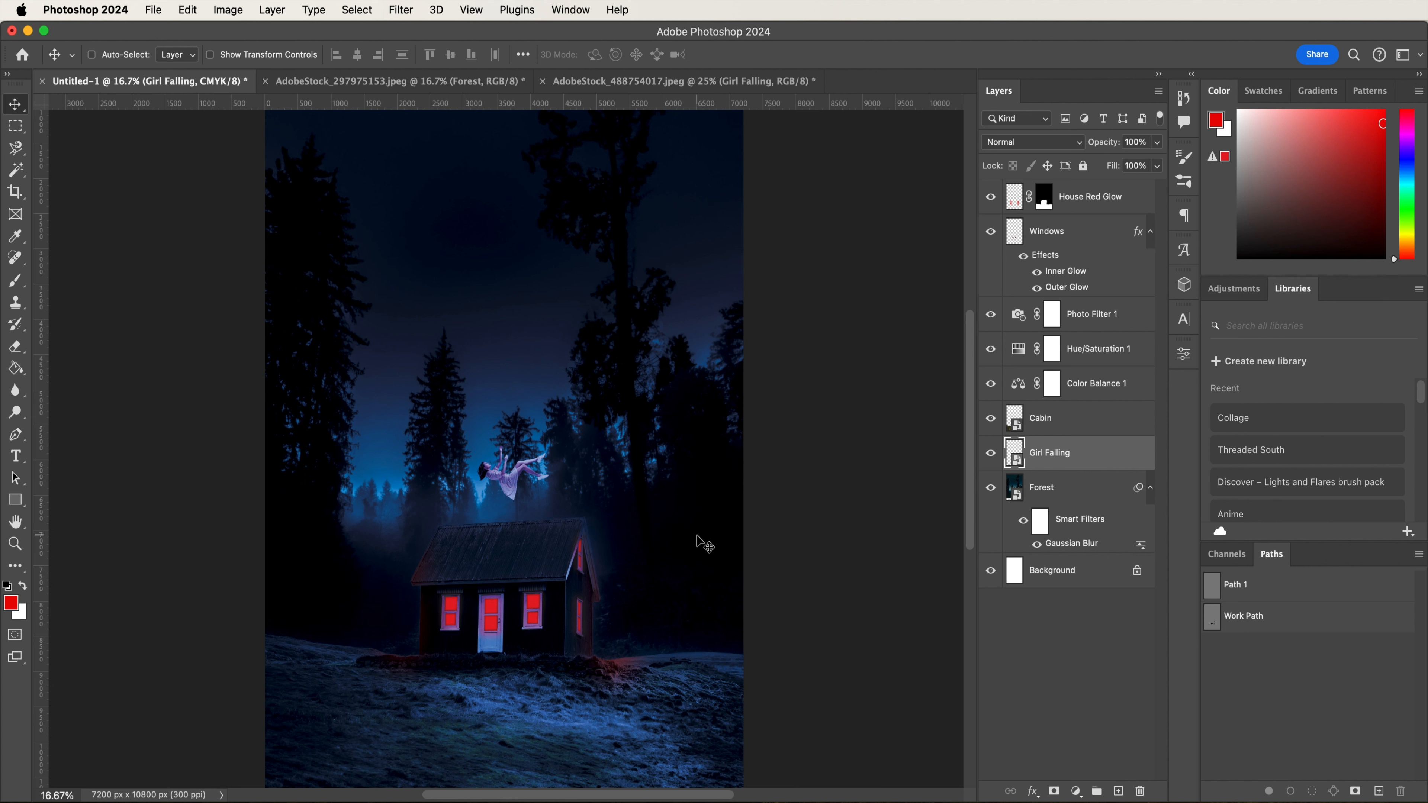
- Add a Levels adjustment layer above Girl Falling and clip it to that layer
left_click(1080, 797)
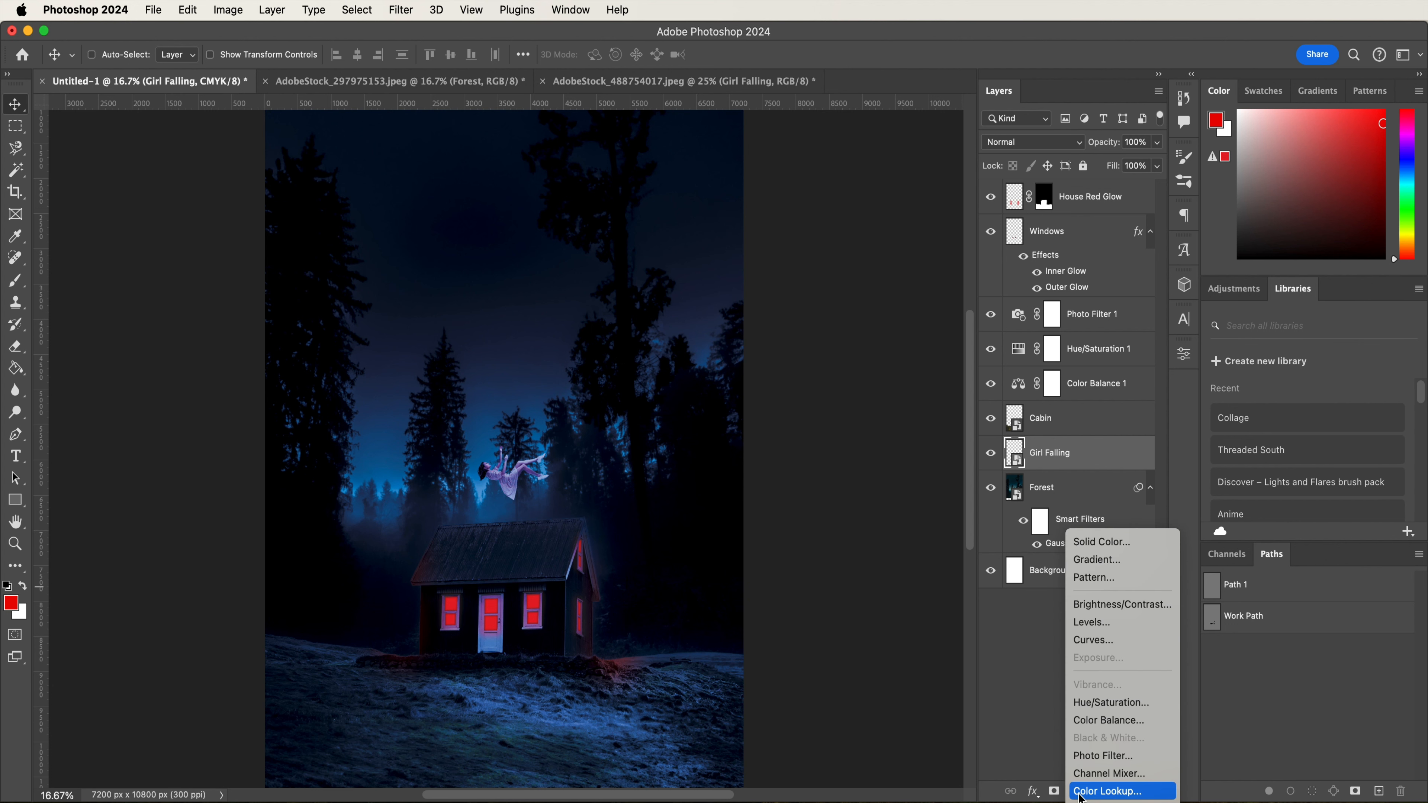
left_click(1091, 626)
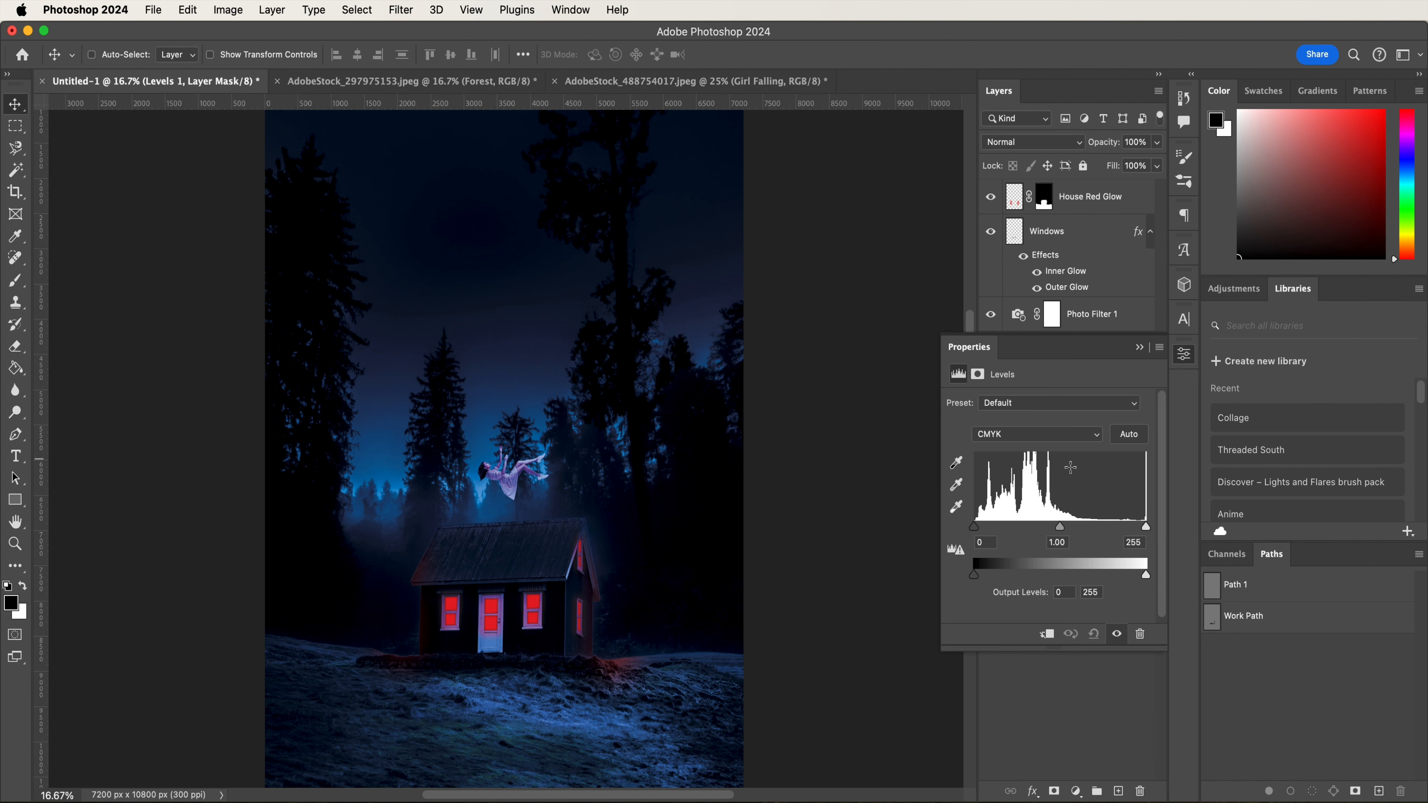
left_click_drag(1182, 355, 1272, 303)
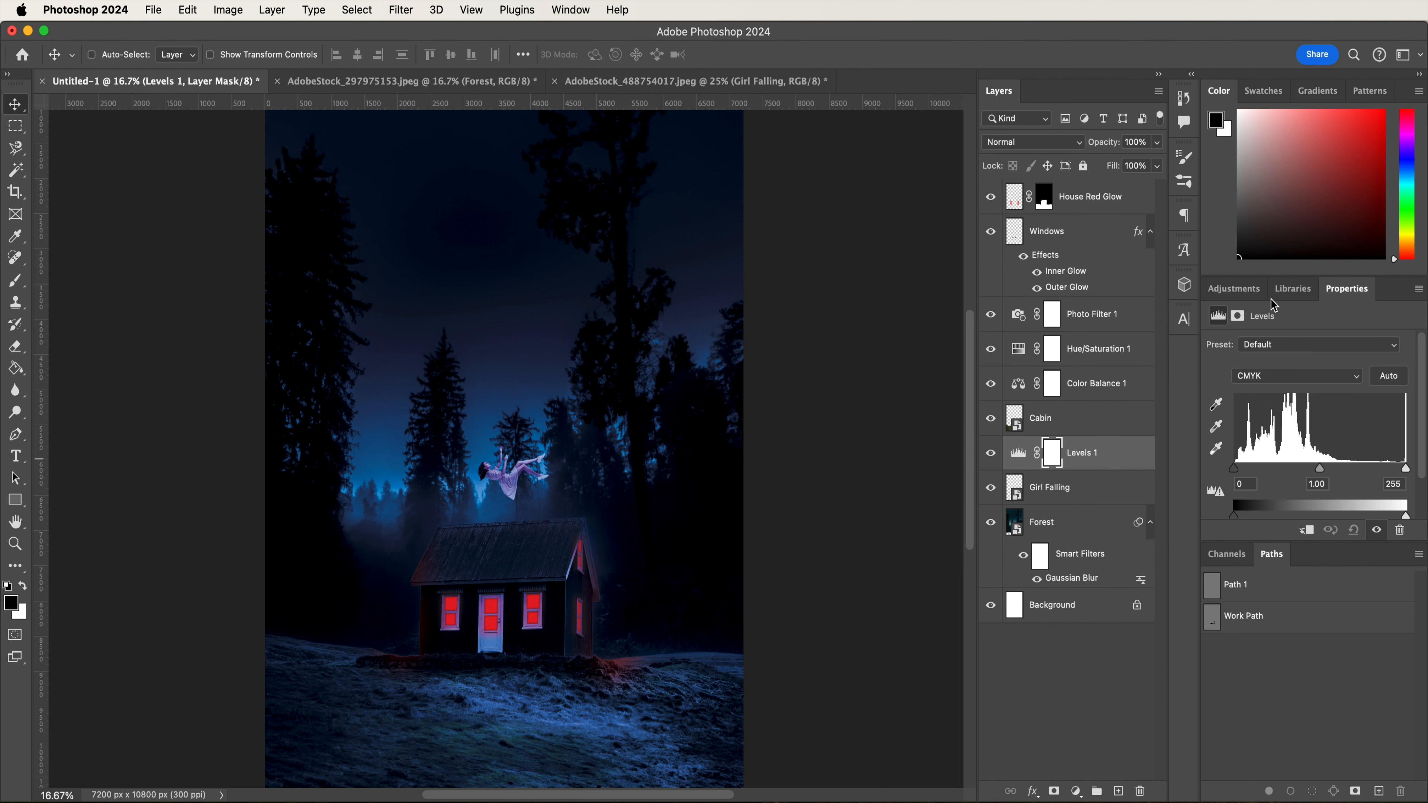
right_click(1103, 460)
left_click(1113, 544)
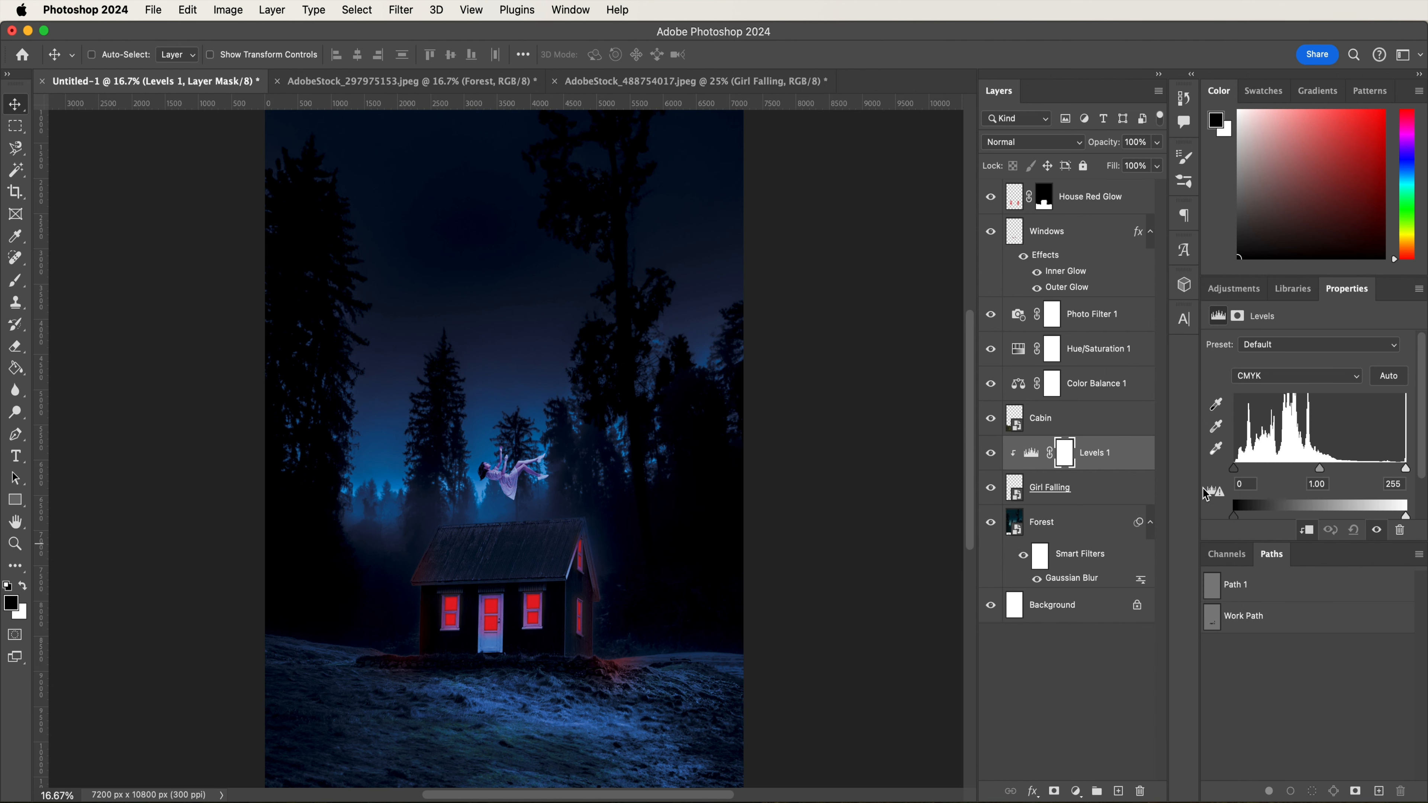
- Set the Levels midtone input to 0.14 and the white output level to 211
double_click(1325, 484)
type("0.14")
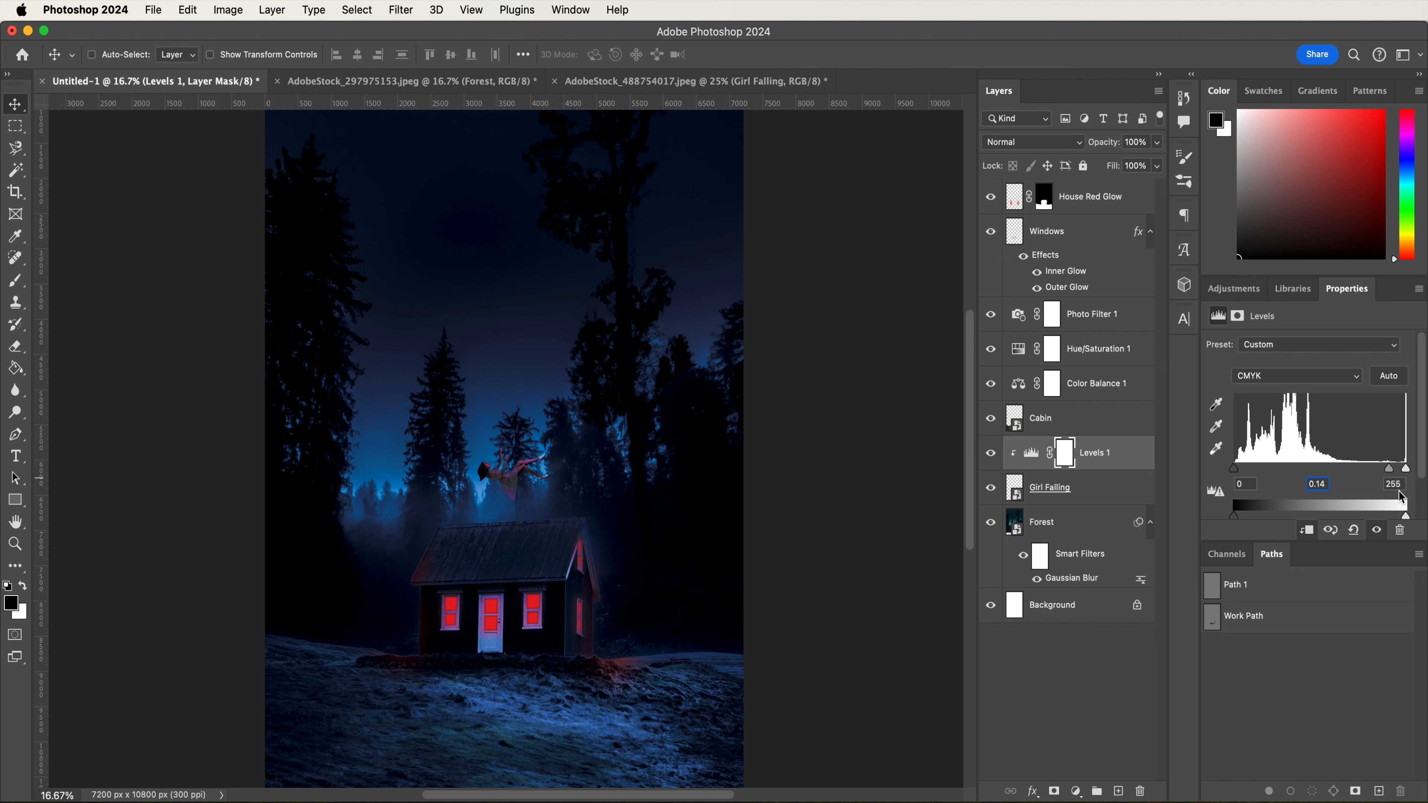
left_click(1421, 475)
left_click_drag(1421, 475, 1423, 529)
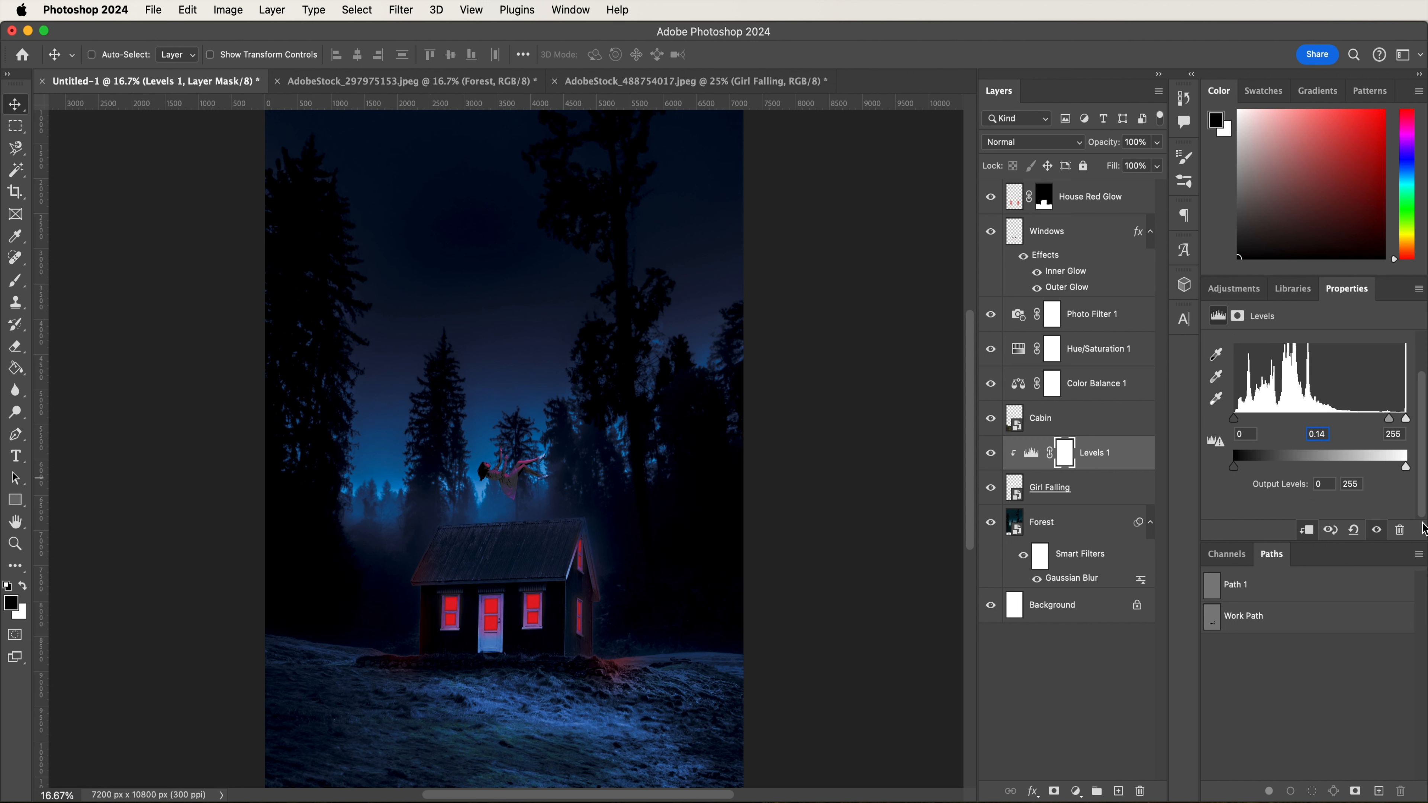
double_click(1351, 483)
type("211")
- Add a Brightness/Contrast adjustment layer above Levels 1 and clip it to Girl Falling
left_click(1075, 791)
left_click(1096, 604)
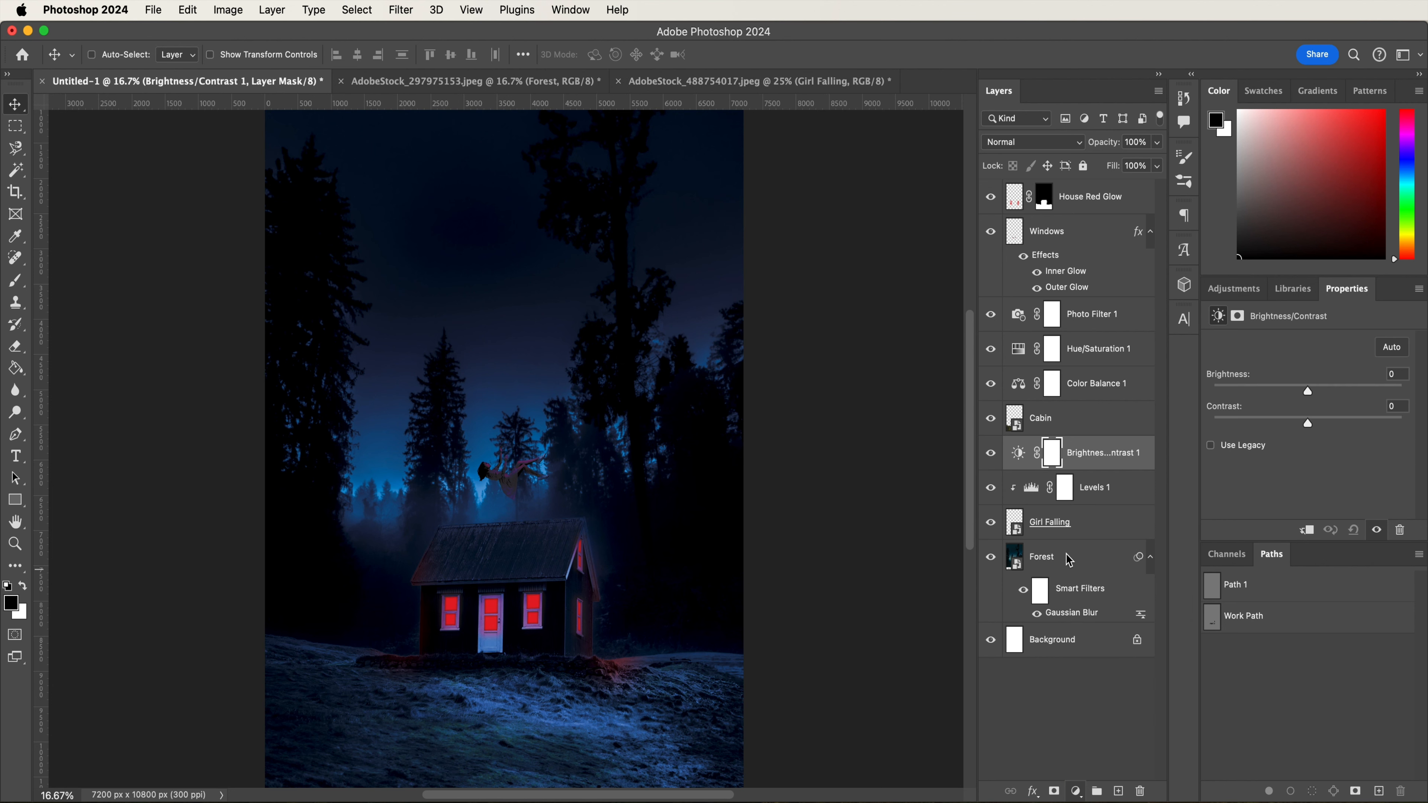
right_click(1082, 462)
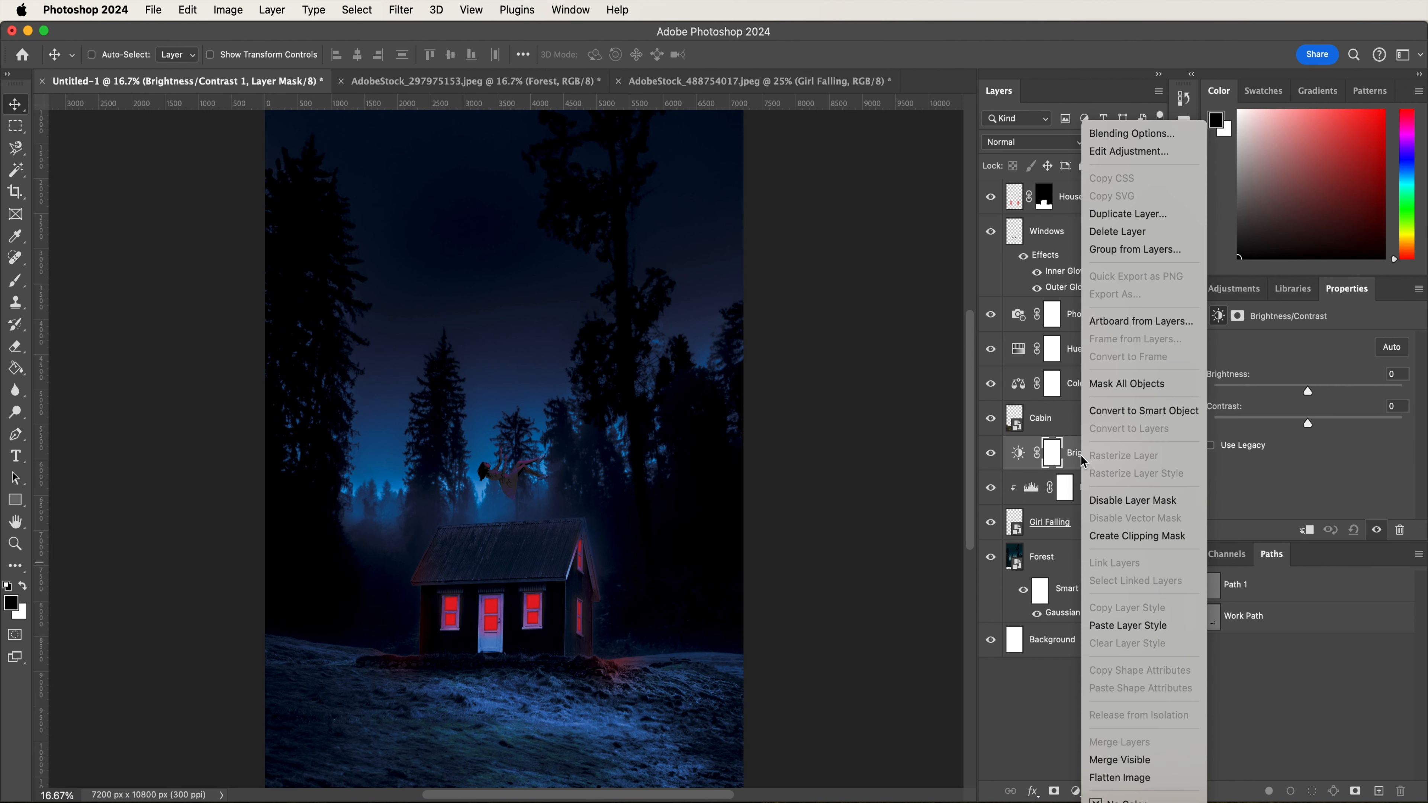
left_click(1107, 539)
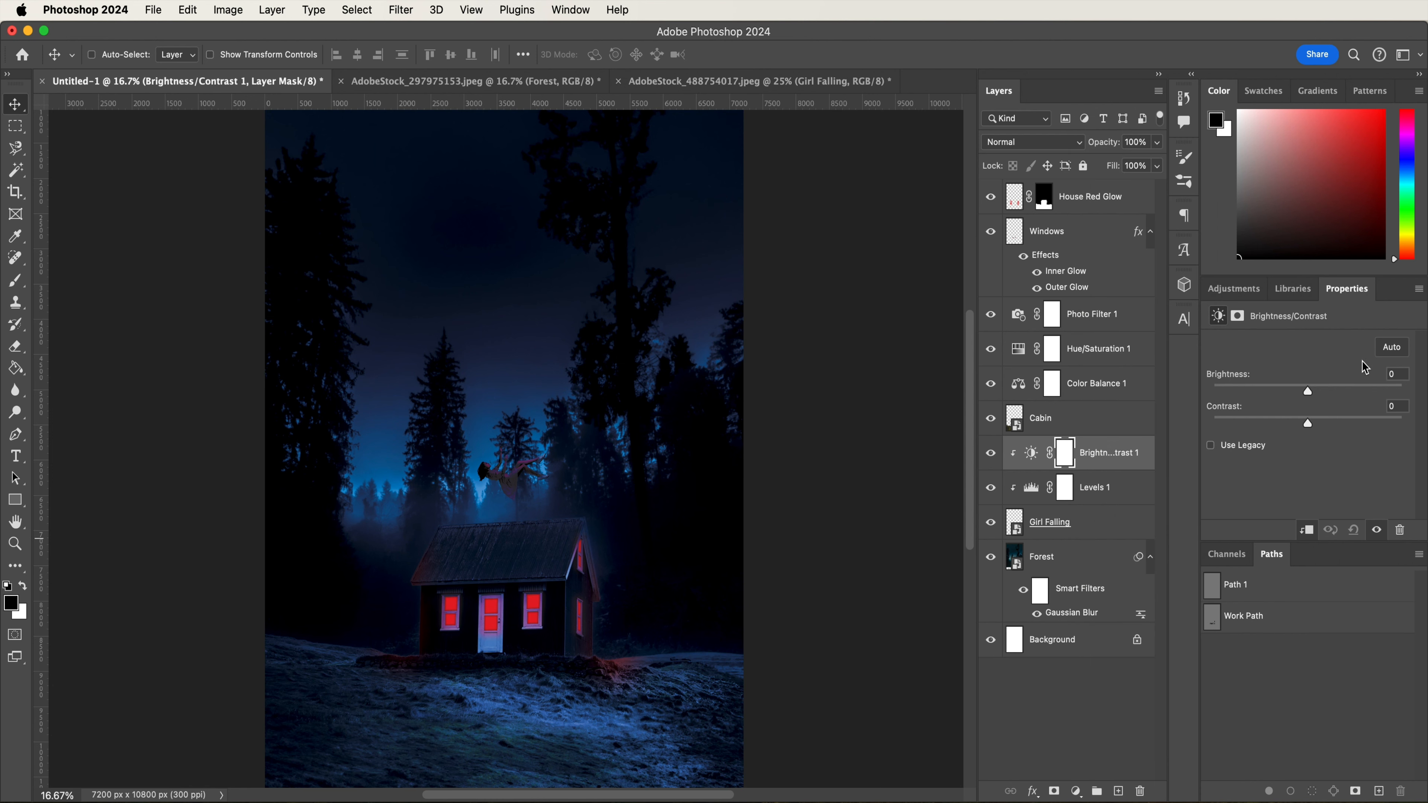
- Set the girl's brightness to -88 and contrast to 100 in the Brightness/Contrast adjustment
type("-88")
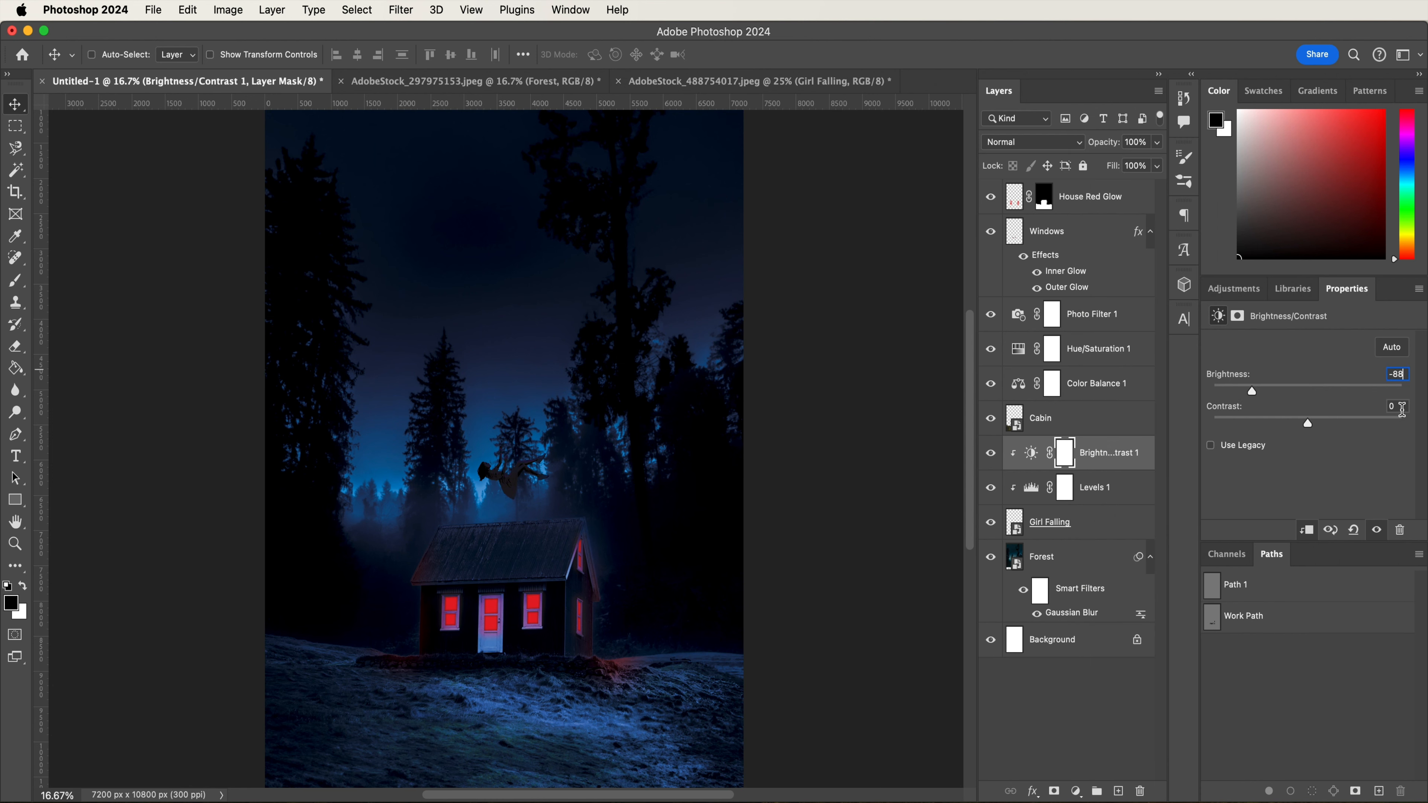
left_click(1402, 409)
key("BackSpace")
type("100")
key("Return")
- Create a new layer named Red Glow above the Brightness/Contrast adjustment and clip it to Girl Falling
left_click(1117, 791)
double_click(1039, 453)
type("Red Glow")
key("Return")
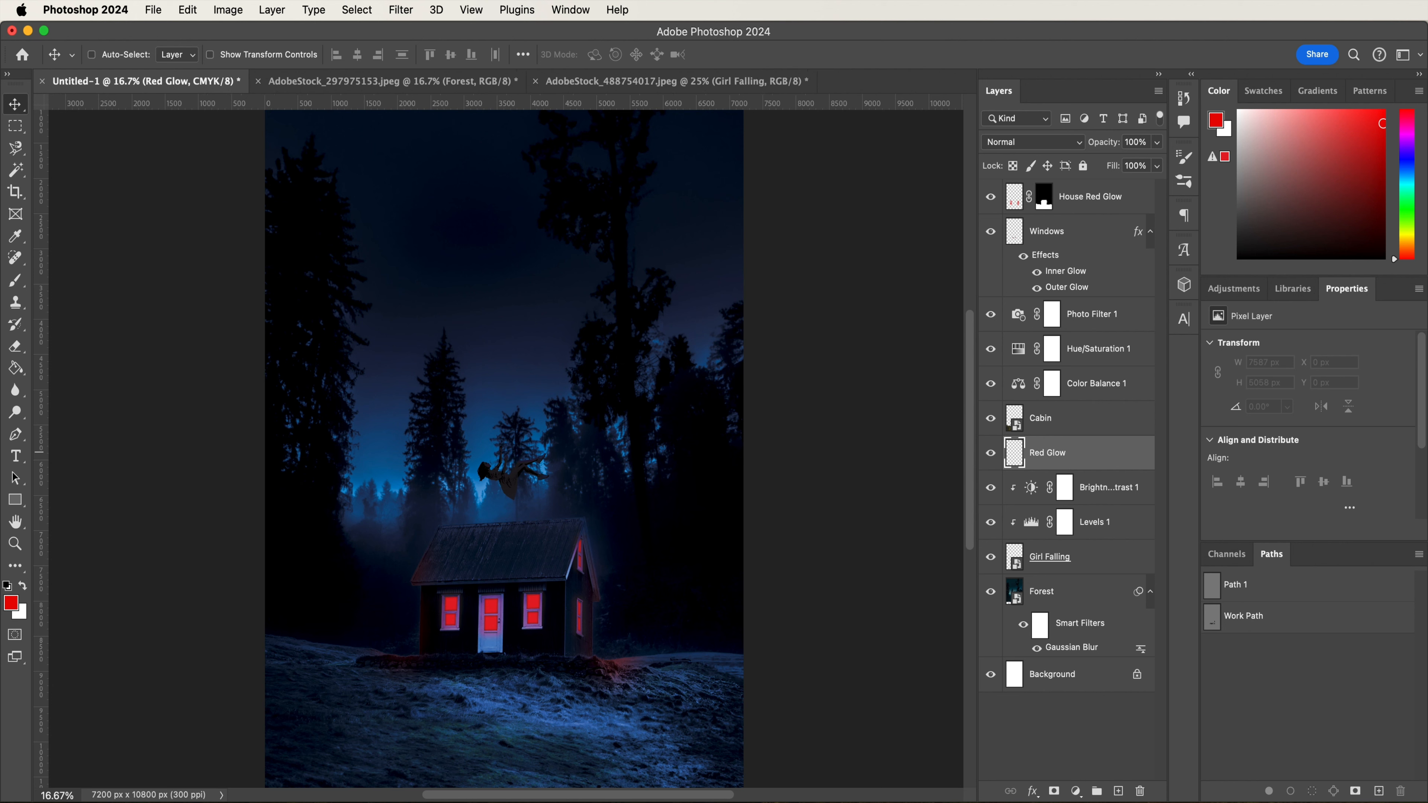
right_click(1083, 460)
left_click(1114, 537)
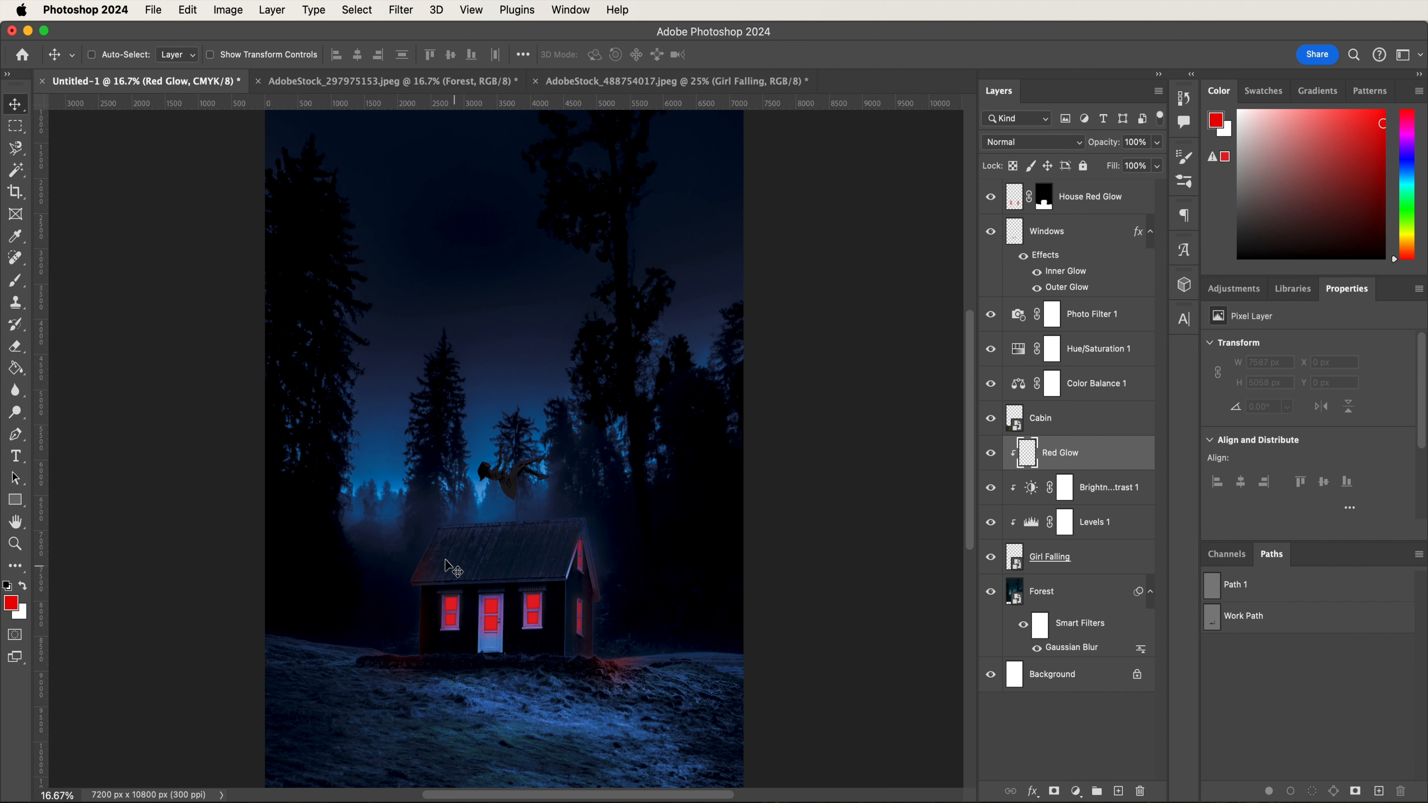
- Paint red along the underside of the falling girl on the Red Glow layer with a 500 px brush
key("b")
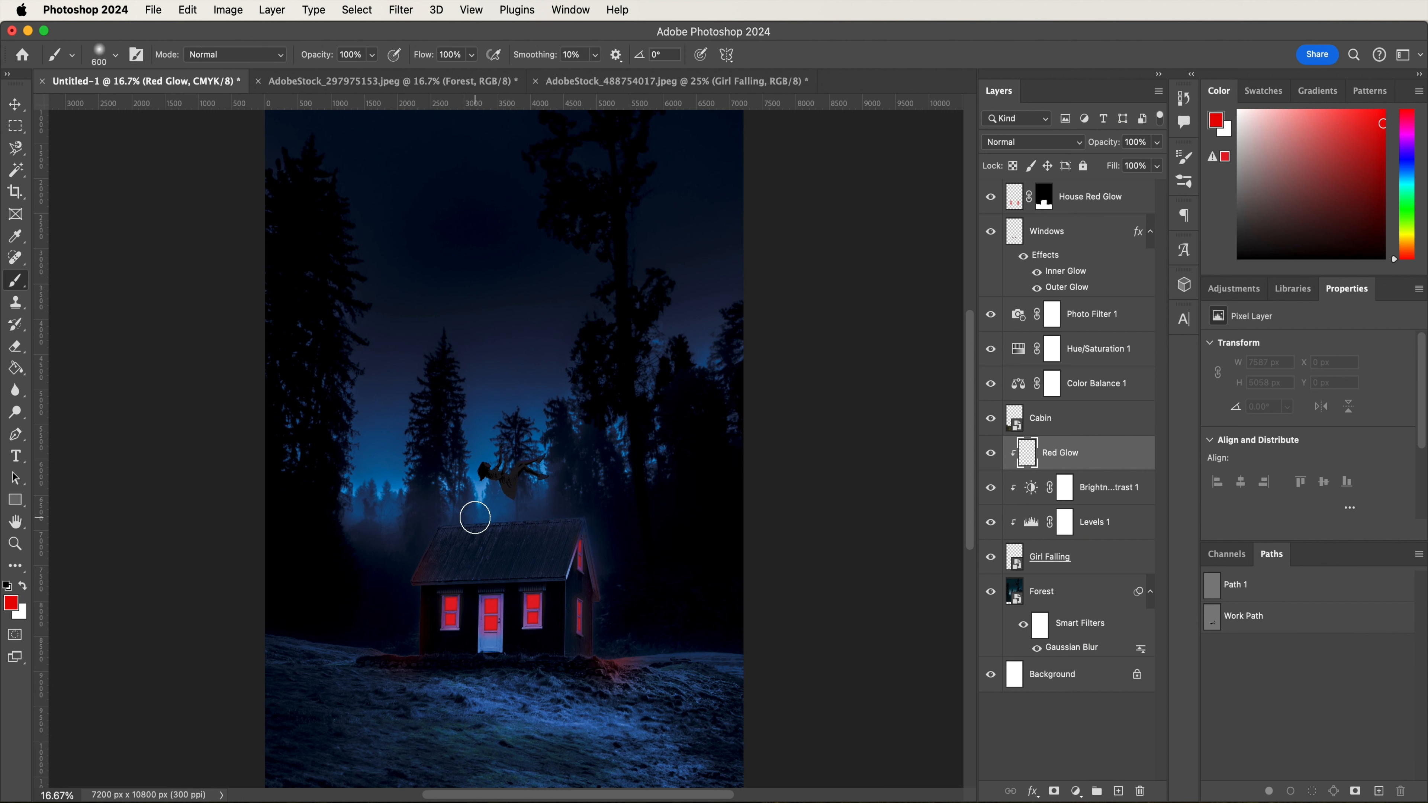
key("bracketleft")
left_click(477, 484)
mouse_move(478, 488)
left_mouse_down()
mouse_move(504, 504)
mouse_move(545, 491)
left_mouse_up()
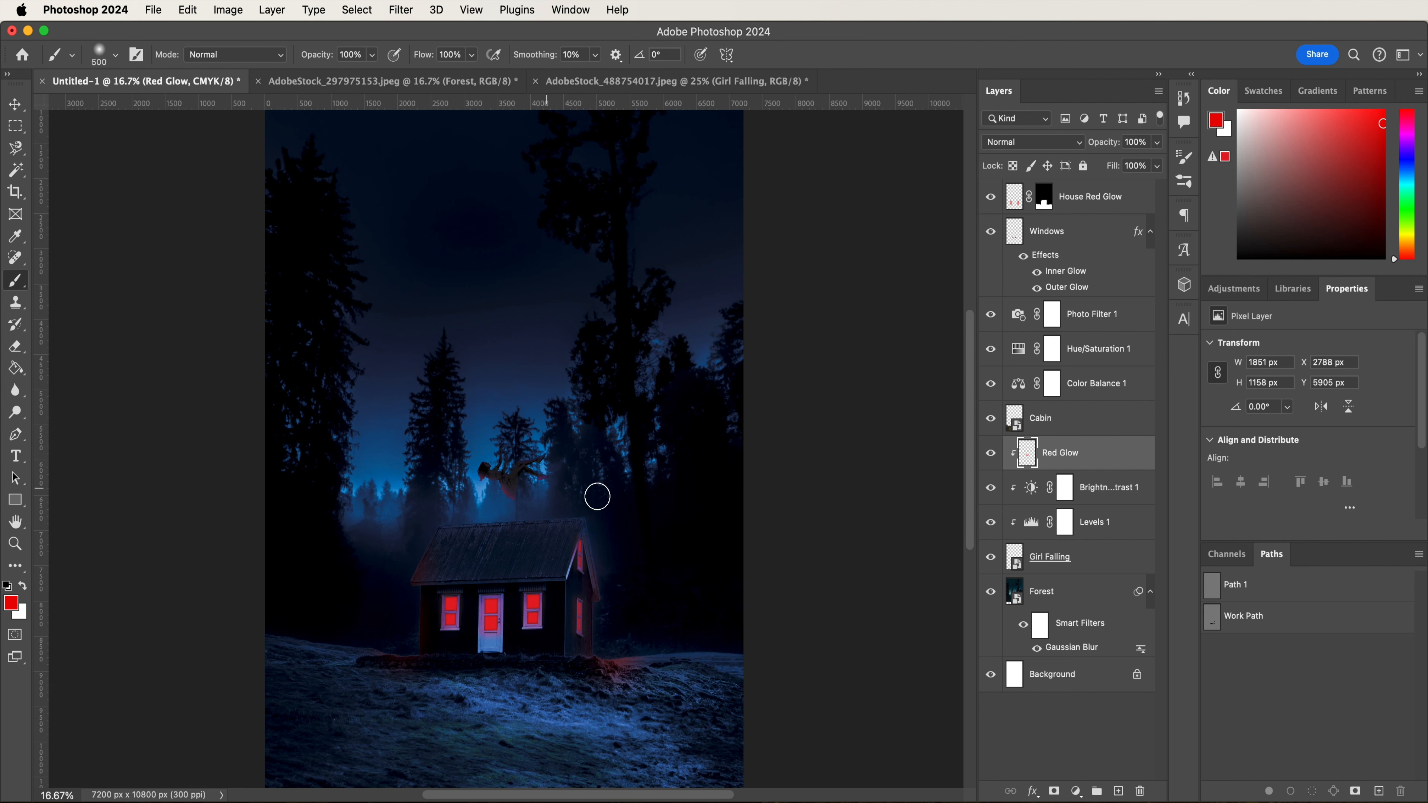
- Set the Red Glow layer's blend mode to Exclusion and dab more red beside the girl's head
key("super+equal")
key("super+equal")
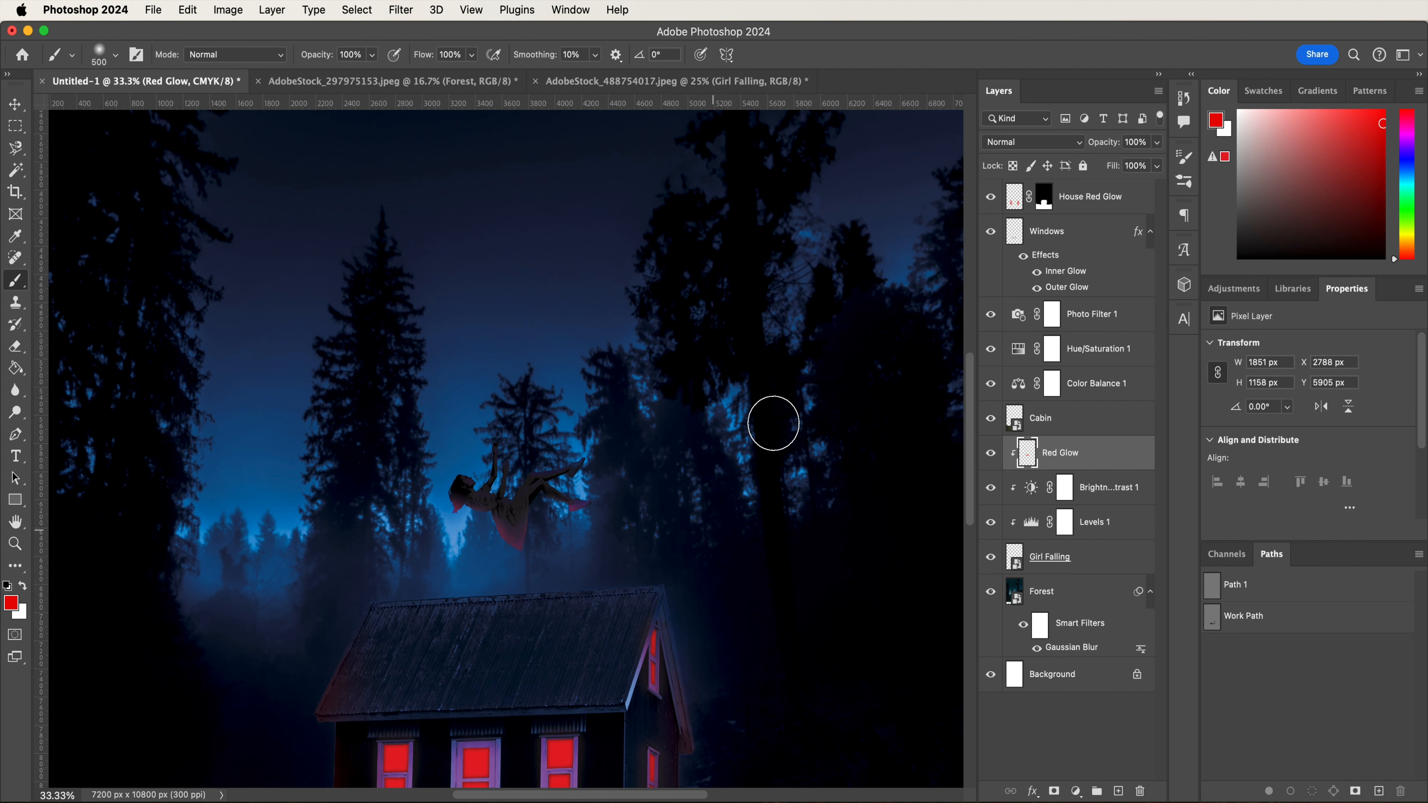
left_click(996, 146)
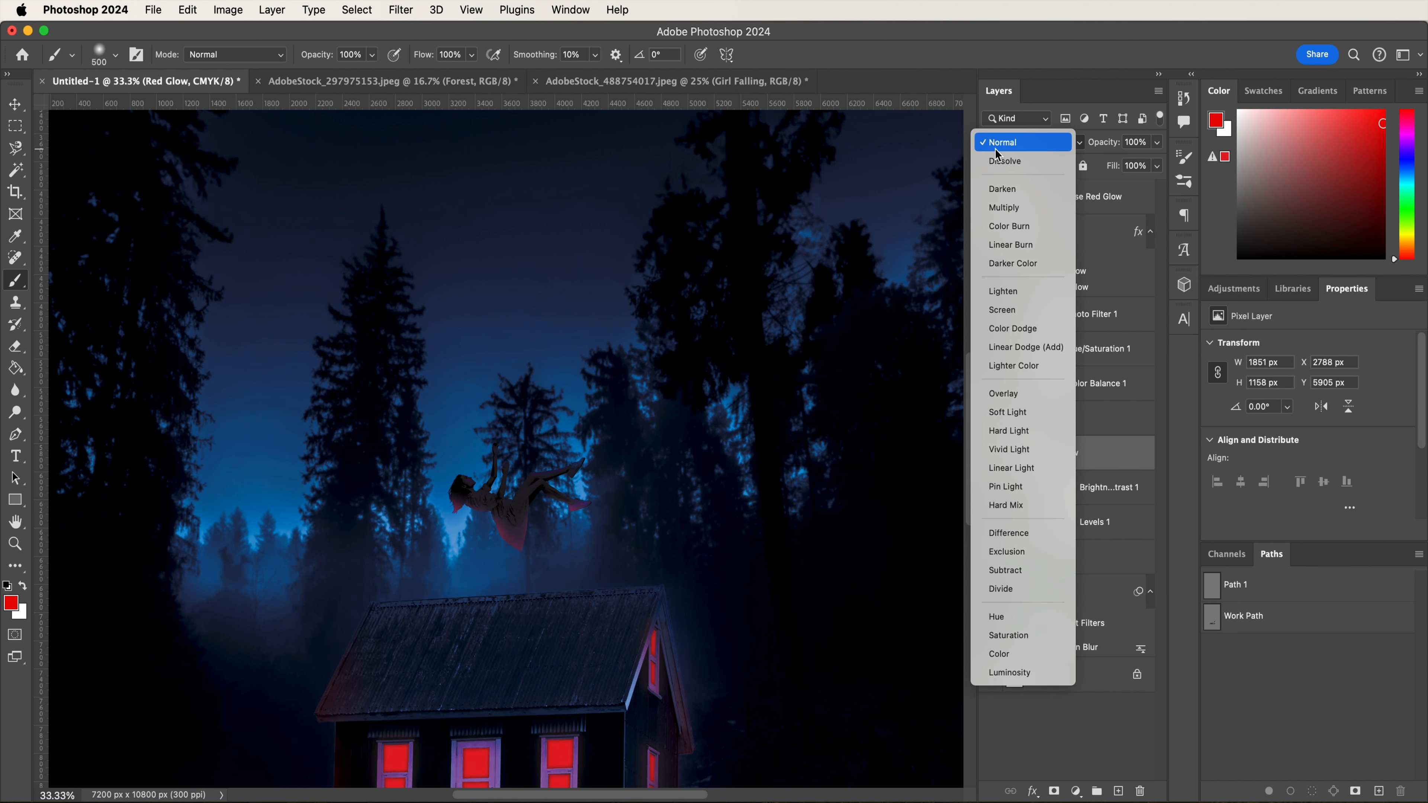
left_click(992, 553)
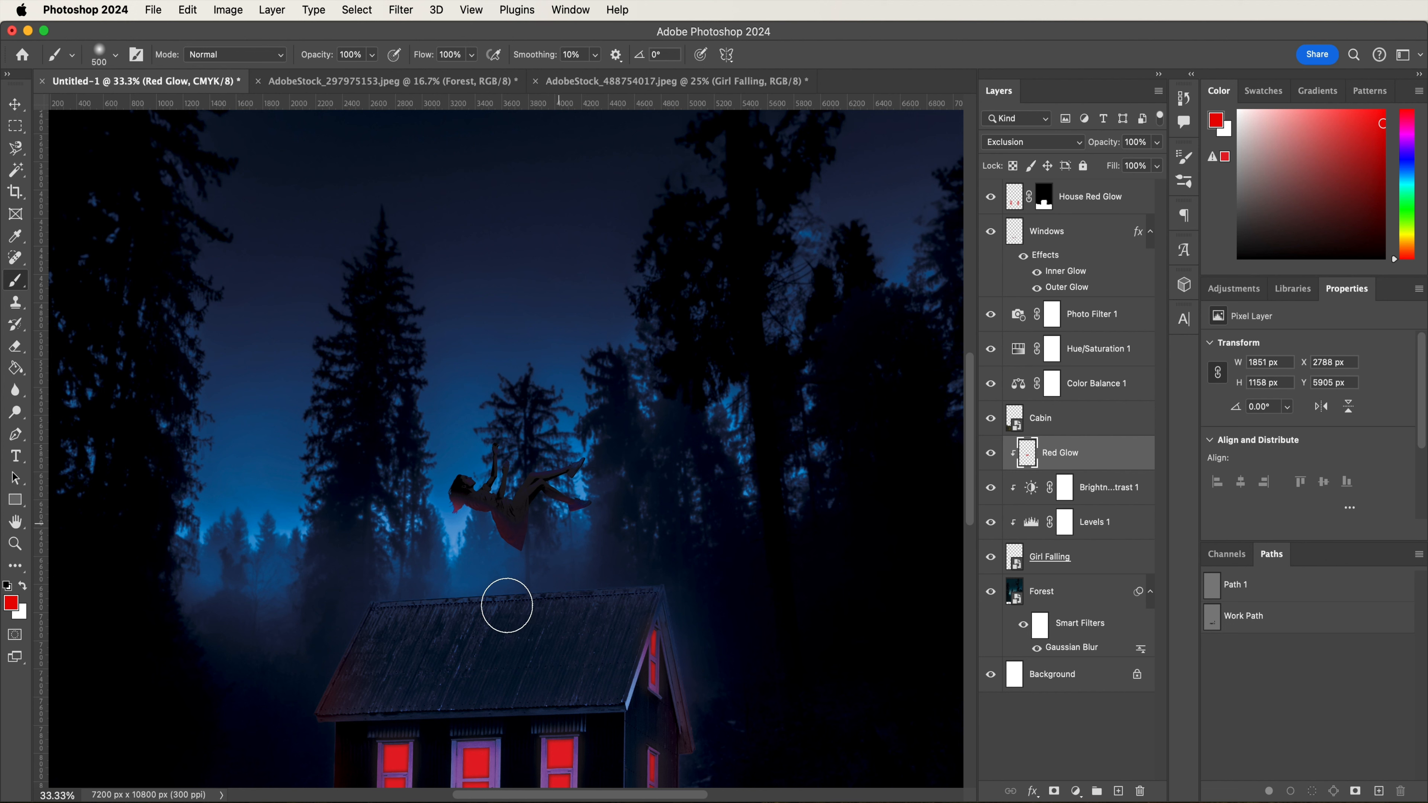
left_click(428, 482)
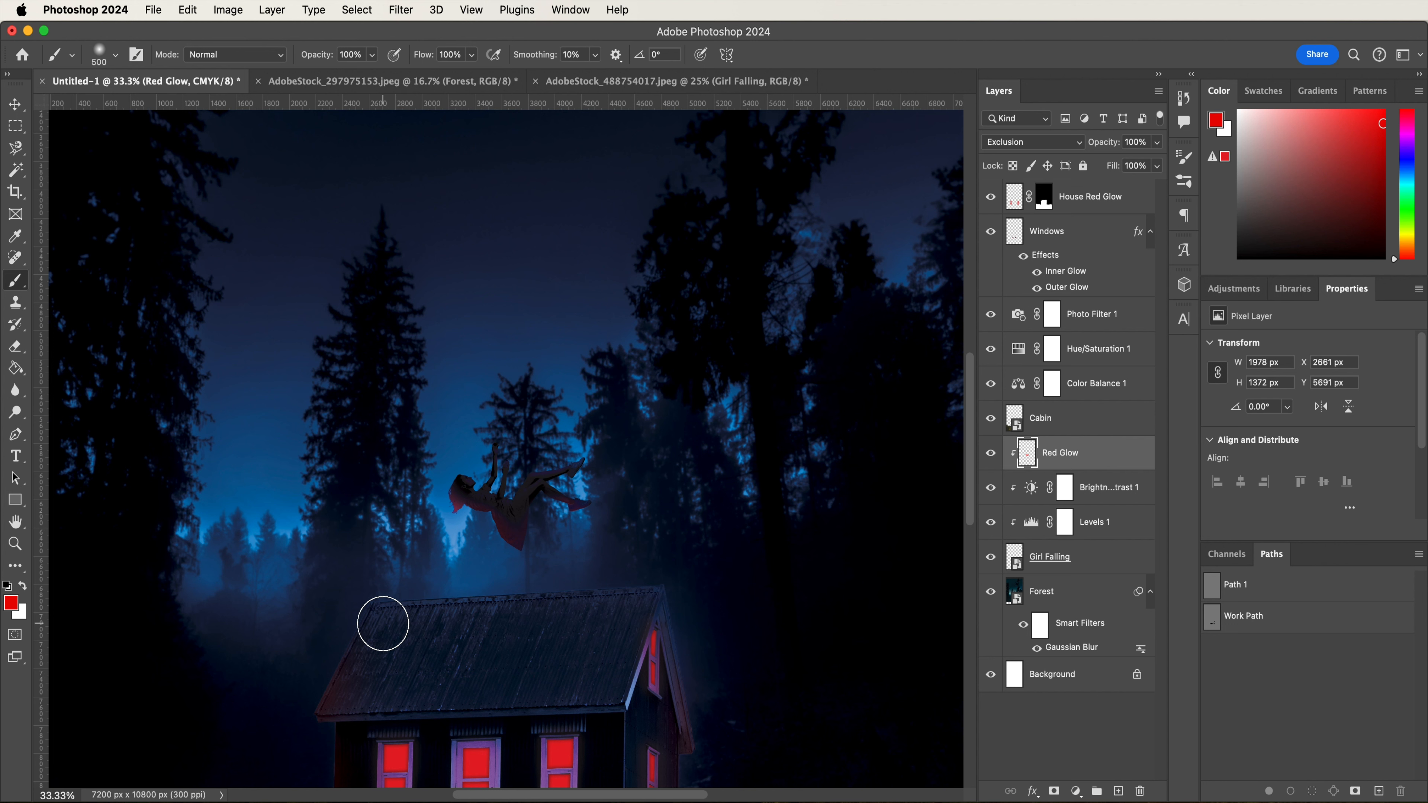
- Create a new layer named Blue Glow above the clipped Red Glow layer
left_click(1117, 791)
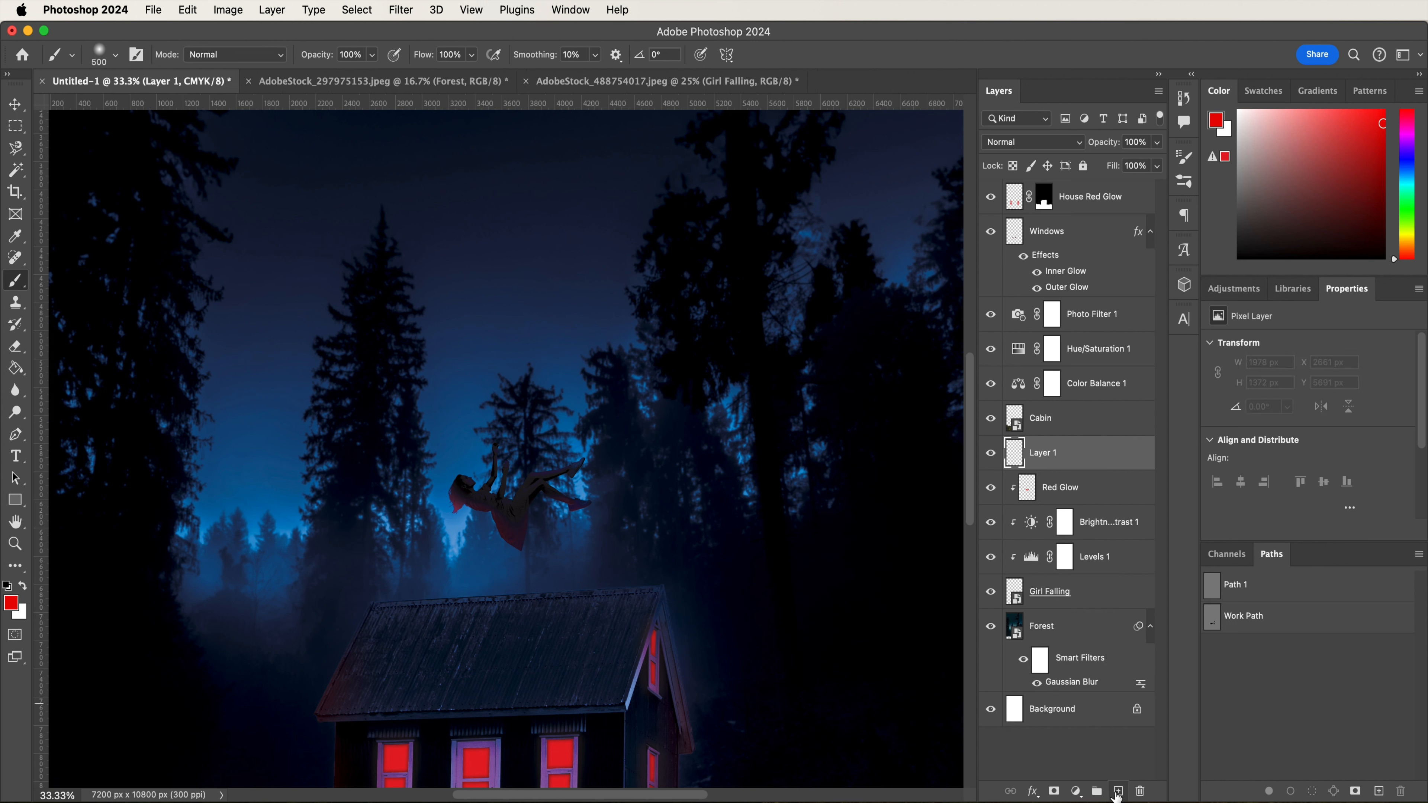
double_click(1040, 451)
type("Blue Glow")
key("Return")
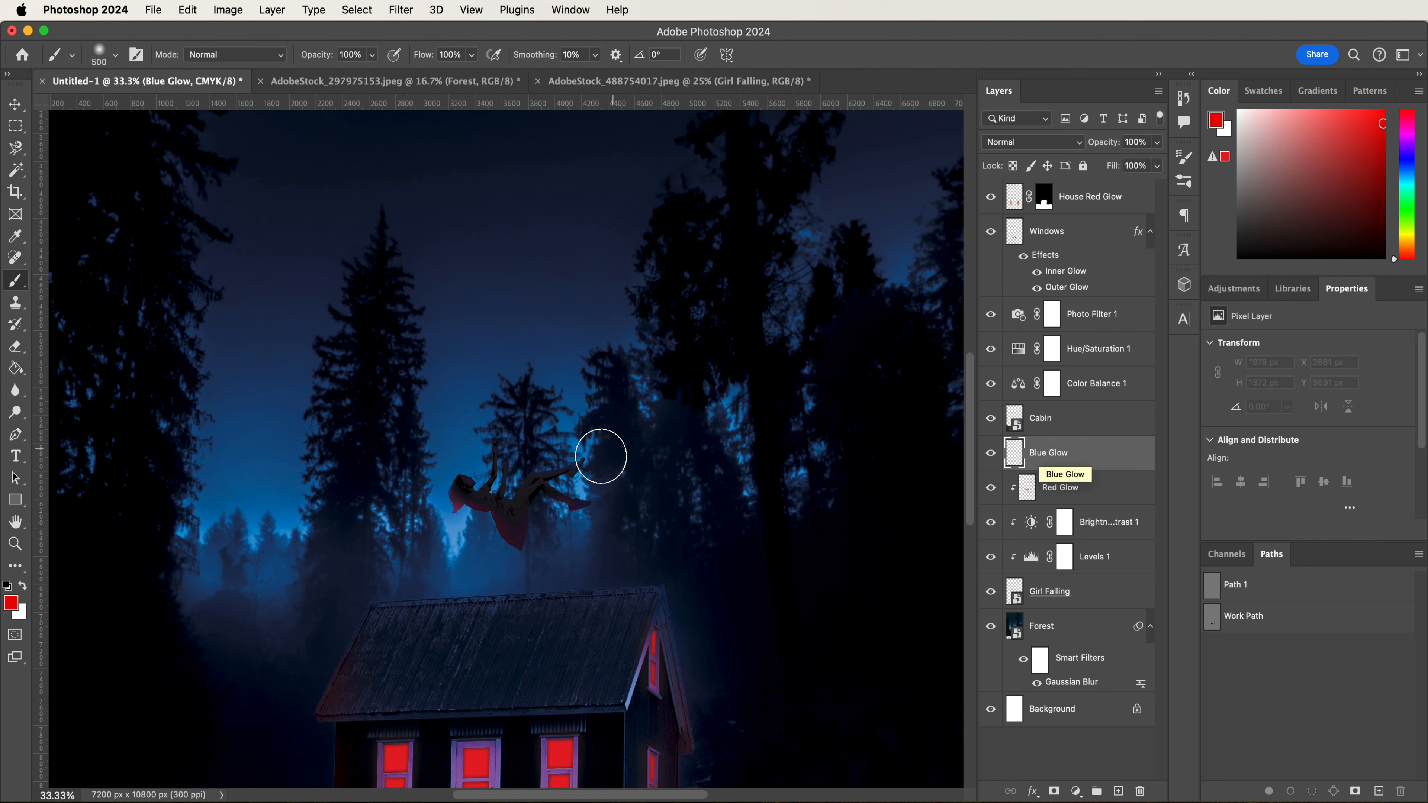
- Set the foreground color to hex 4b98d2
left_click(11, 603)
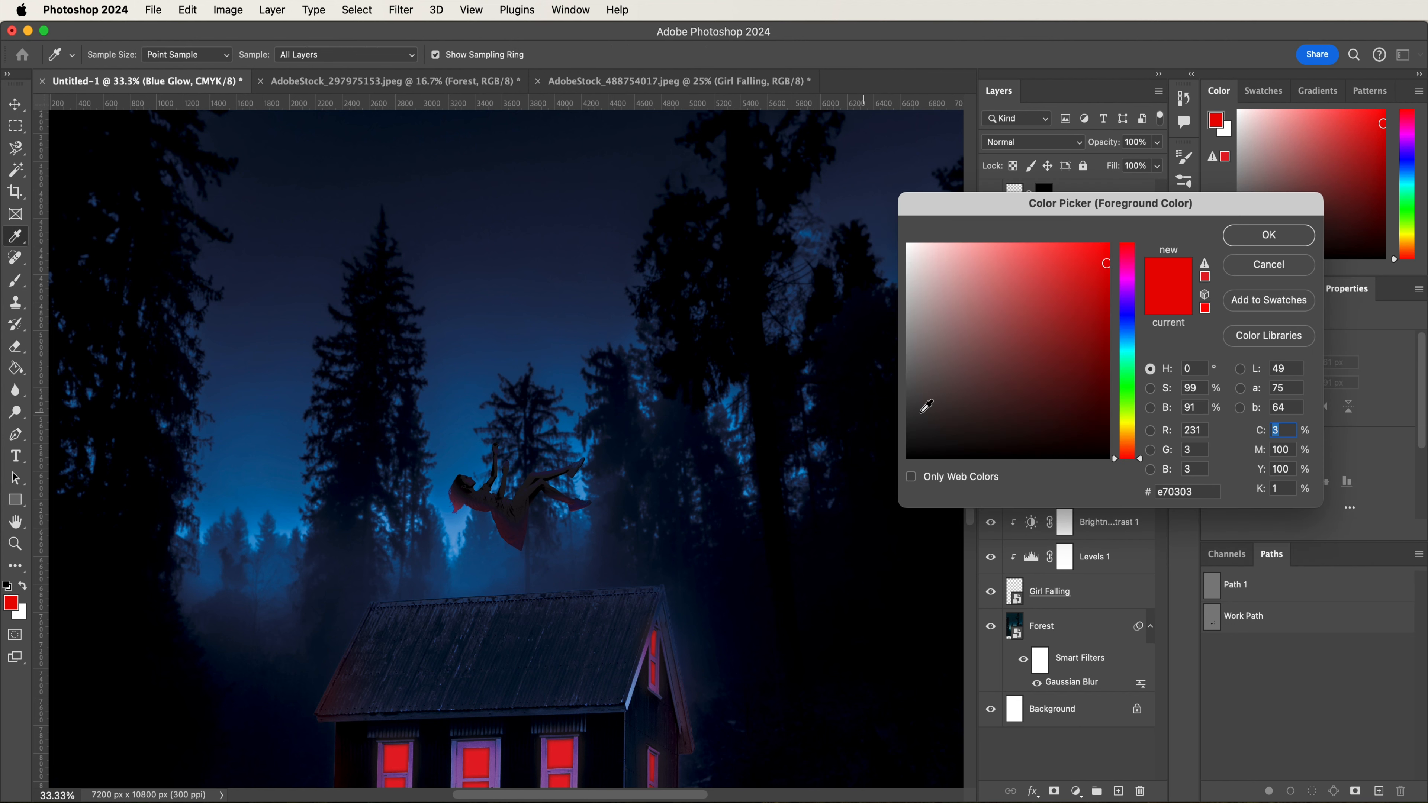
double_click(1201, 491)
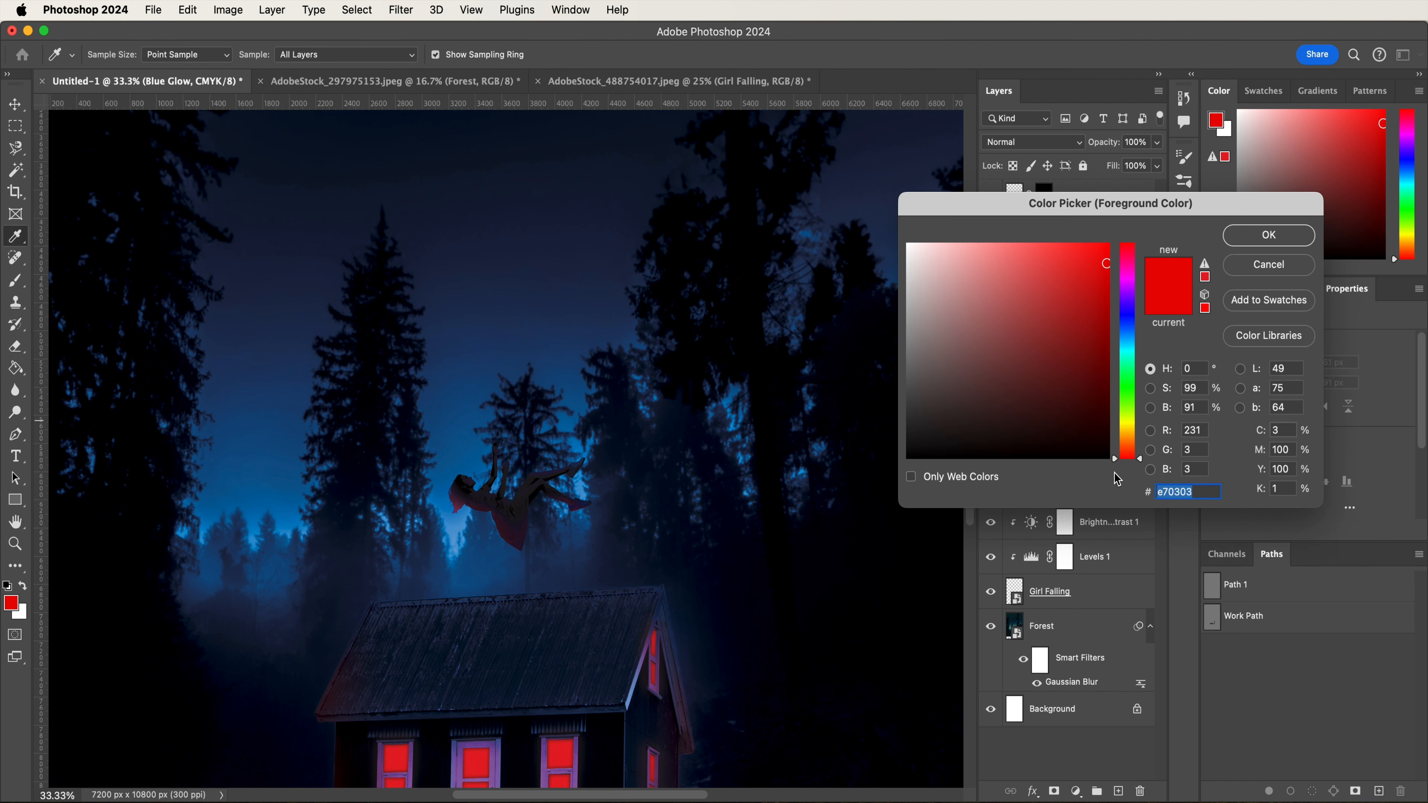
type("4b")
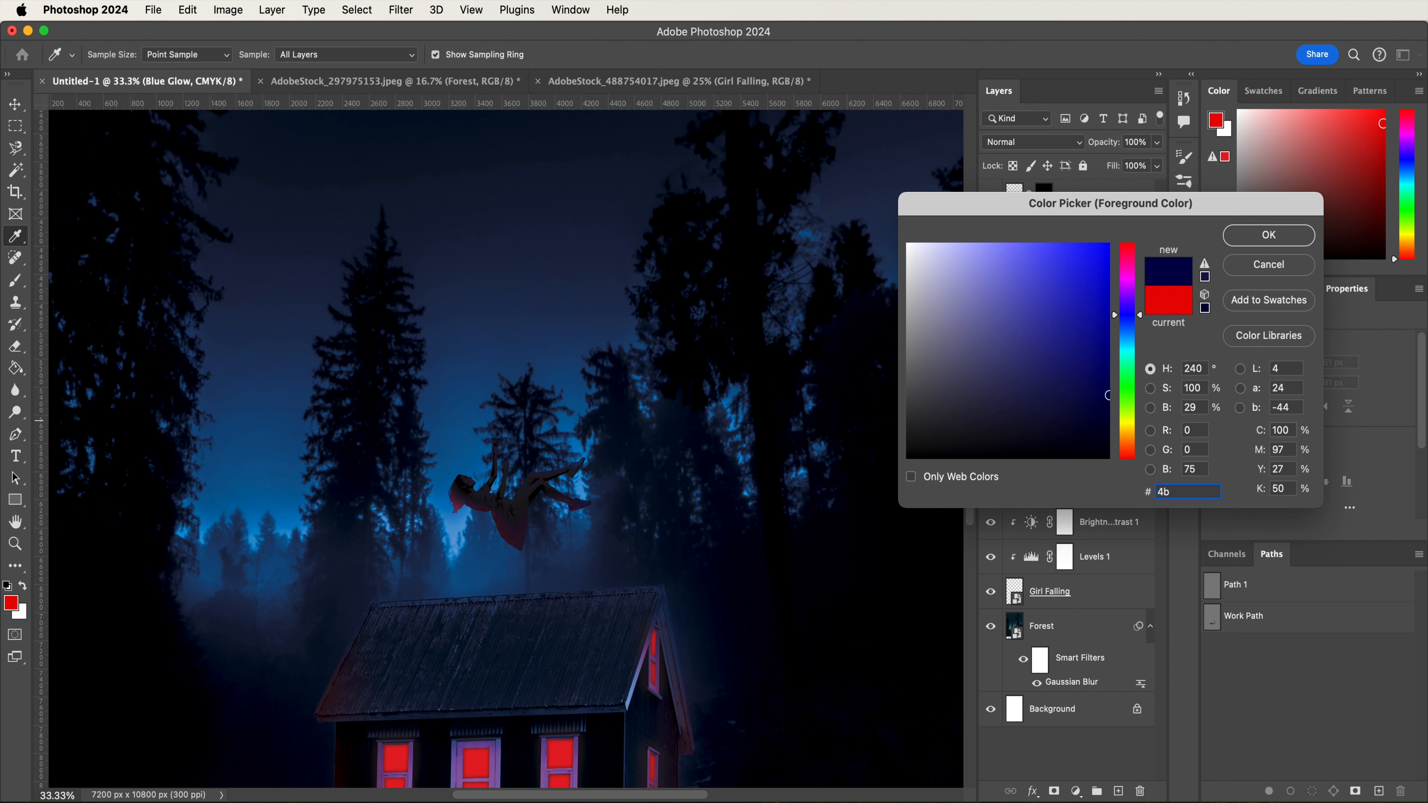
type("98db")
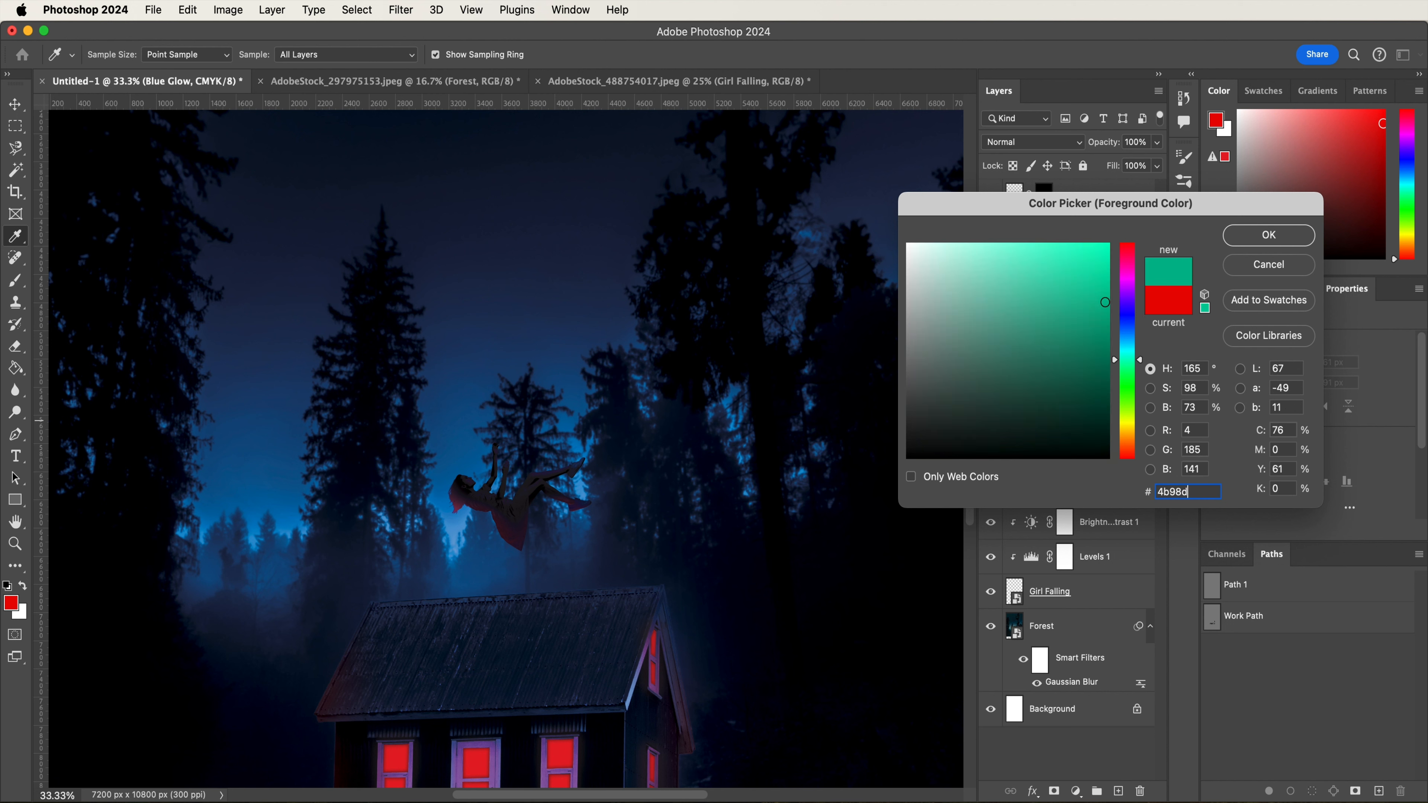
key("Return")
- Dab one soft blue spot with a 2000 px brush on Blue Glow, between the girl and the cabin roof
key("b")
key("bracketright")
key("bracketright")
key("bracketright")
key("bracketright")
key("bracketright")
key("bracketright")
key("bracketright")
key("bracketright")
key("bracketright")
key("bracketright")
key("bracketright")
key("bracketright")
key("bracketright")
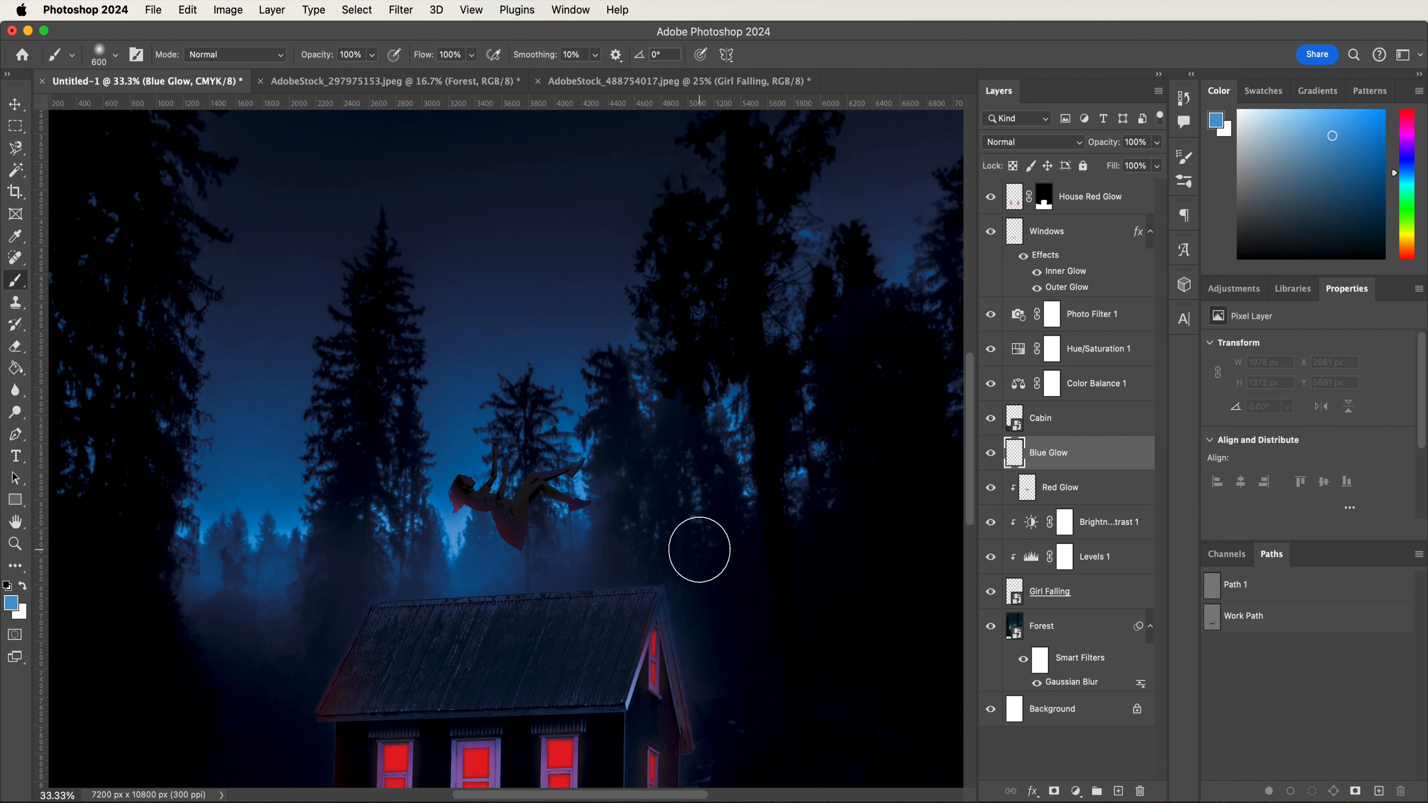
key("bracketright")
key("bracketright")
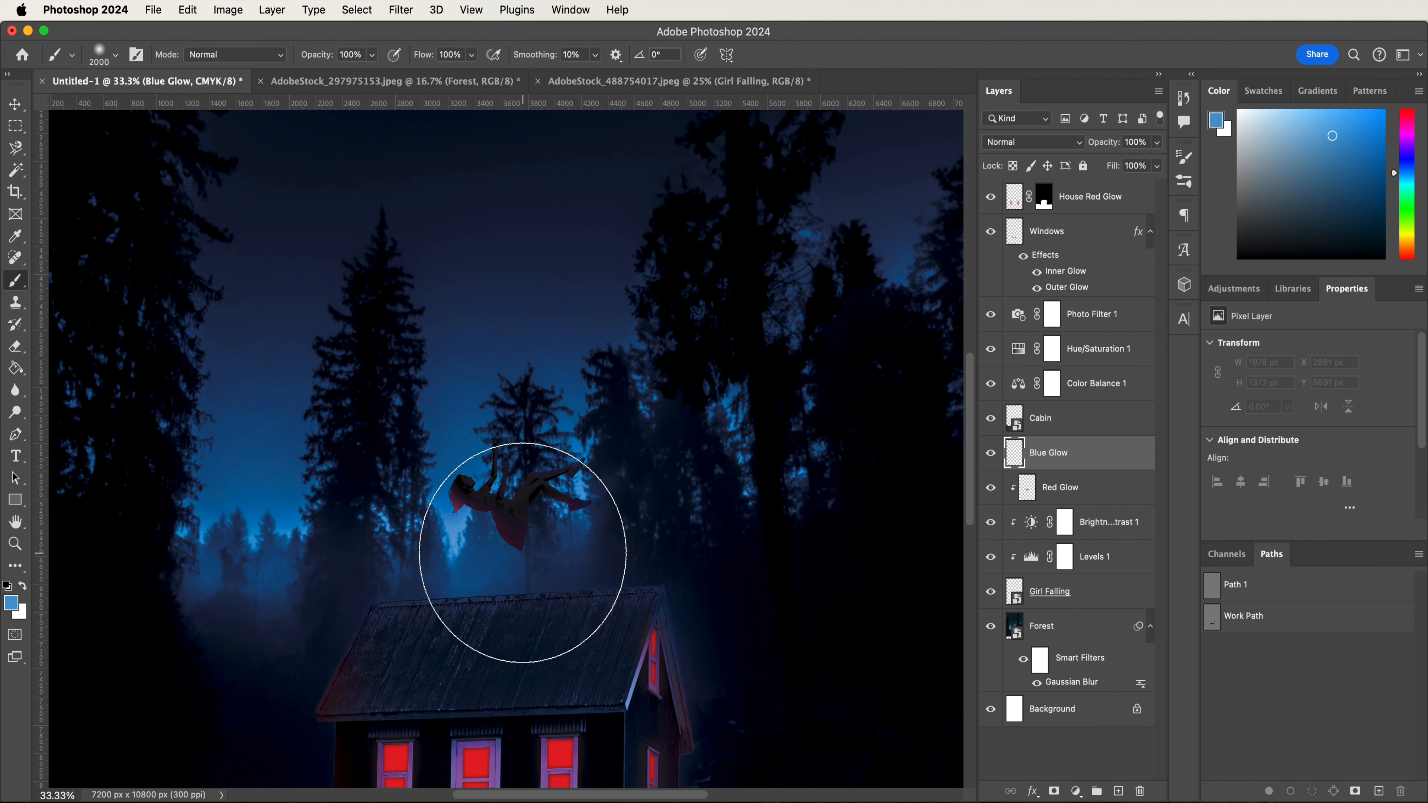
left_click(522, 553)
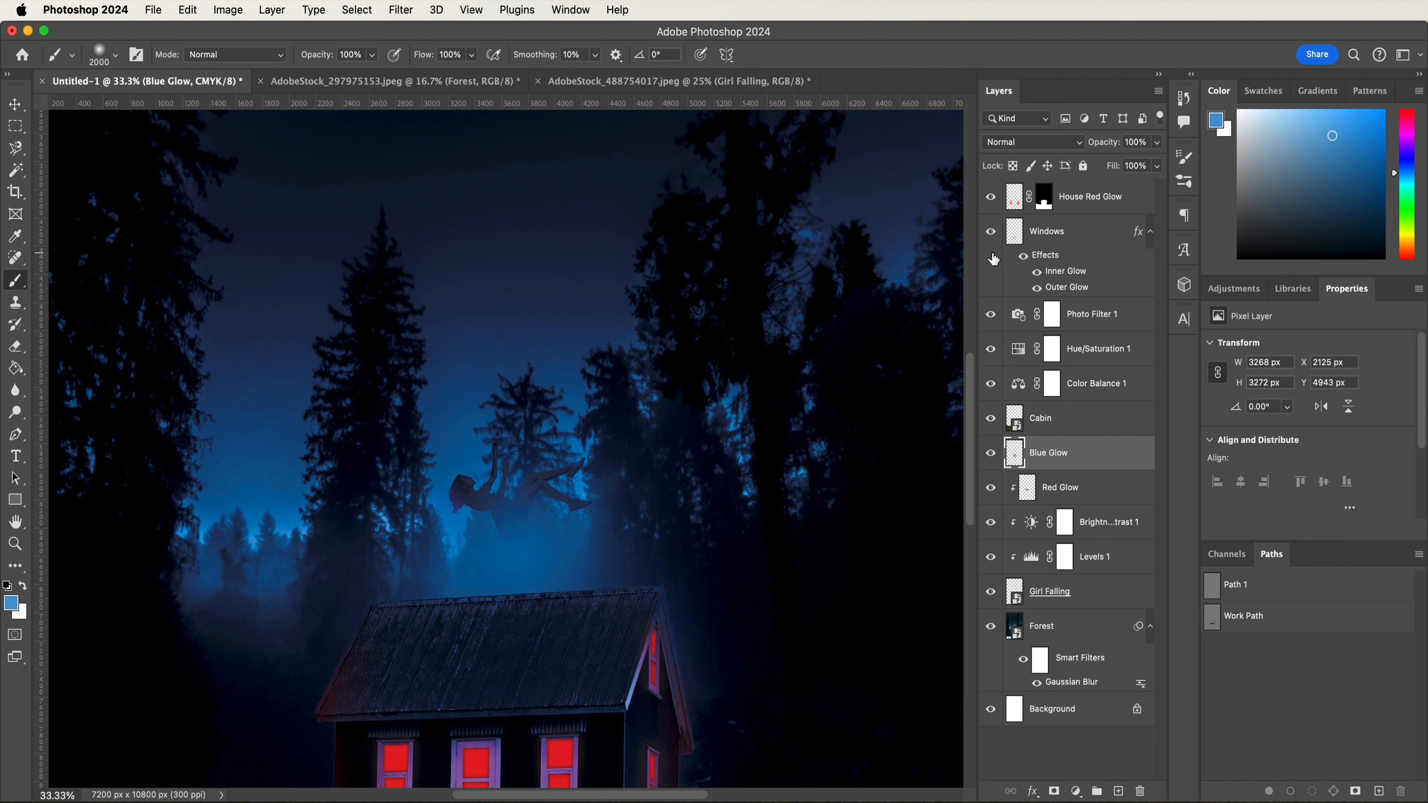
- Set the Blue Glow layer to Screen blend mode at 60% opacity
left_click(1018, 143)
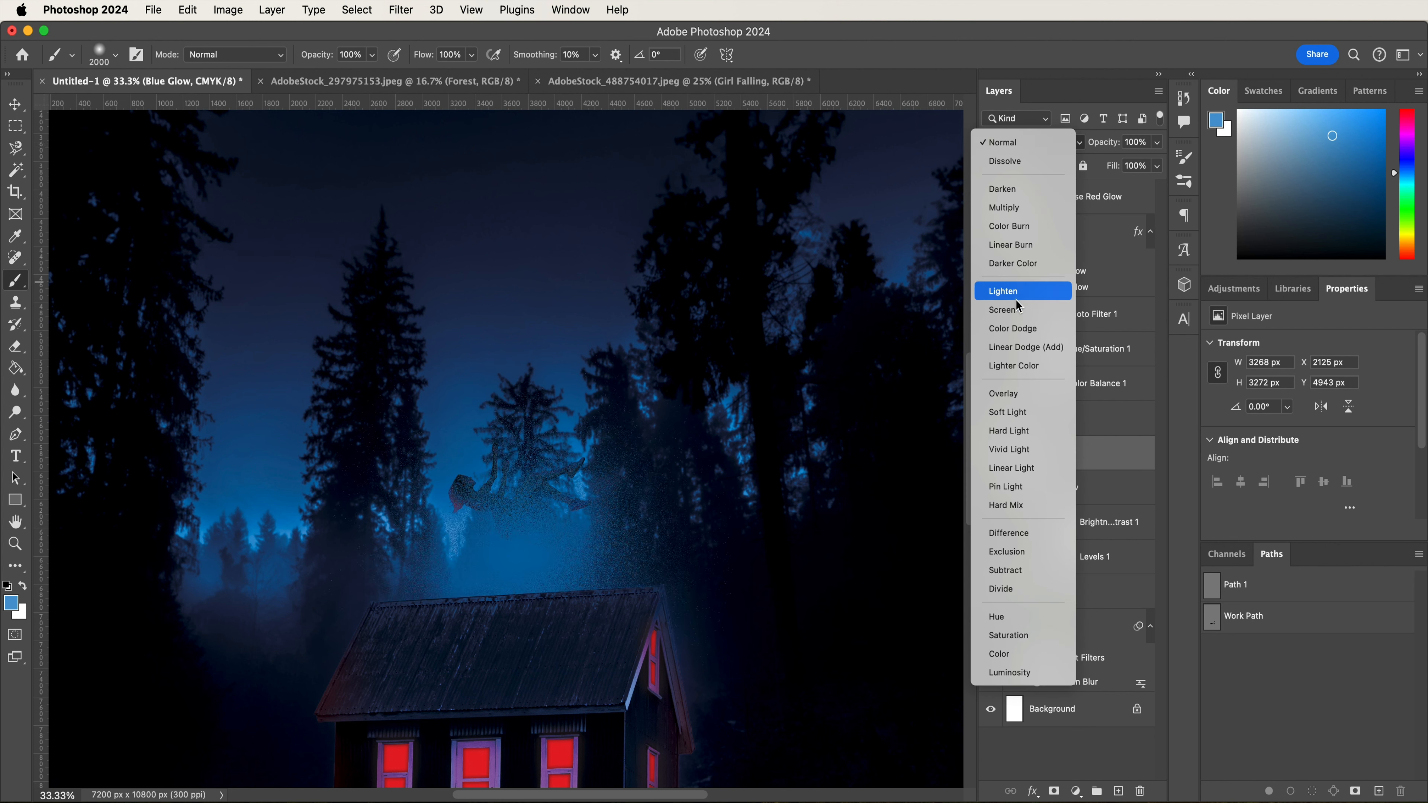
left_click(1018, 314)
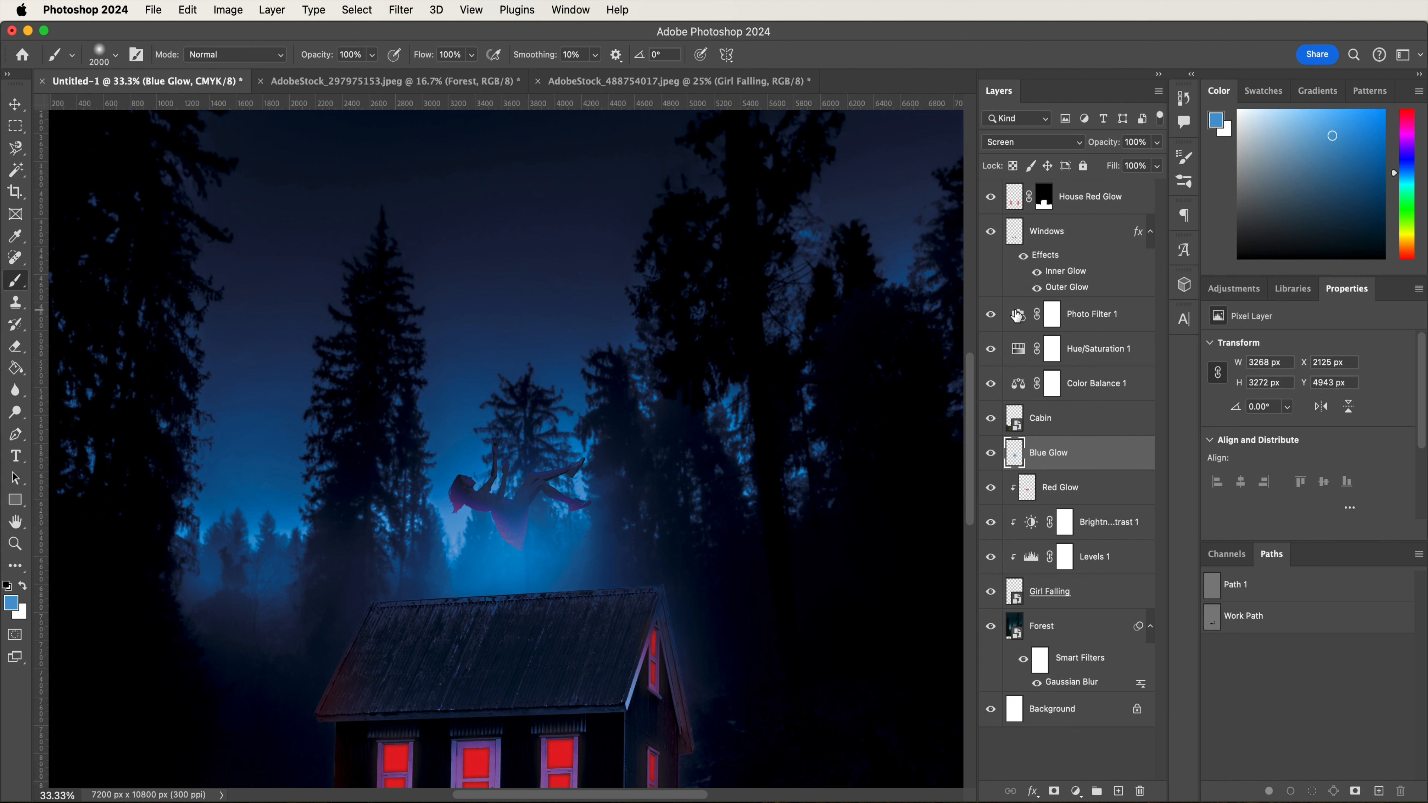
double_click(1134, 143)
type("60")
key("Return")
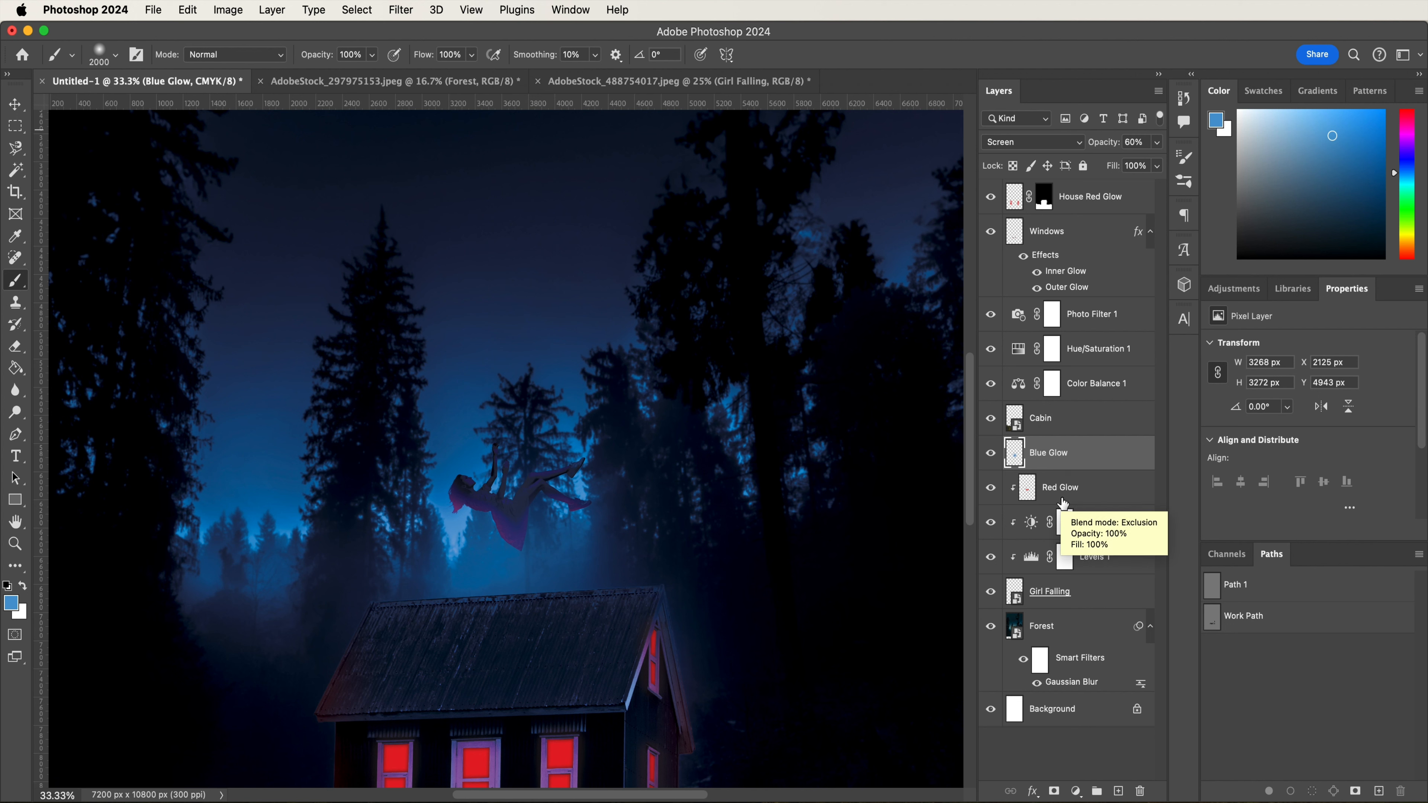
- Duplicate the Blue Glow layer and place the copy between Girl Falling and Forest
key("super+j")
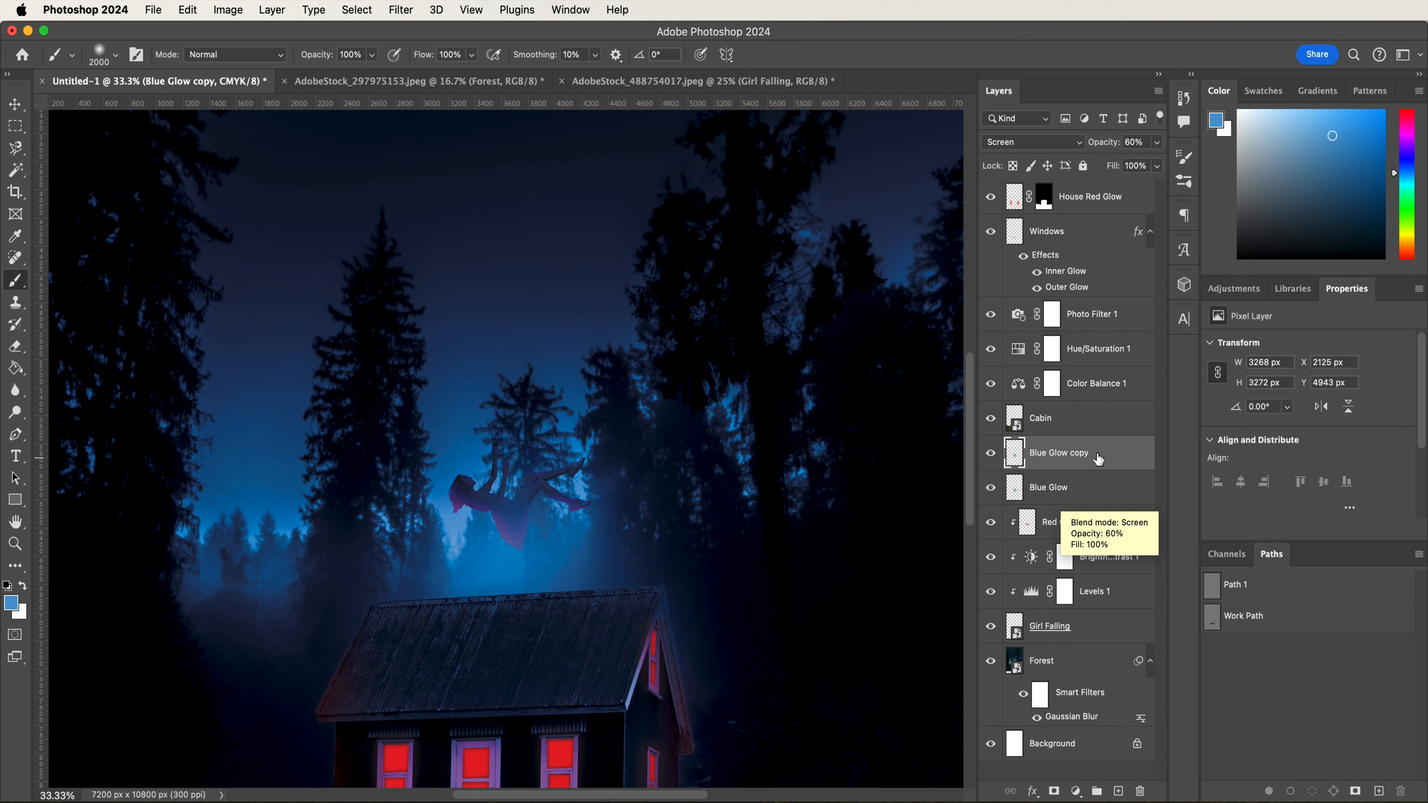
mouse_move(1096, 454)
left_mouse_down()
mouse_move(1110, 595)
mouse_move(1096, 626)
left_mouse_up()
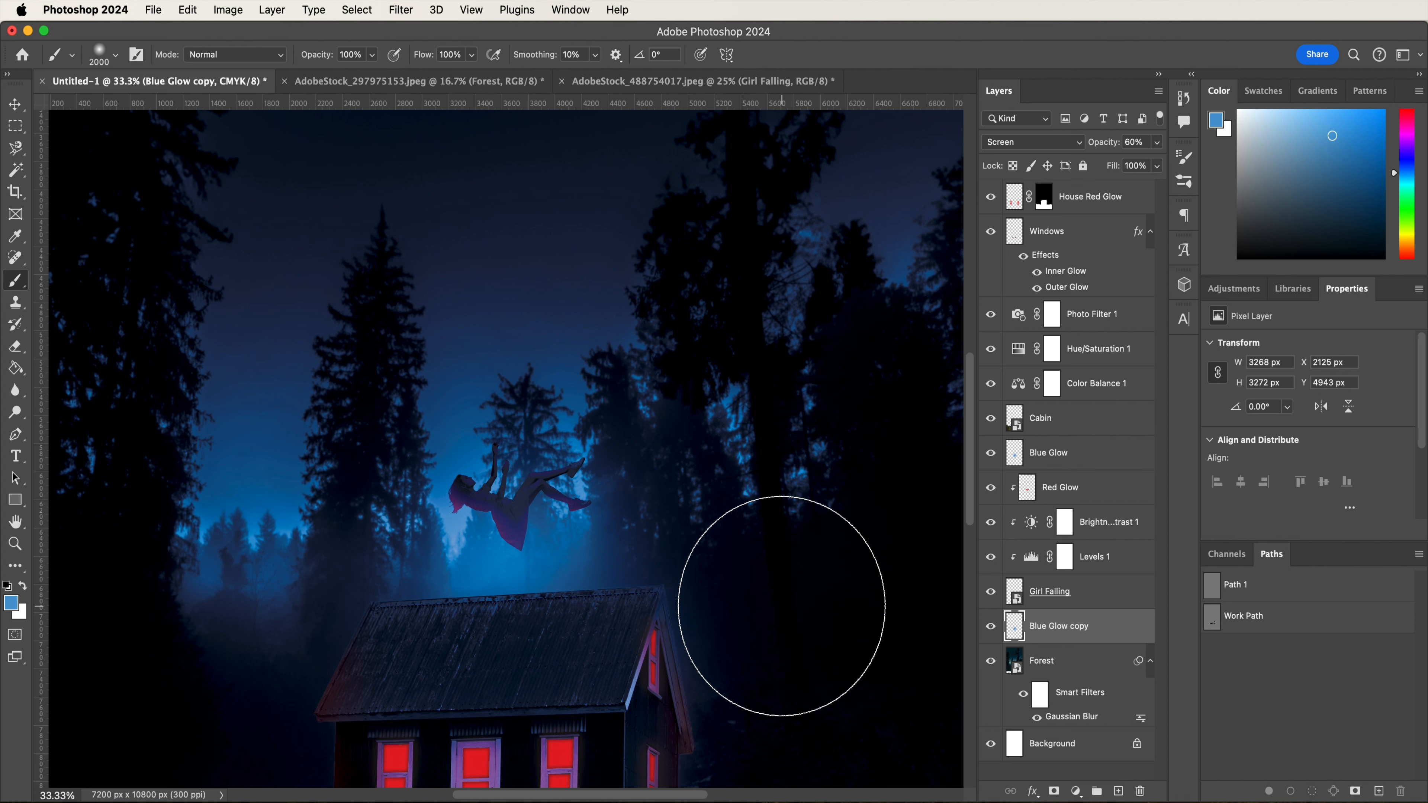
- Move Girl Falling and its three clipped layers slightly down, closer to the cabin roof
key("v")
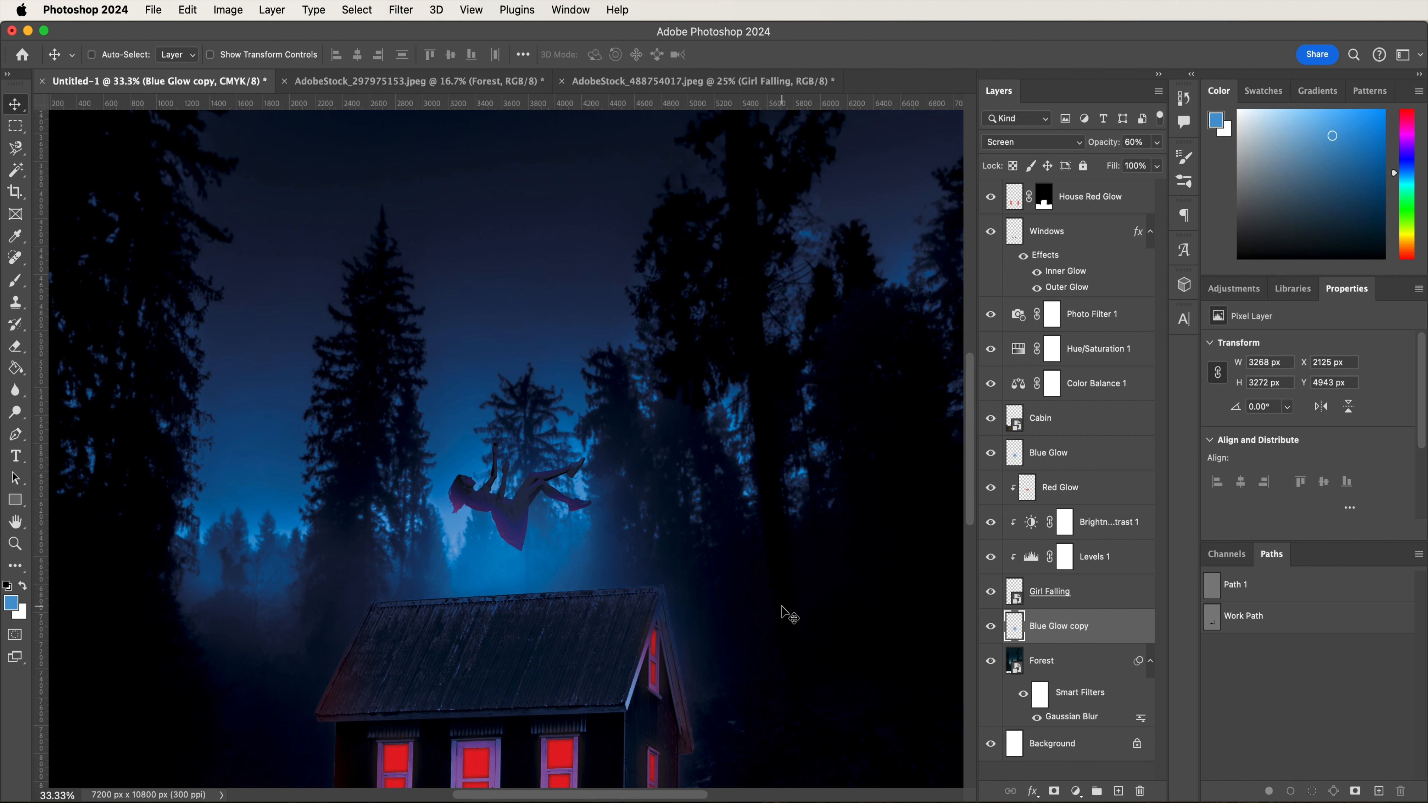
key("super+minus")
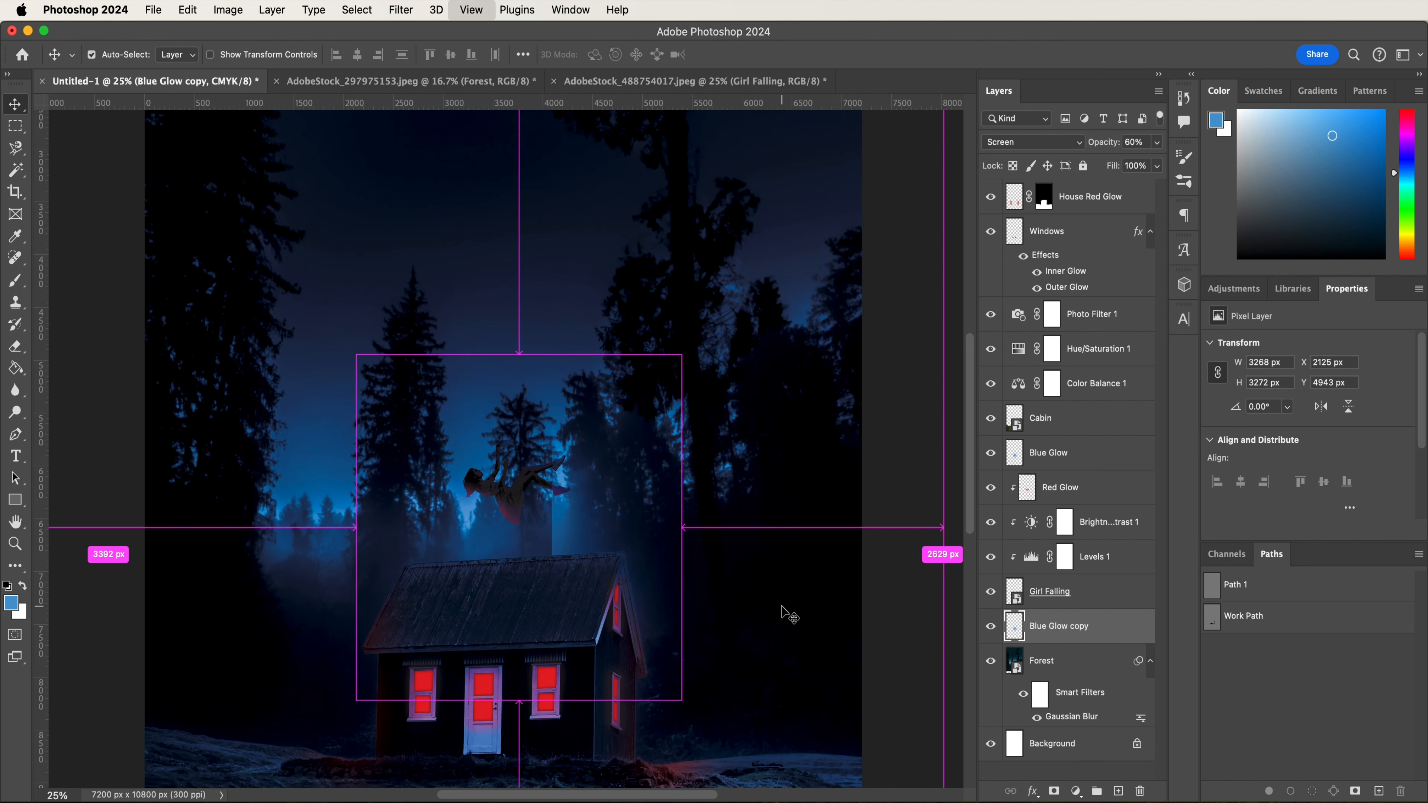
key("super+minus")
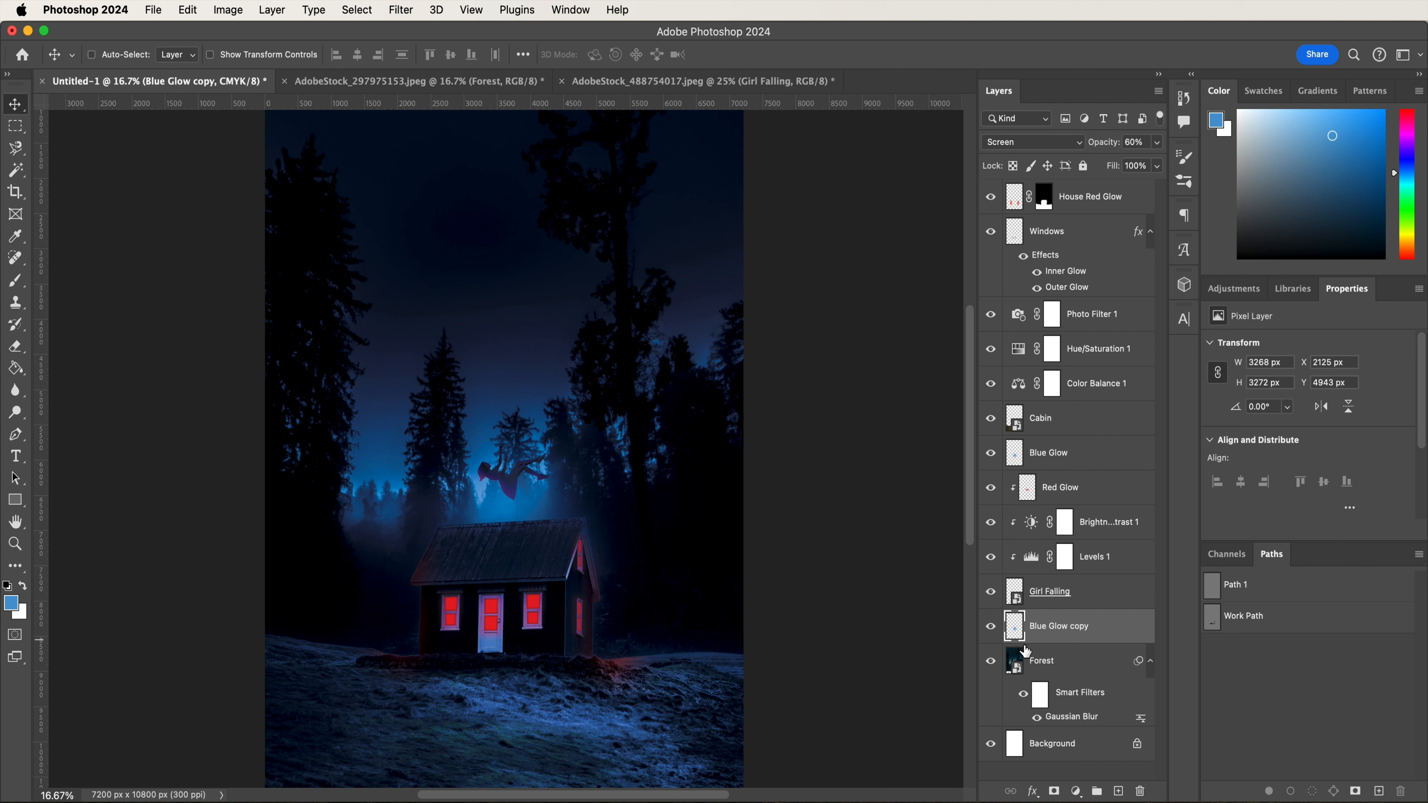
left_click(1099, 592)
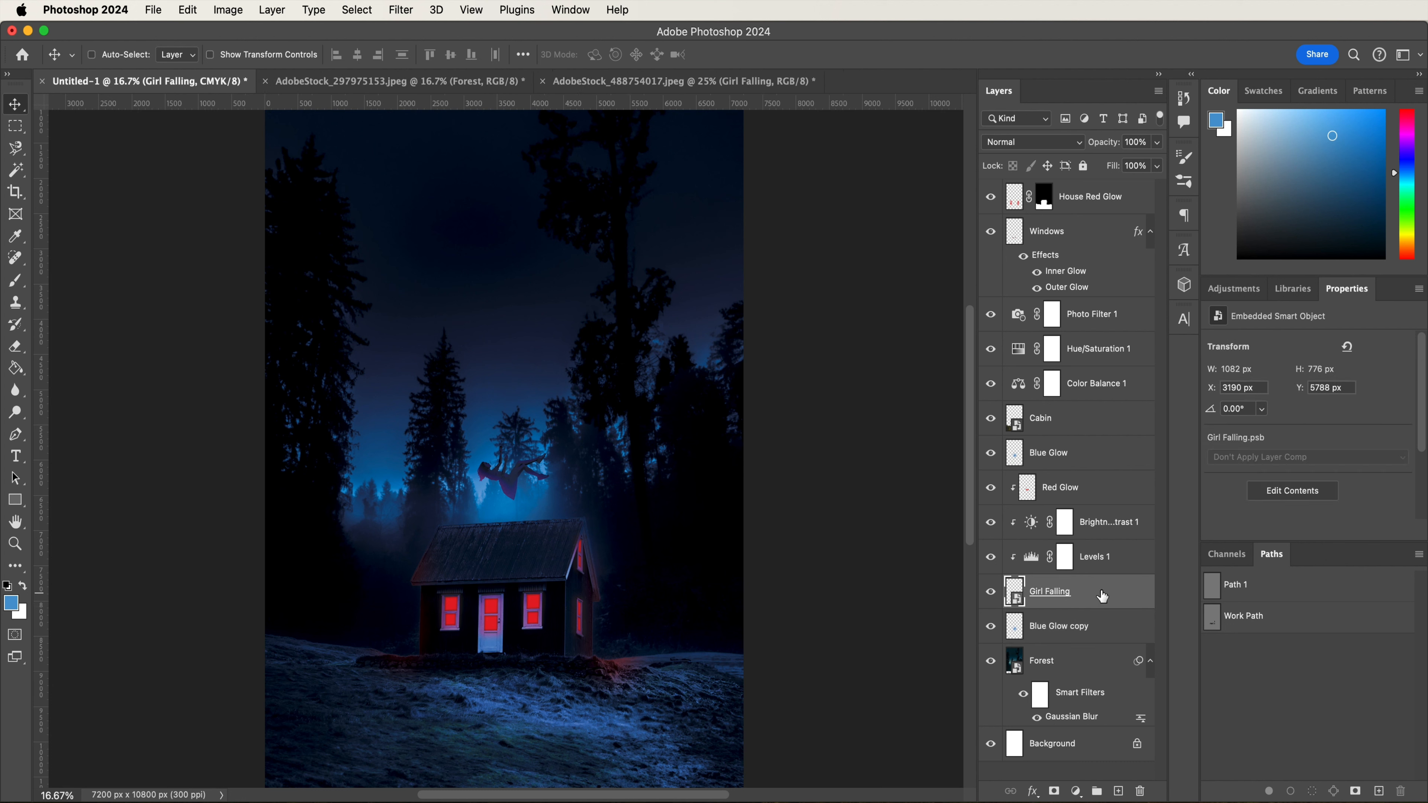
left_click(1086, 499, "shift")
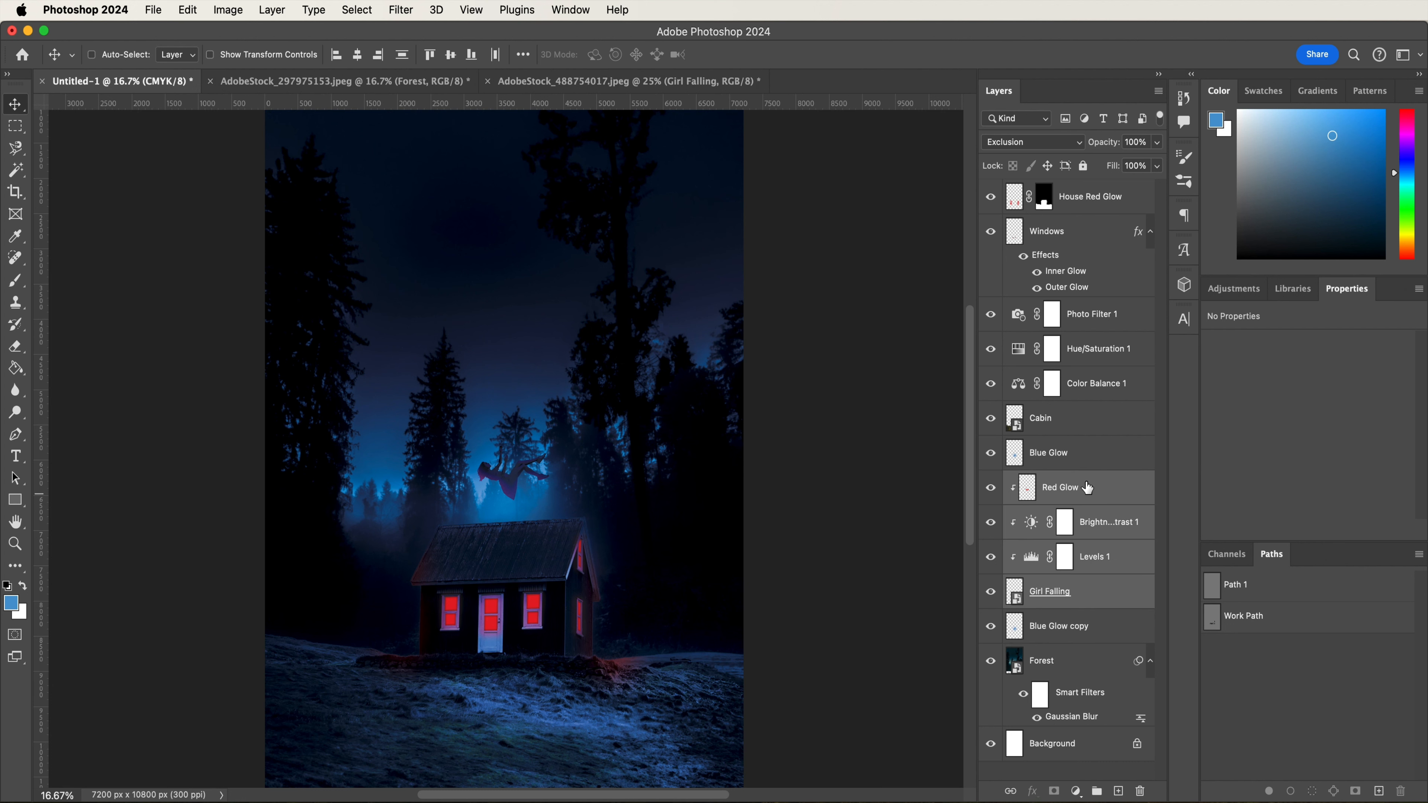
key("shift+Down")
key("shift+Down")
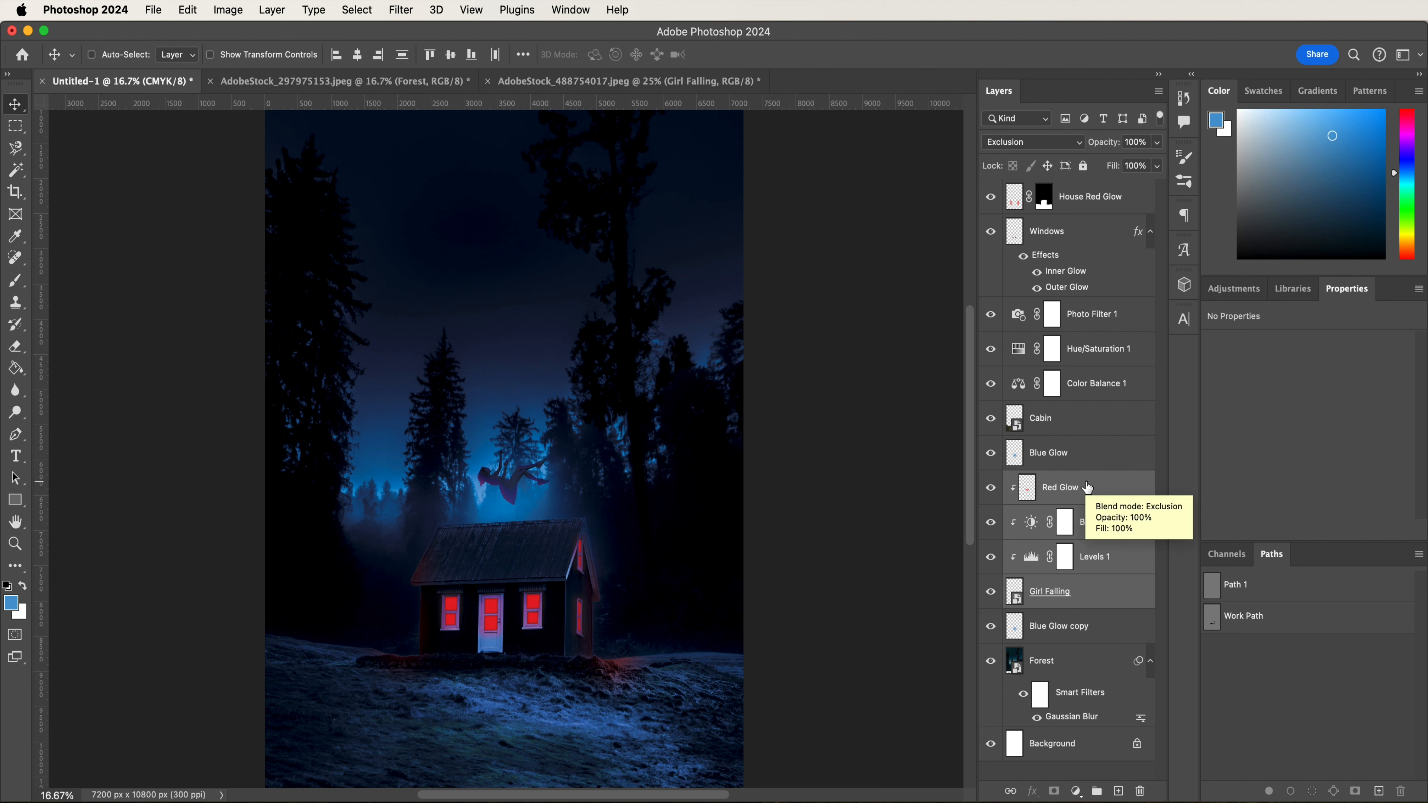
key("shift+Down")
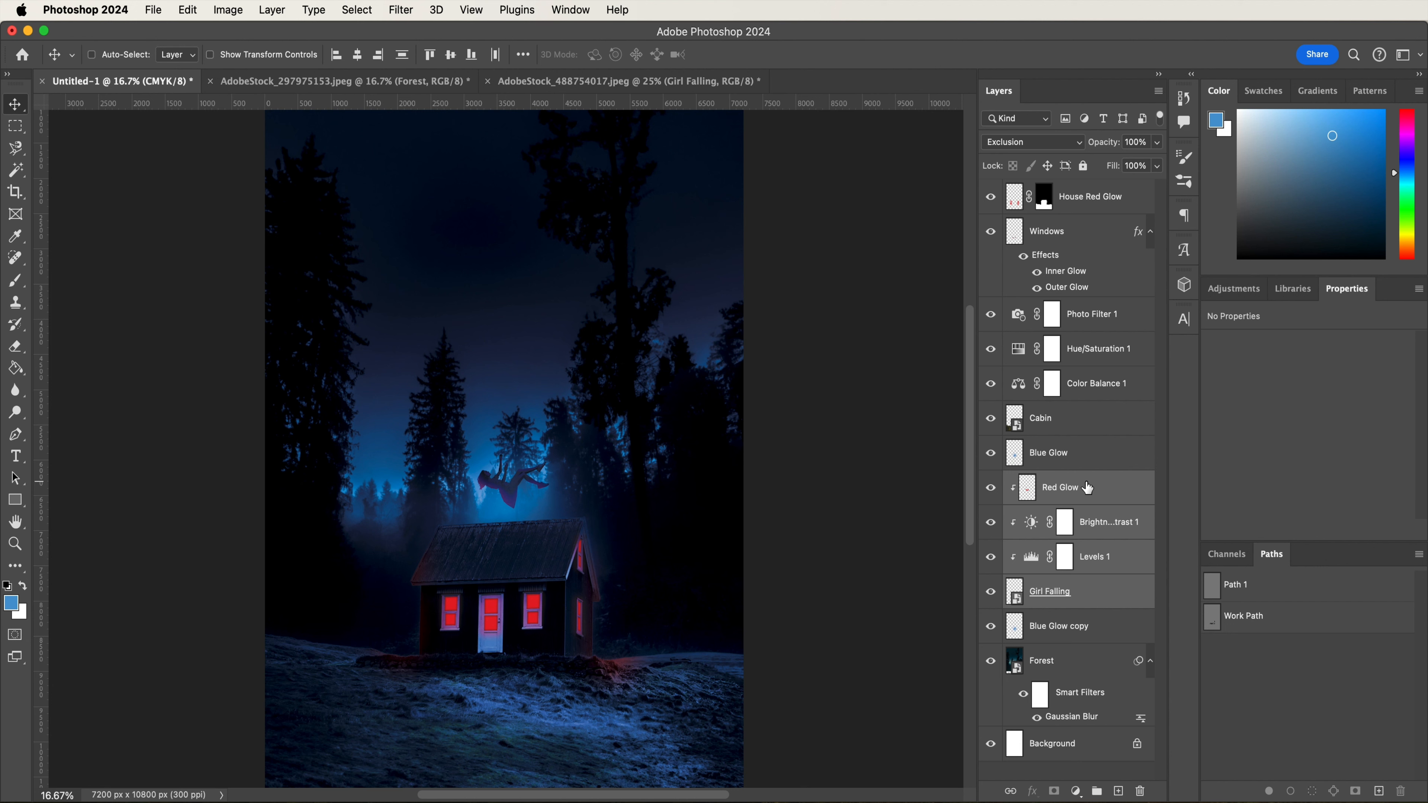
left_click_drag(536, 476, 535, 482)
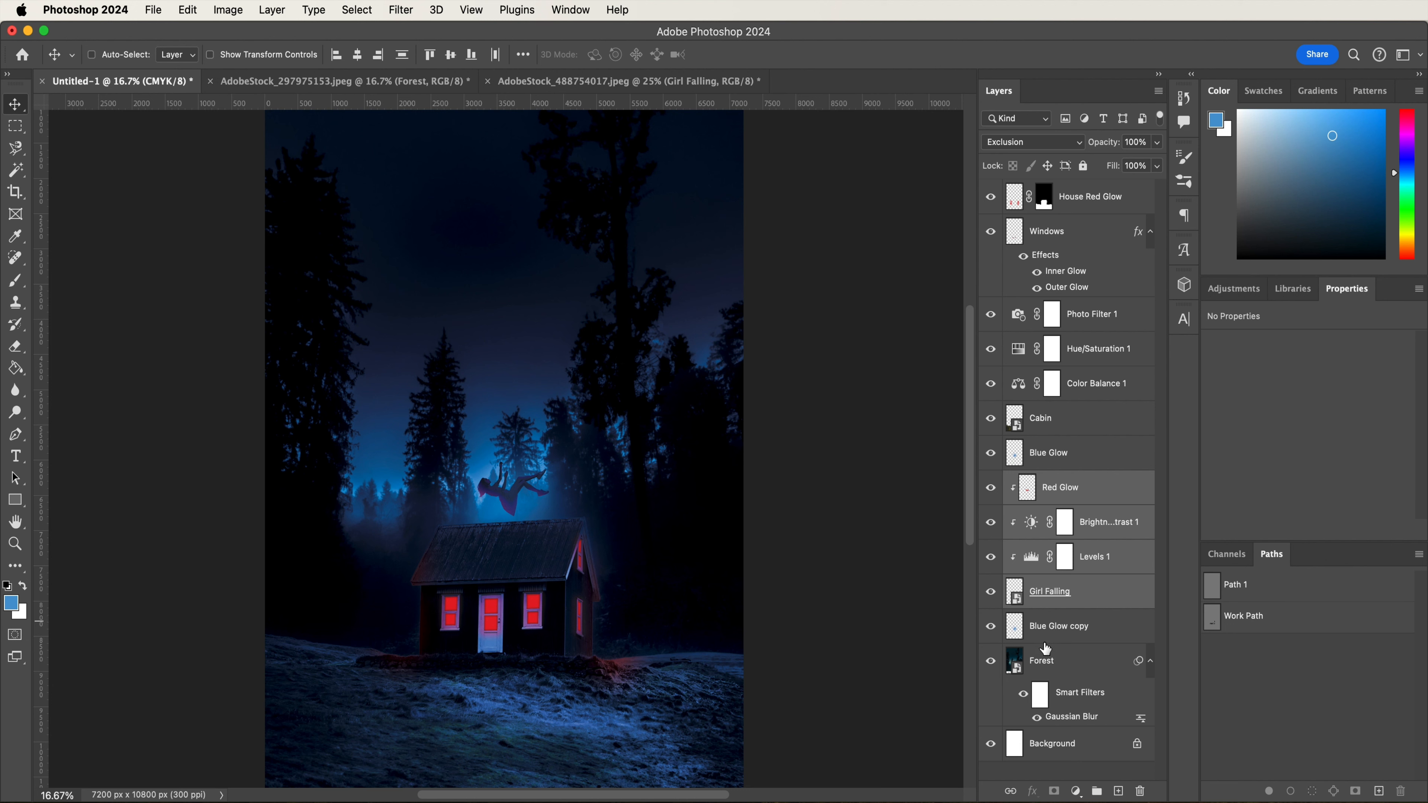
- Create a new layer named Red Glow directly above Blue Glow copy
left_click(1074, 639)
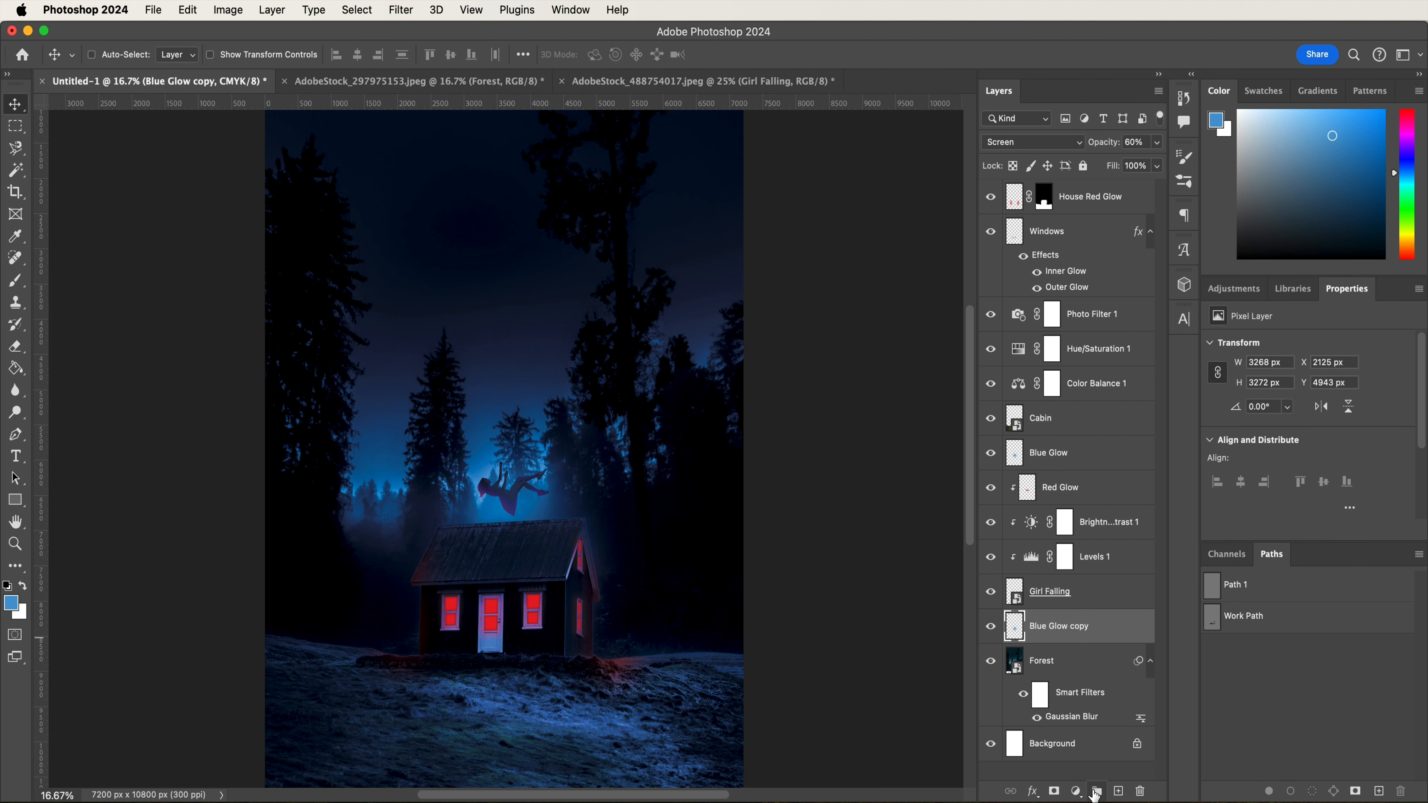
left_click(1117, 791)
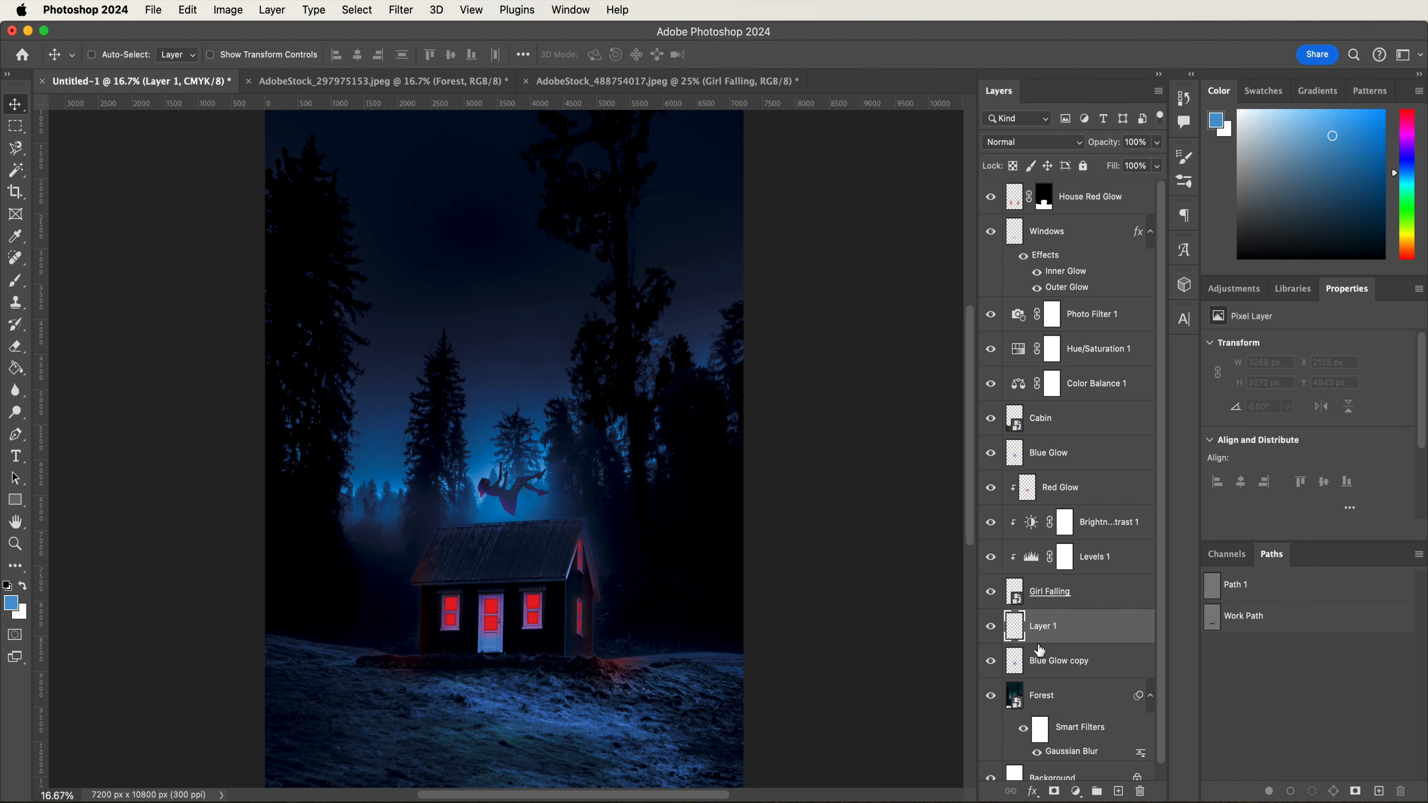
type("Red Glow")
key("Return")
- Set the foreground color to #e70303 for the Brush tool
key("b")
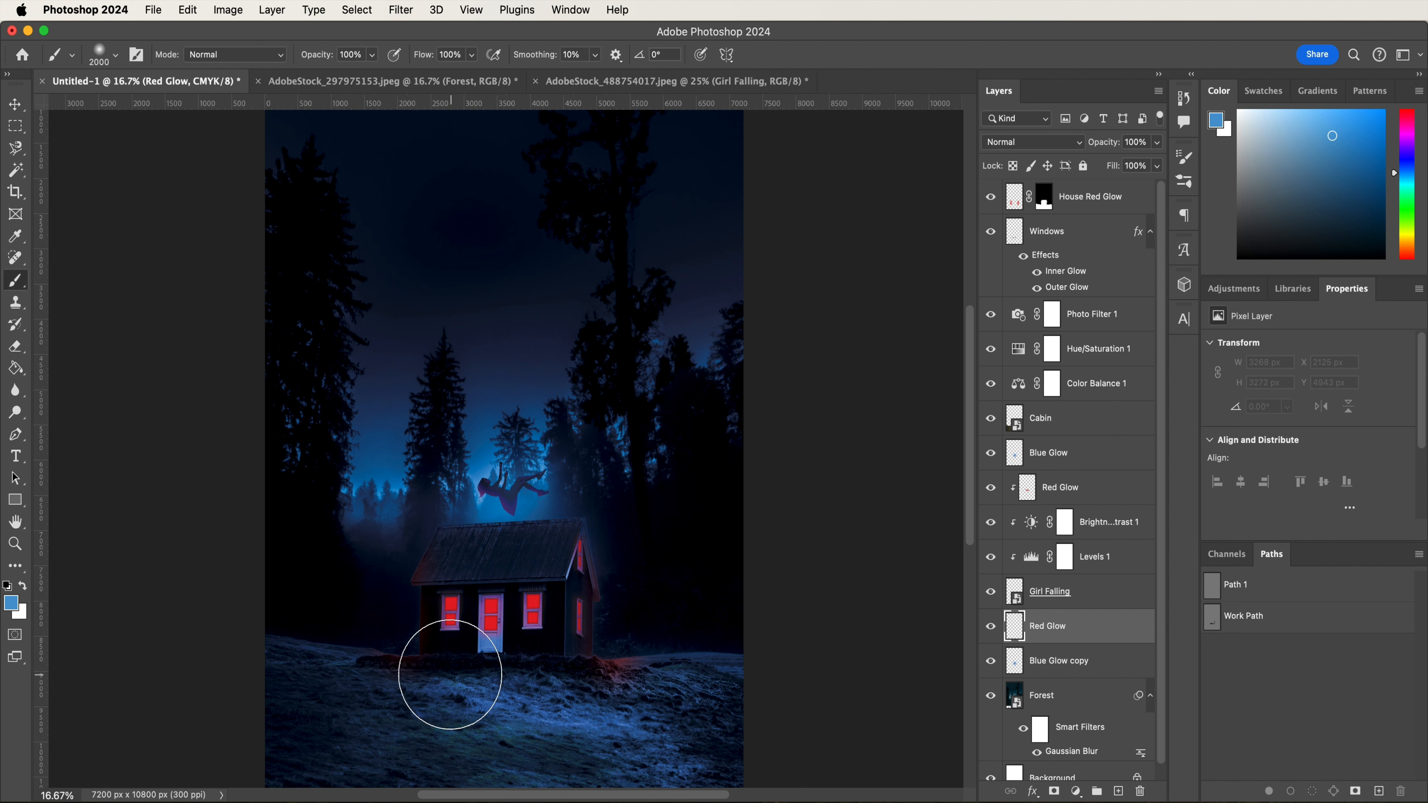
left_click(11, 603)
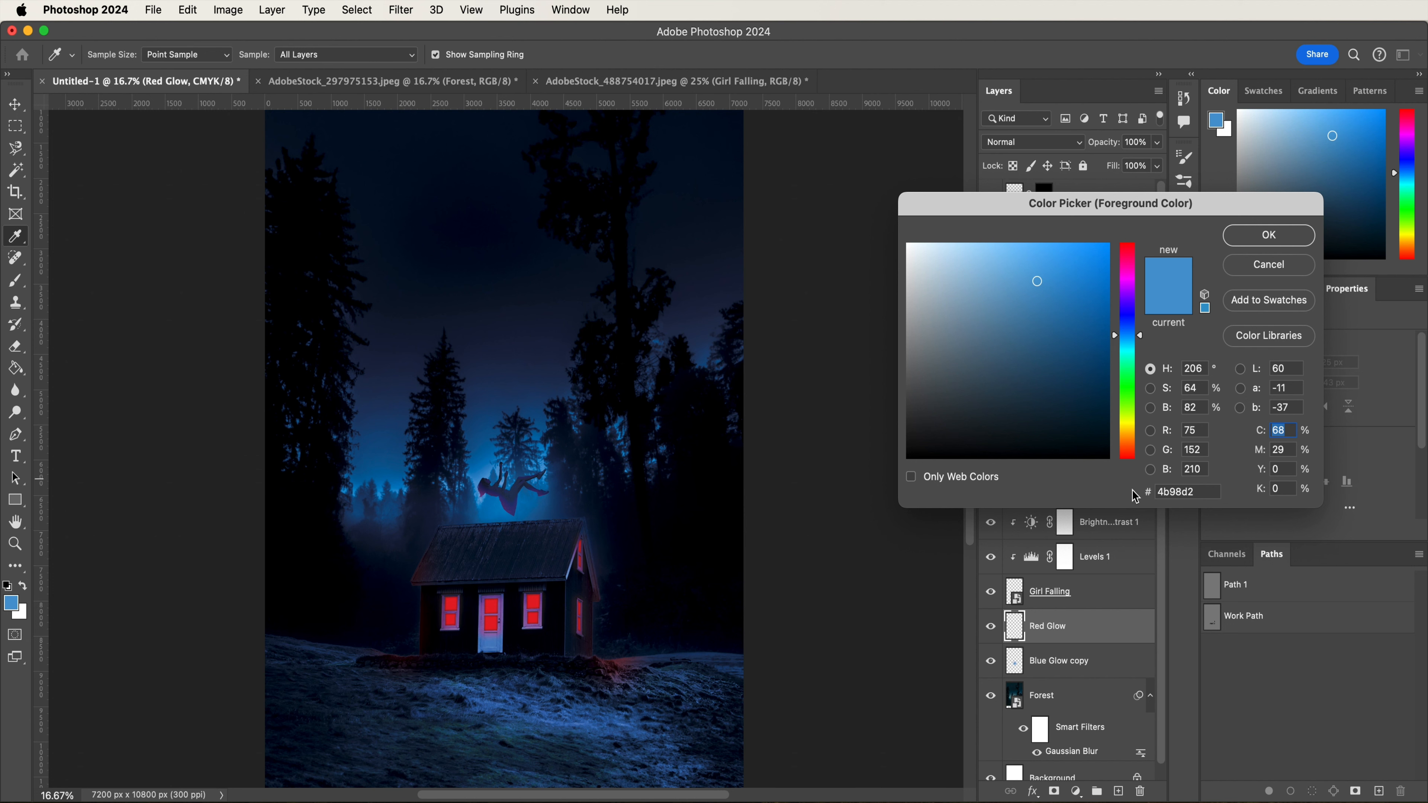
left_click(1186, 492)
double_click(1186, 491)
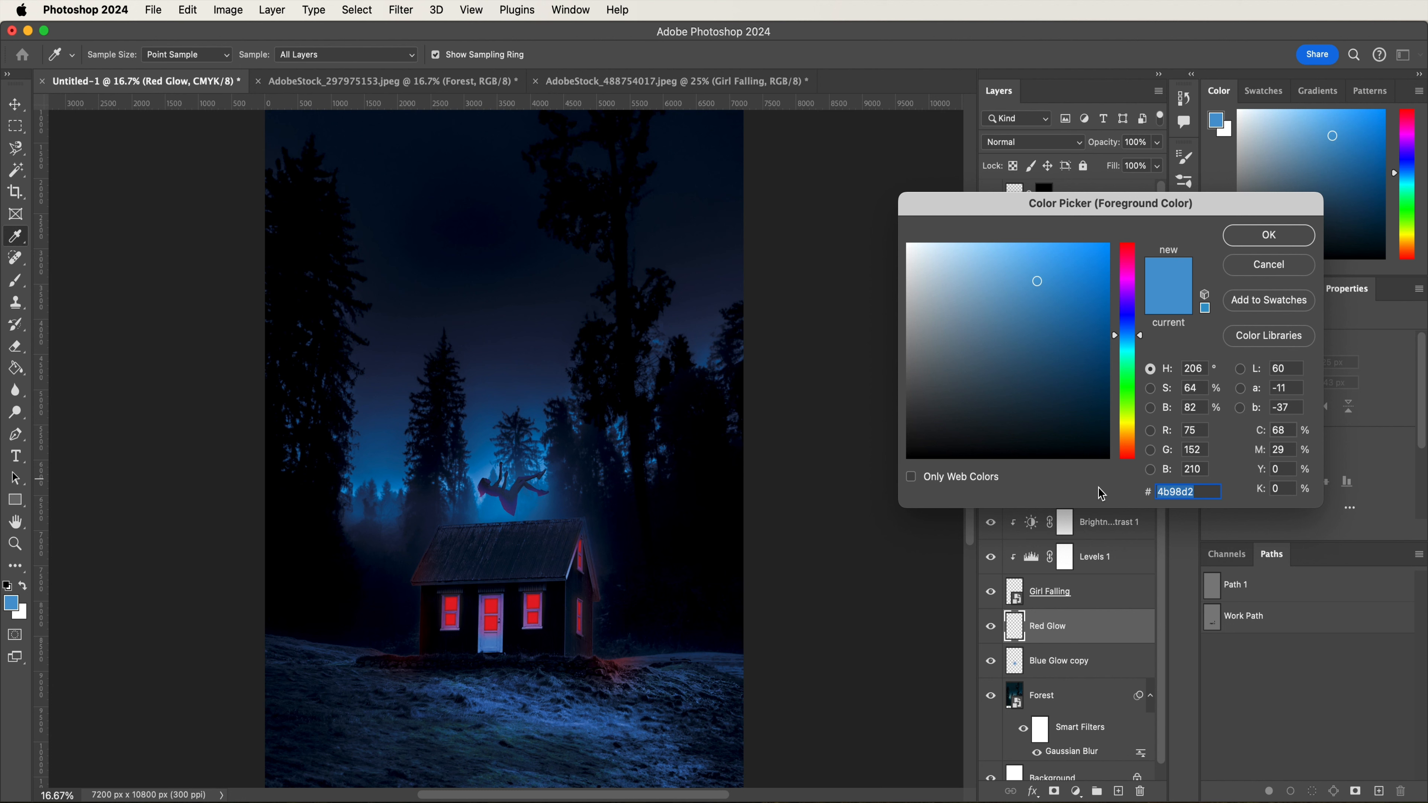
type("e7")
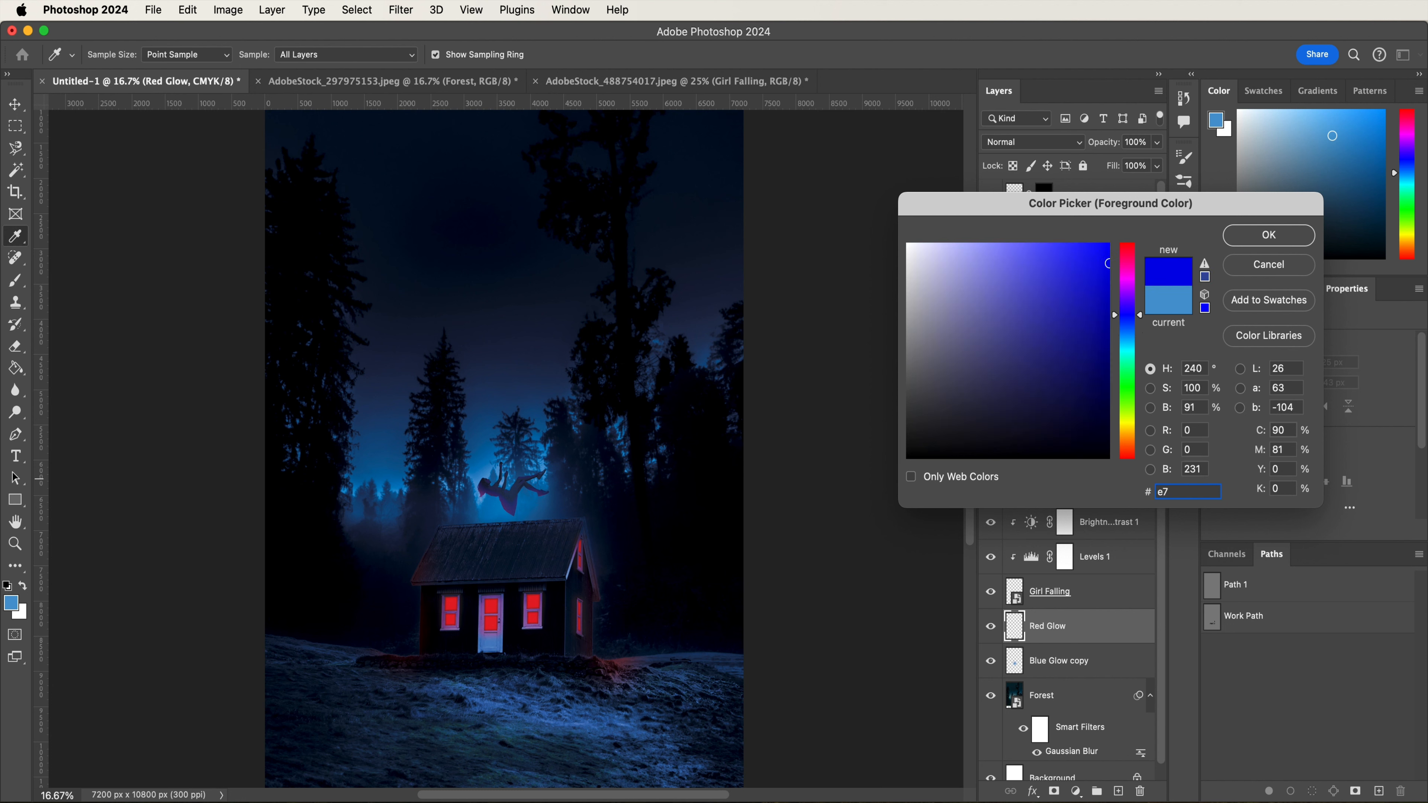
type("0303")
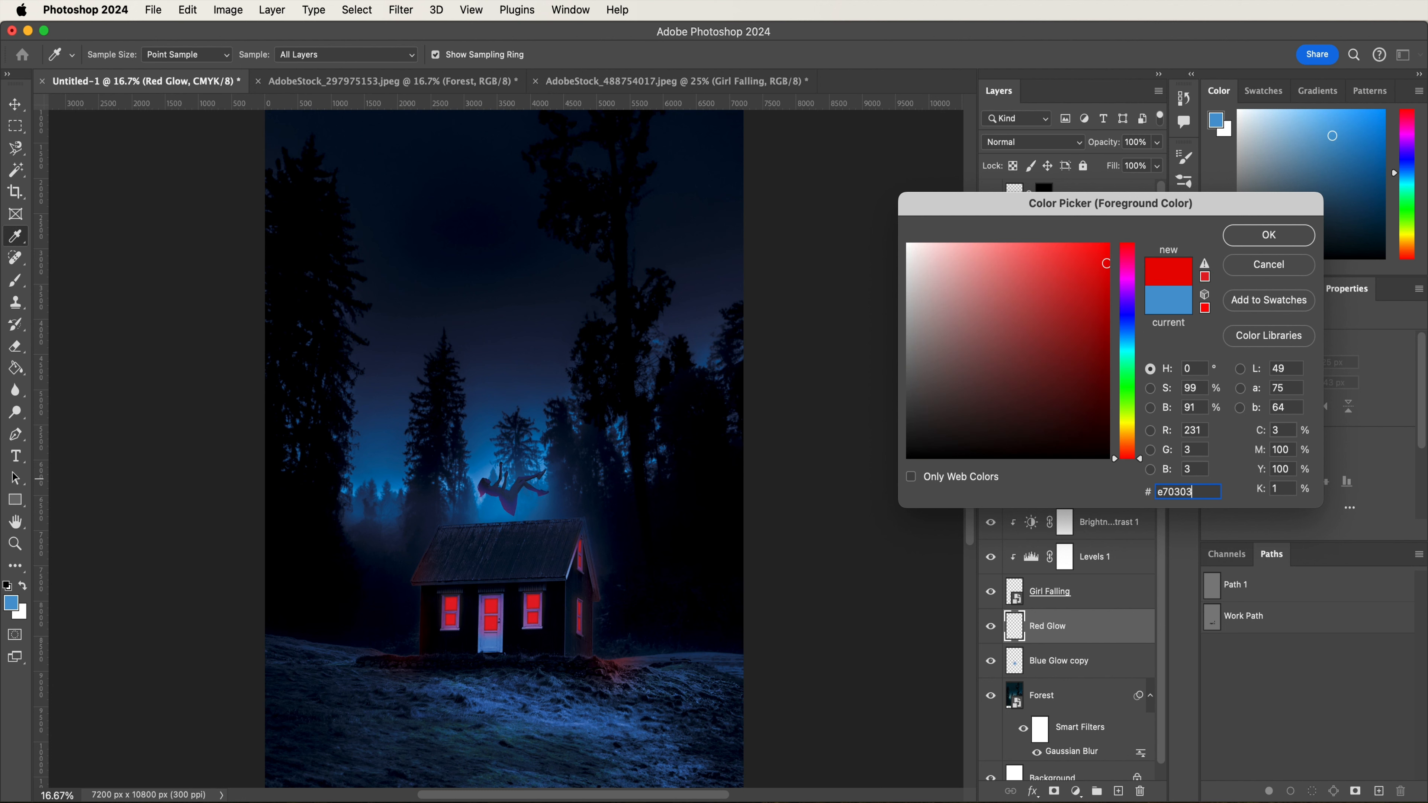
key("Return")
key("b")
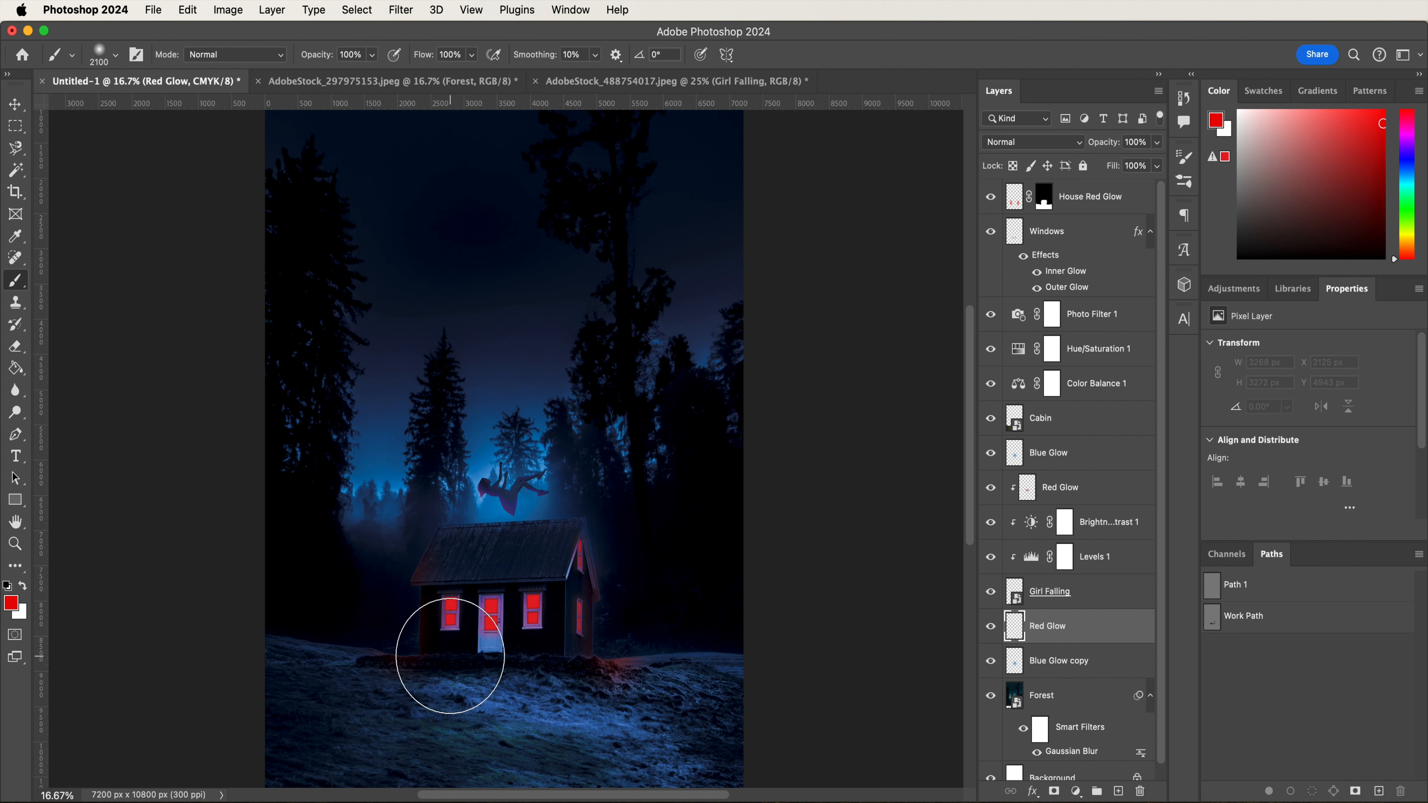
- Dab red beside both lower sides of the cabin with a 2600 px soft brush, and set the Red Glow layer to Color blend mode
key("bracketright")
key("bracketright")
key("bracketright")
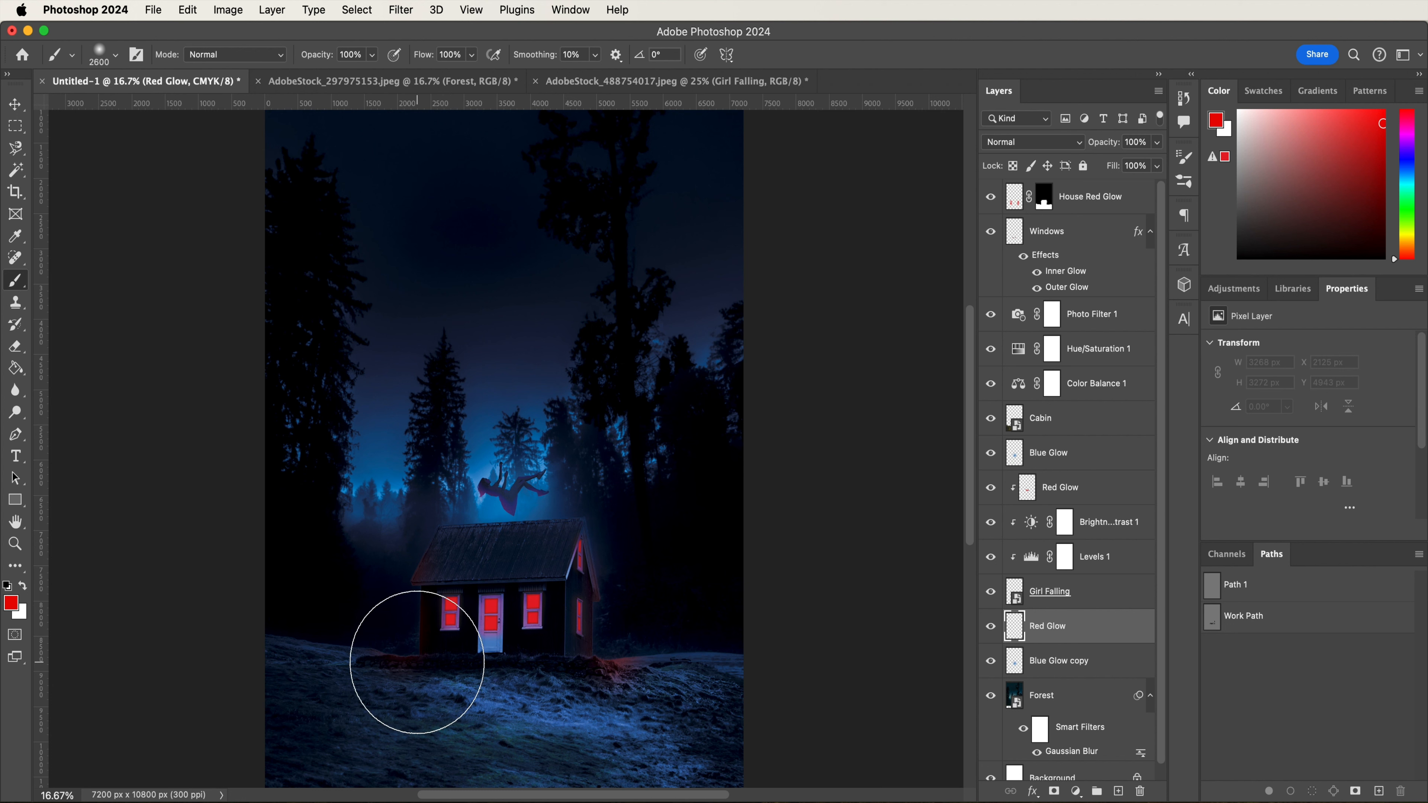
left_click(417, 662)
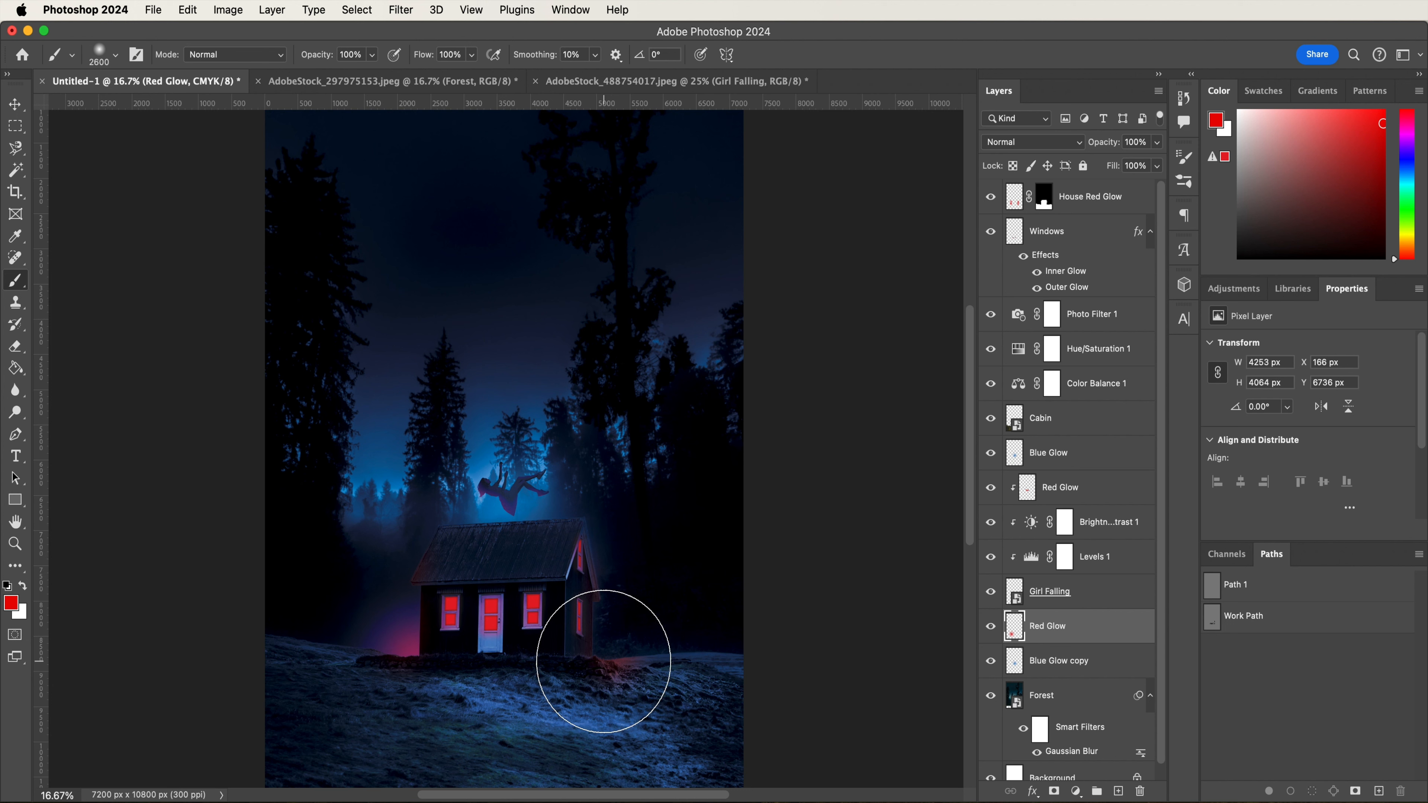
left_click(603, 661)
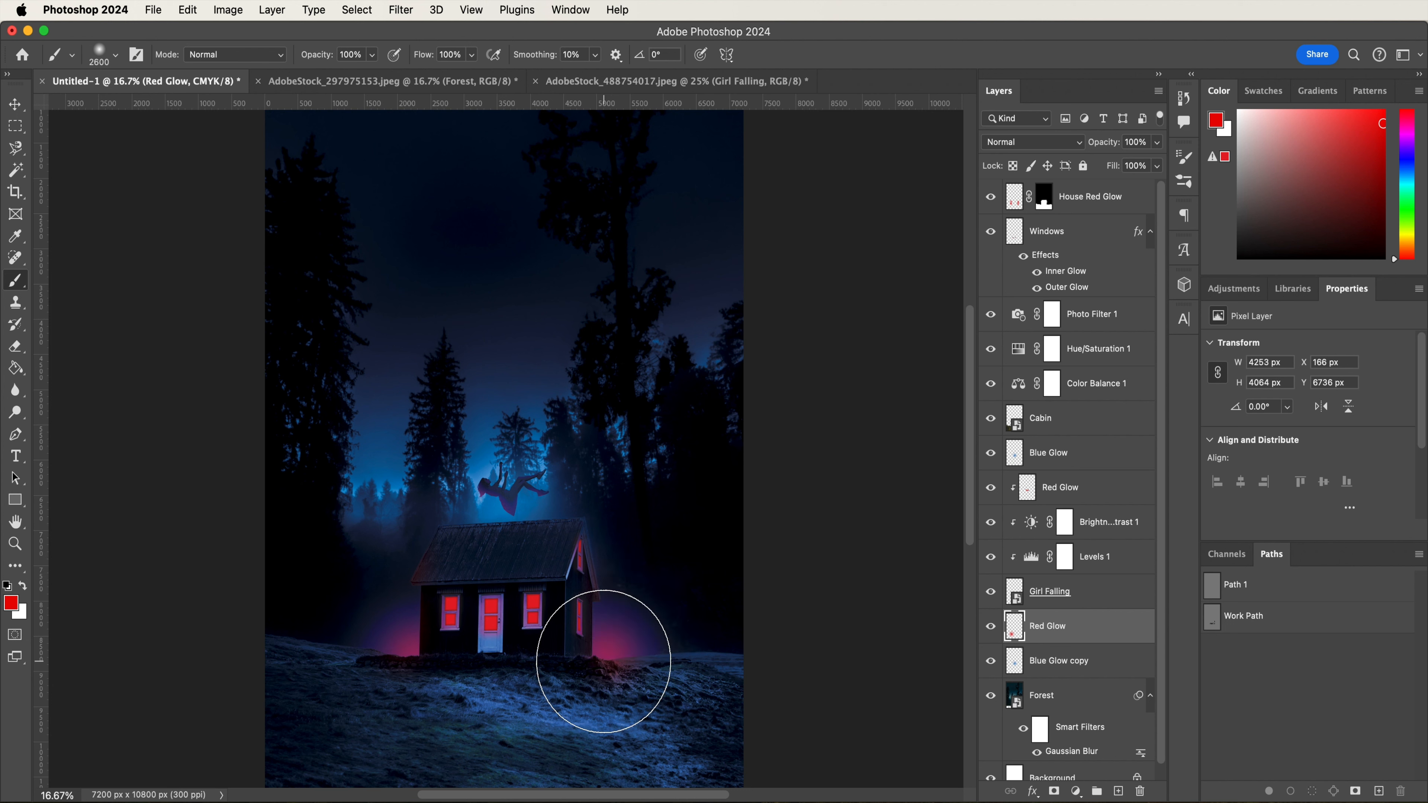
left_click(1011, 146)
left_click(1000, 661)
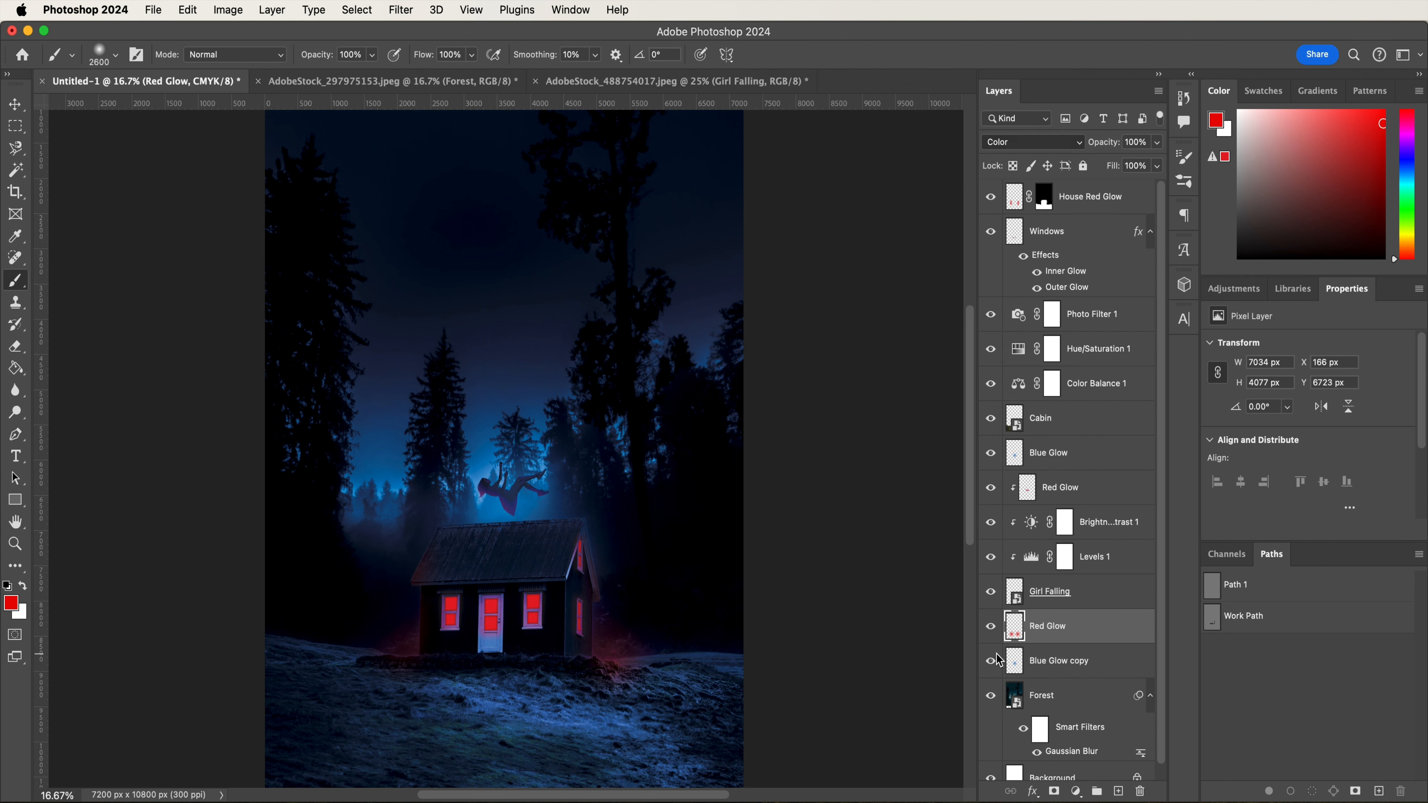
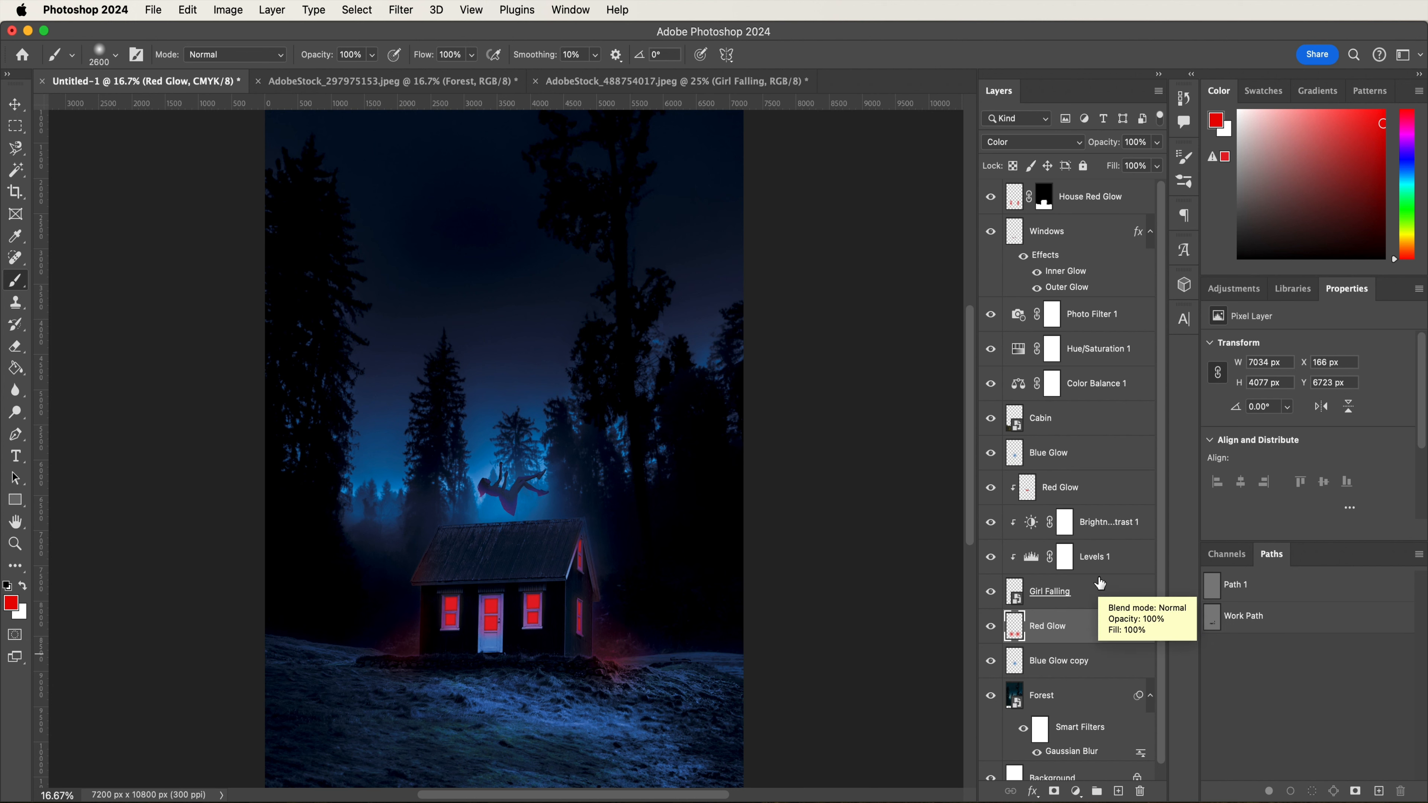
- Create a new layer named Light Beams directly above the Blue Glow layer
left_click(1091, 467)
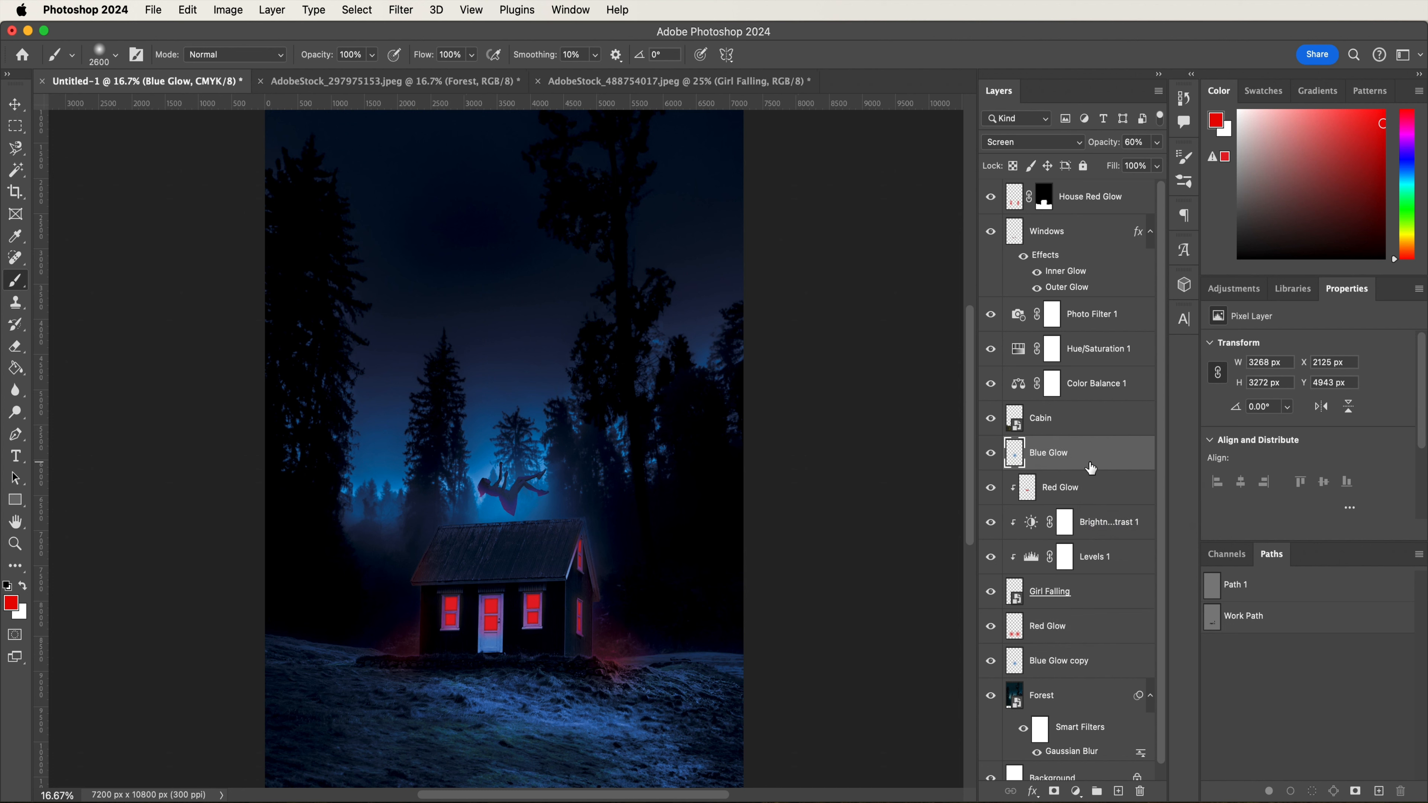
left_click(1119, 792)
double_click(1042, 453)
type("Light Beams")
key("Return")
- Select seven narrow vertical rectangles of varying width and height above the cabin roof, around the falling girl, as one combined selection
key("m")
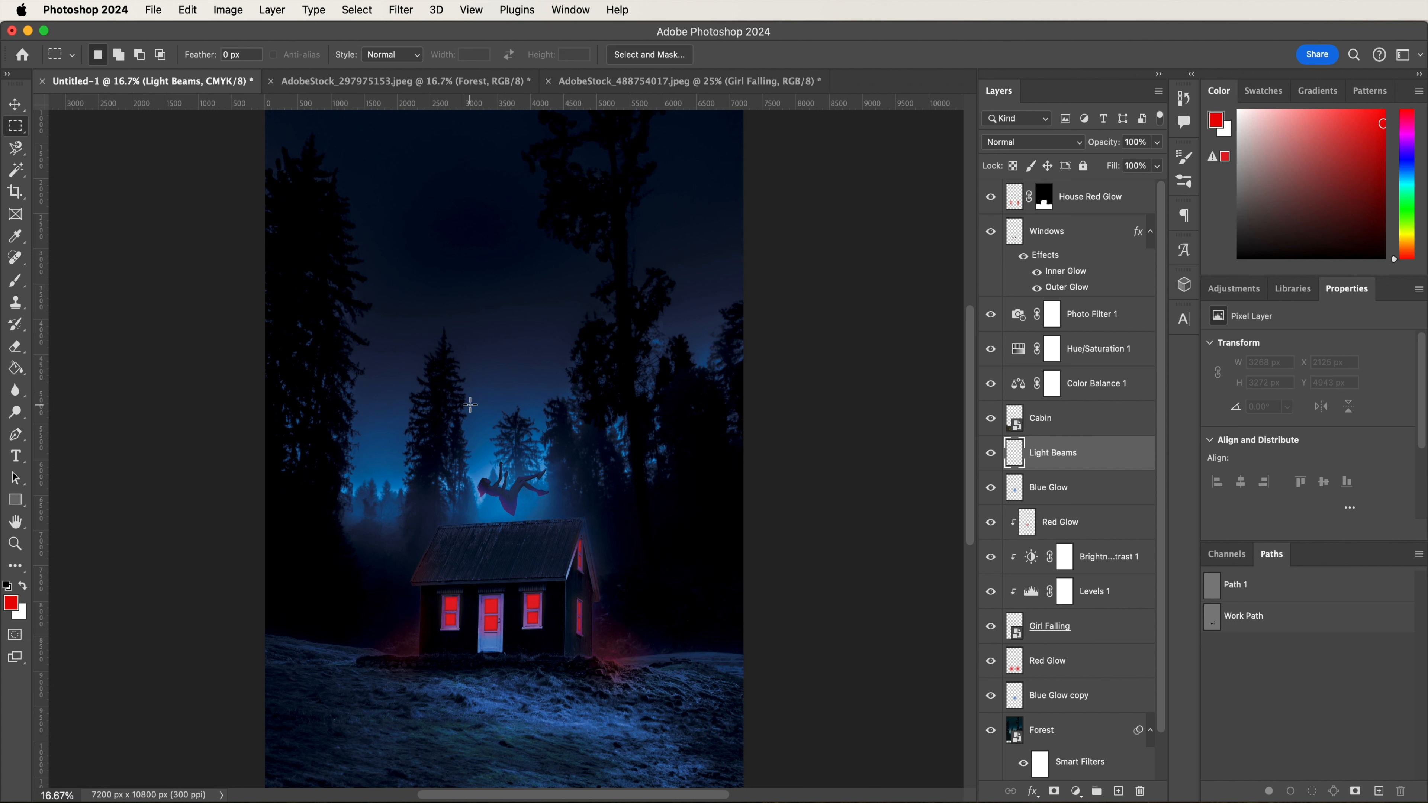
left_click_drag(466, 397, 469, 511)
left_click_drag(474, 386, 478, 449)
left_click(118, 54)
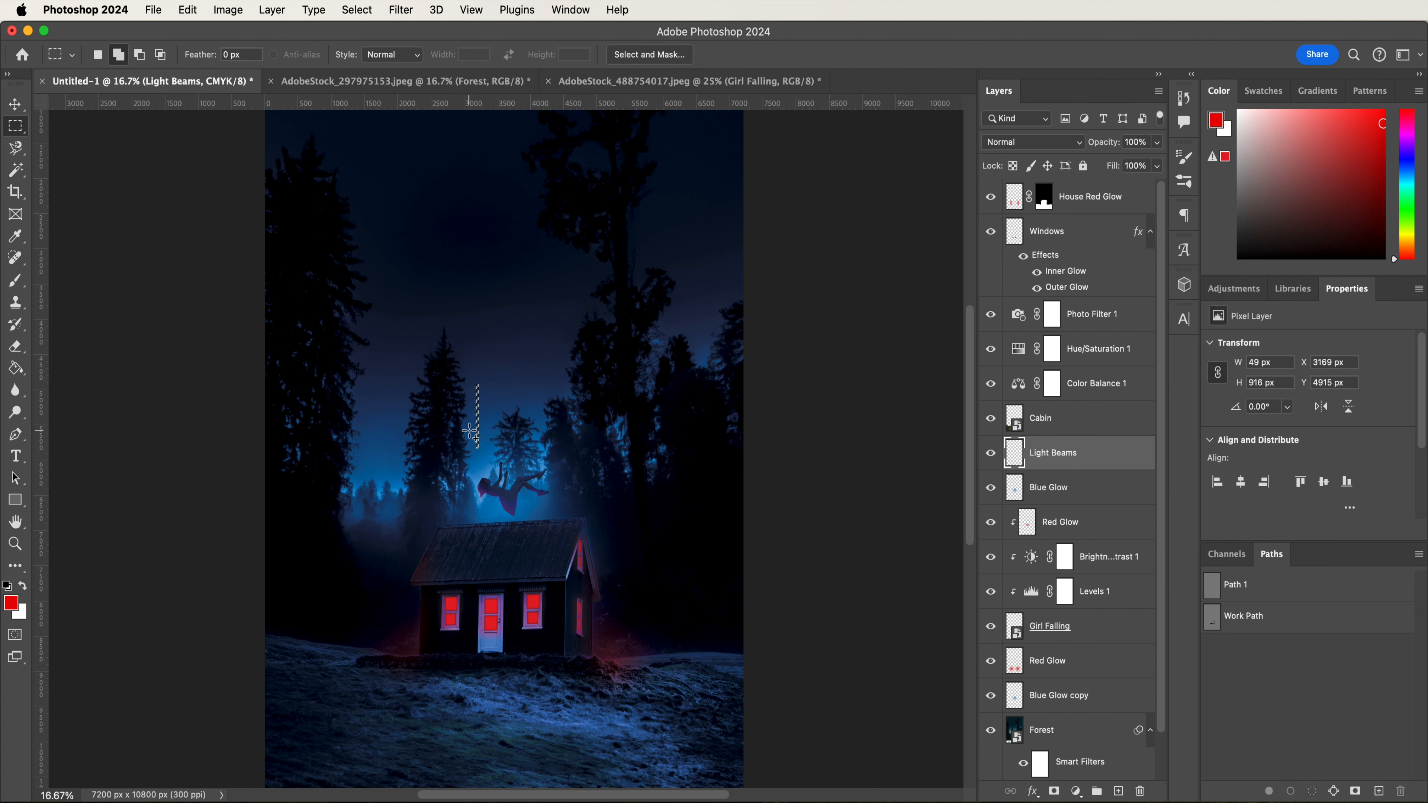
left_click_drag(469, 412, 461, 520)
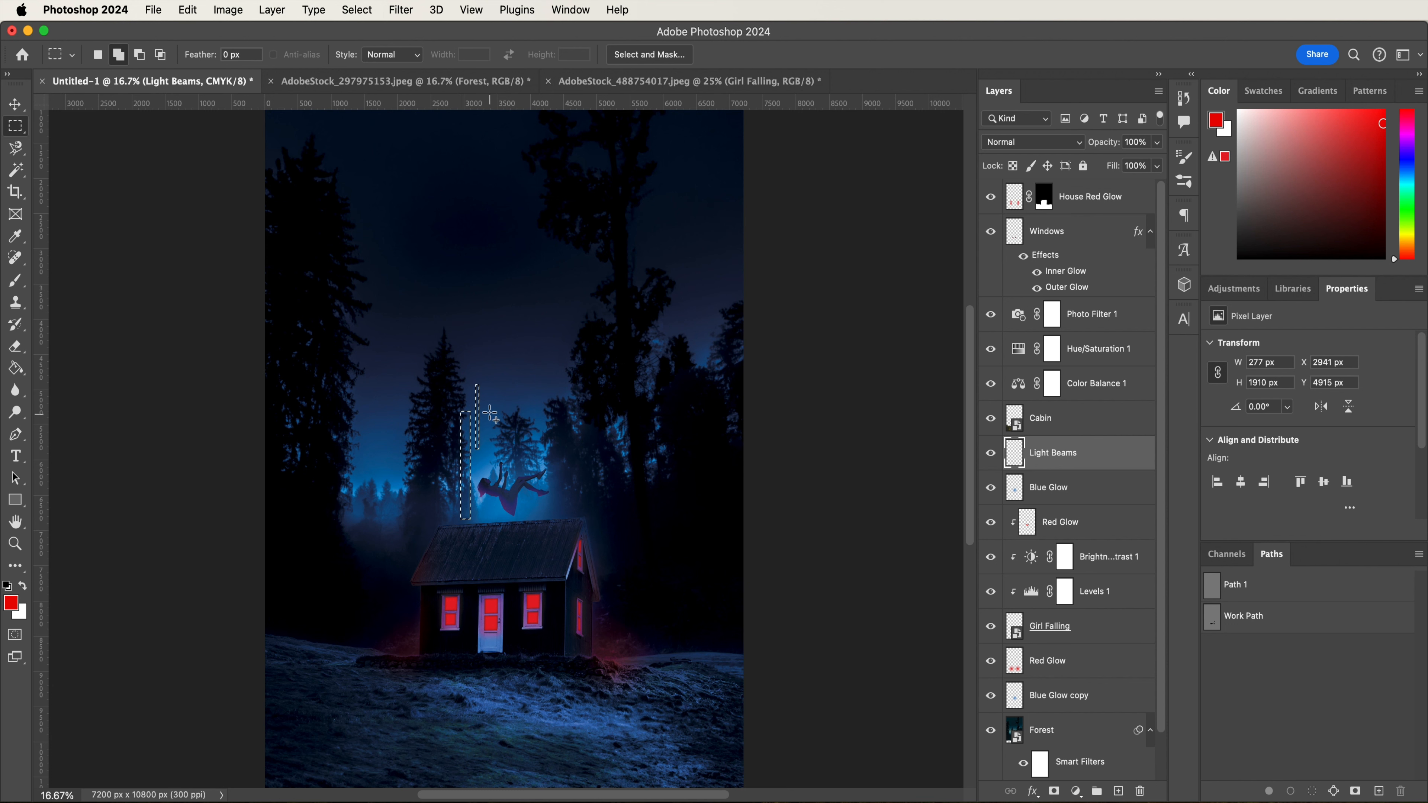
left_click_drag(486, 406, 488, 518)
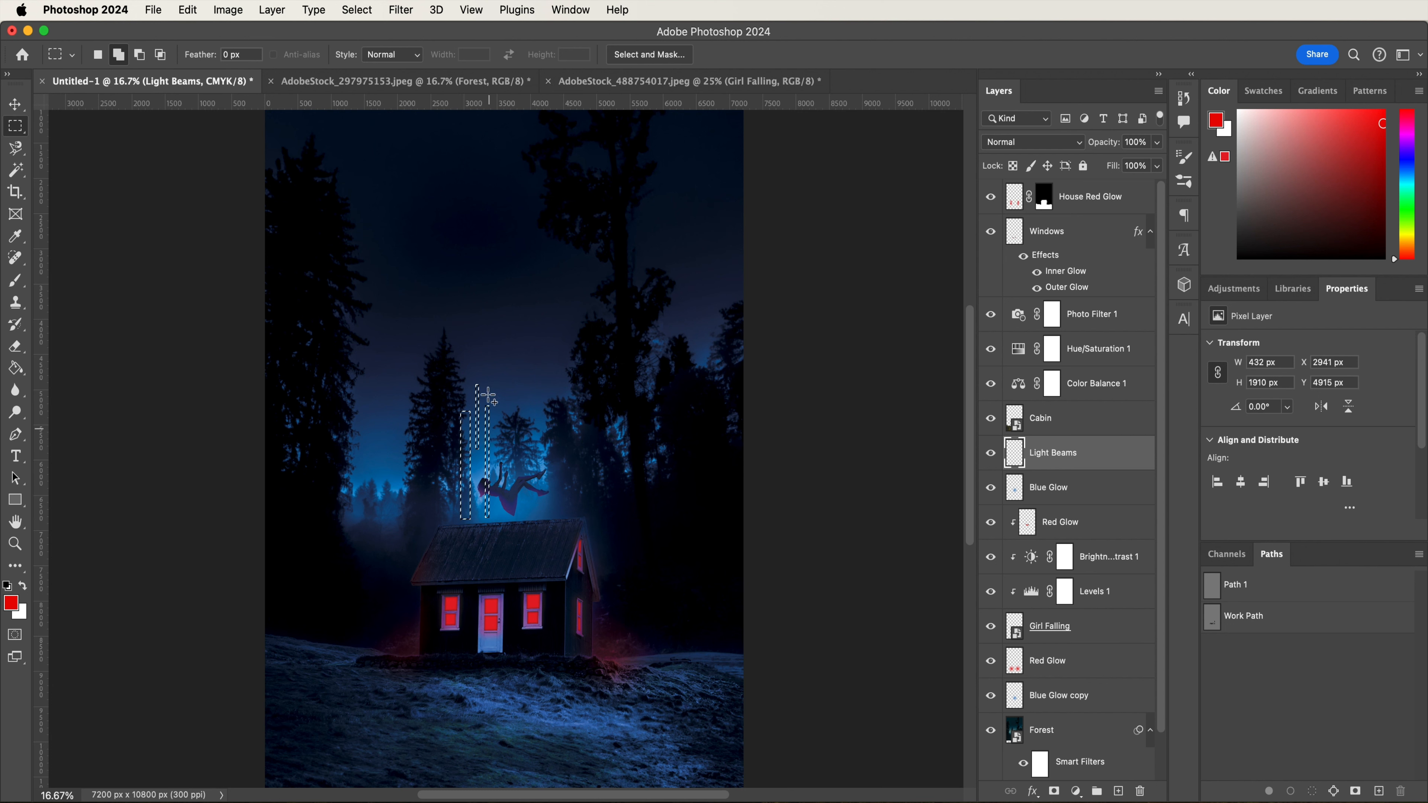
left_click_drag(499, 326, 514, 495)
left_click_drag(521, 383, 530, 542)
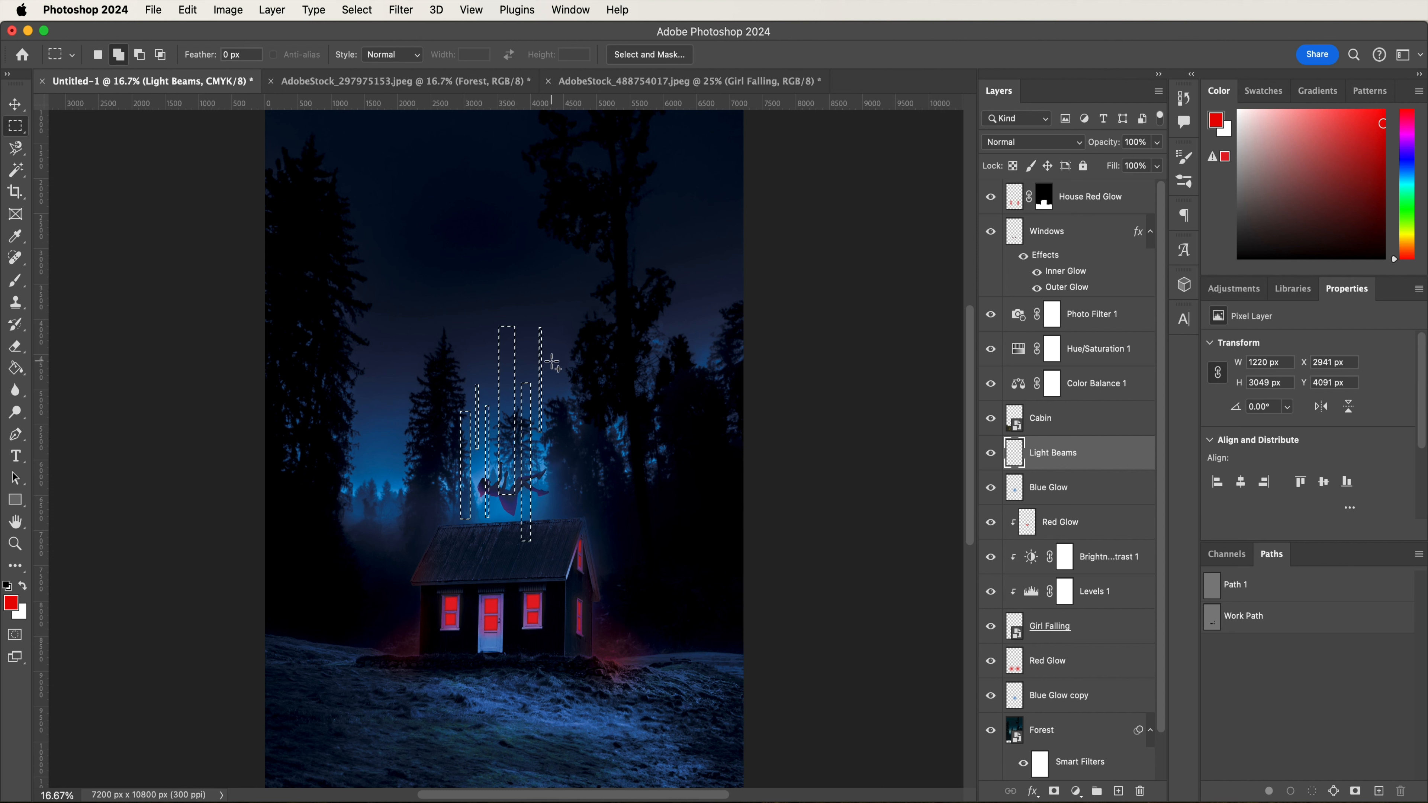
left_click_drag(551, 361, 557, 533)
- Fill the selected rectangles with white on the Light Beams layer and deselect them
left_click(23, 586)
key("b")
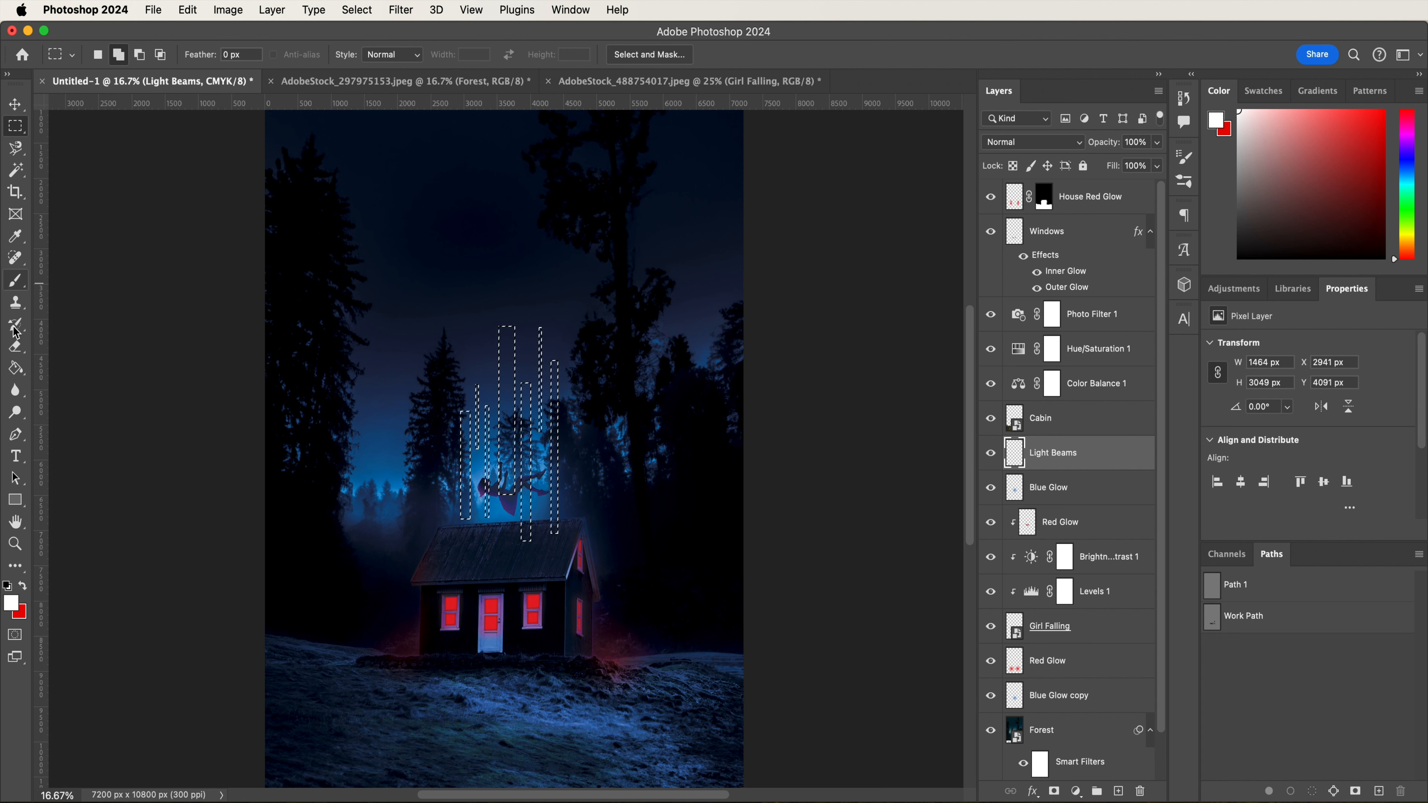
left_click(16, 367)
left_click(517, 414)
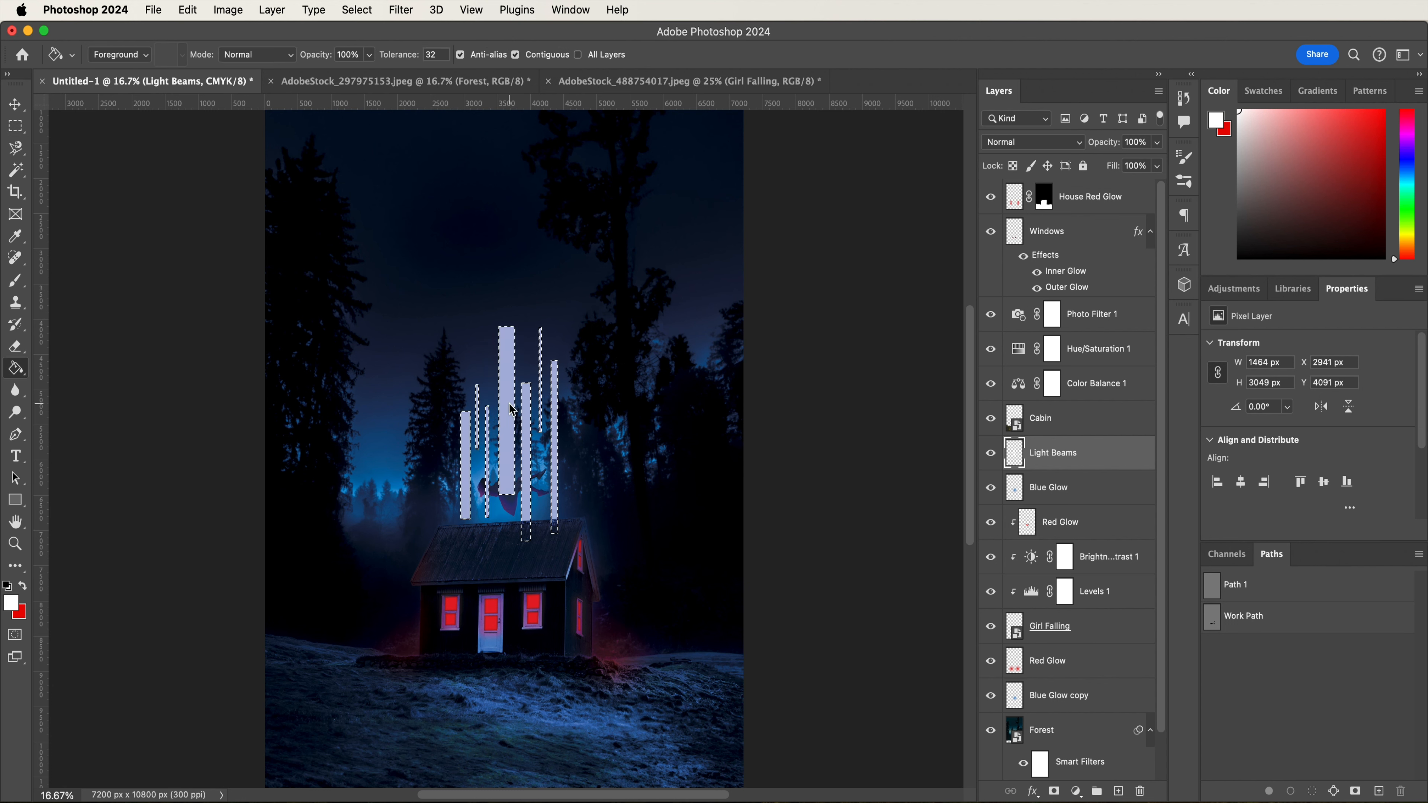
key("m")
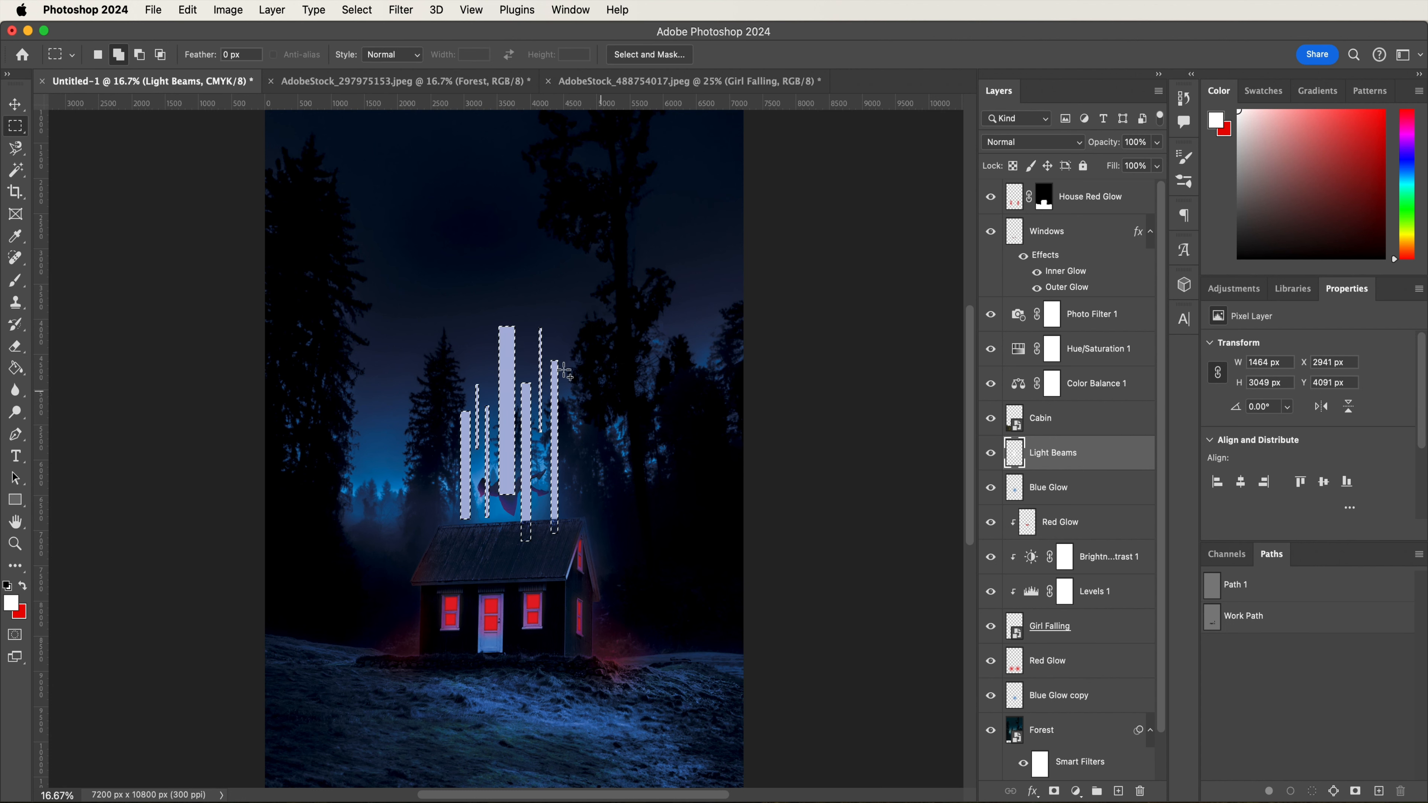
left_click(497, 385)
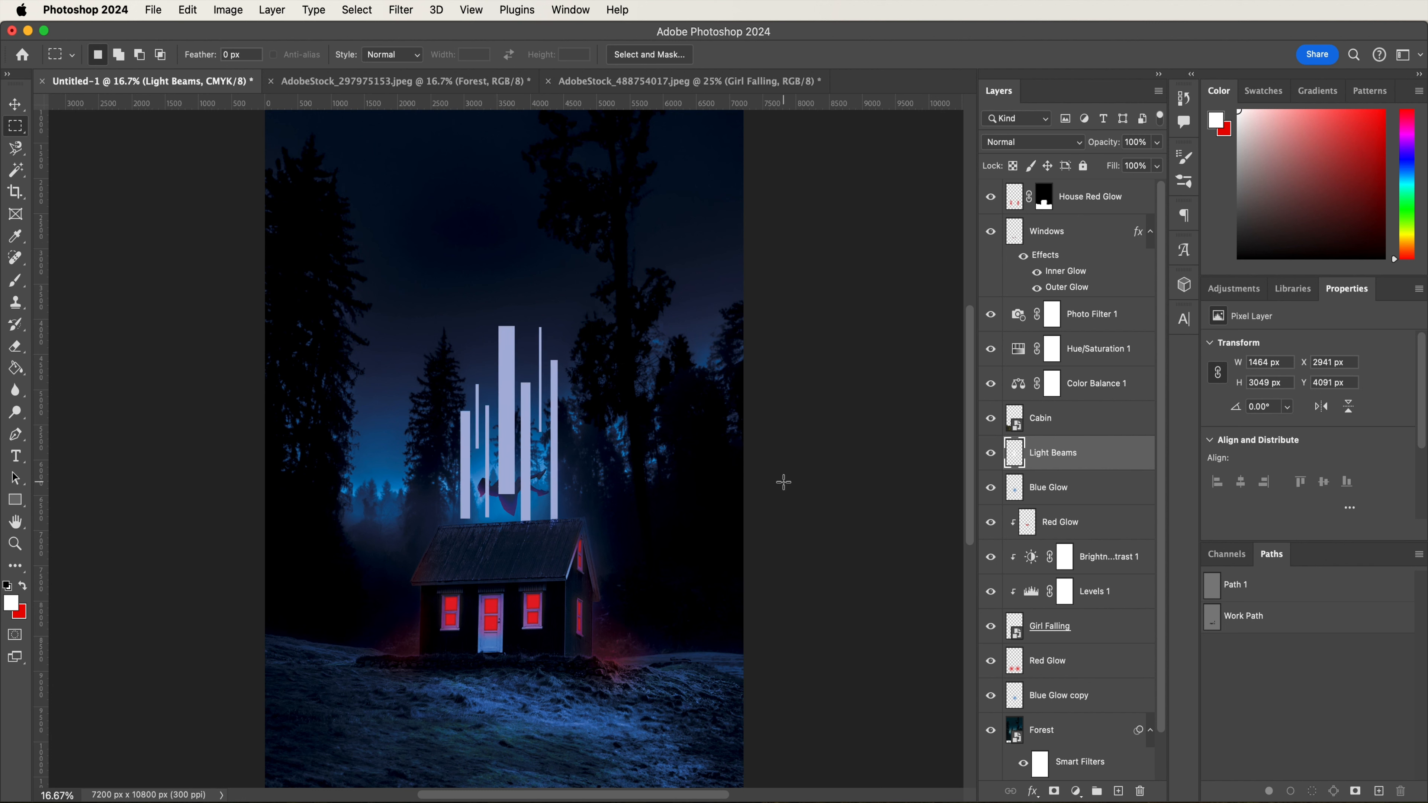
- Convert the Light Beams layer to a smart object and set its blend mode to Overlay
right_click(1102, 465)
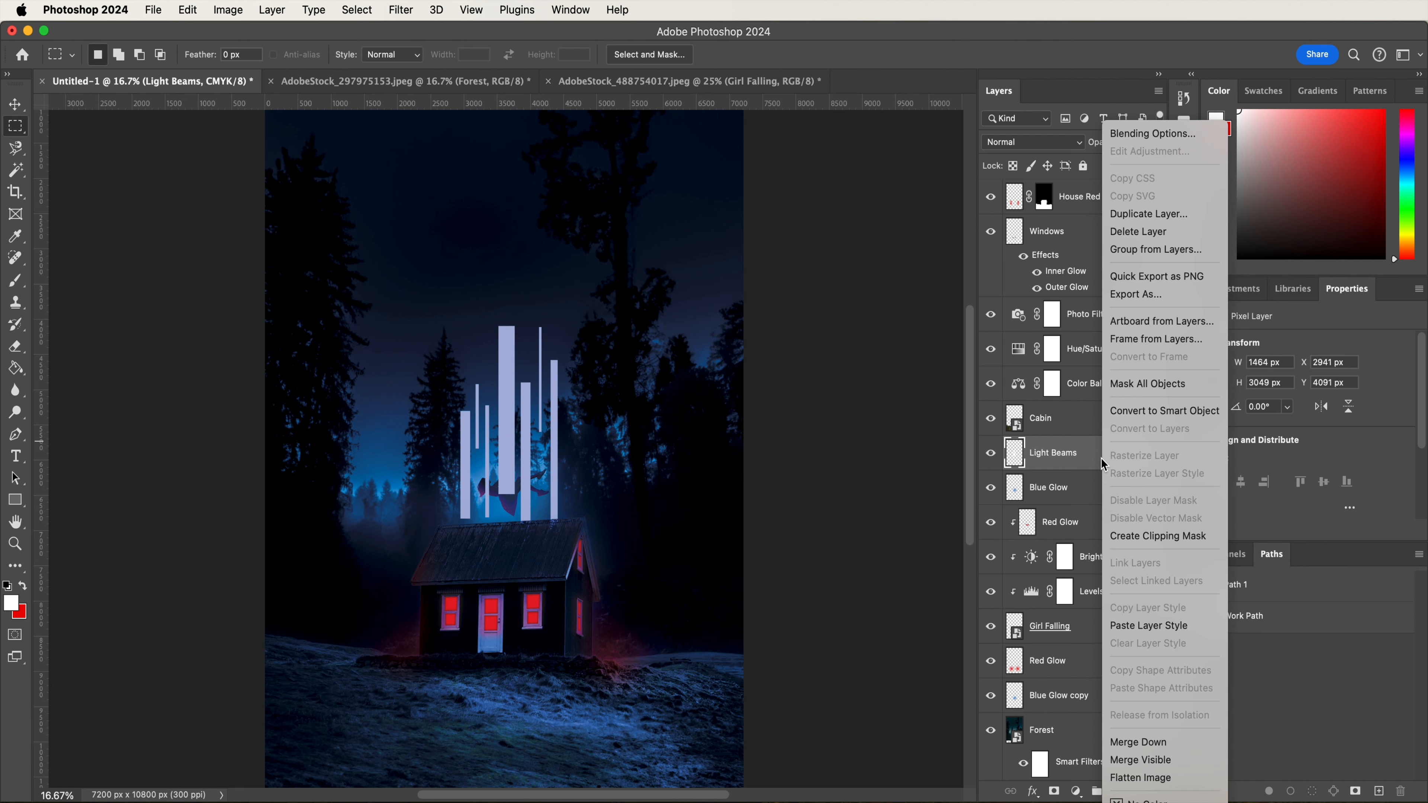
left_click(1120, 416)
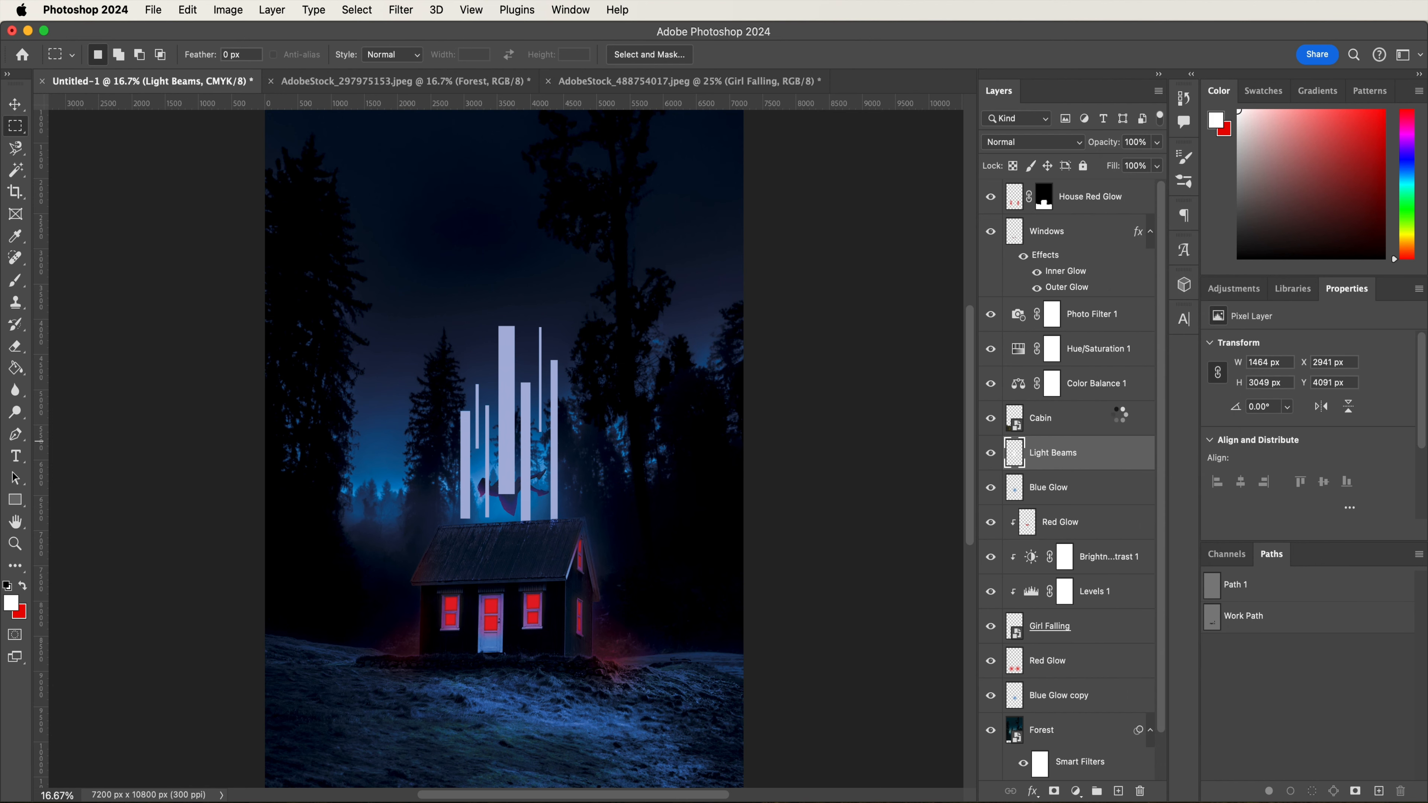
left_click(999, 147)
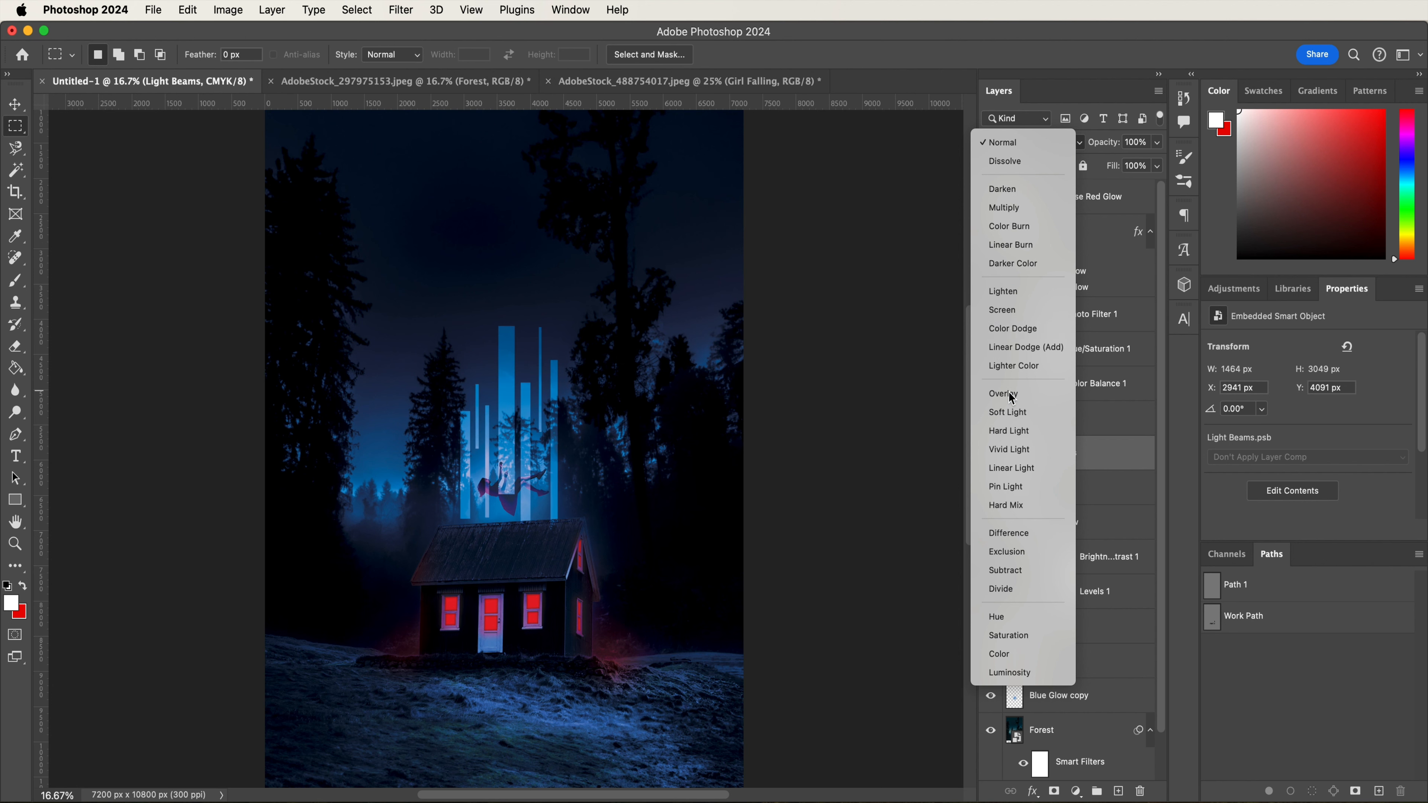
left_click(996, 393)
- Apply a Gaussian Blur with a 43-pixel radius to the Light Beams layer
left_click(397, 11)
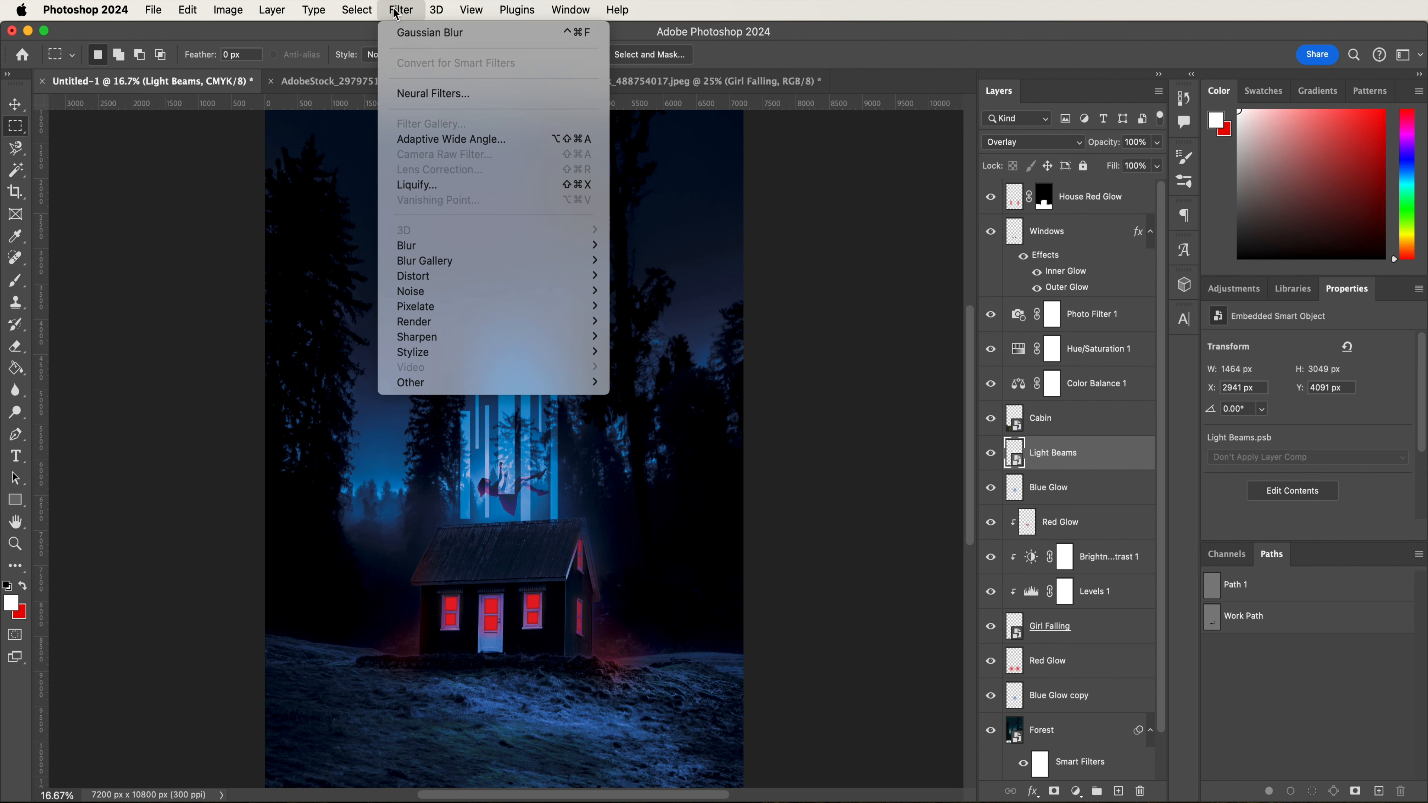
mouse_move(512, 246)
left_click(653, 306)
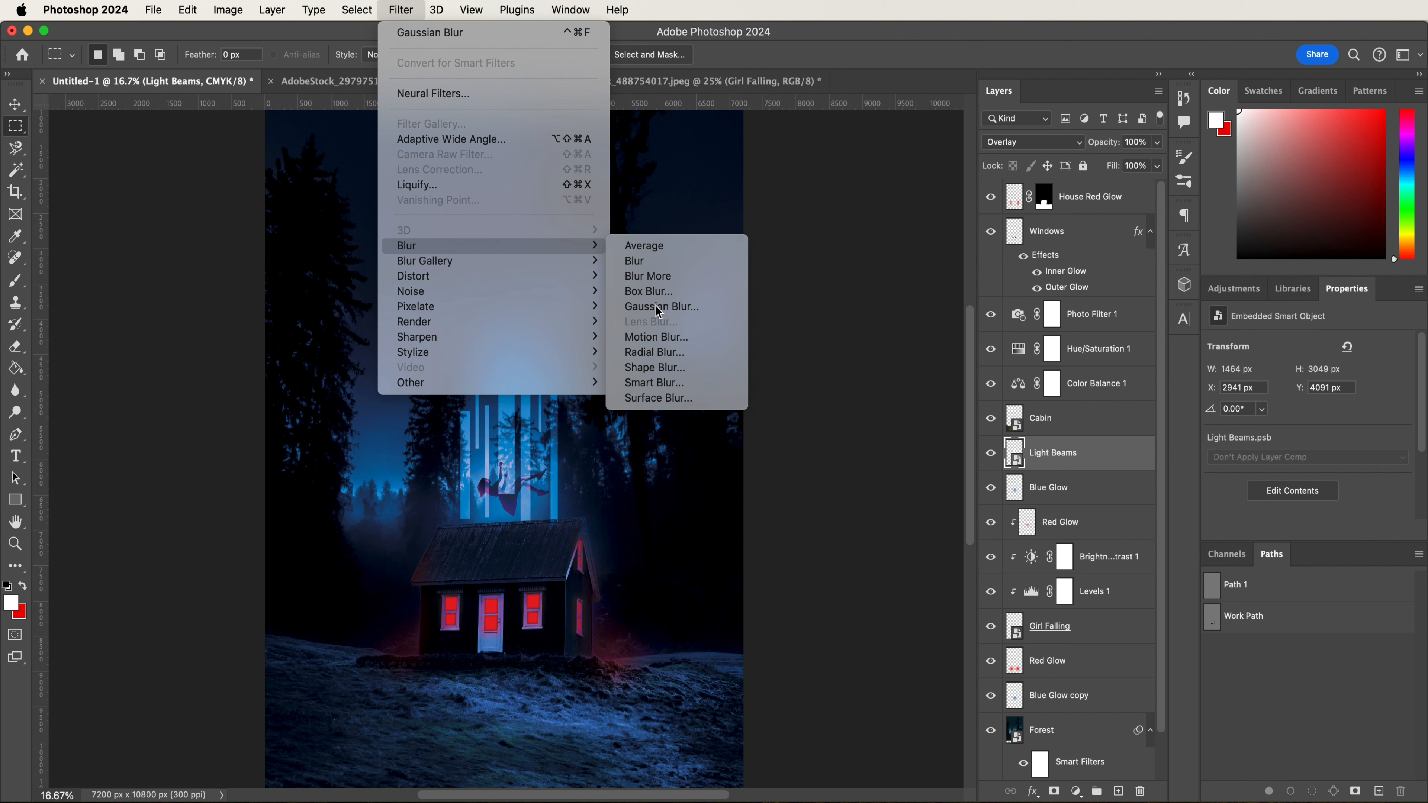
type("43")
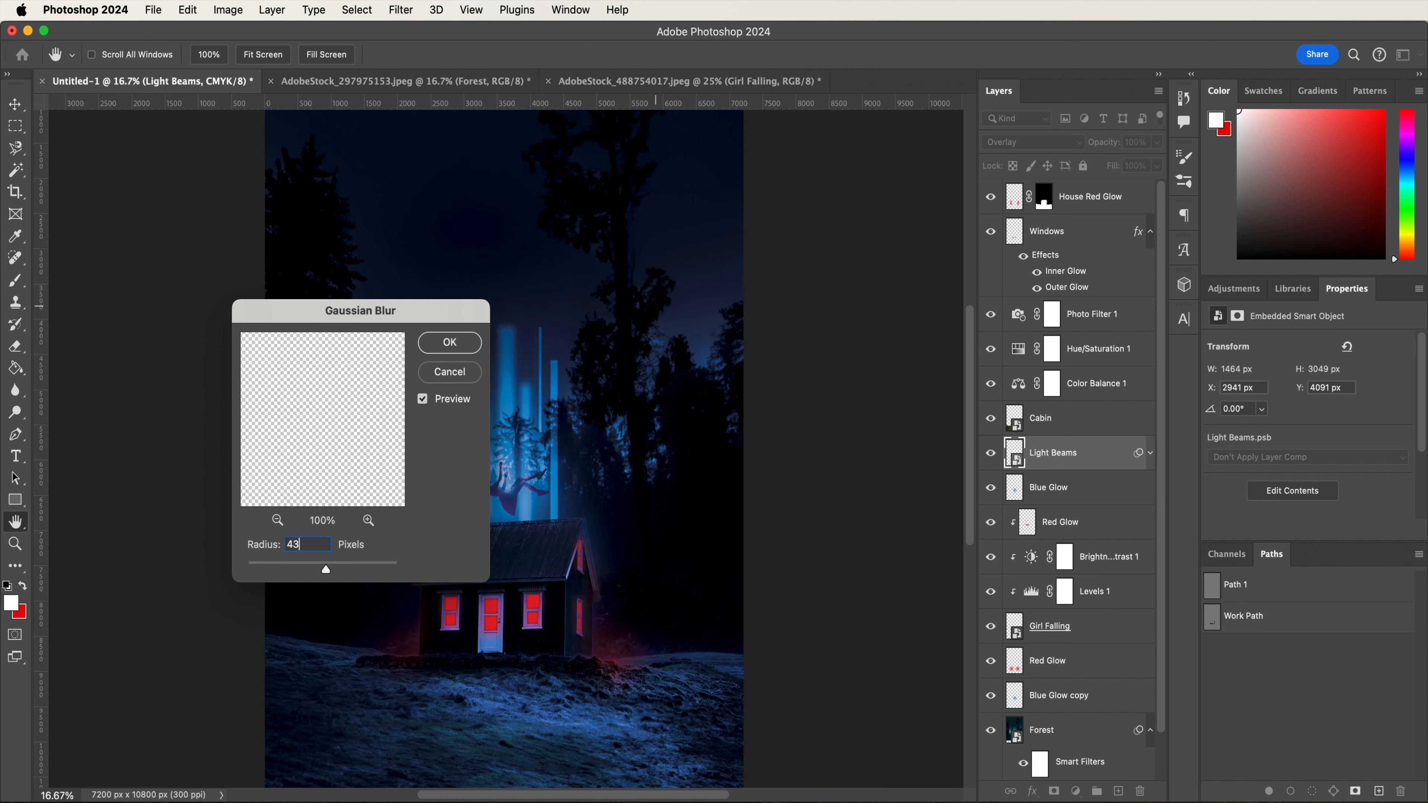
key("Return")
- Apply a Motion Blur to the Light Beams layer at a -90° angle and 2000 pixels distance
left_click(401, 9)
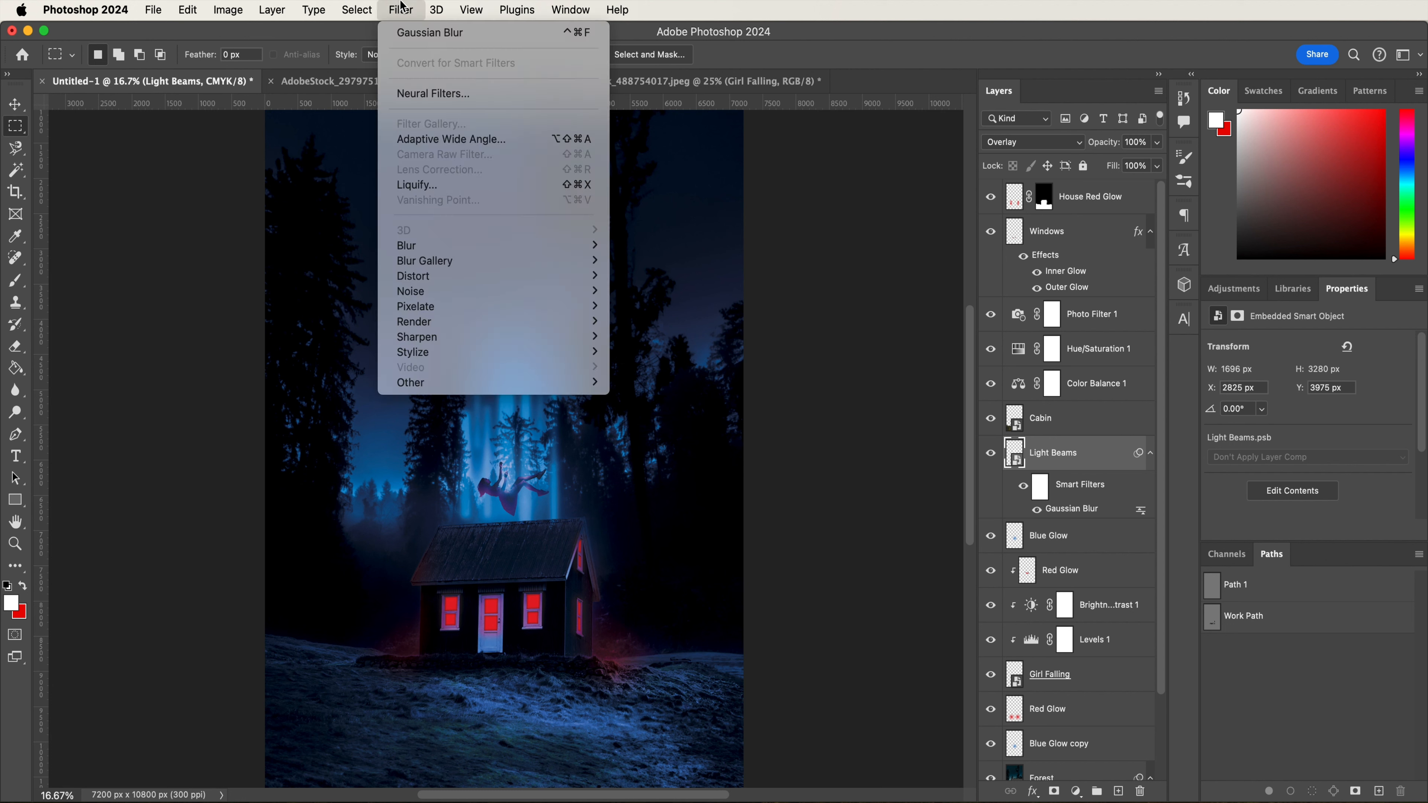
mouse_move(527, 254)
left_click(627, 336)
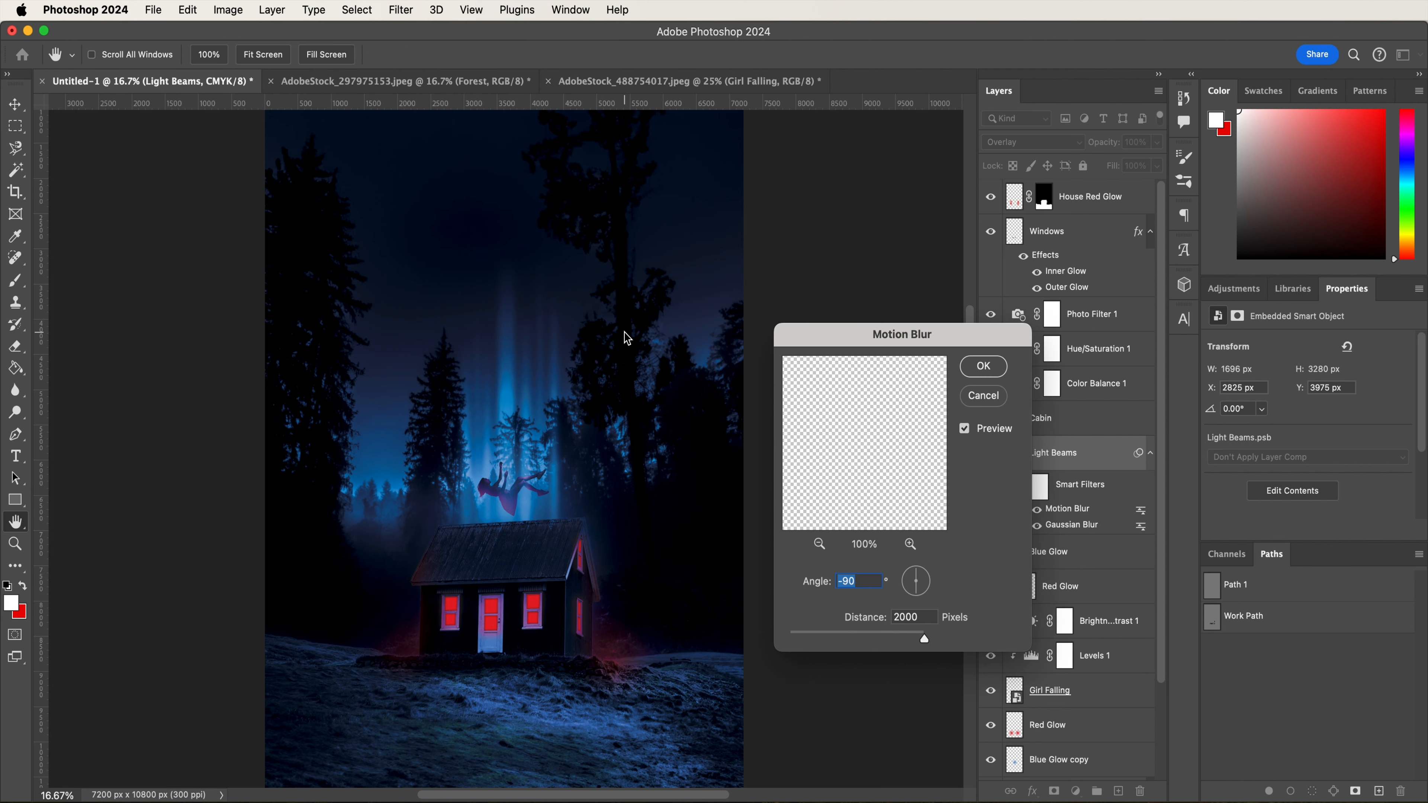
left_click(983, 367)
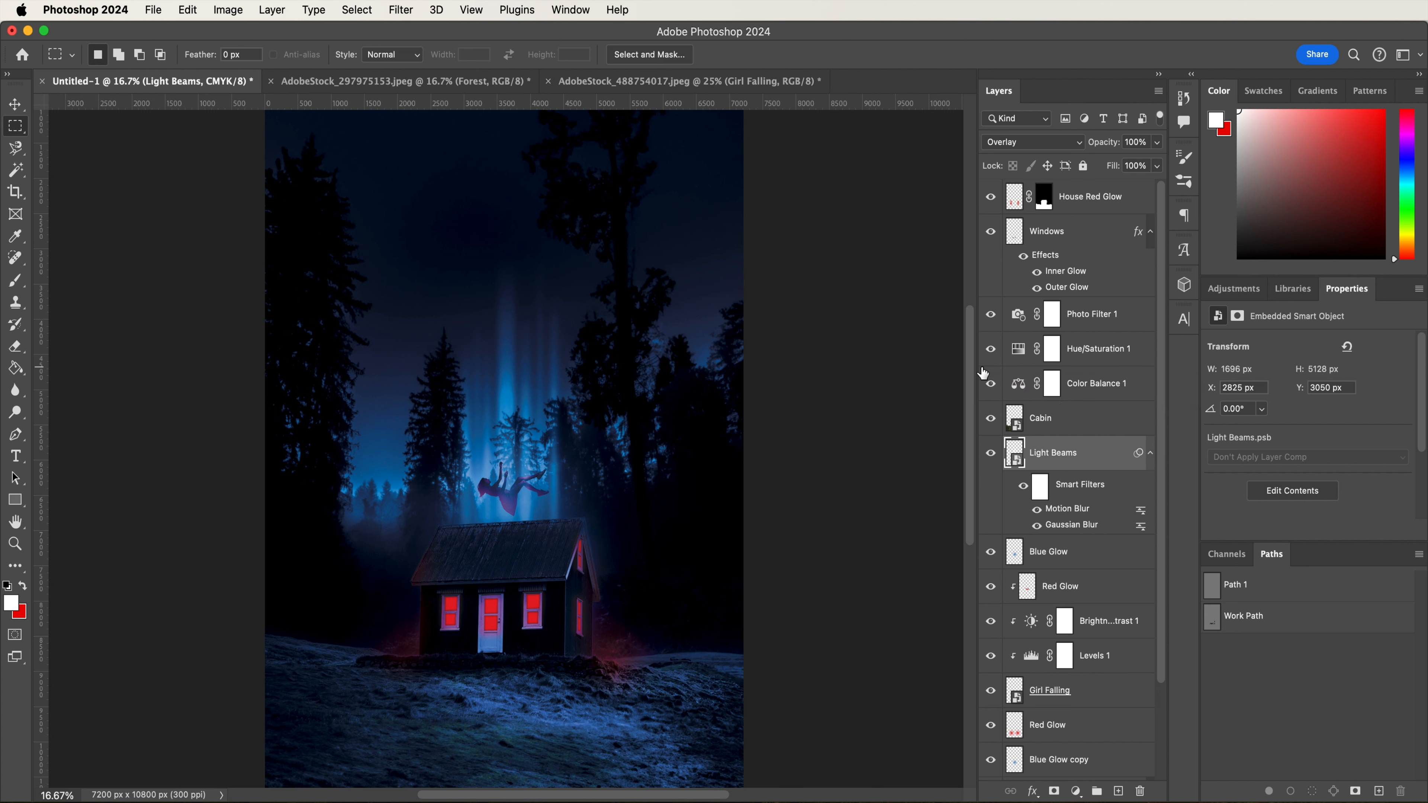
- Add a gradient fill layer above House Red Glow with Radial style, reversed, at 75% scale
left_click(1089, 204)
left_click(1075, 791)
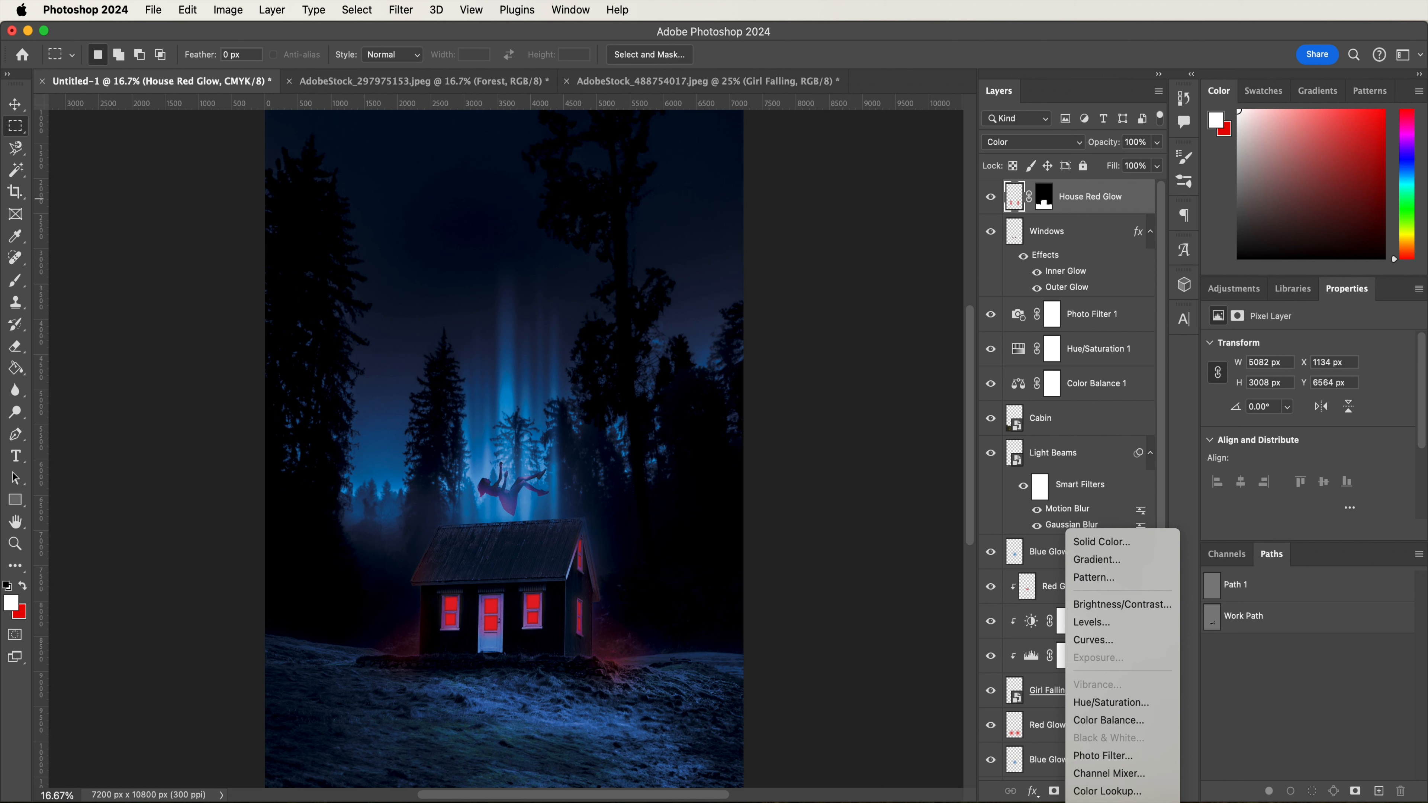
left_click(1096, 559)
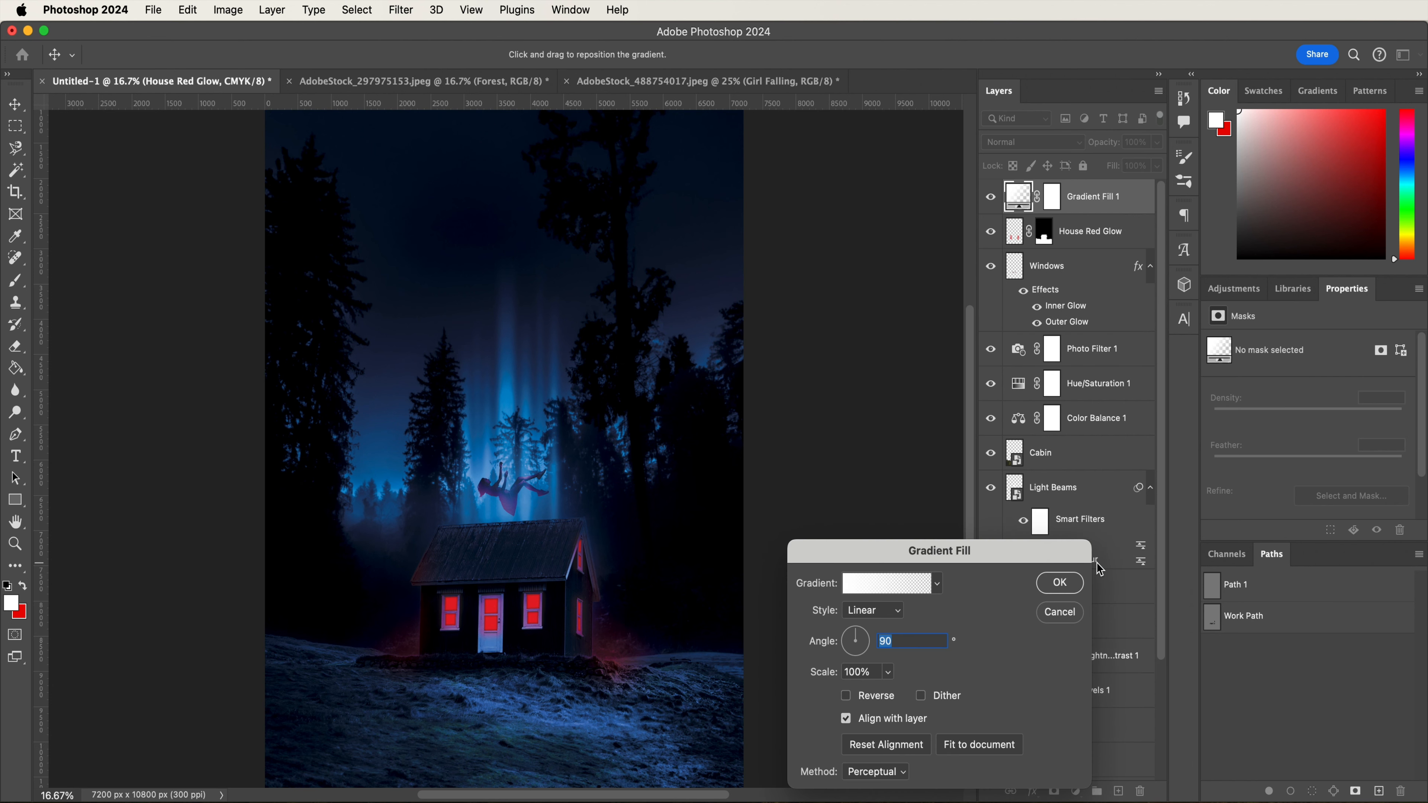
left_click(868, 617)
left_click(865, 632)
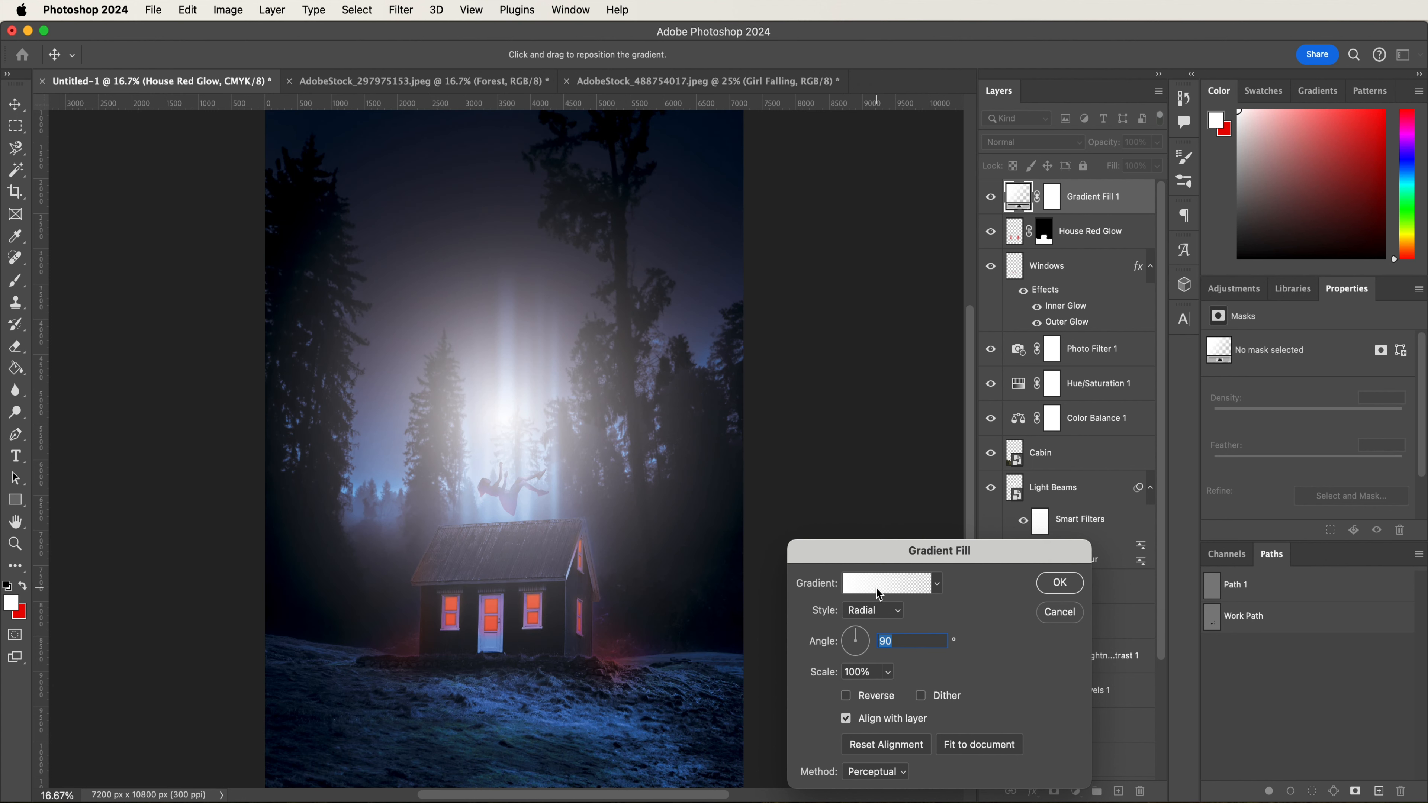
left_click(873, 698)
left_click(854, 672)
double_click(855, 672)
type("75")
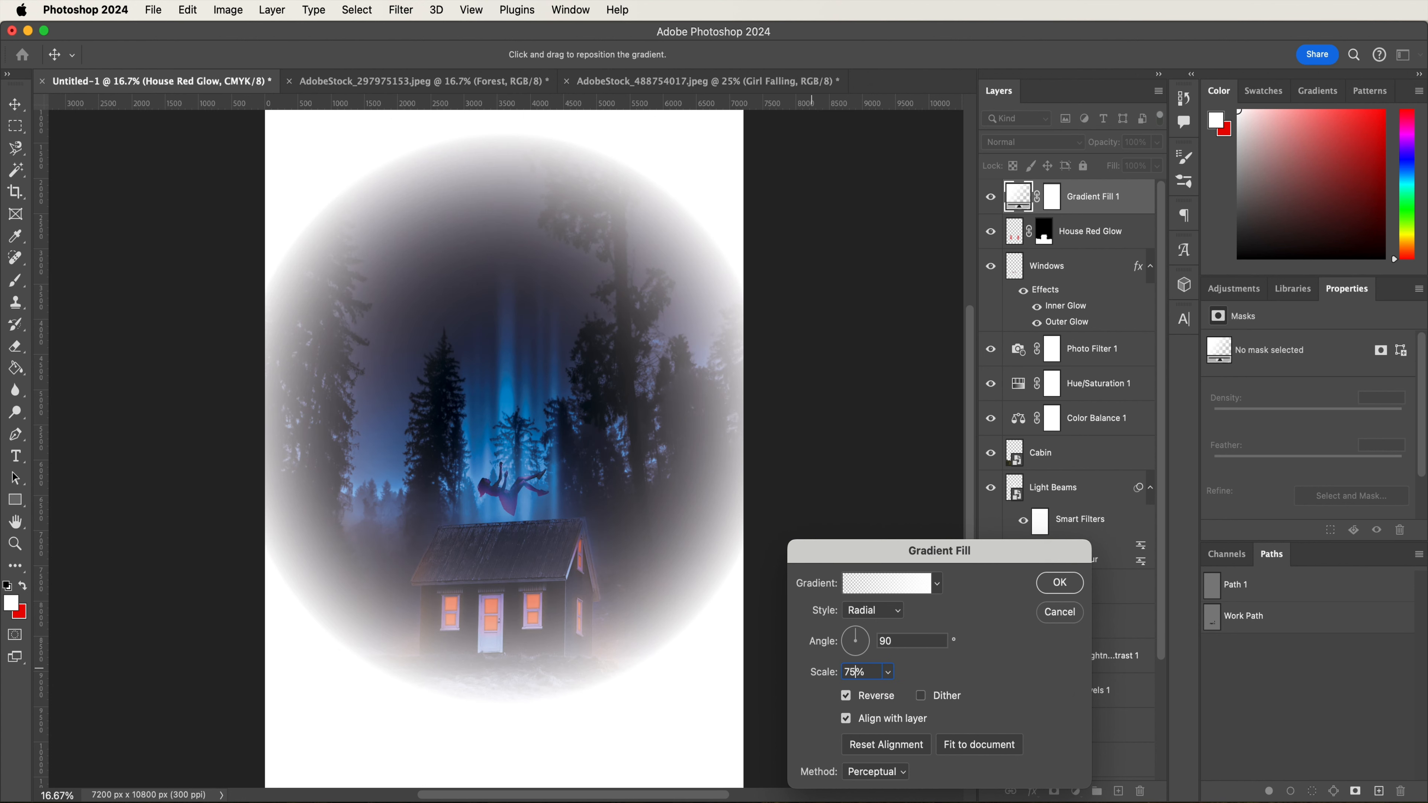
- Change both color stops of the gradient fill to black (000000) and apply the fill
left_click(879, 585)
left_click(1005, 405)
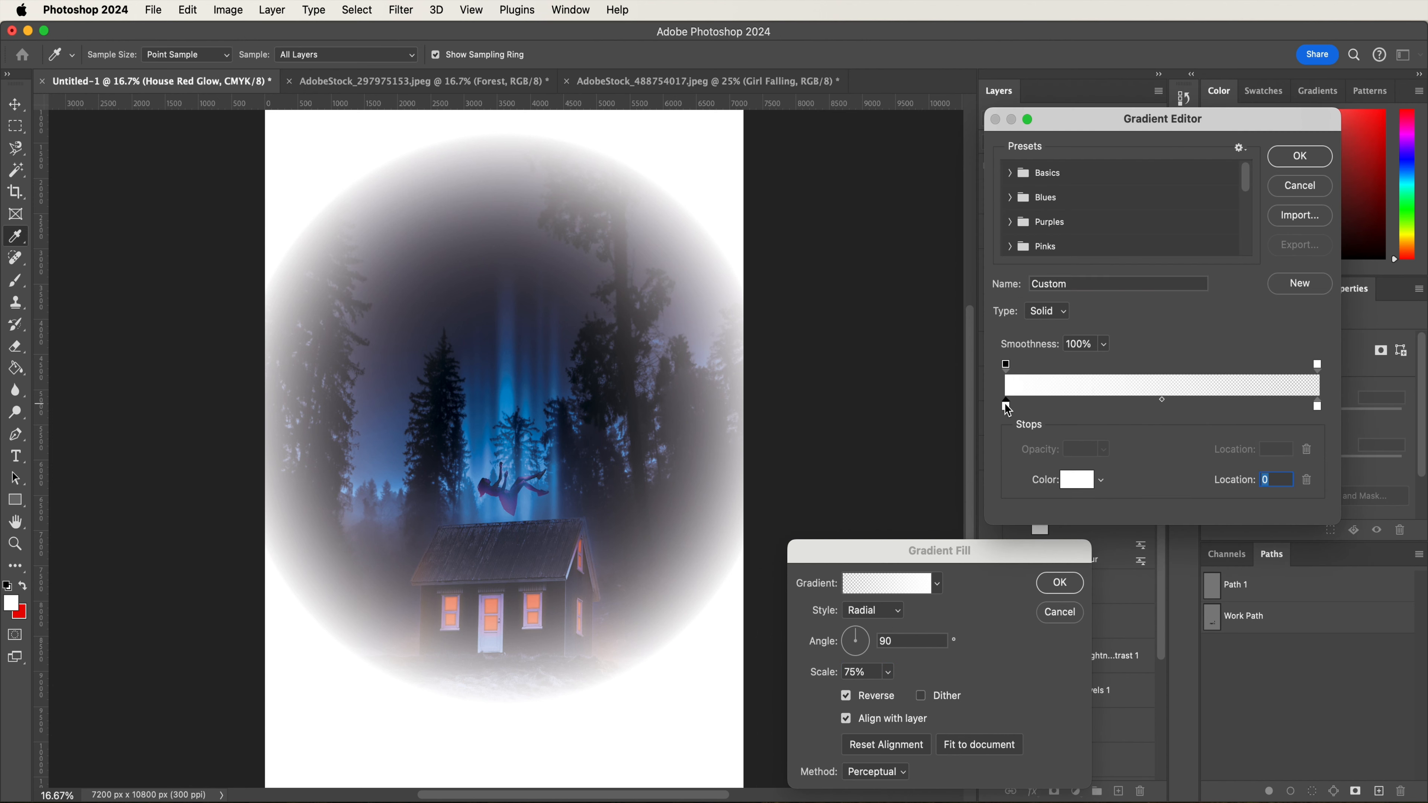
left_click(1072, 484)
left_click(1055, 439)
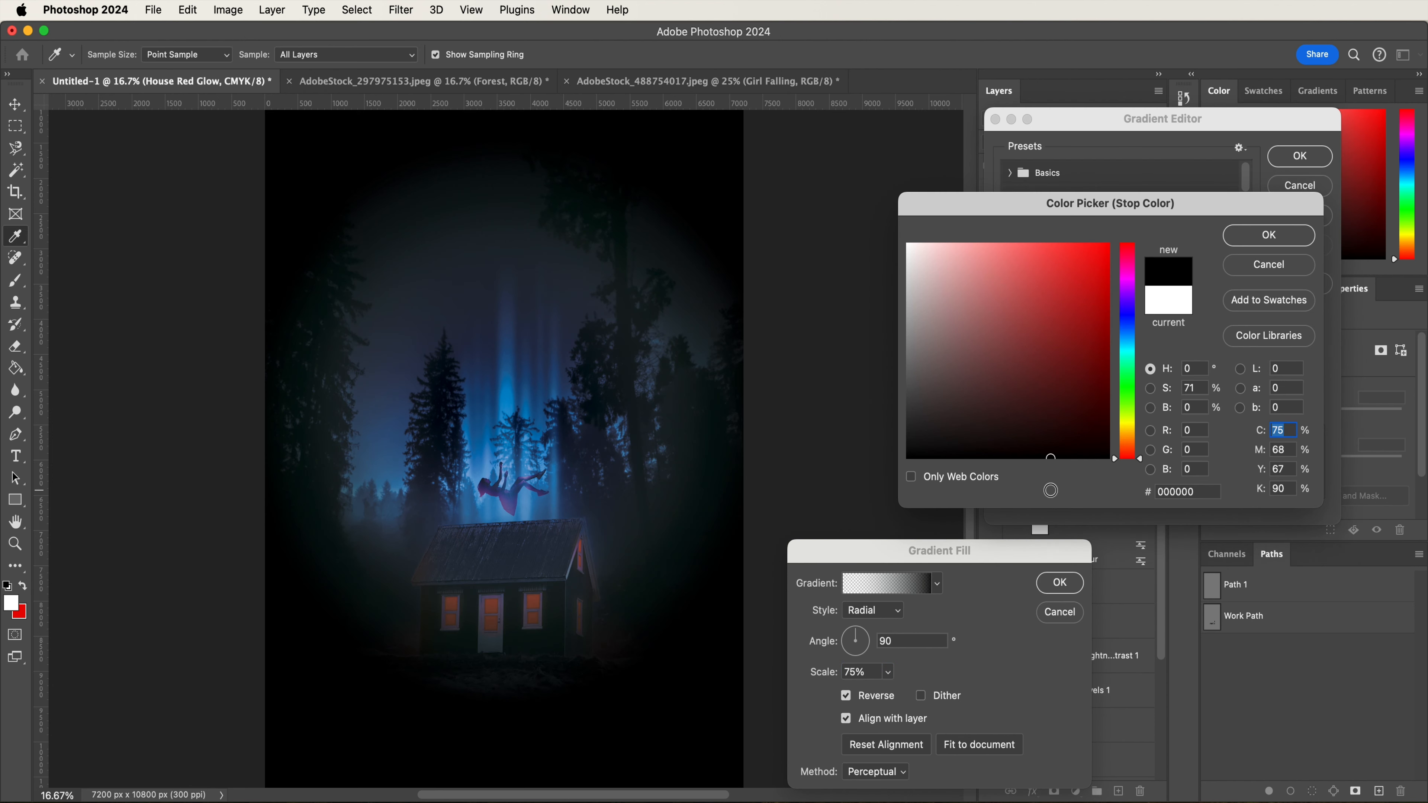
key("Return")
left_click(1317, 406)
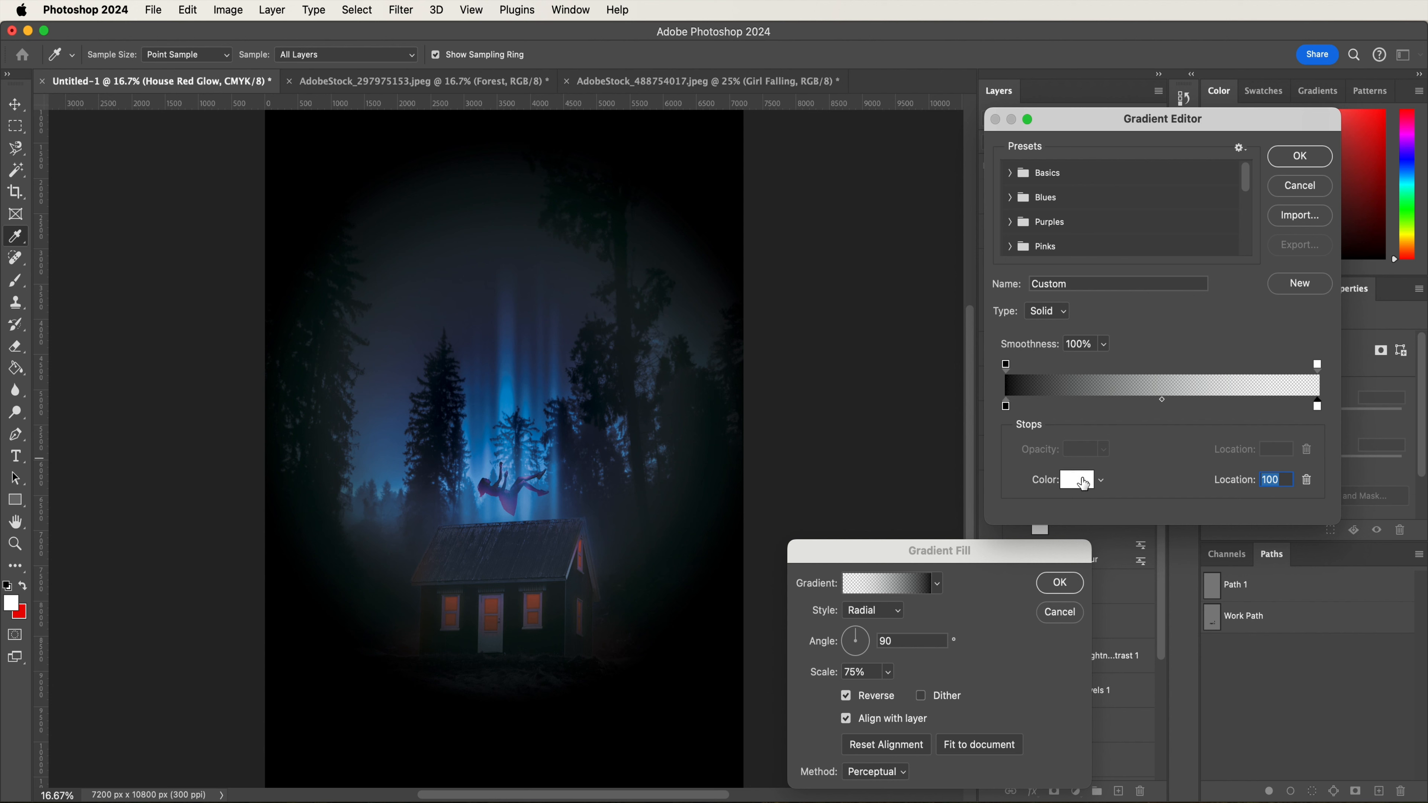
left_click(1075, 485)
left_click(1051, 444)
key("Return")
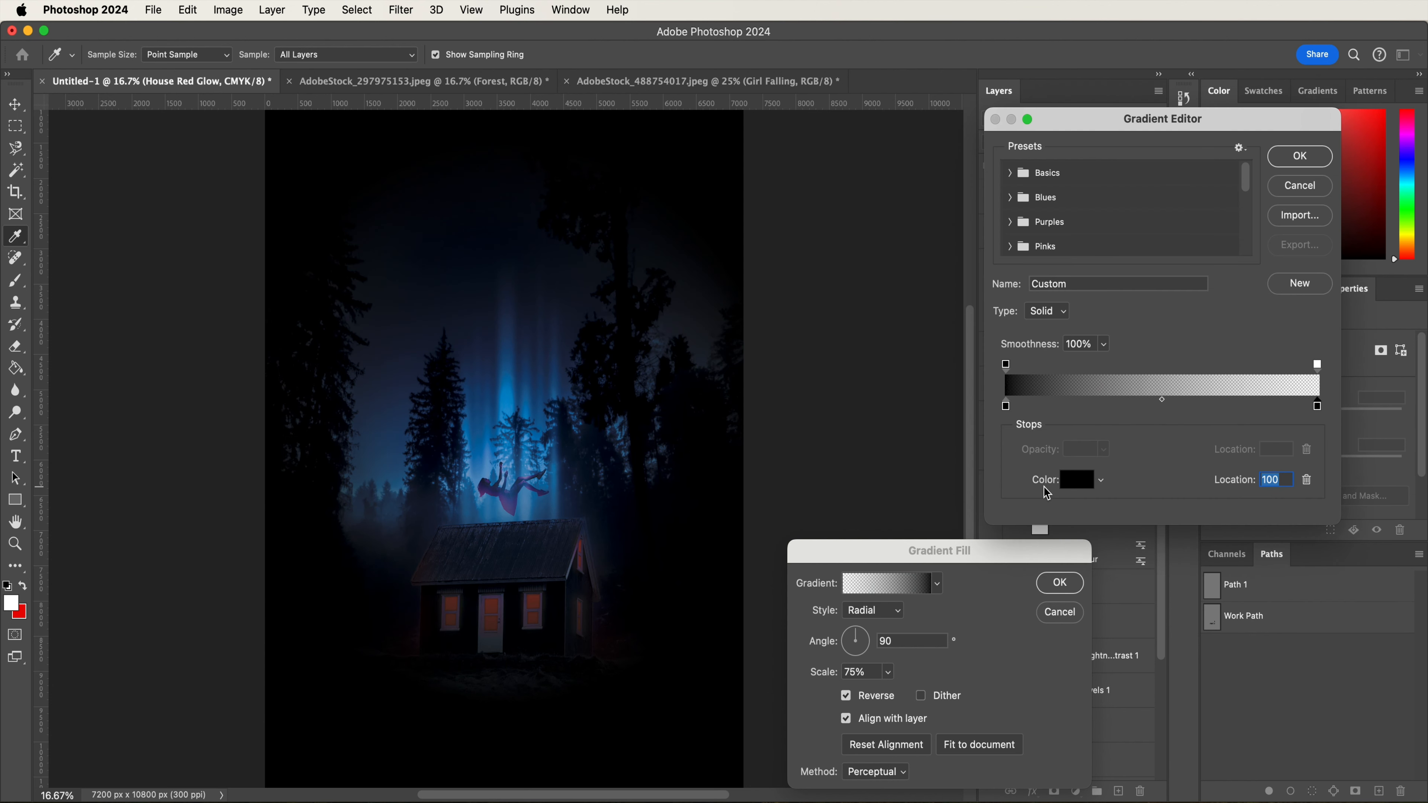
key("Return")
key("Return")
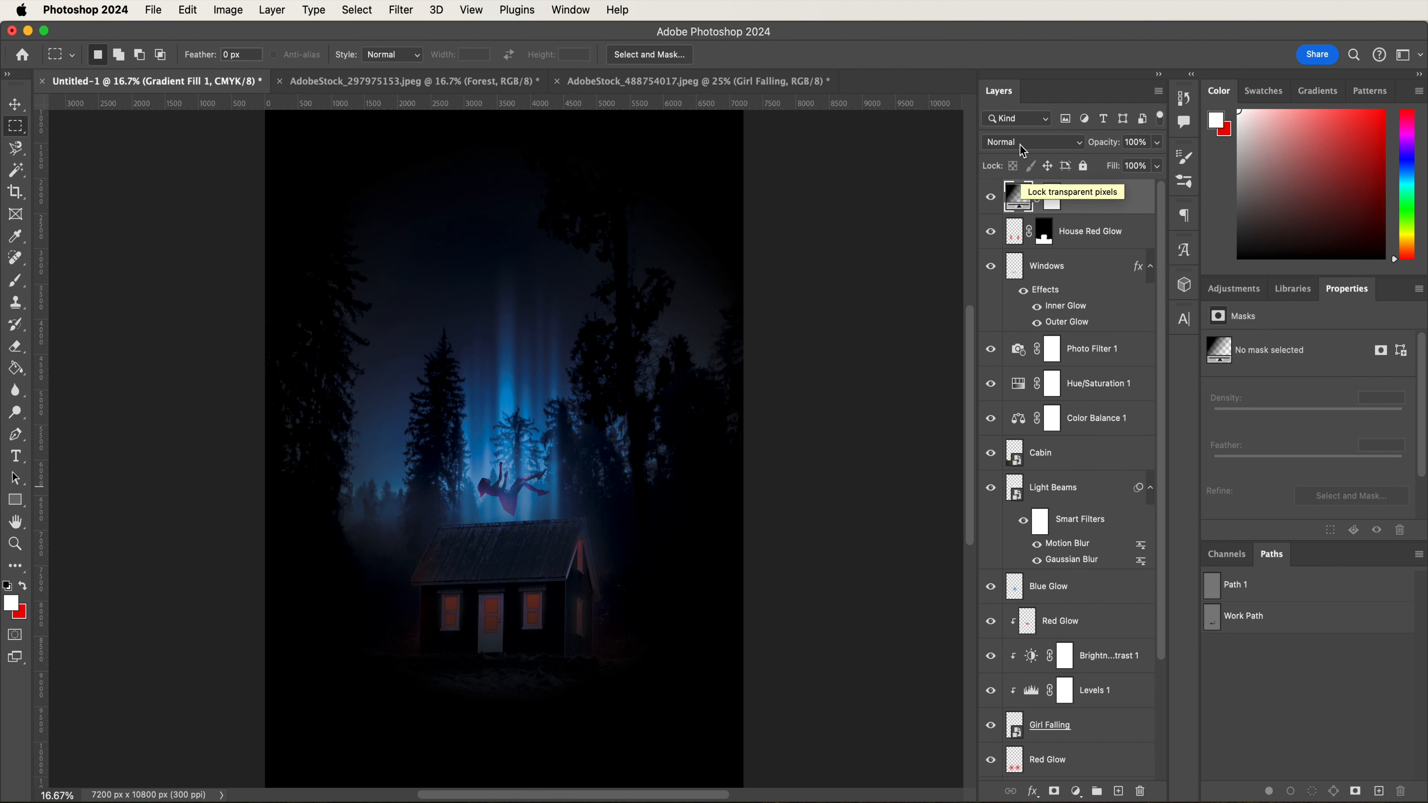
- Set the Gradient Fill 1 layer's blend mode to Pin Light and its opacity to 50%
left_click(1057, 143)
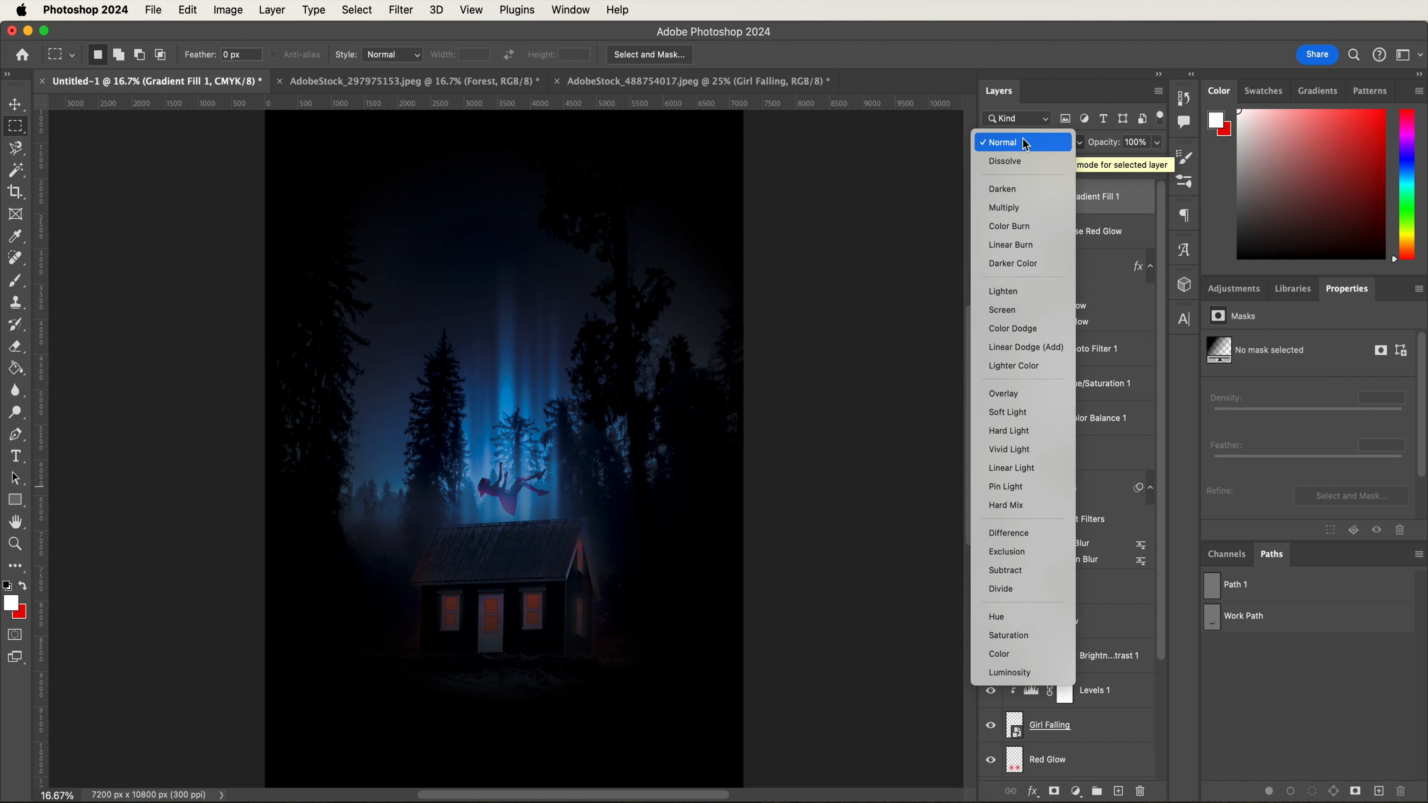
left_click(1009, 485)
left_click(1136, 141)
key("shift+Down")
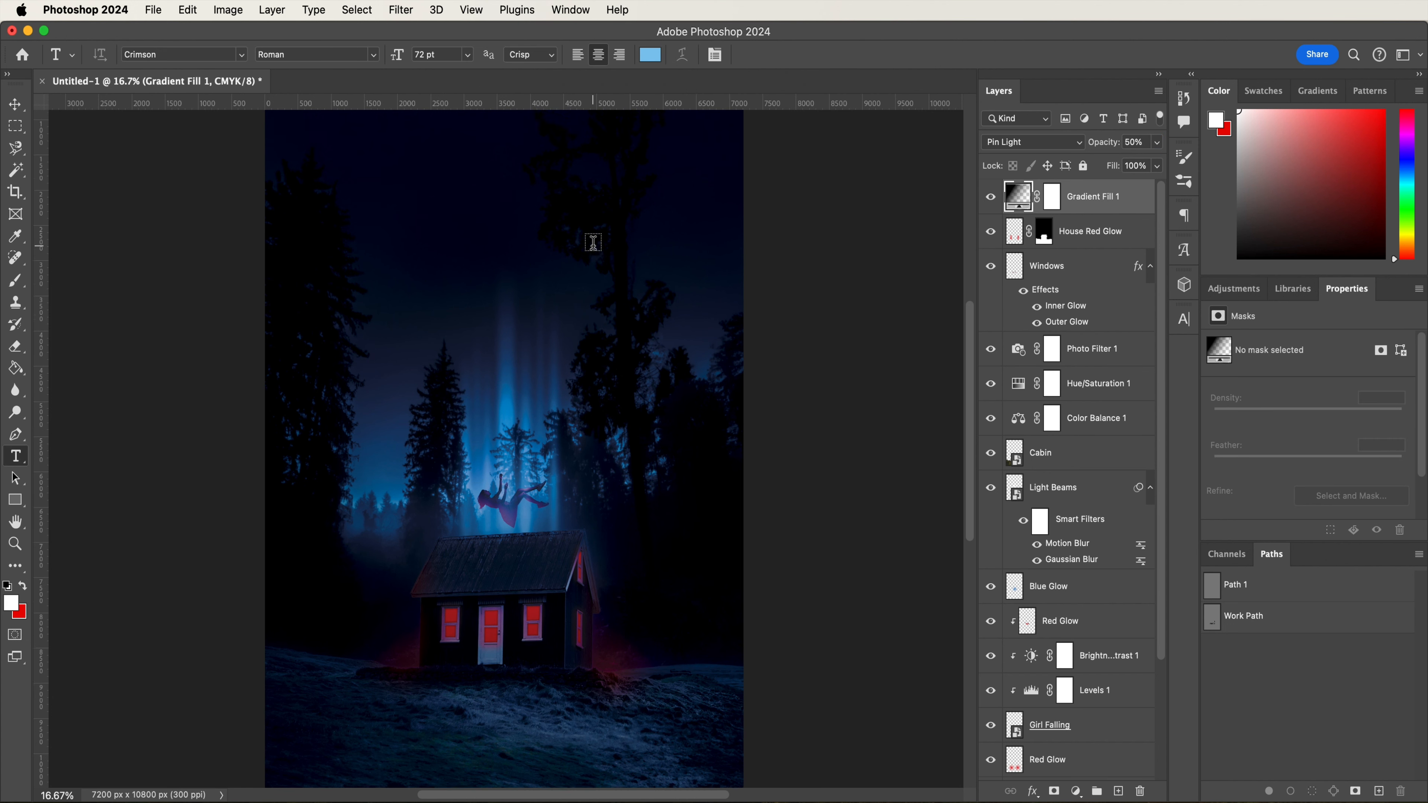
- Add a text line reading "BASED ON A TRUE STORY" in the dark sky near the poster's upper edge
scroll(592, 242, "up", 3)
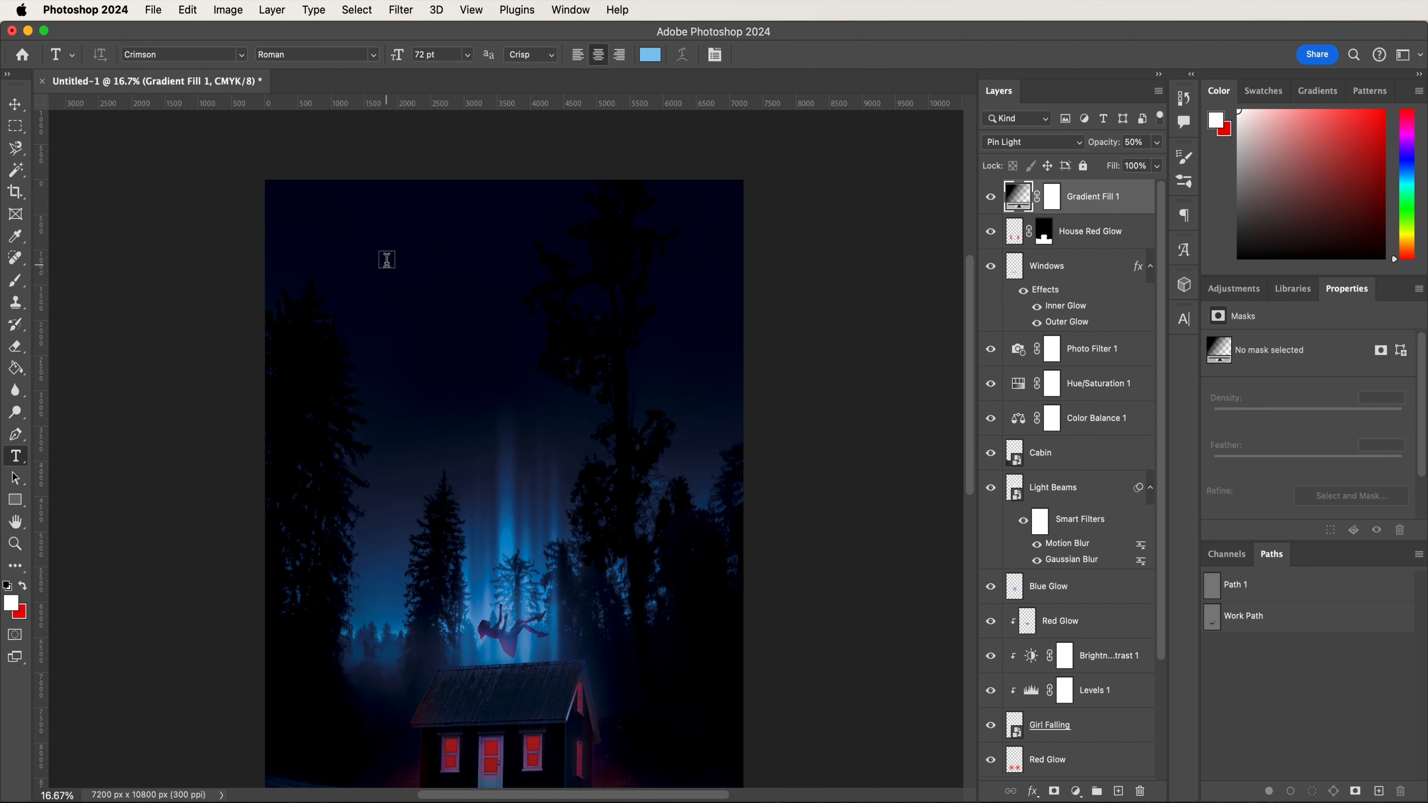
left_click(387, 260)
type("B")
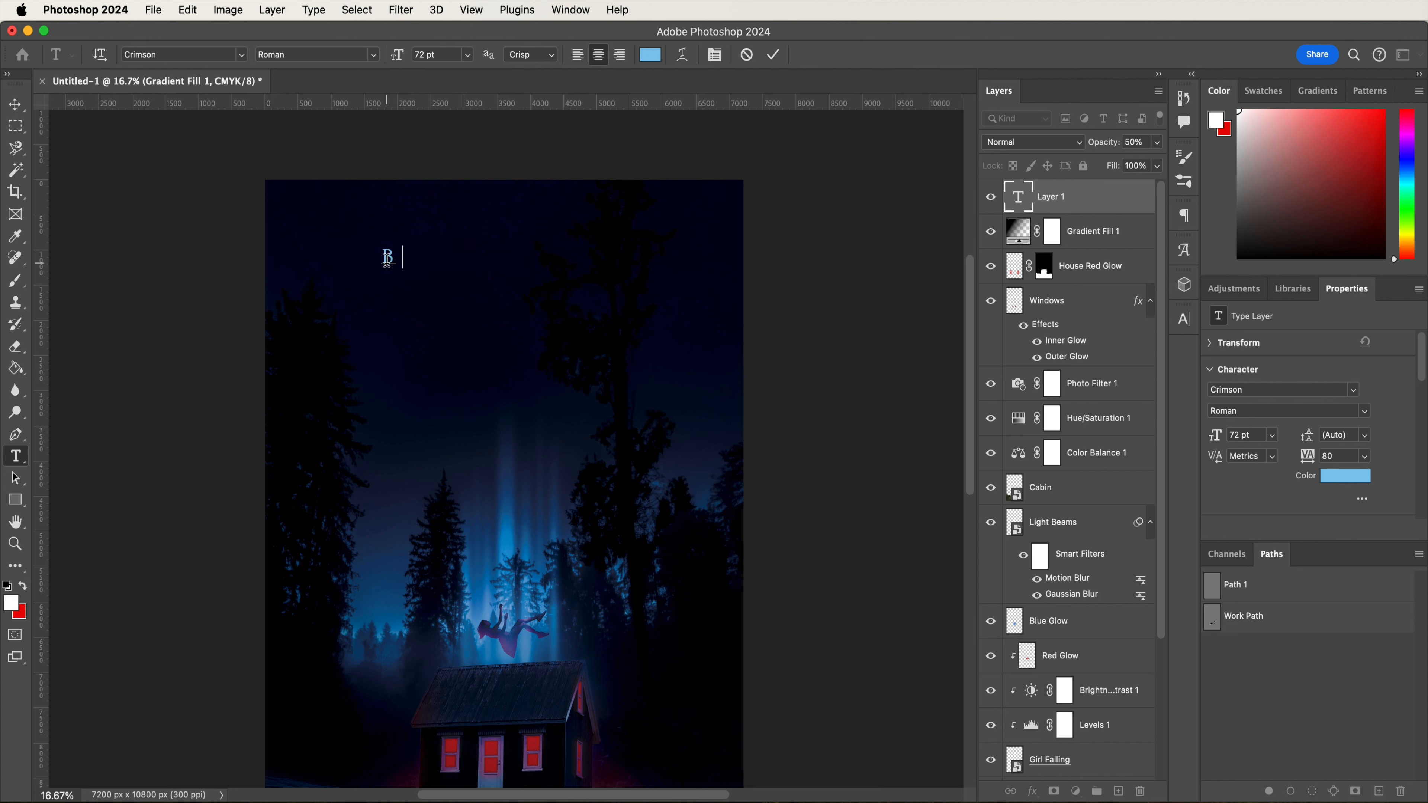
type("ASED ON A TRUE STOYY")
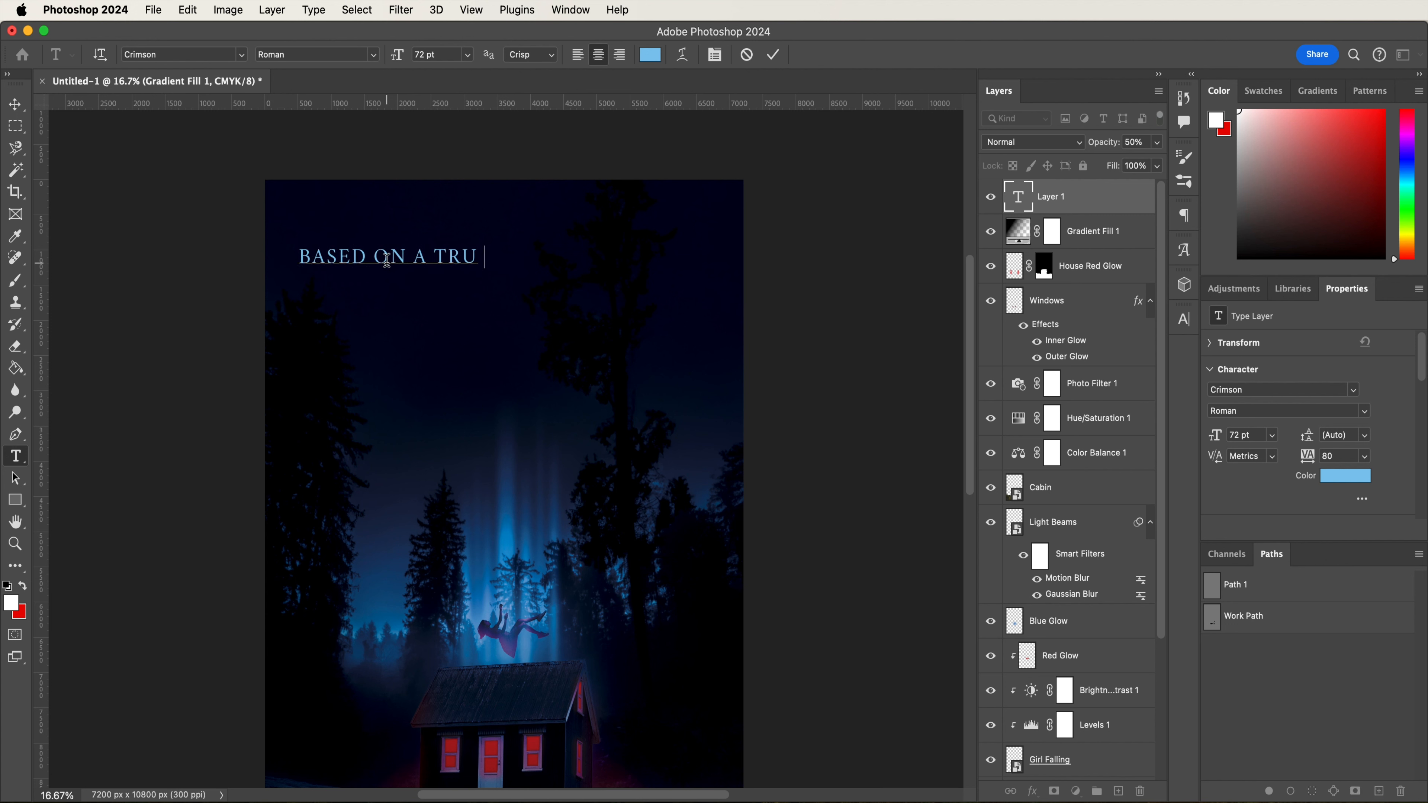
key("BackSpace")
key("BackSpace")
type("RY")
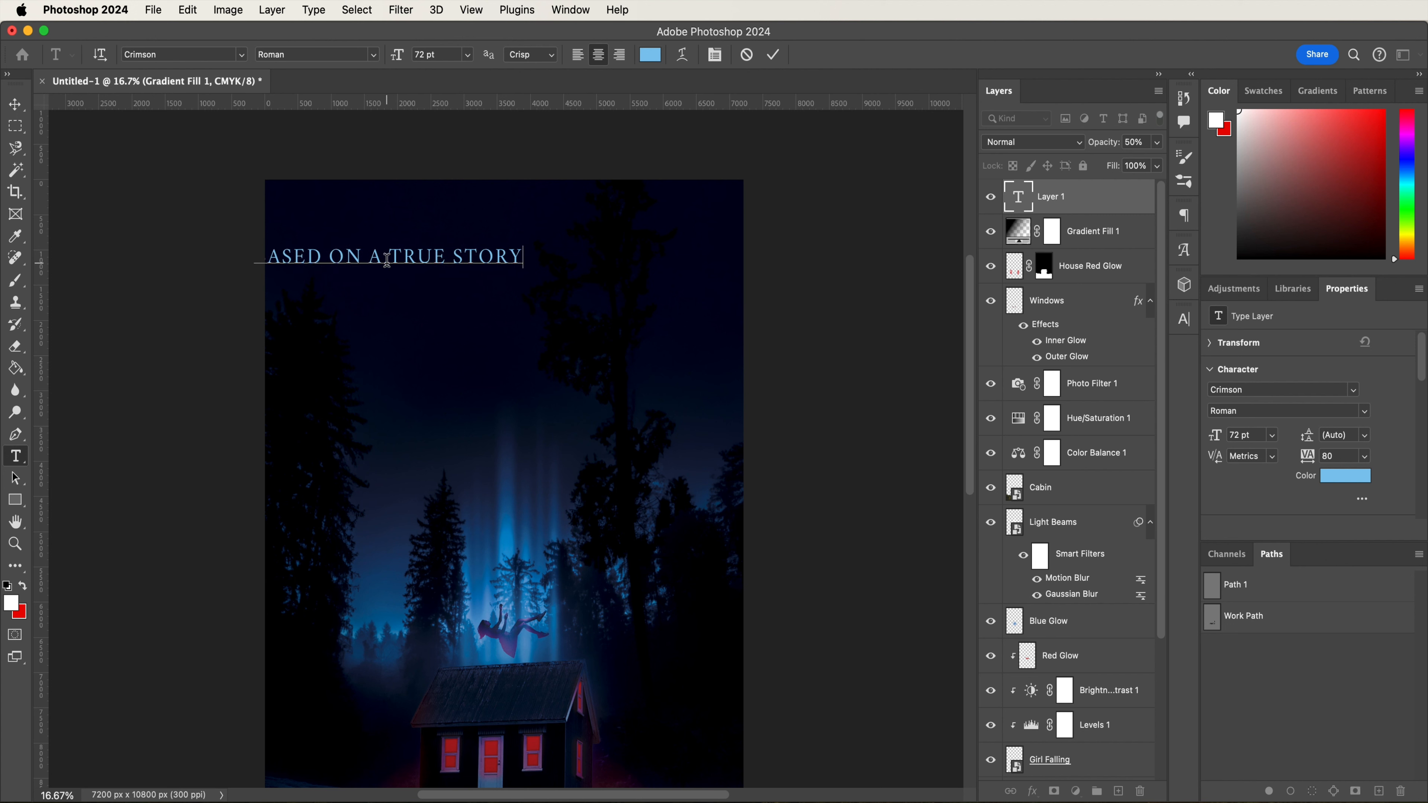
- Set the "based on a true story" text to 30 pt with 1200 tracking and center it along the poster's upper edge
key("super+a")
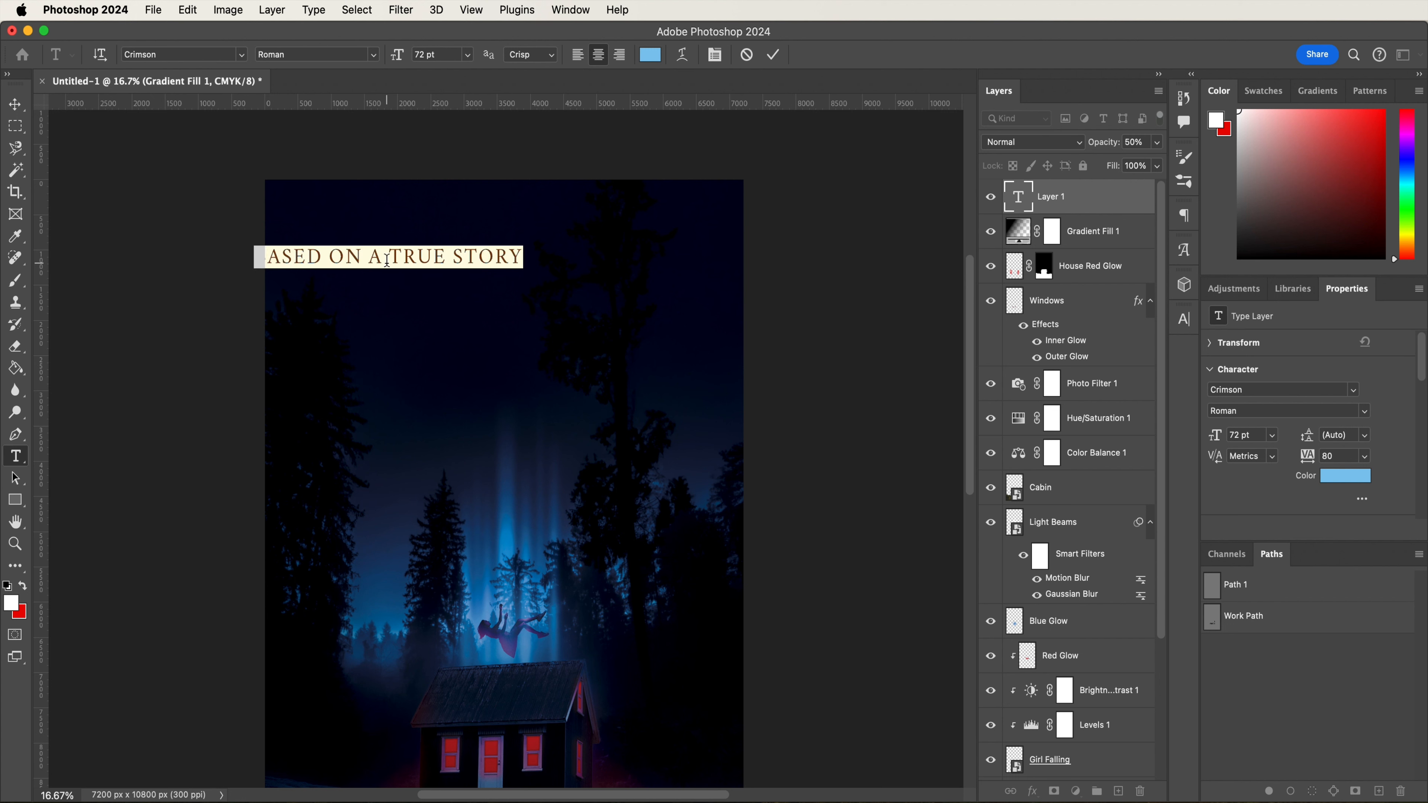
left_click(1184, 319)
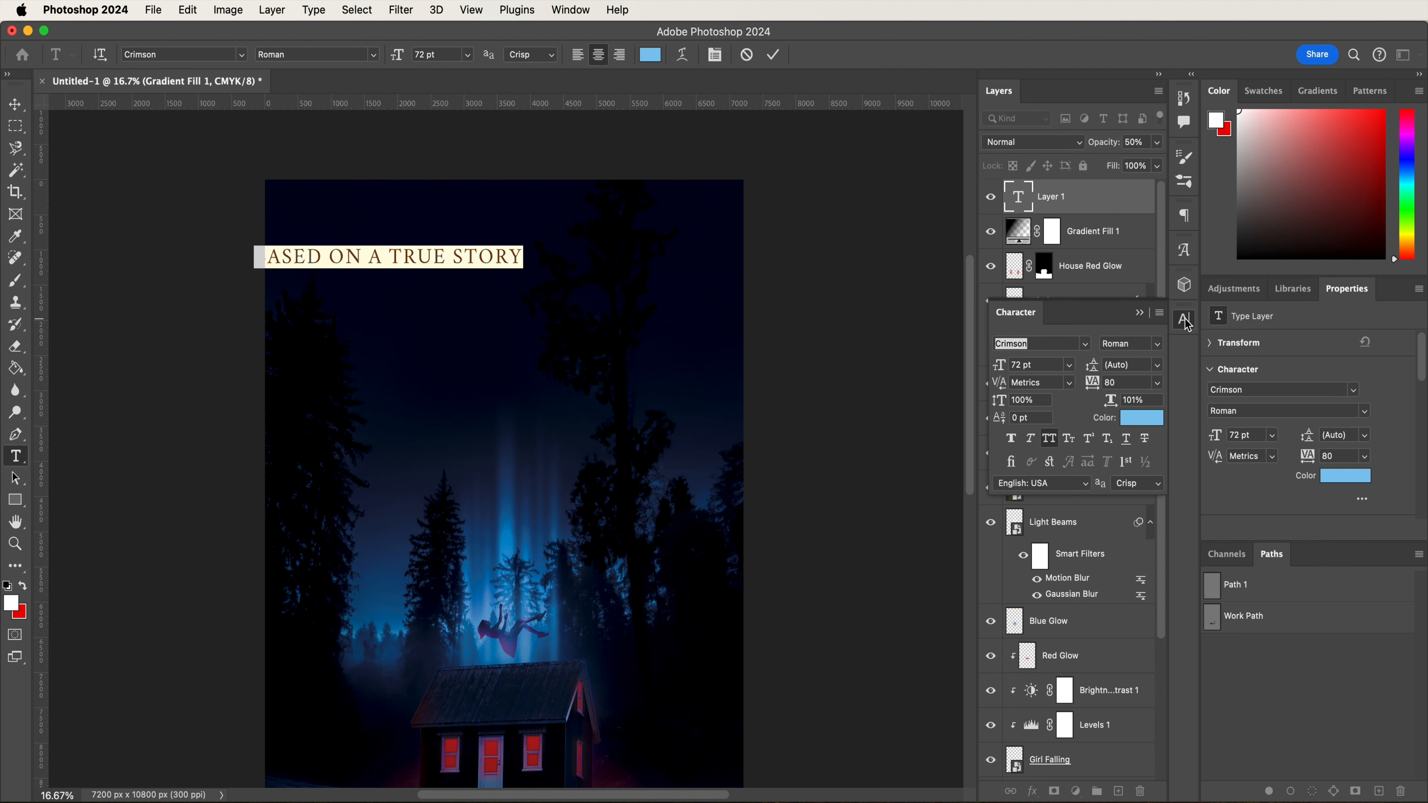
left_click(991, 363)
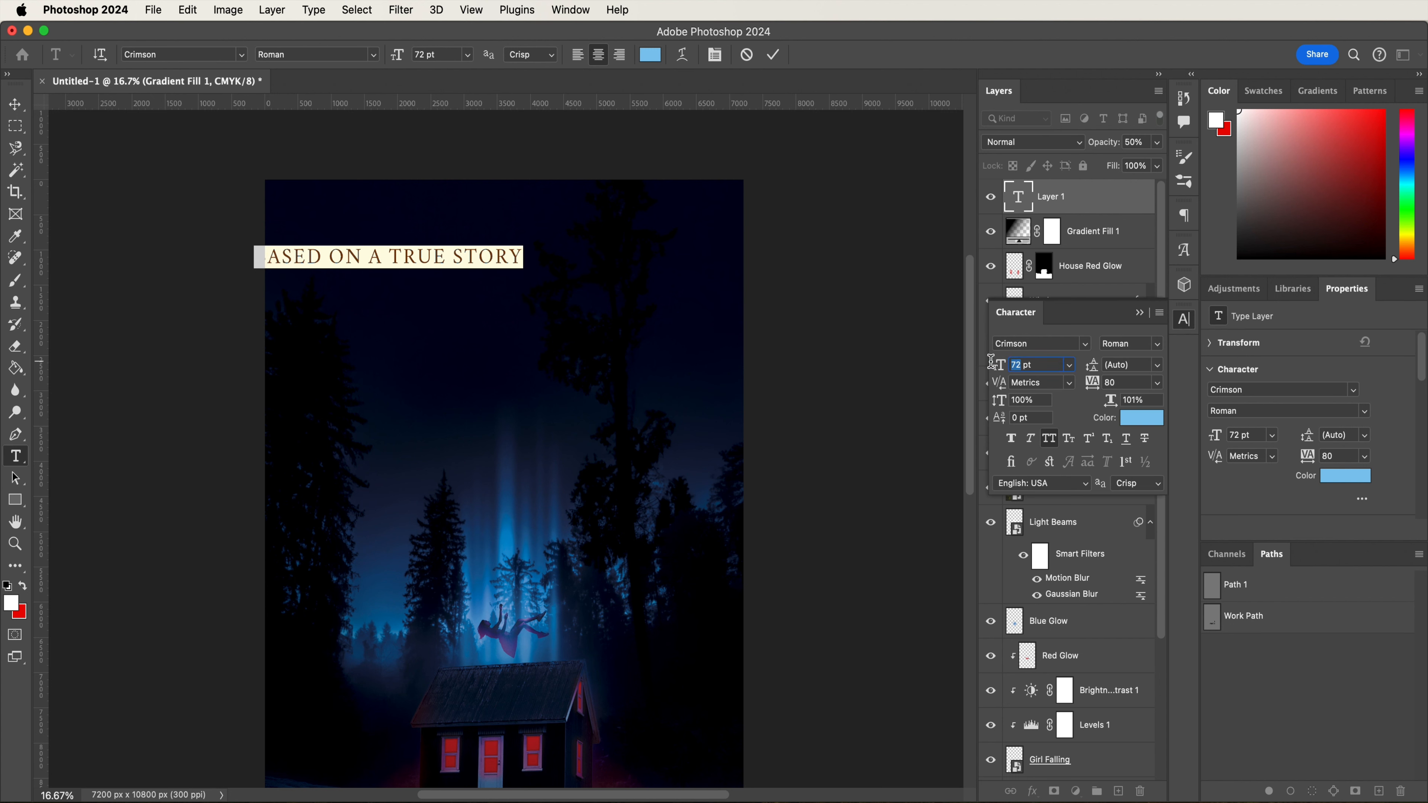
type("30")
left_click(1119, 383)
type("120")
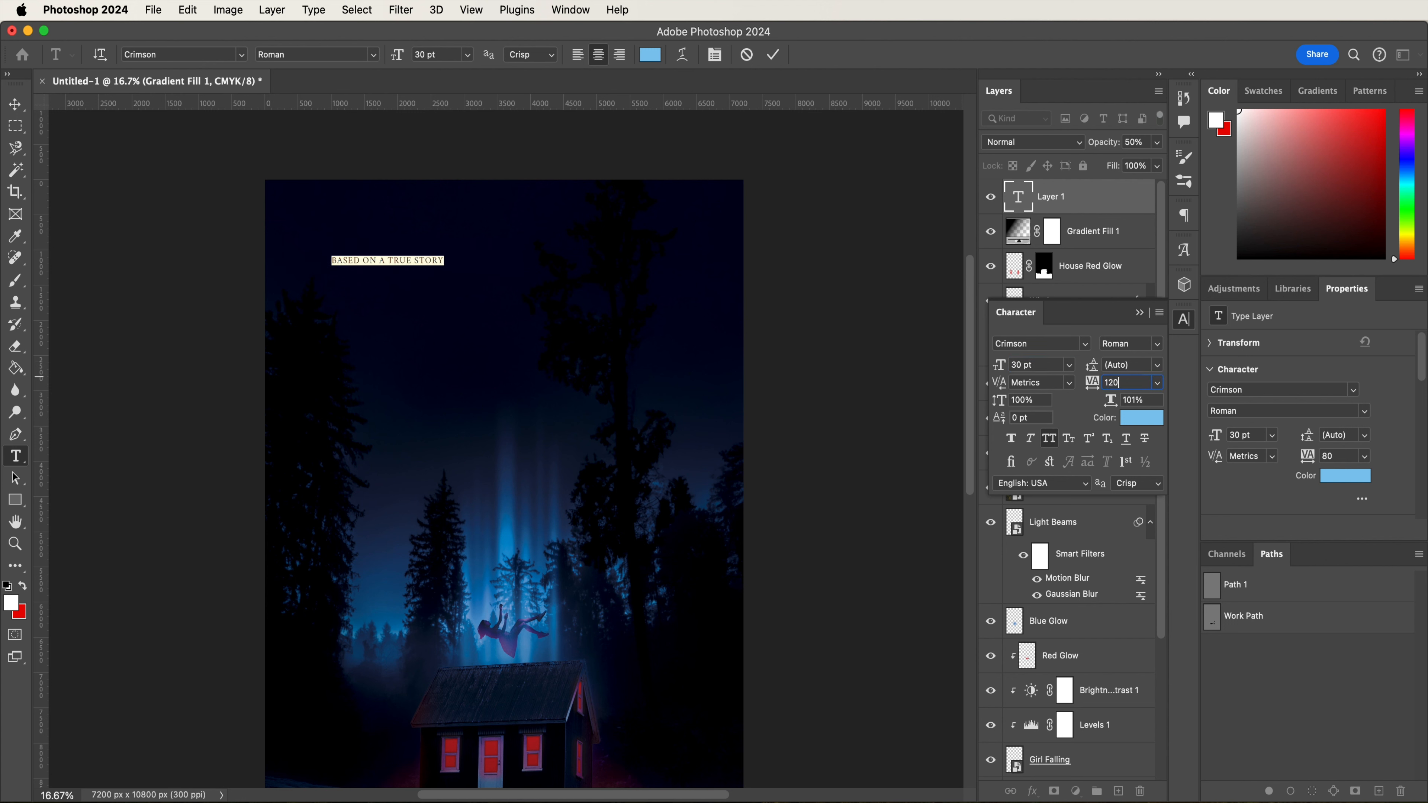
type("0")
left_click(773, 54)
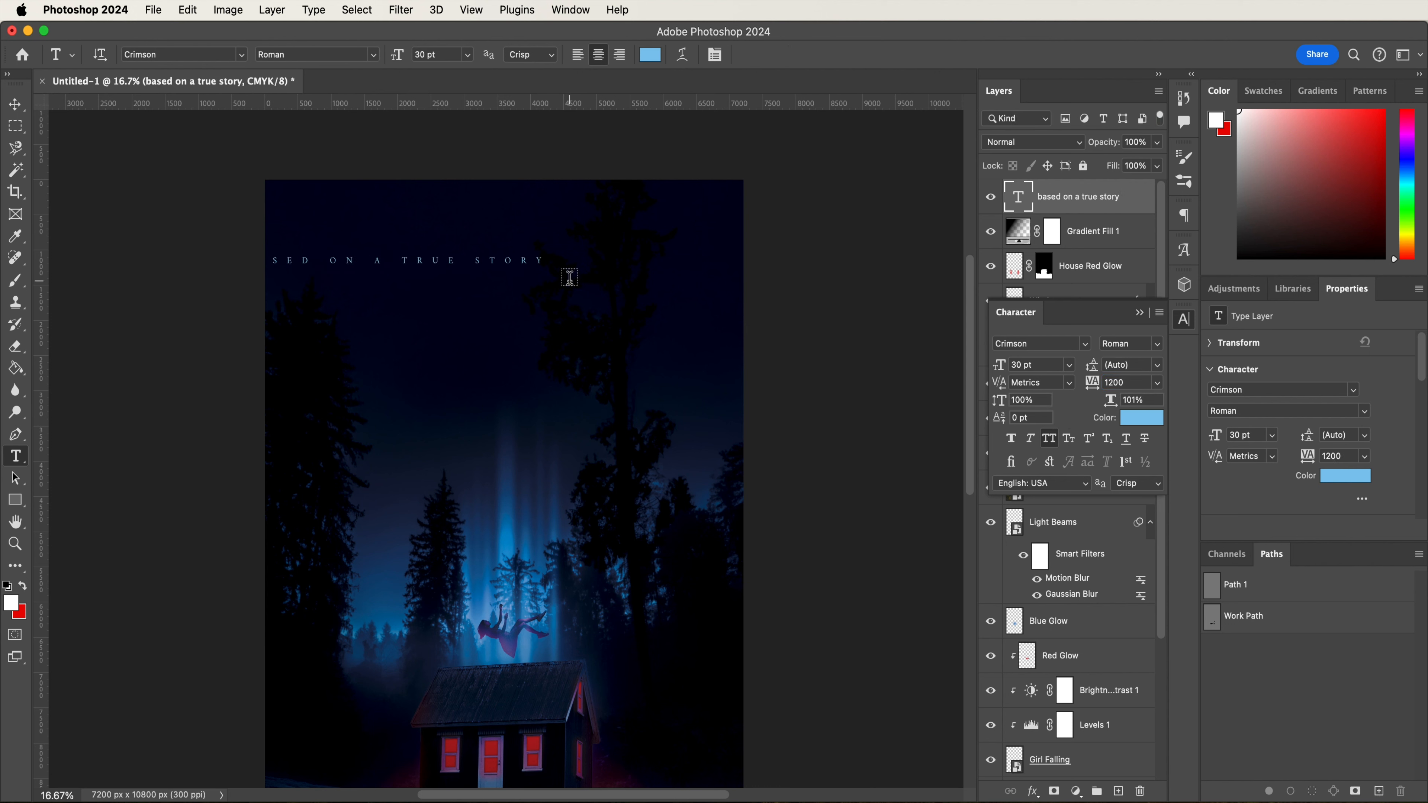
key("v")
left_click_drag(454, 314, 563, 269)
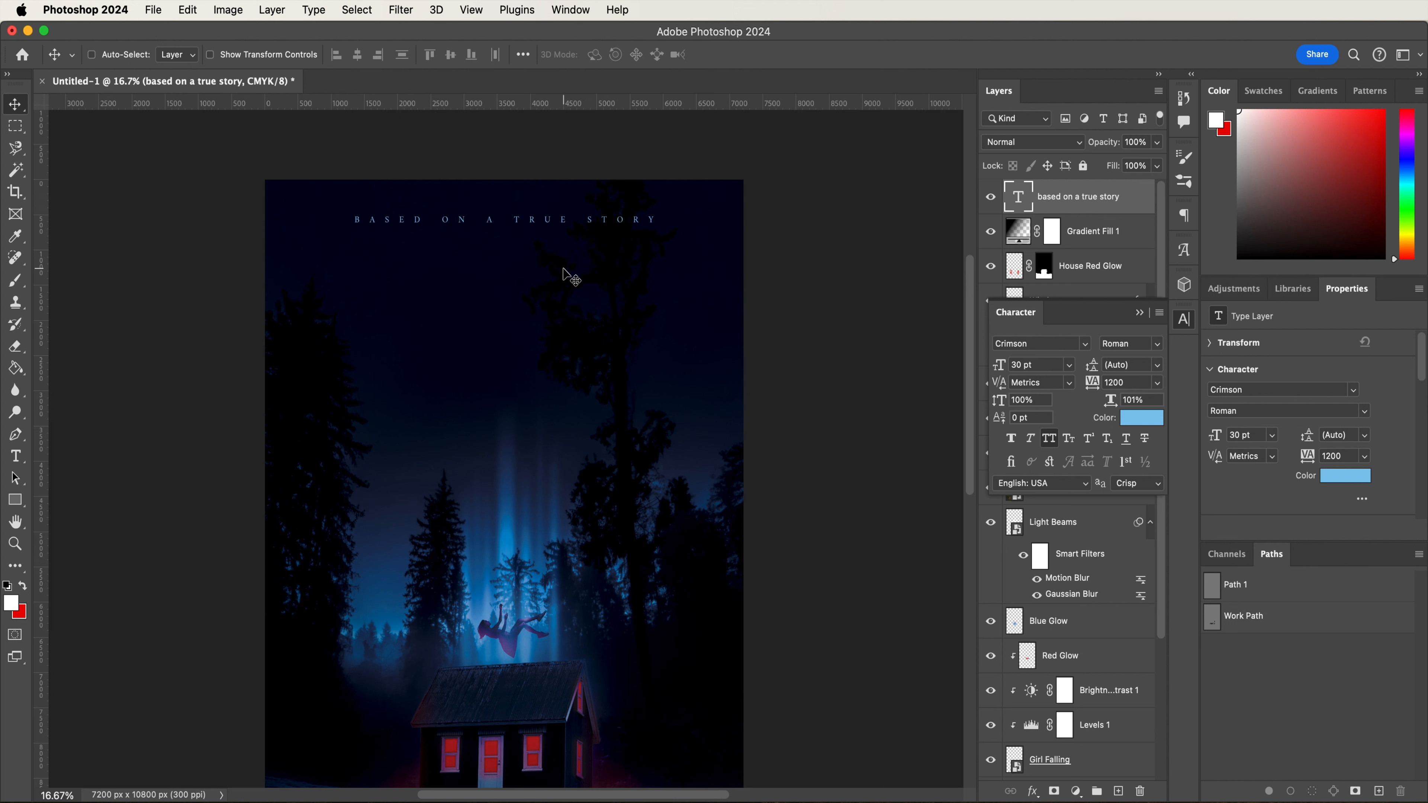
- Add the title word "the" below the tagline in the Ghastly Panic Regular font
key("t")
left_click(449, 341)
type("the")
double_click(448, 342)
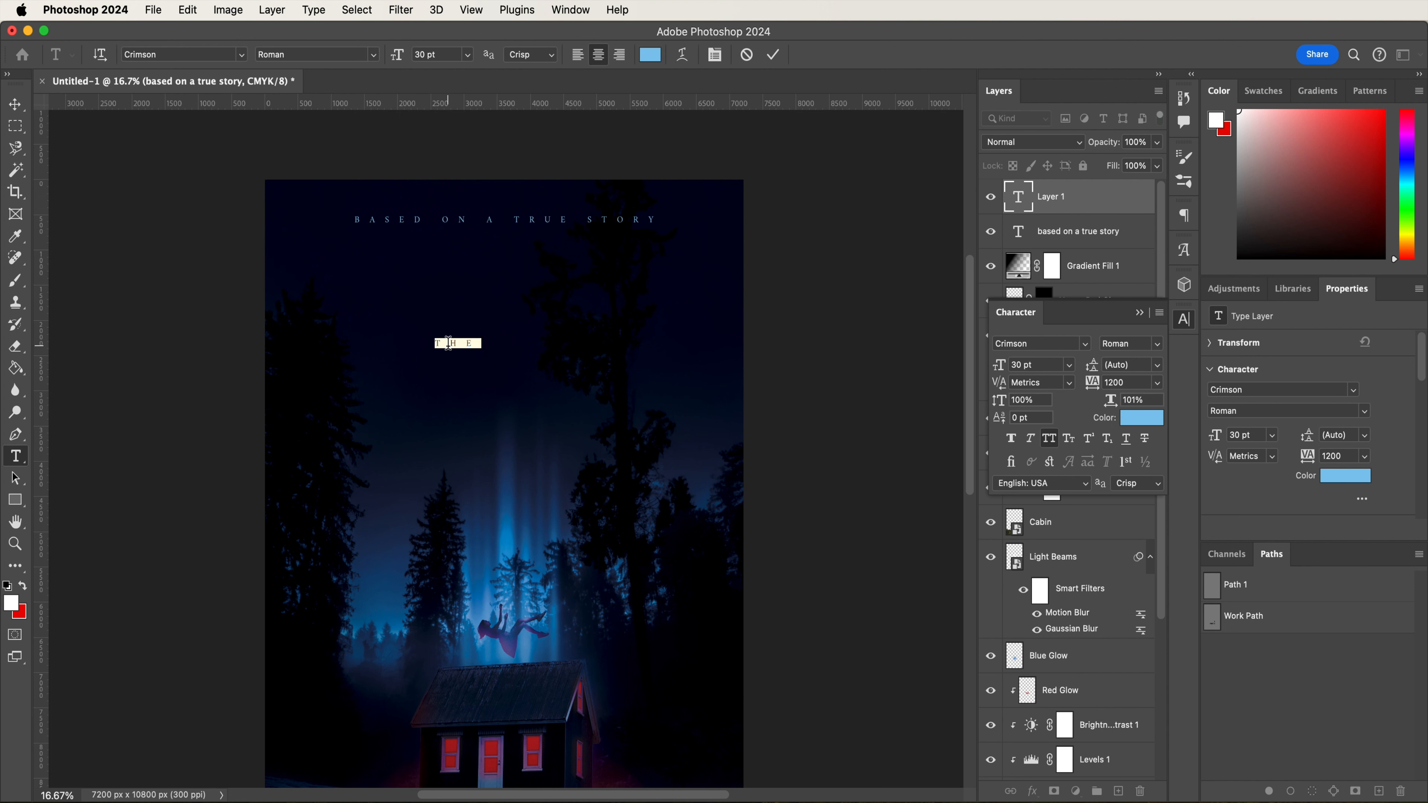
left_click(1034, 343)
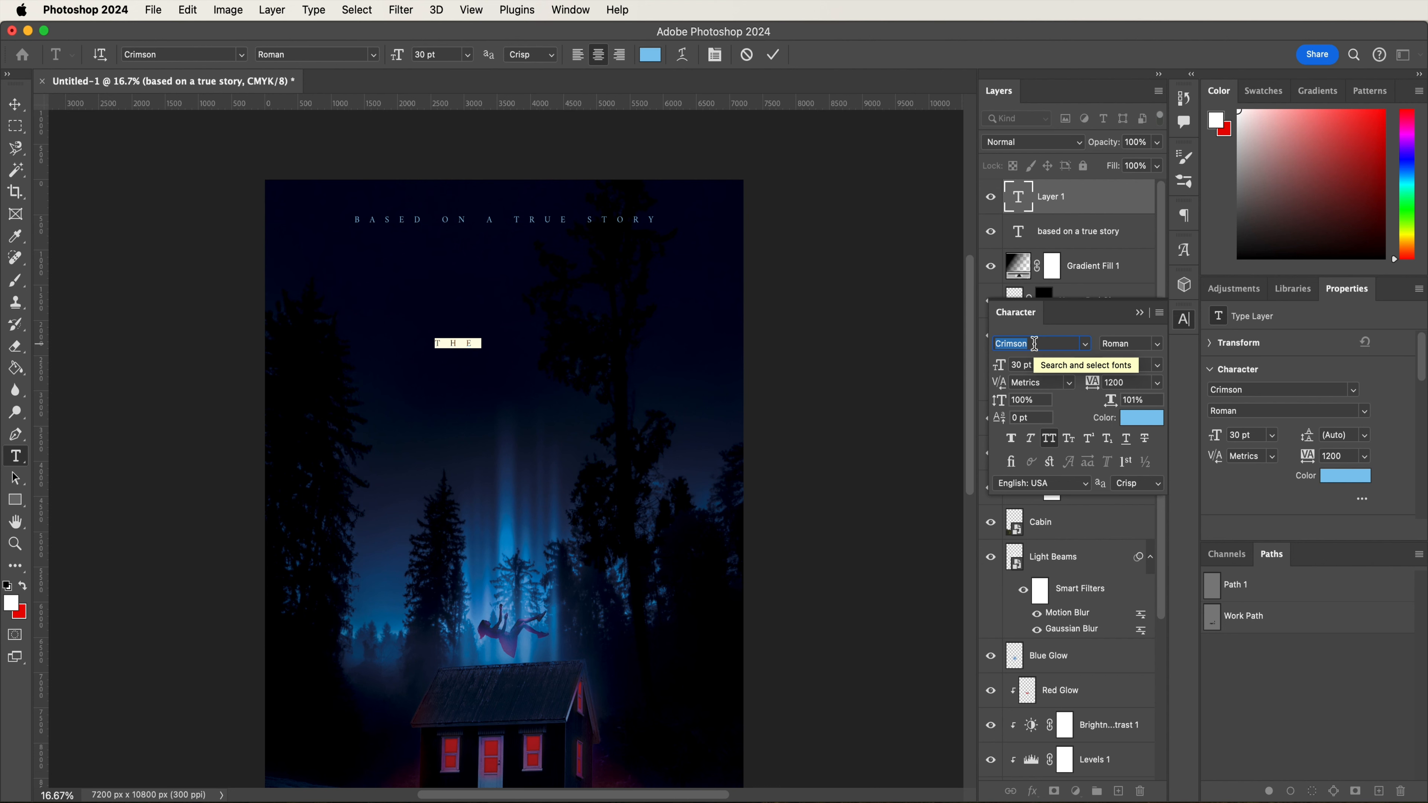
type("gha")
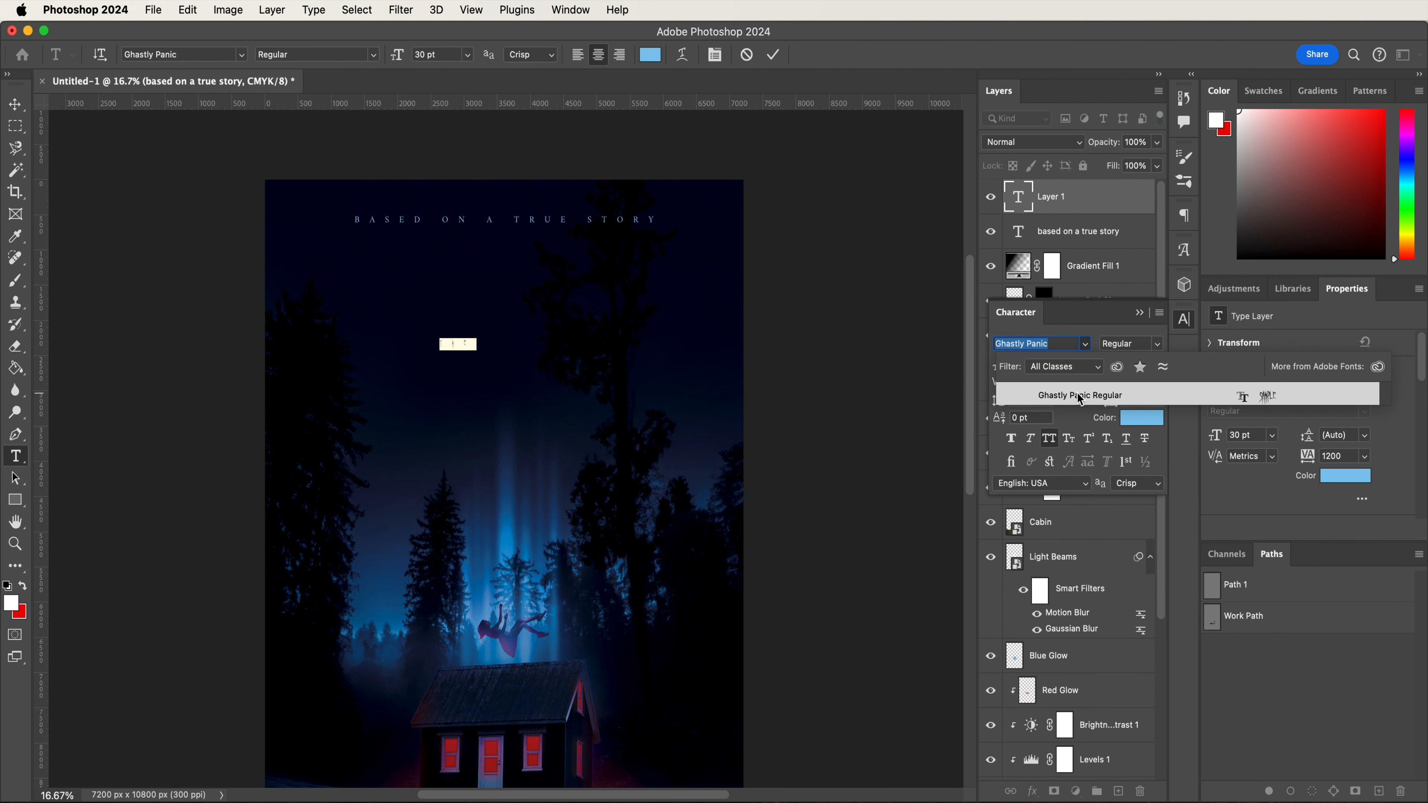
left_click(1076, 392)
- Set the word "the" to 0 tracking, 100% horizontal scale and 120 pt size
double_click(1127, 382)
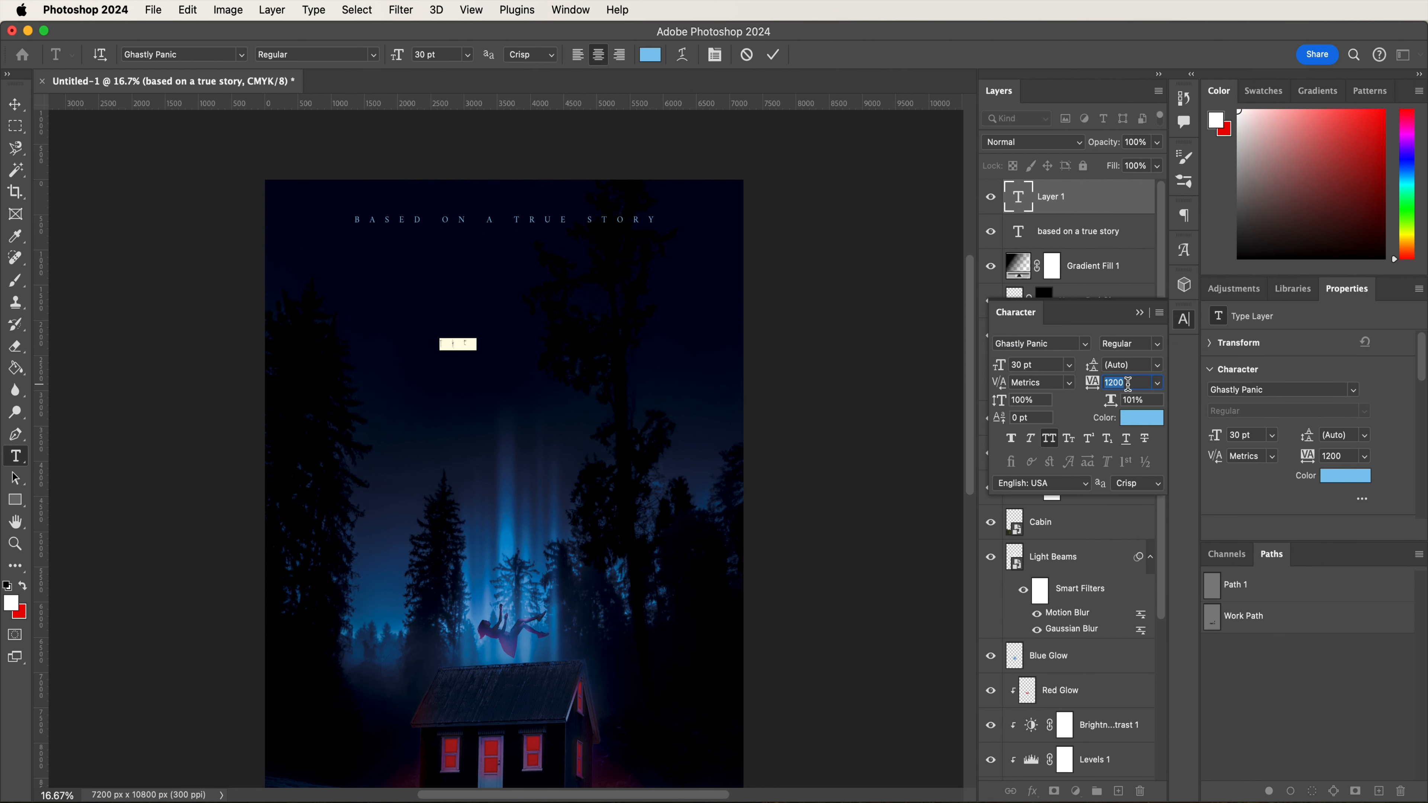
type("0")
key("Return")
double_click(1153, 401)
key("Down")
key("Return")
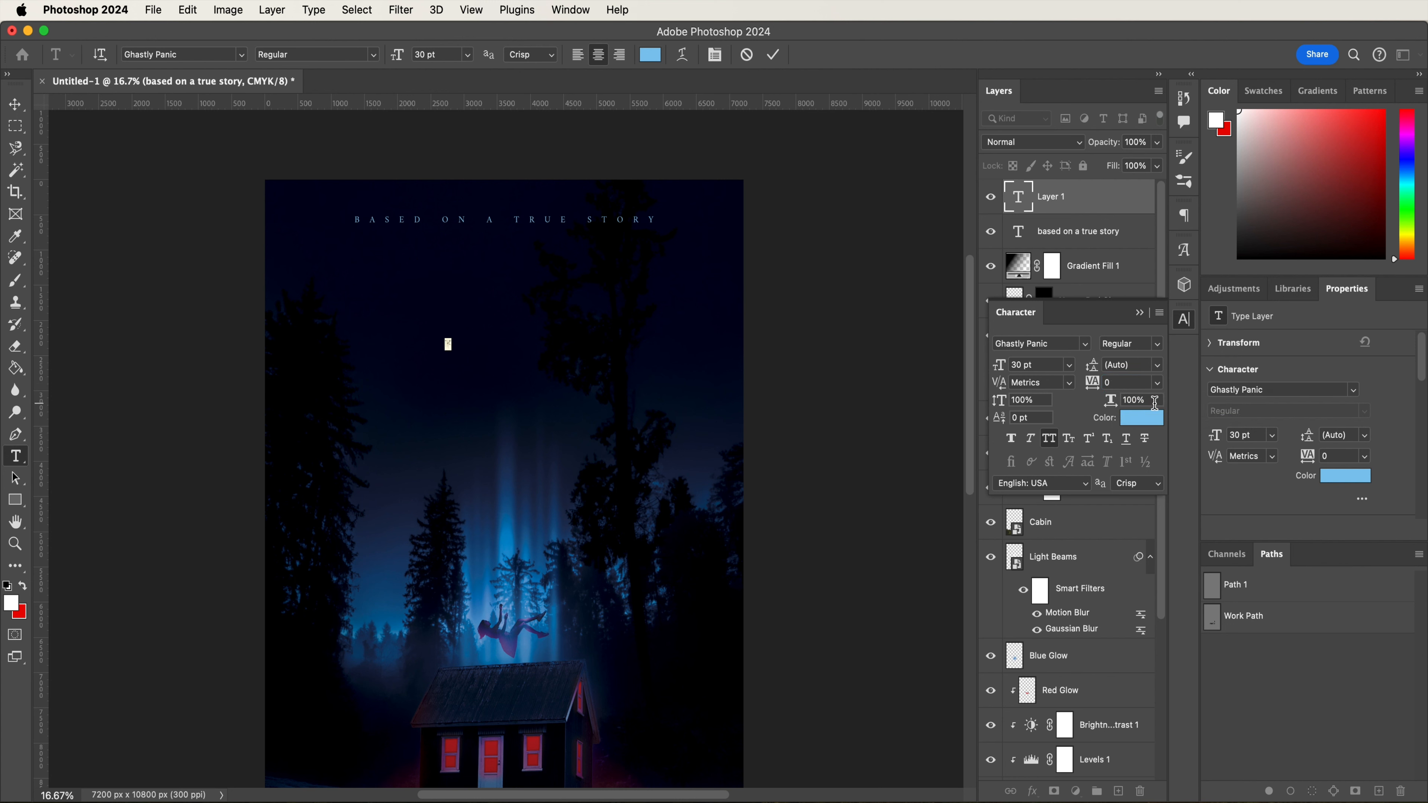
double_click(1034, 365)
type("120")
key("Return")
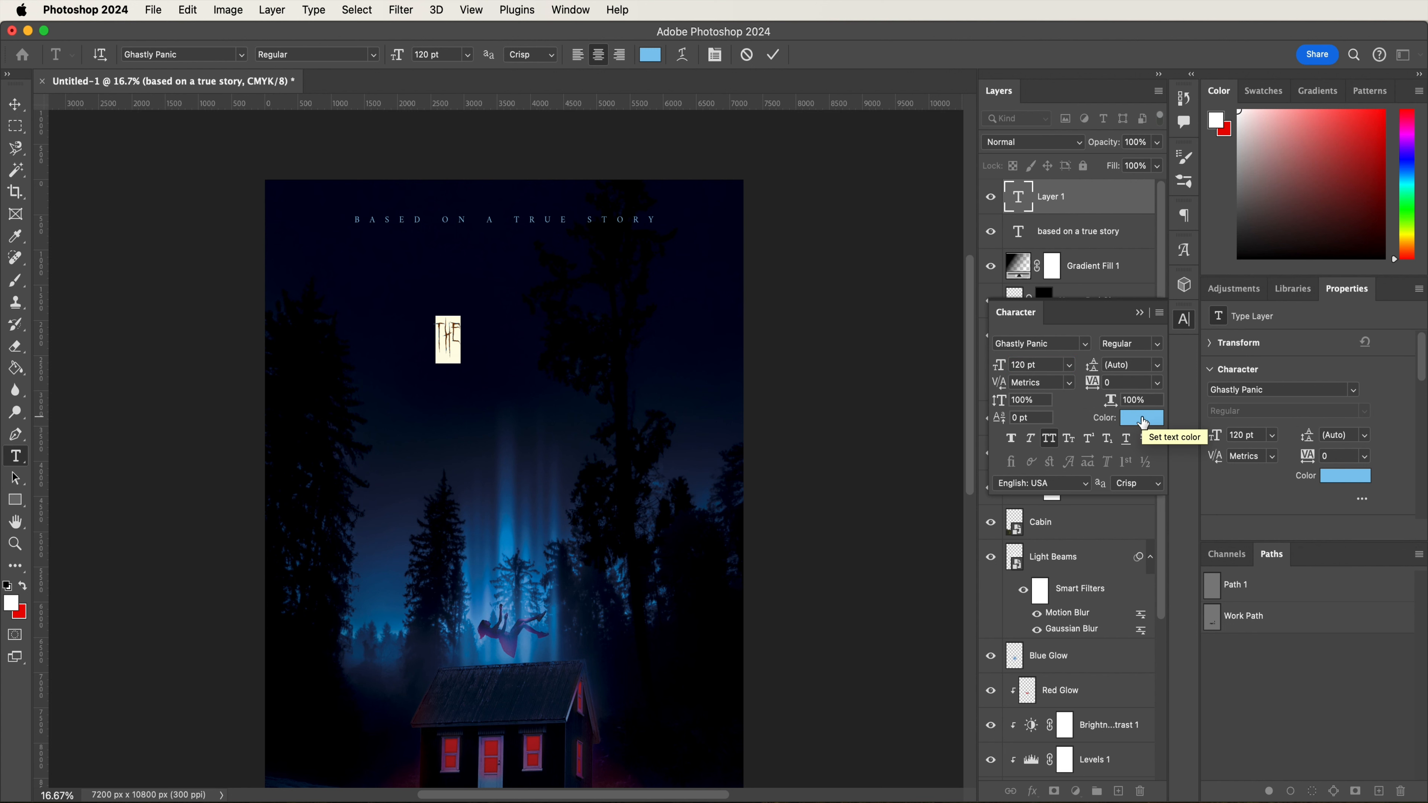
- Color the word "the" red (ec2027) and move it just right of the poster's center, beneath the tagline
left_click(1143, 419)
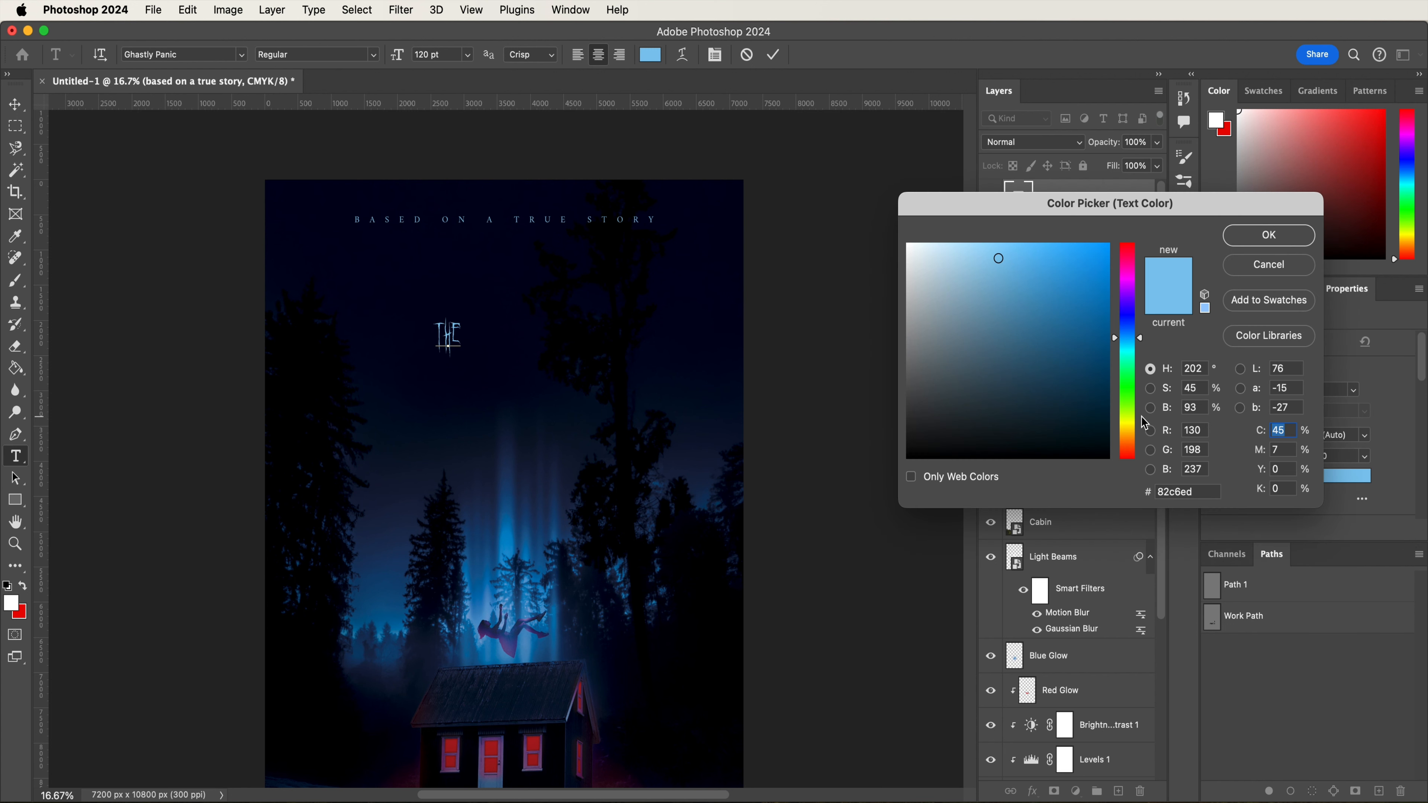
left_click(1186, 489)
type("ec")
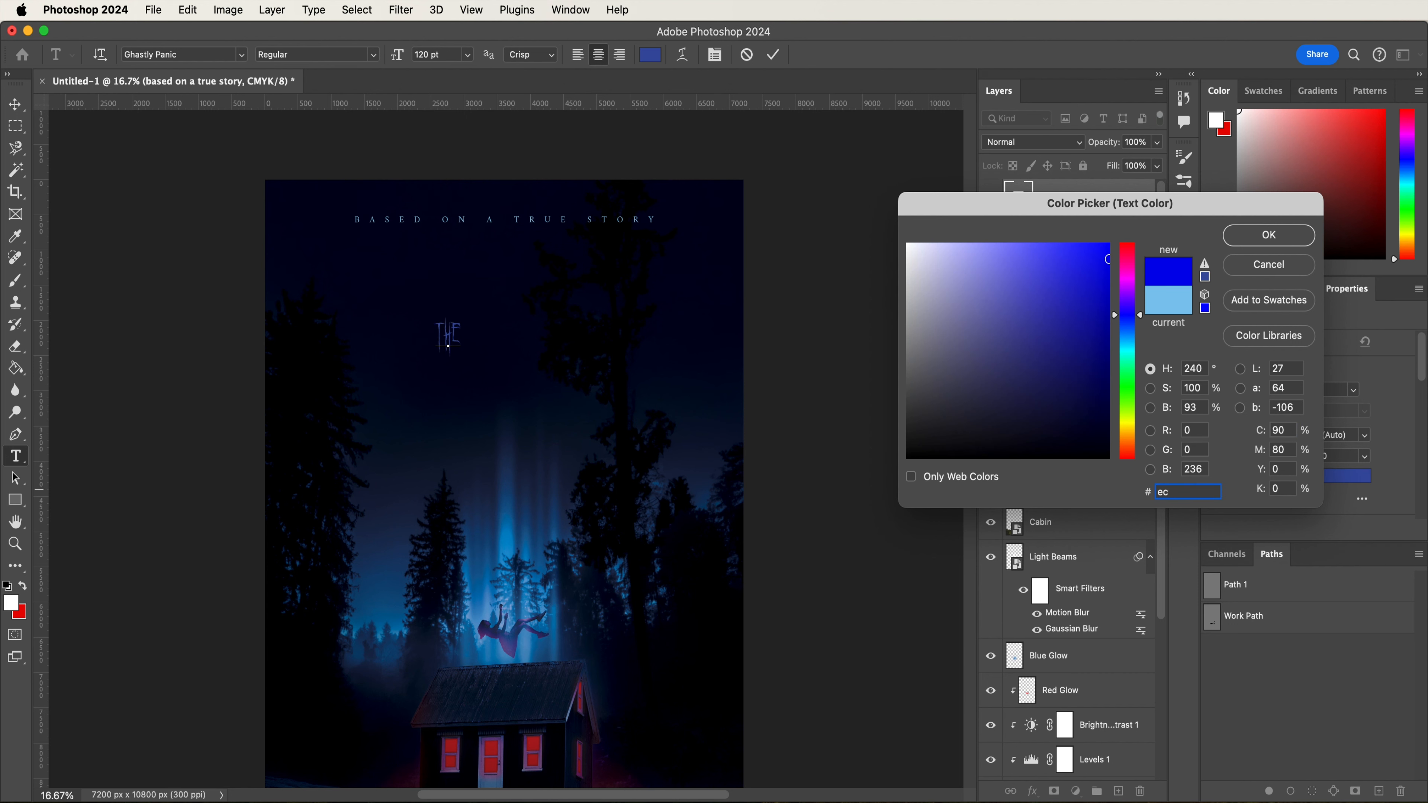
type("1c24")
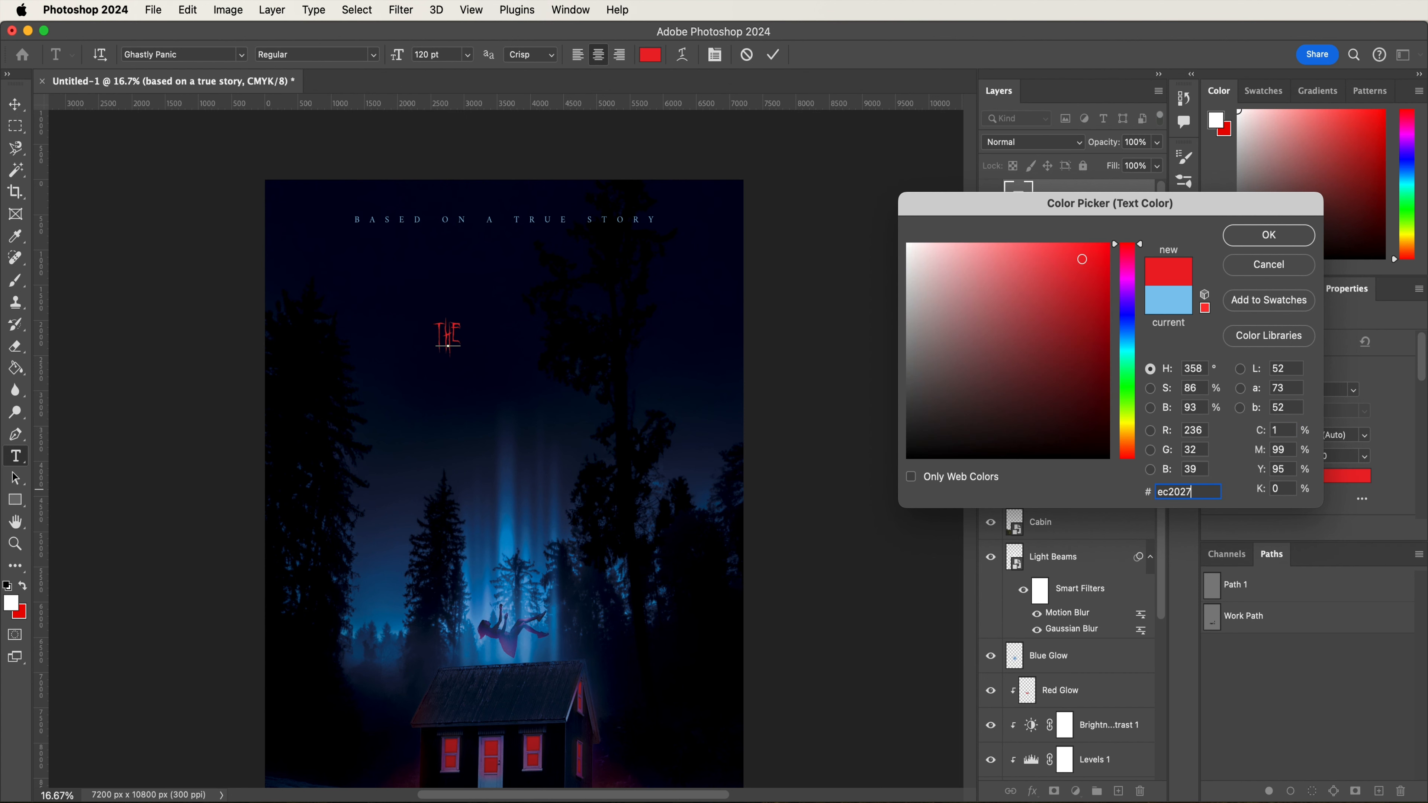
key("Return")
left_click(773, 54)
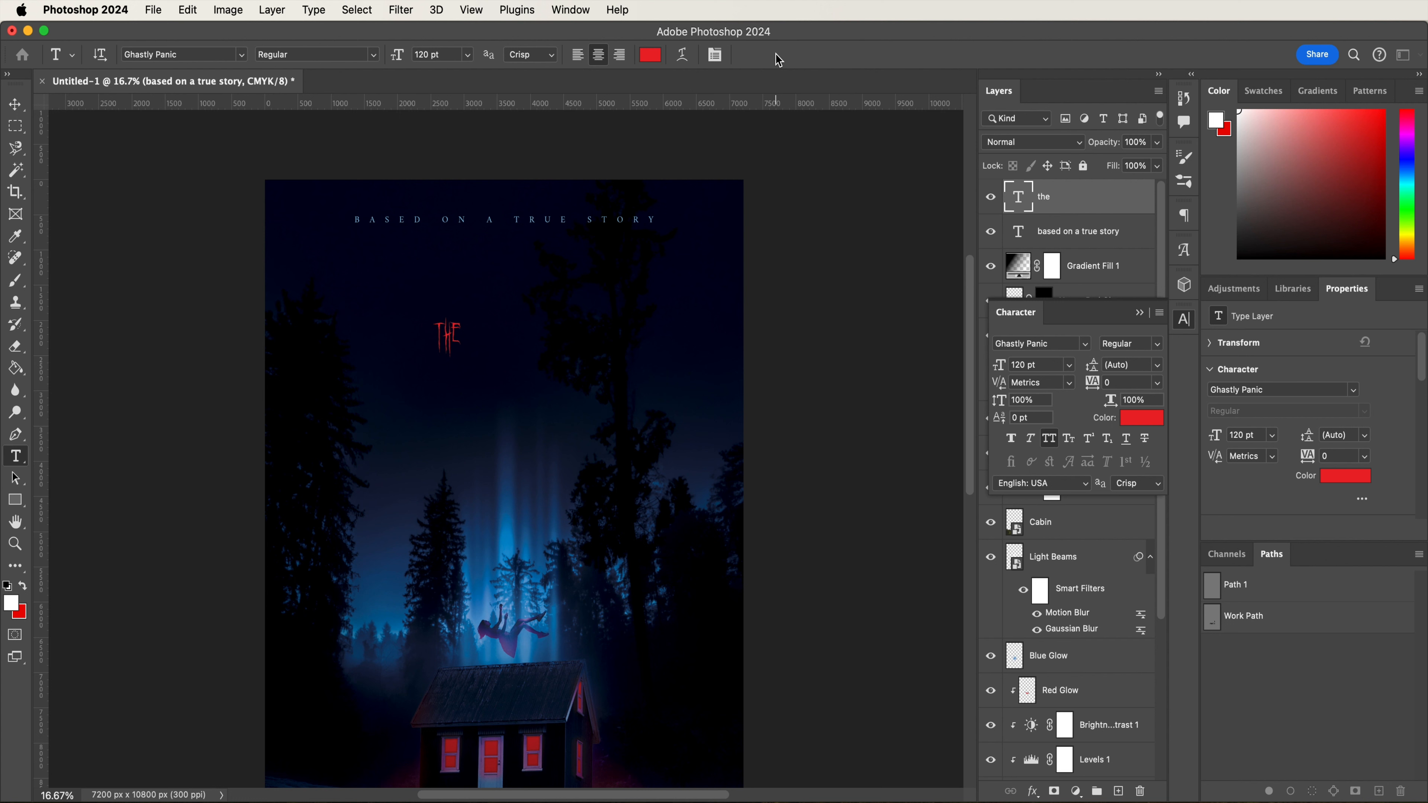
key("v")
left_click_drag(472, 297, 545, 286)
- Add a separate text layer reading "cabin's" below the word "the"
key("t")
left_click(455, 368)
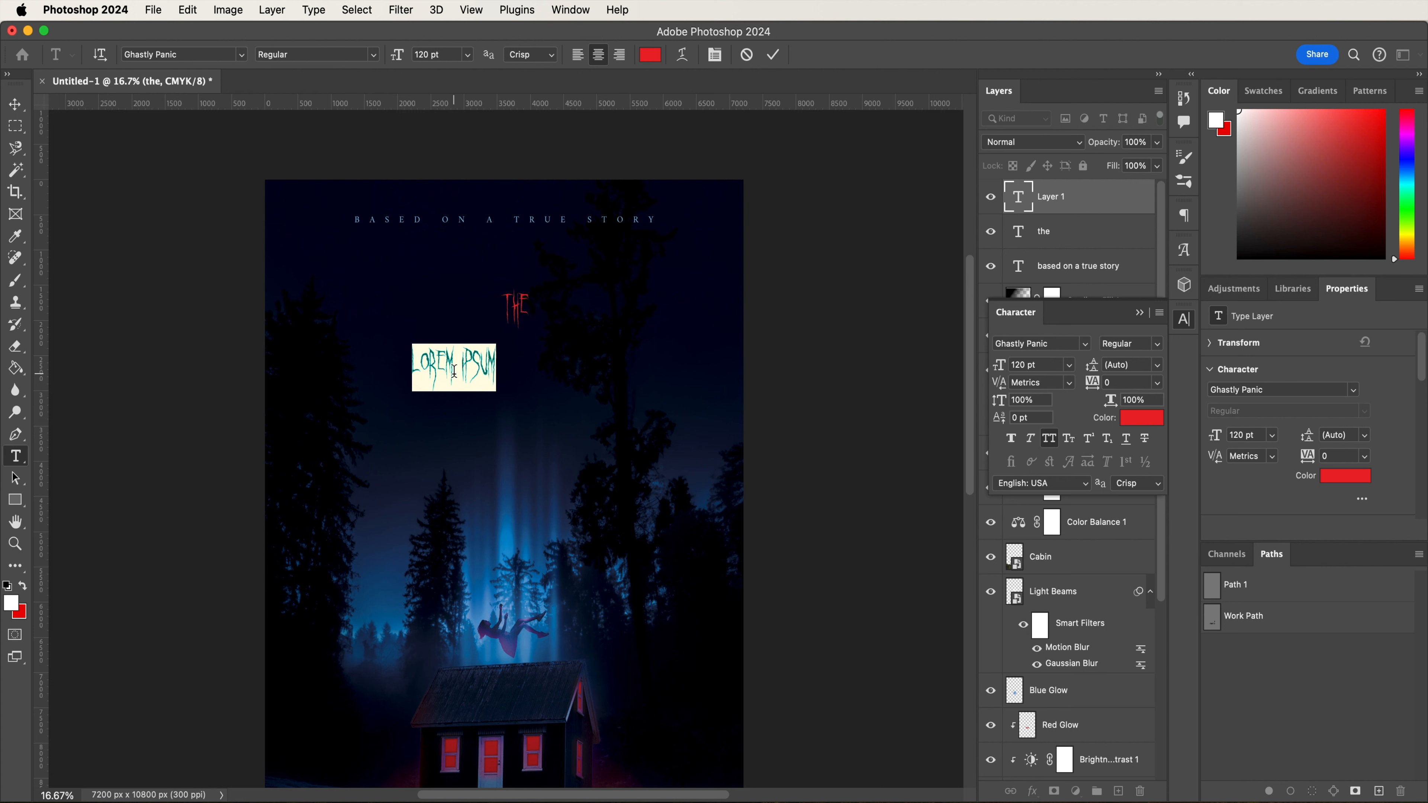
type("cabins")
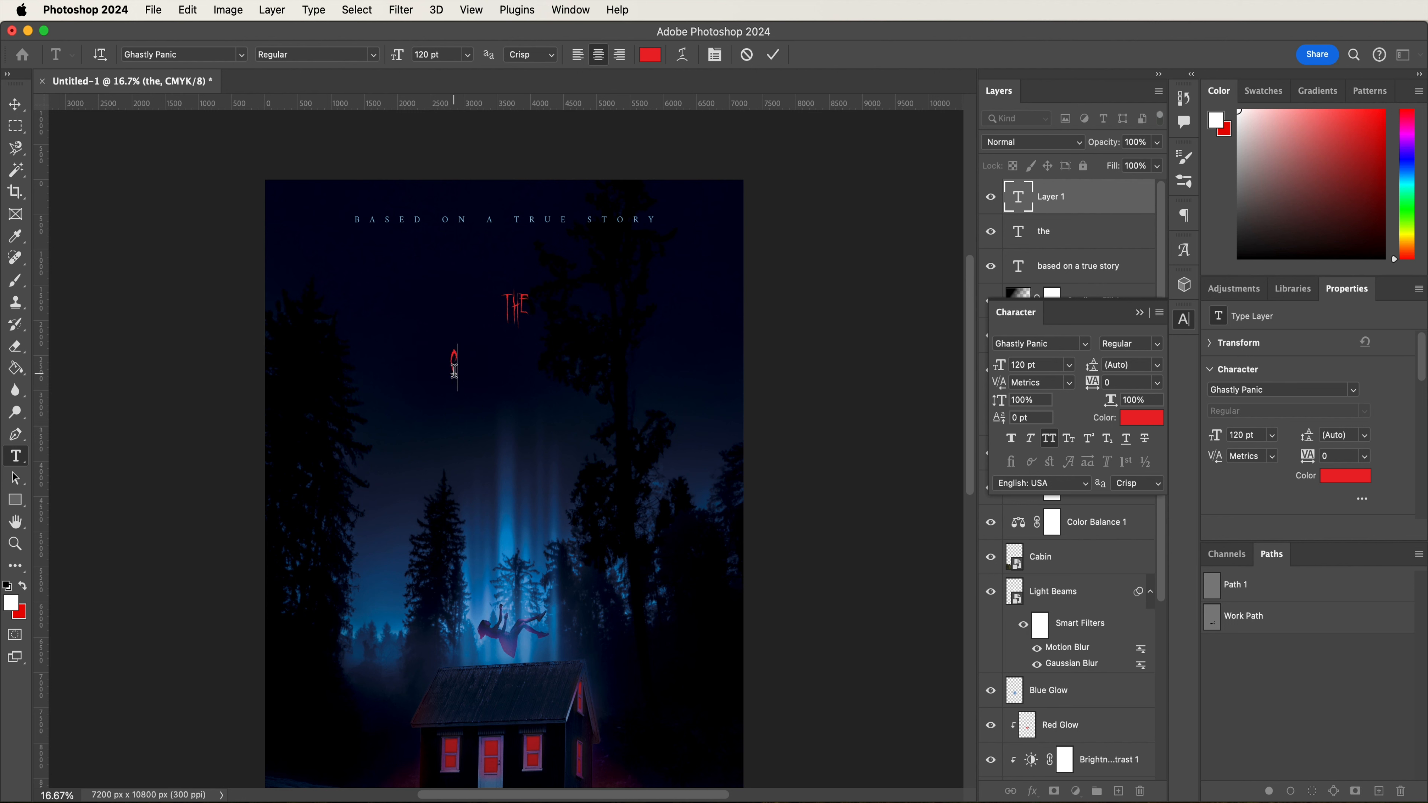
key("Left")
type("'")
- Set the font size of the "cabin's" text to 461 pt
key("super+a")
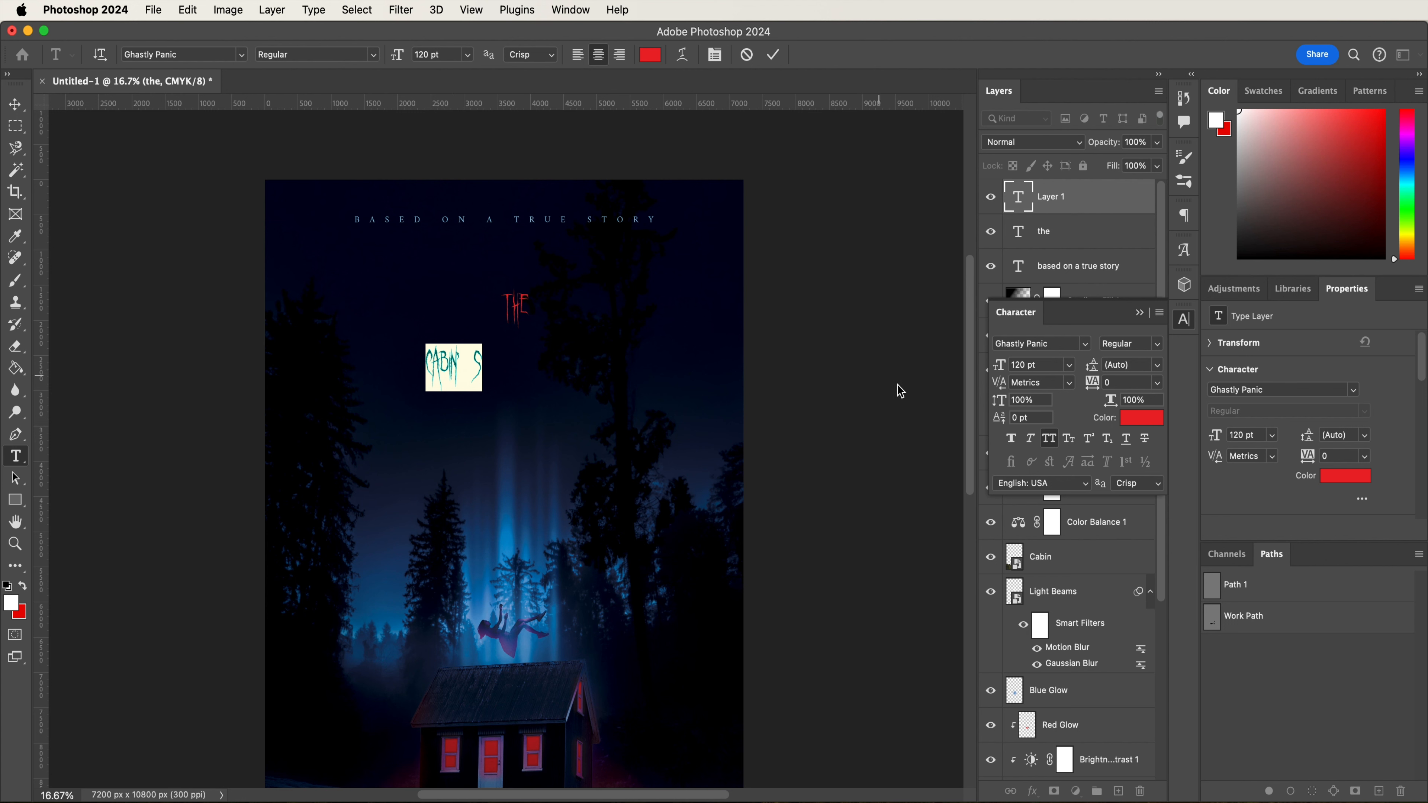
left_click_drag(1021, 363, 984, 357)
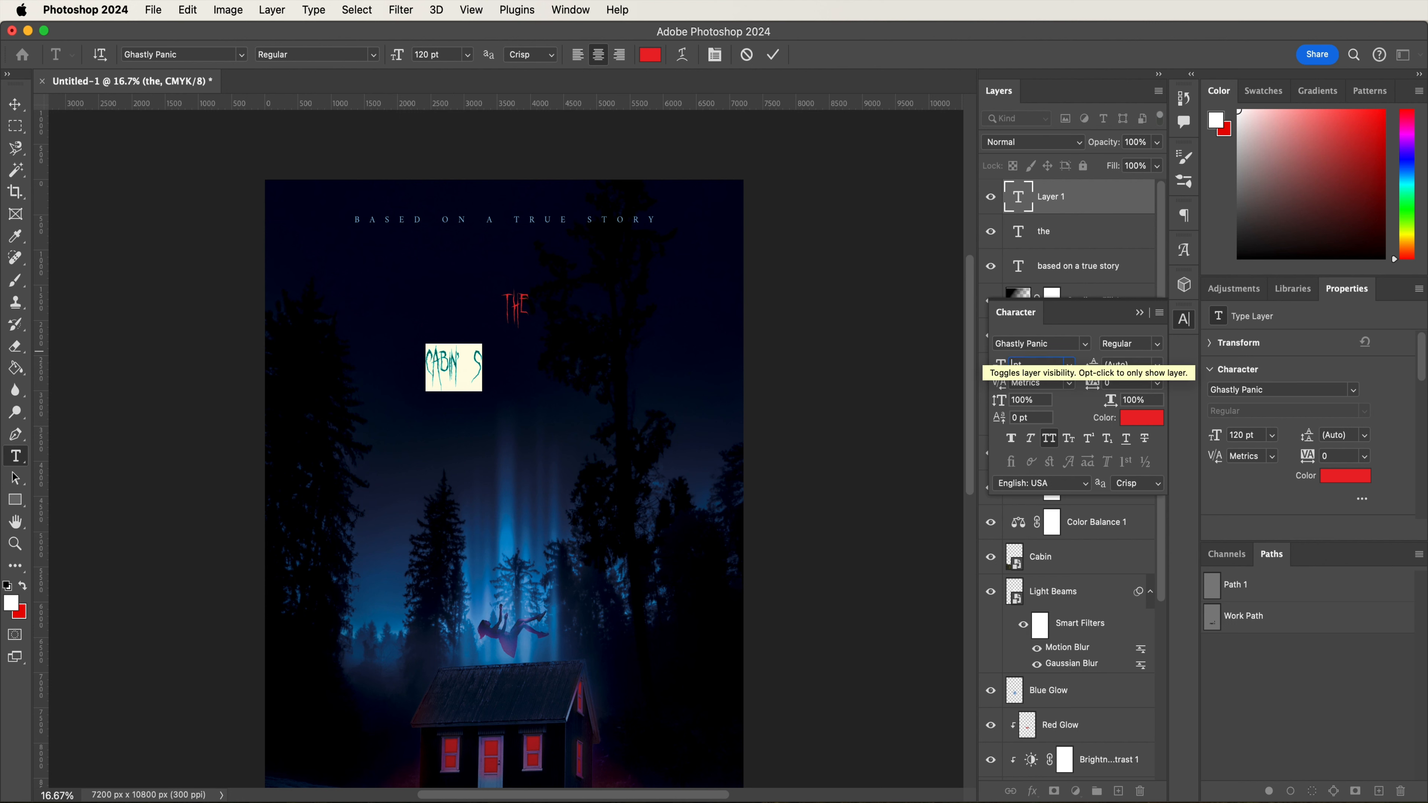
type("461")
key("Return")
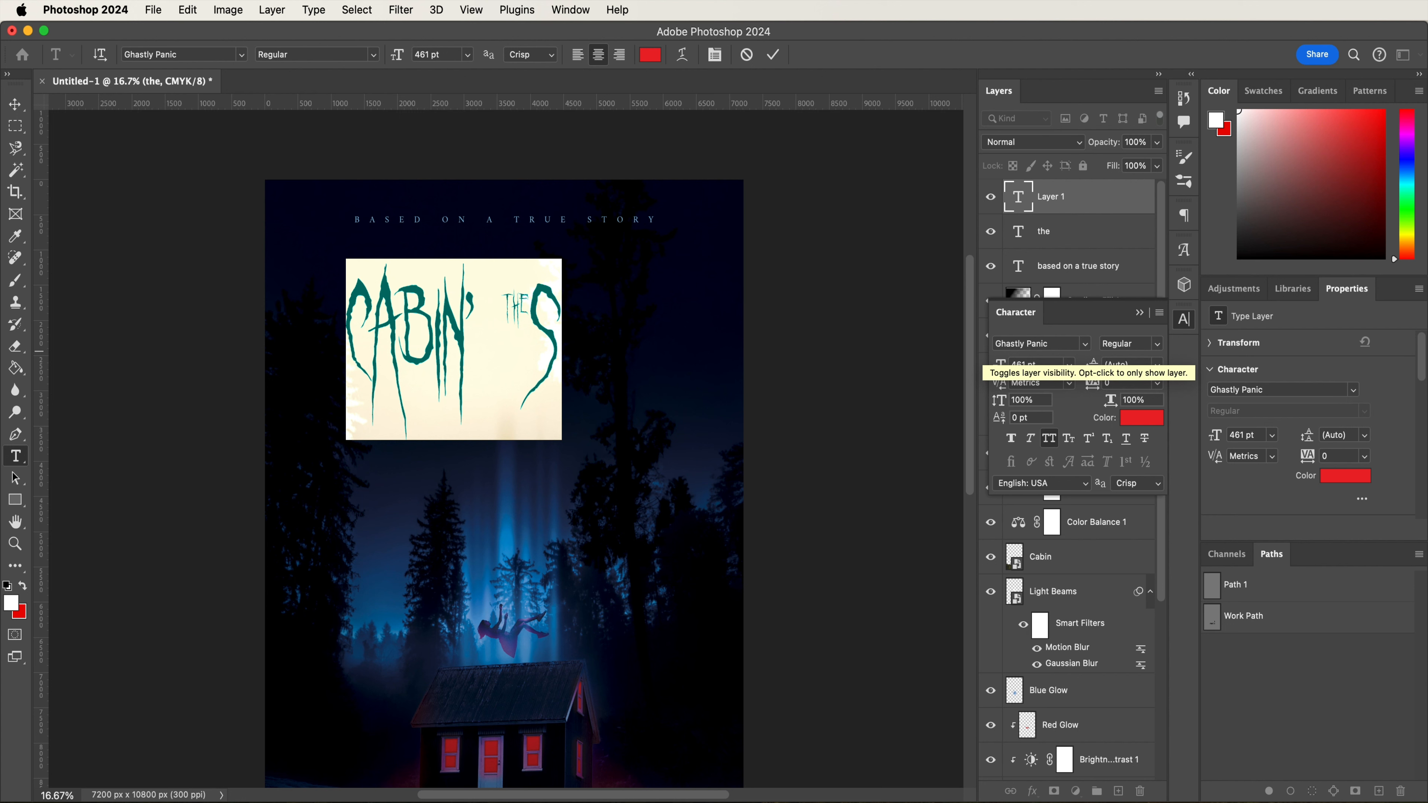
- Tighten the tracking of the apostrophe in "cabin's" to -440 to close the gap before the S
left_click(519, 333)
left_click_drag(518, 333, 474, 329)
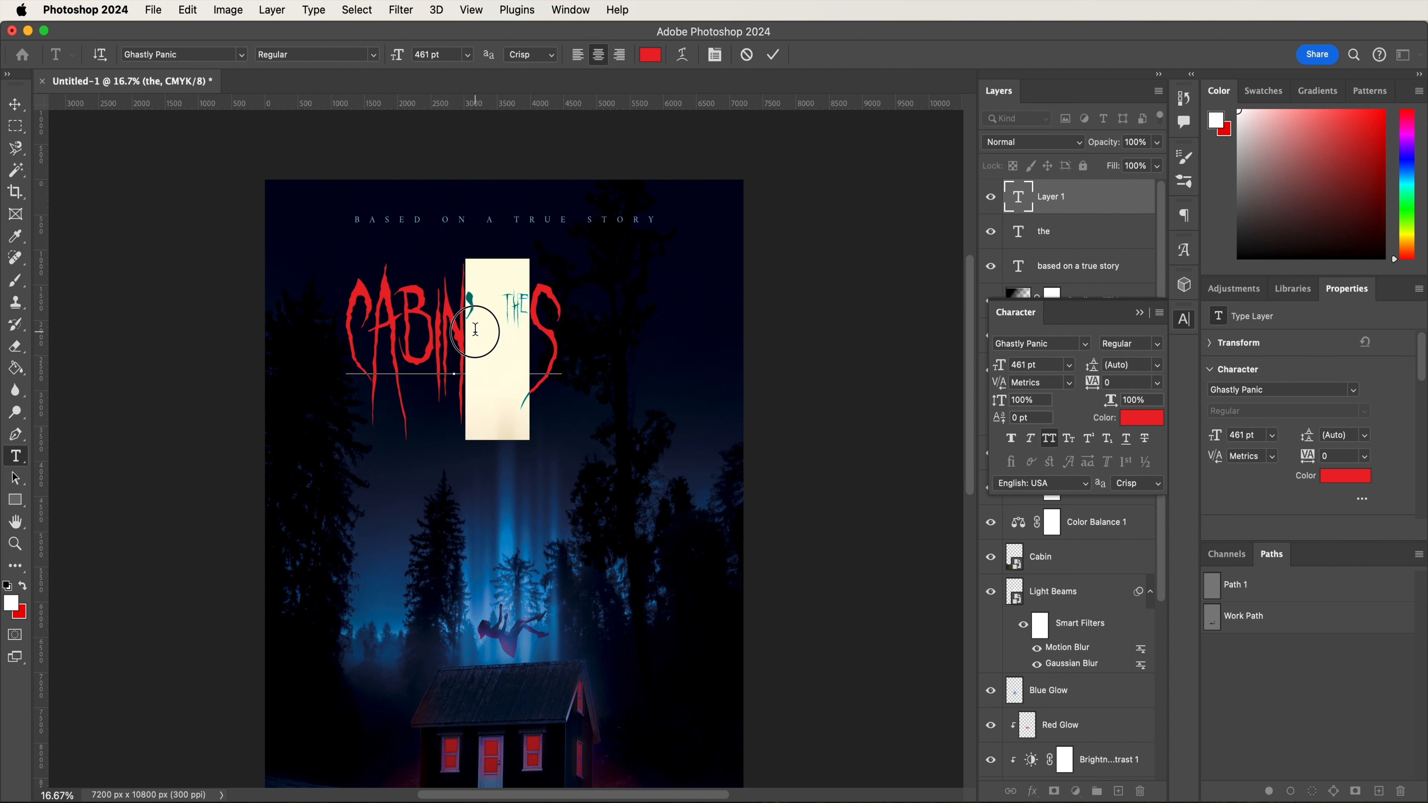
key("shift+Down")
key("shift+Down")
key("shift+Down")
key("shift+Down")
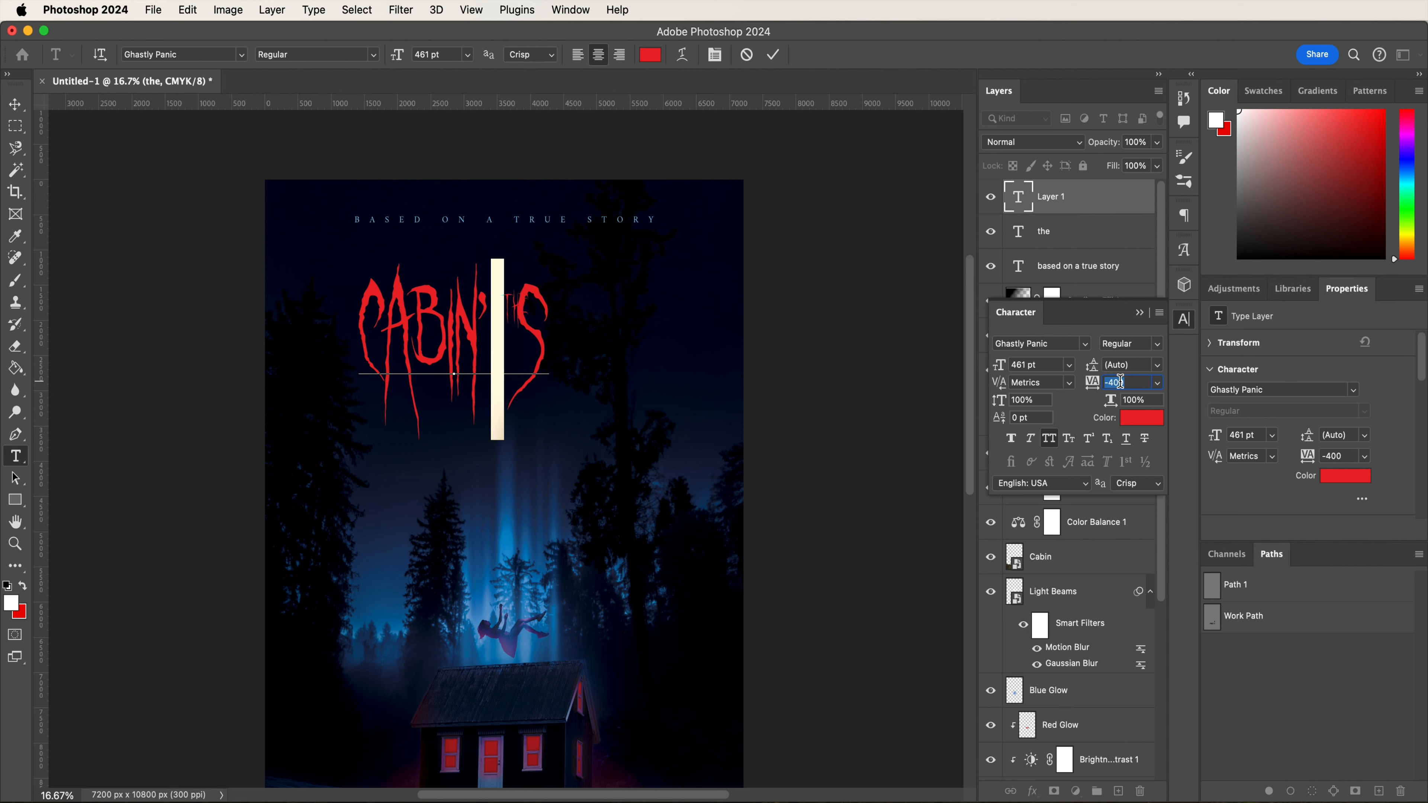
key("Down")
key("Down")
key("Down")
key("Down")
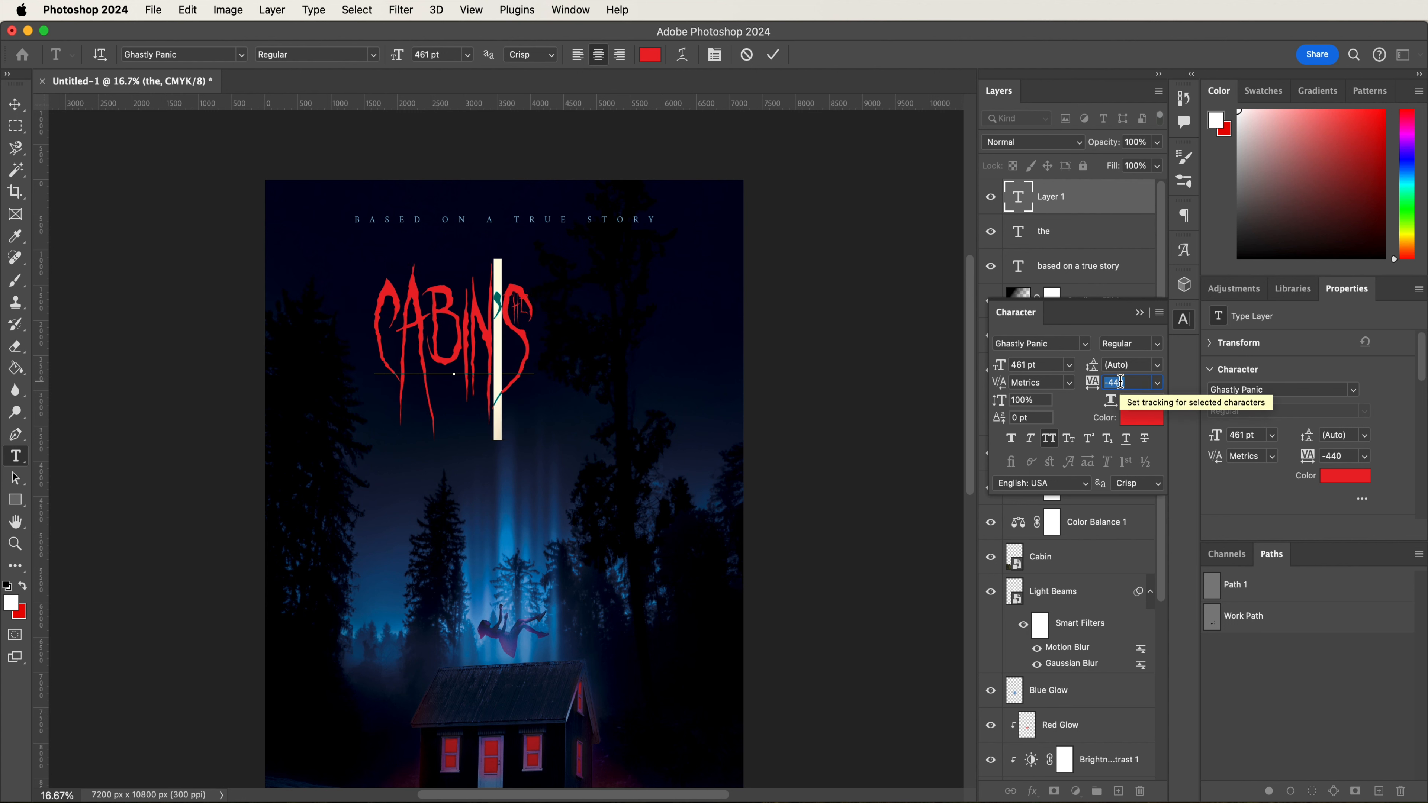
- Raise the apostrophe in "cabin's" by setting its baseline shift to 79 pt
key("Right")
left_click(1042, 418)
key("Up")
key("Up")
key("Up")
key("Up")
key("Up")
key("Up")
key("Up")
key("Up")
key("Up")
key("Up")
key("Up")
key("Up")
key("Up")
key("Up")
key("Up")
key("Up")
key("Up")
key("Up")
key("Up")
key("Up")
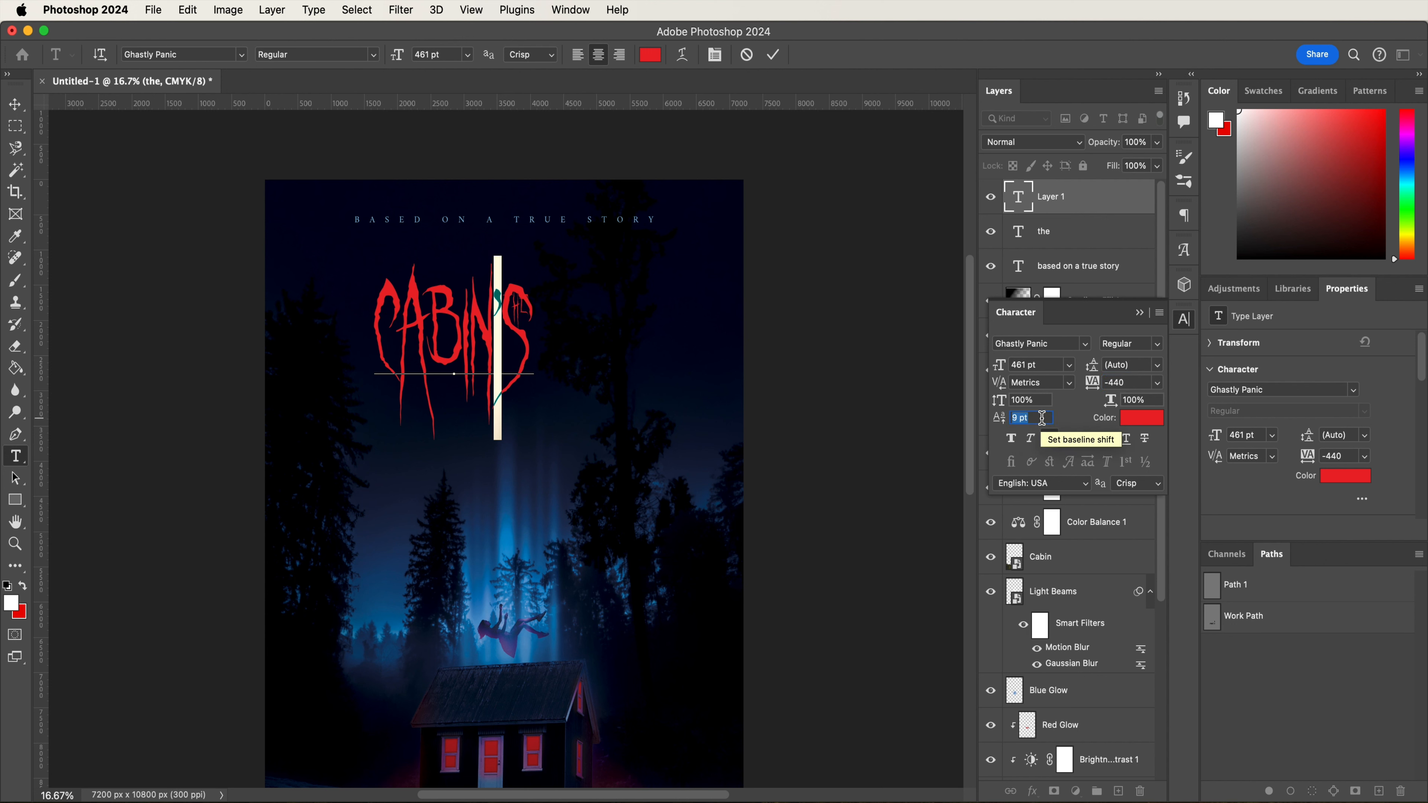
key("shift+Up")
key("shift+Up")
key("shift+Up")
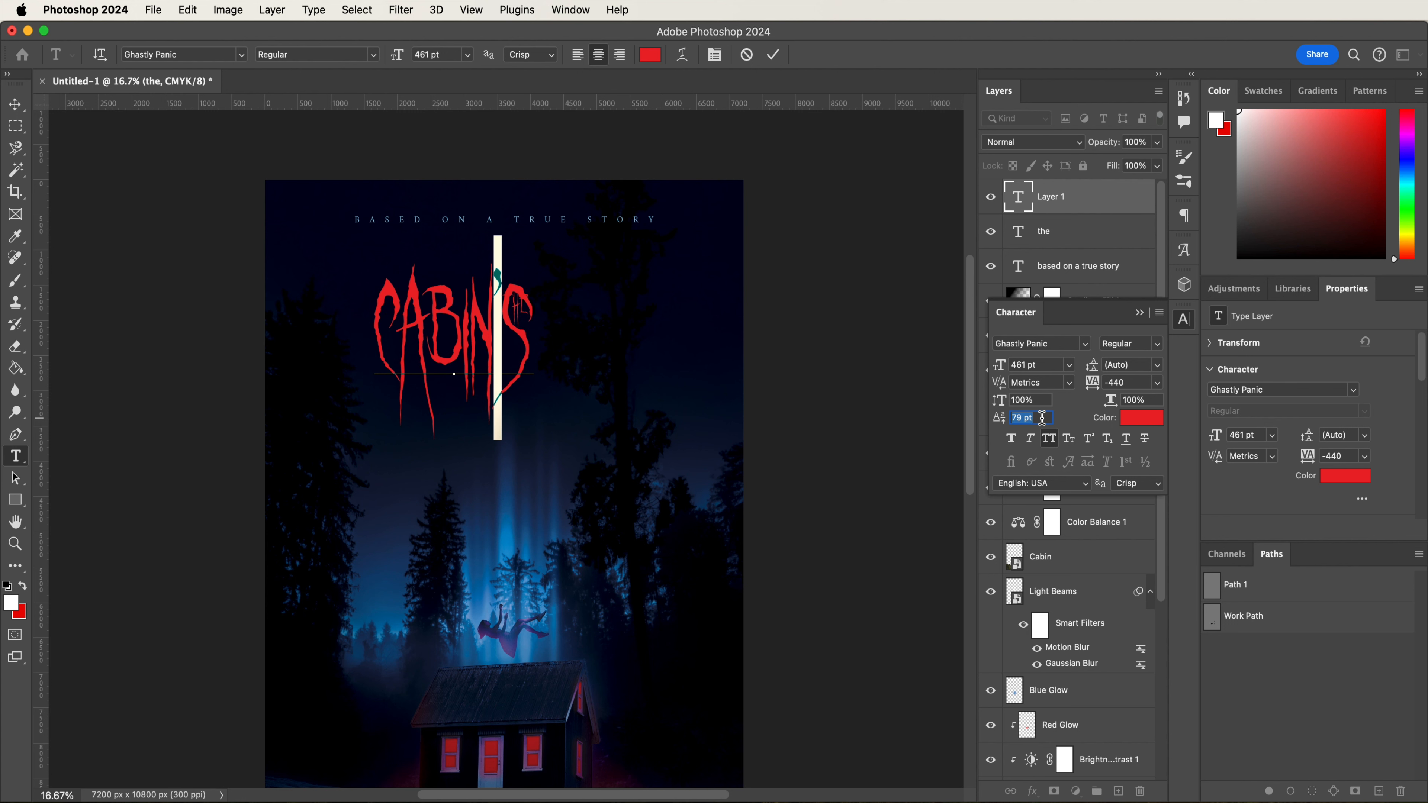
- Reduce the font size of the final S in "cabin's" to 391 pt
left_click(511, 349)
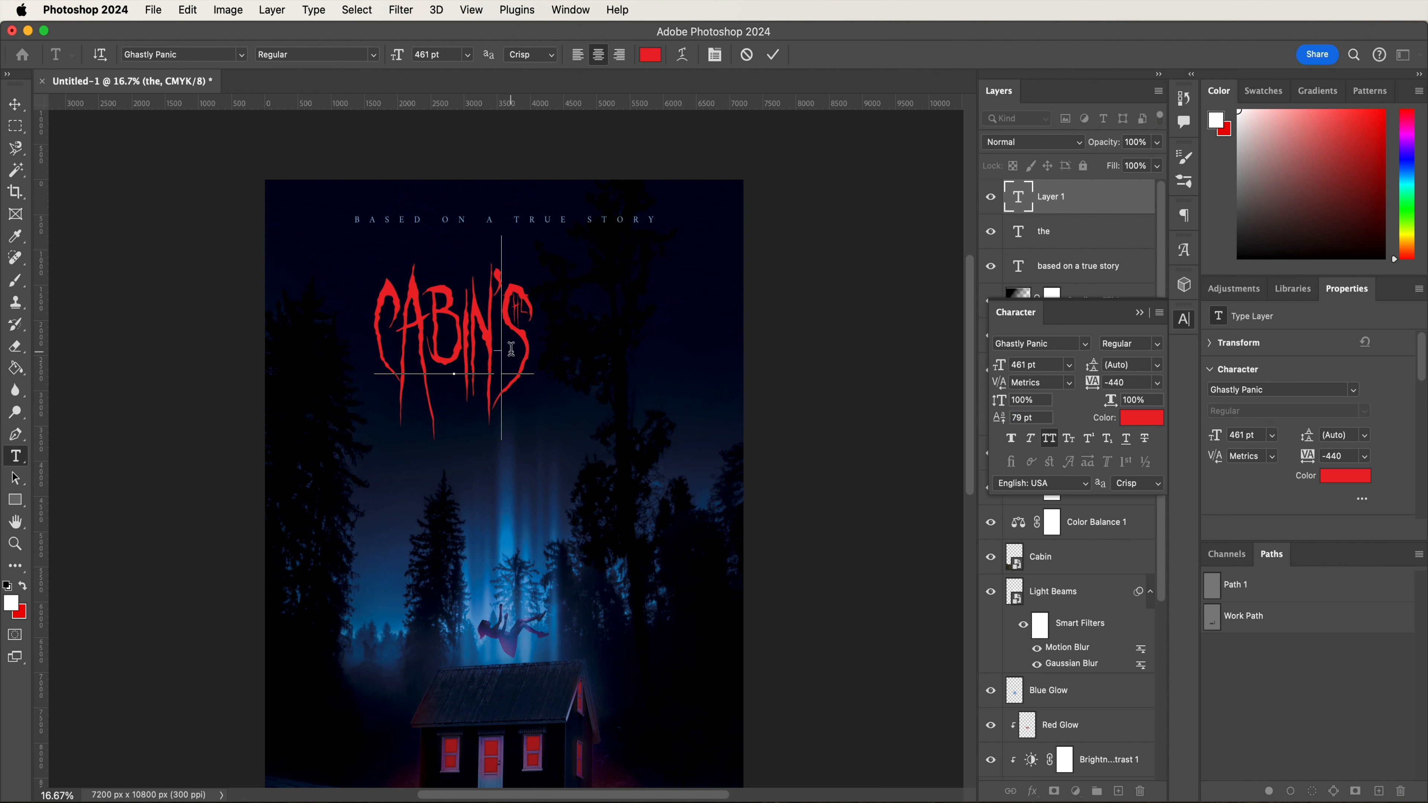
left_click_drag(510, 349, 562, 351)
left_click(1033, 364)
key("shift+Down")
key("shift+Down")
key("shift+Down")
key("shift+Down")
key("shift+Down")
key("shift+Down")
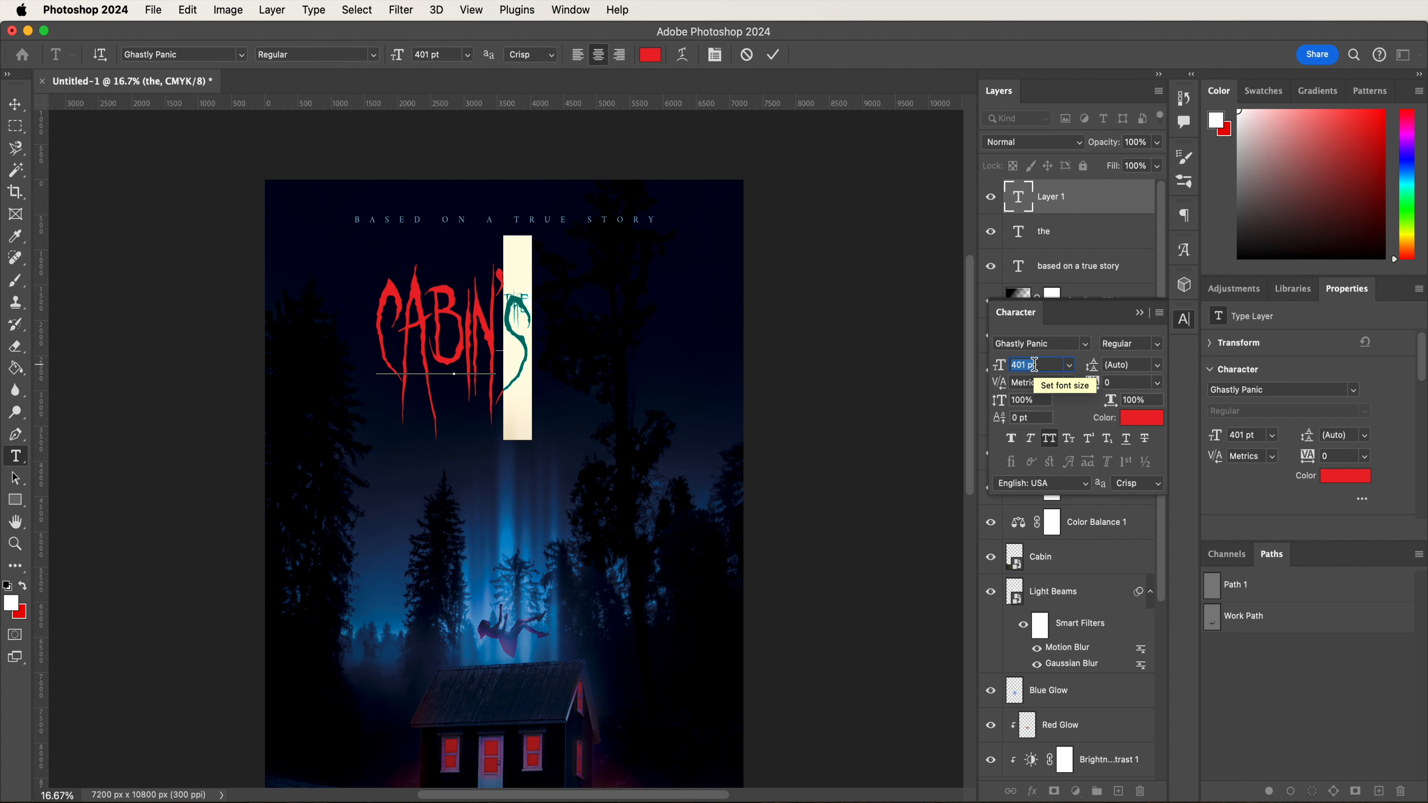
key("shift+Down")
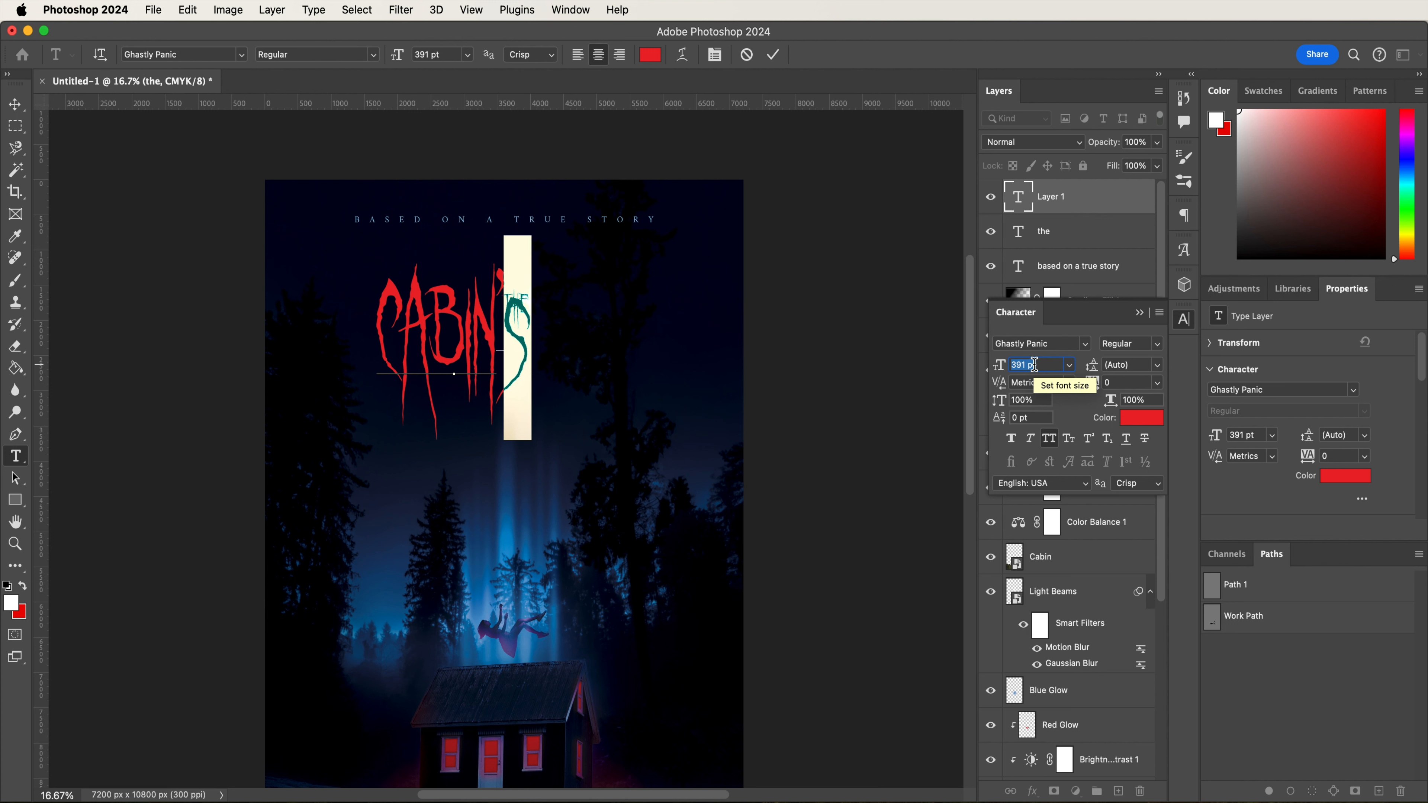
- Set the baseline shift of the final S in "cabin's" to 70 pt
left_click(1031, 418)
key("shift+Up")
key("shift+Up")
key("shift+Up")
key("shift+Up")
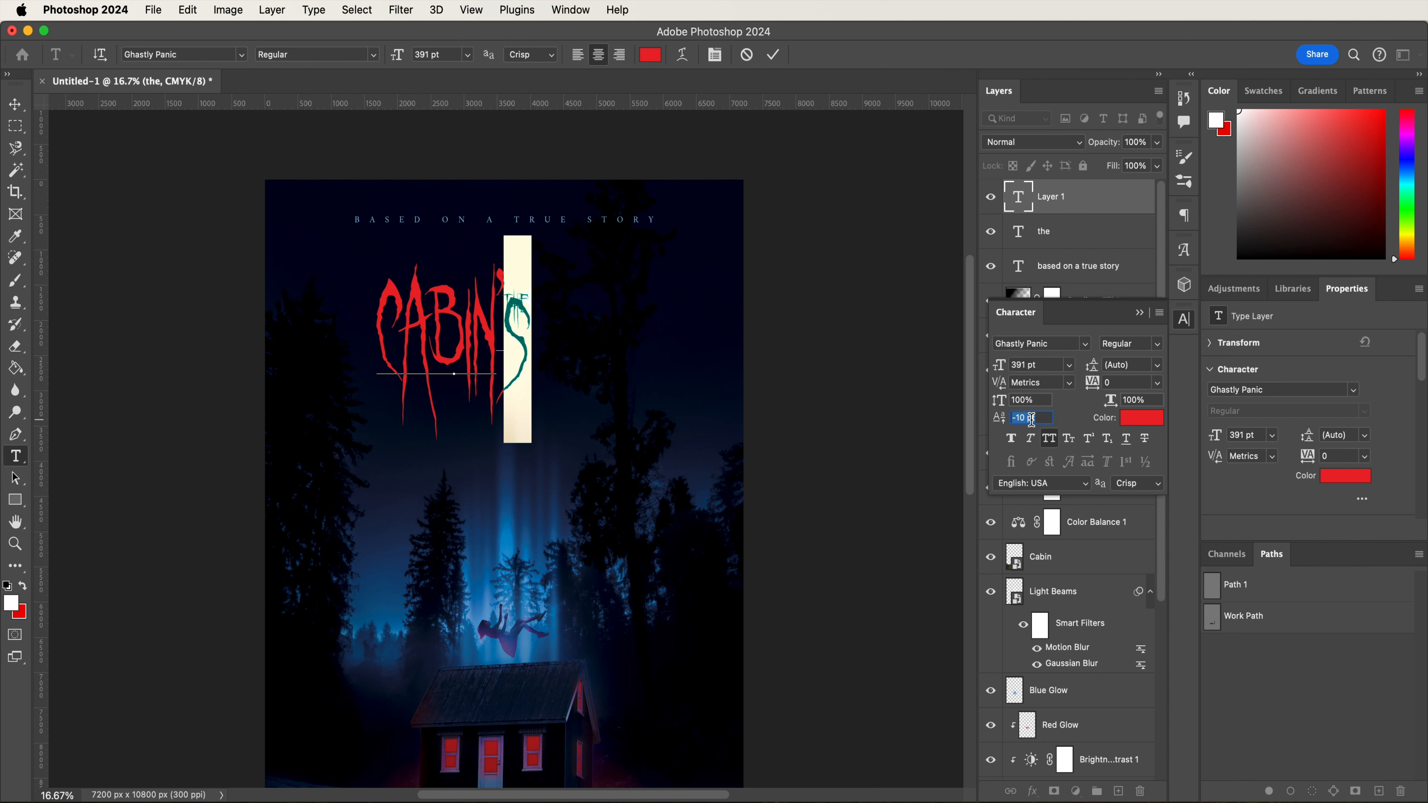
key("shift+Up")
key("shift+Up")
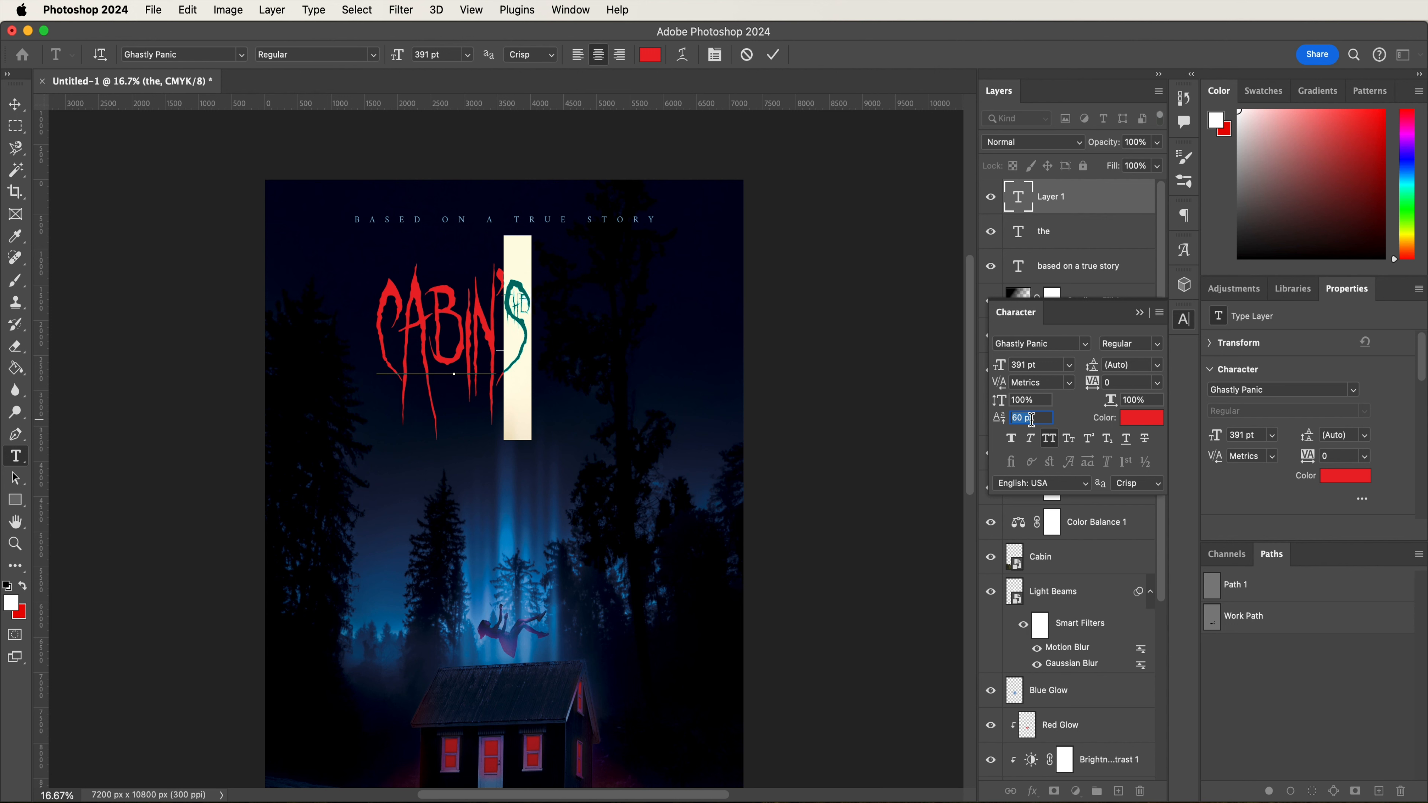
key("shift+Up")
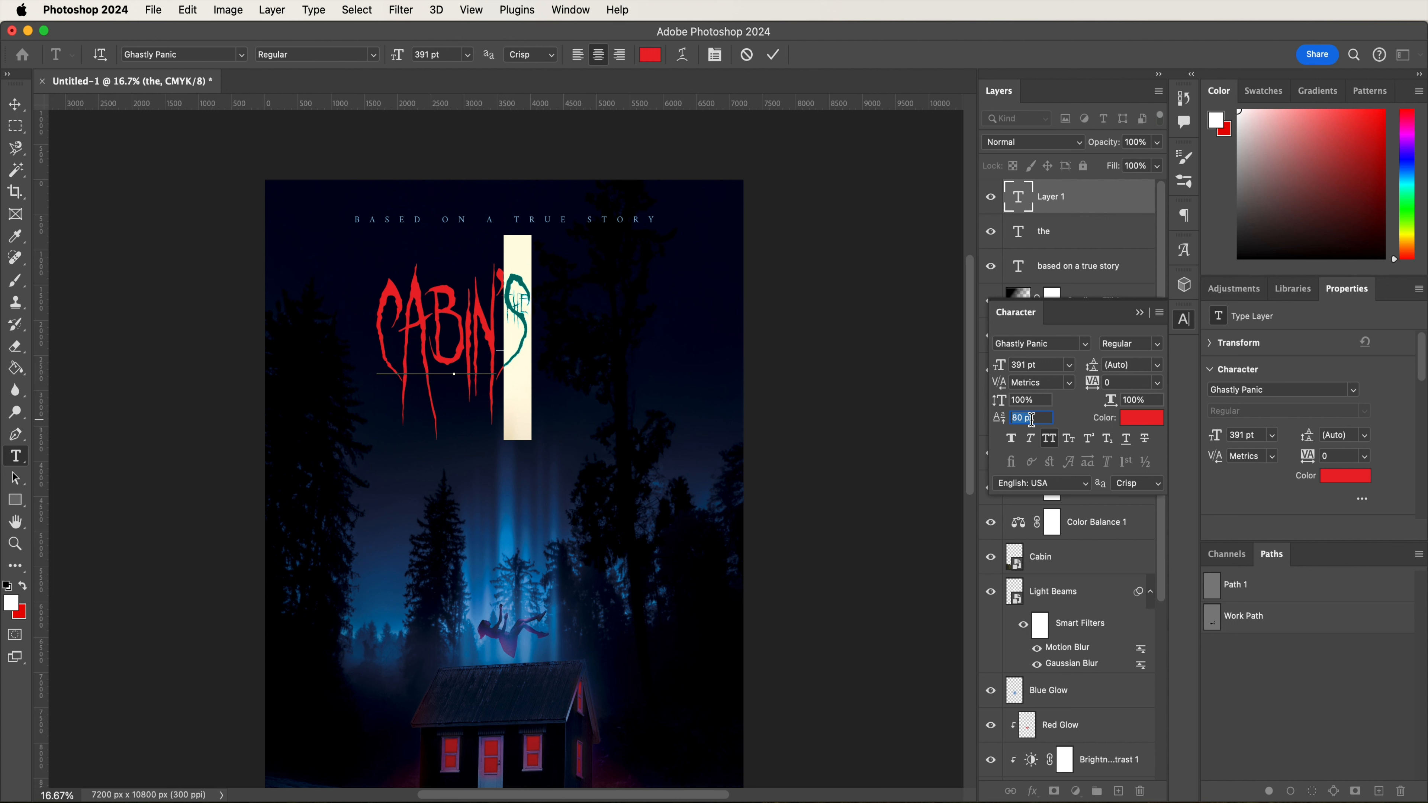
key("shift+Down")
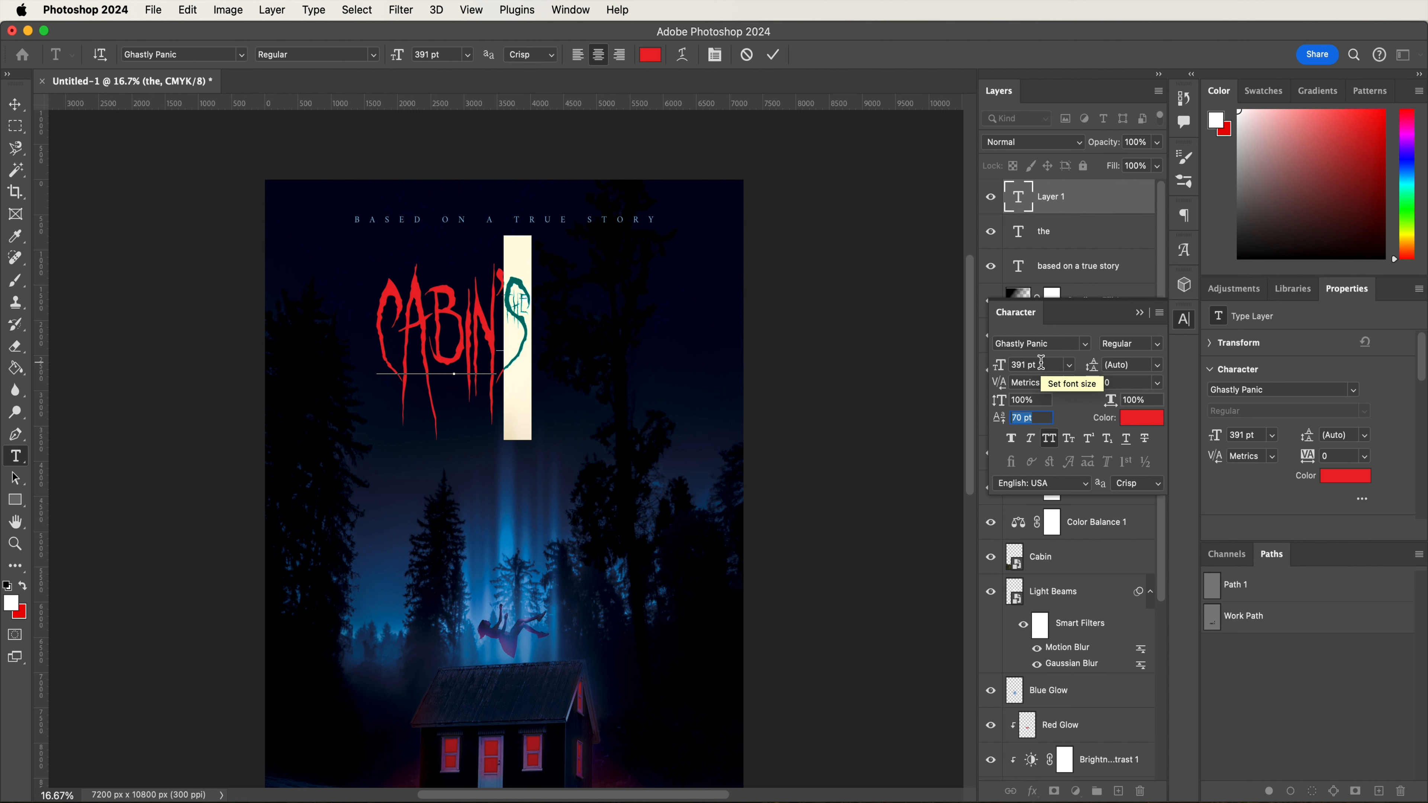
- Commit the "cabin's" text and move it directly beneath the word "the"
left_click(773, 54)
key("v")
left_click_drag(469, 337, 529, 381)
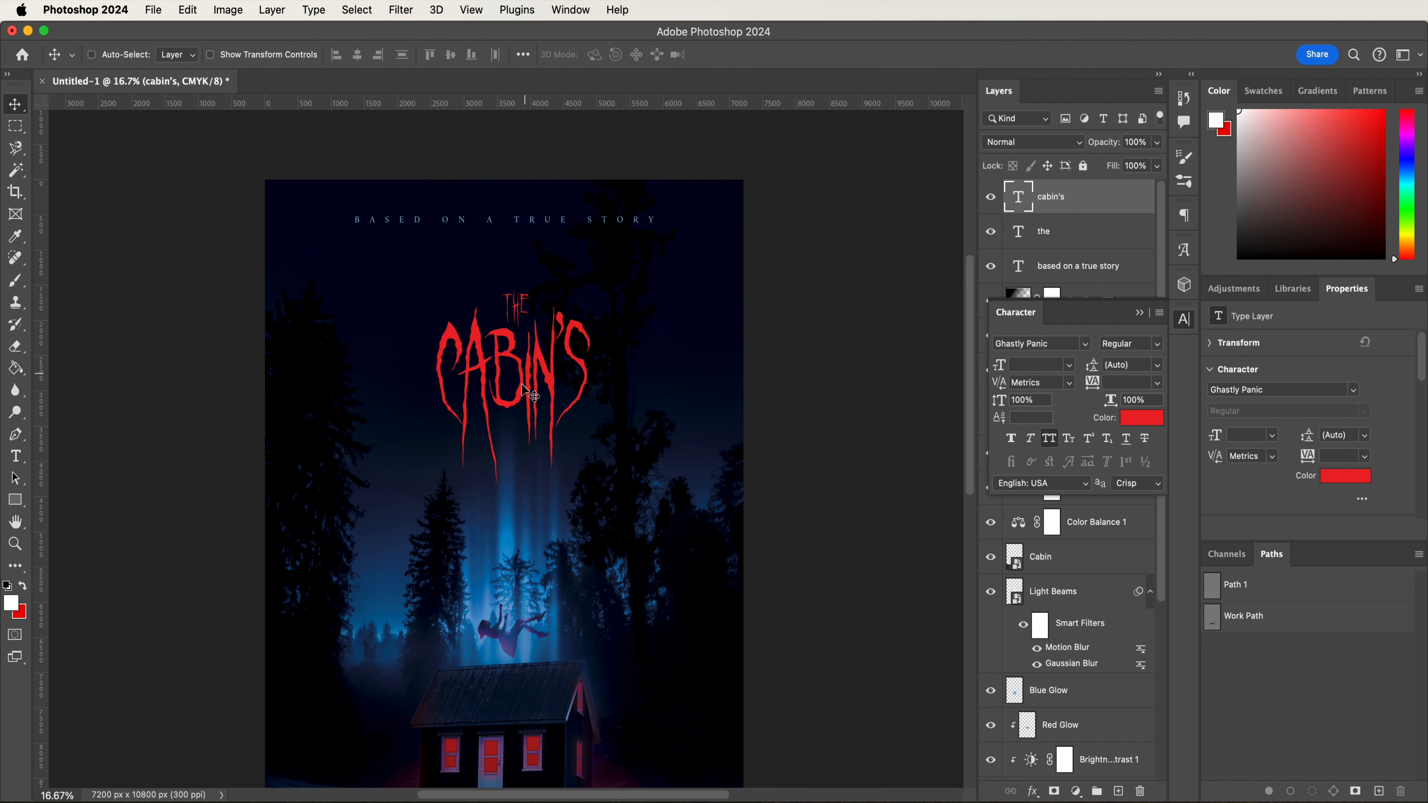
- Add a separate text layer reading "curse" below the word "cabin's"
key("t")
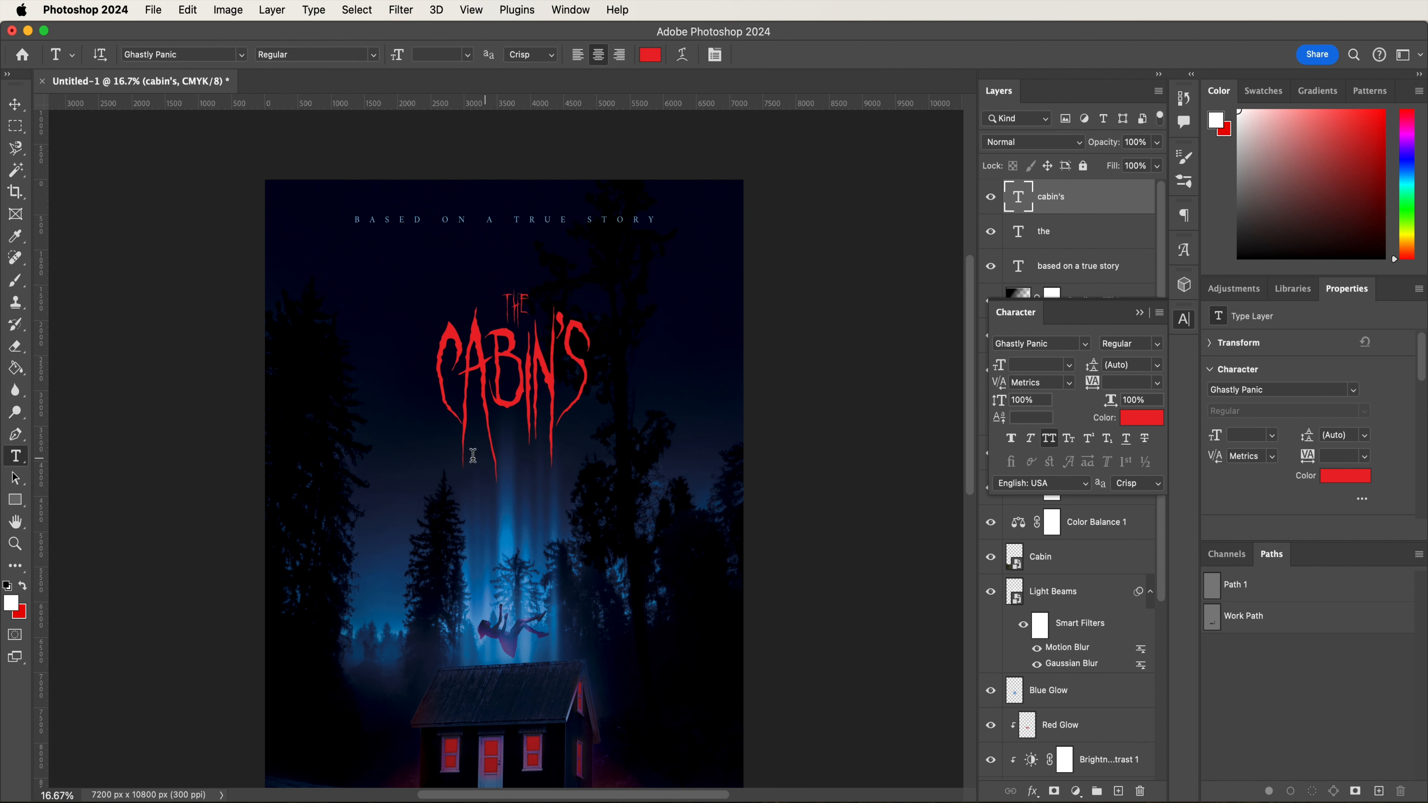
left_click(431, 521)
type("curse")
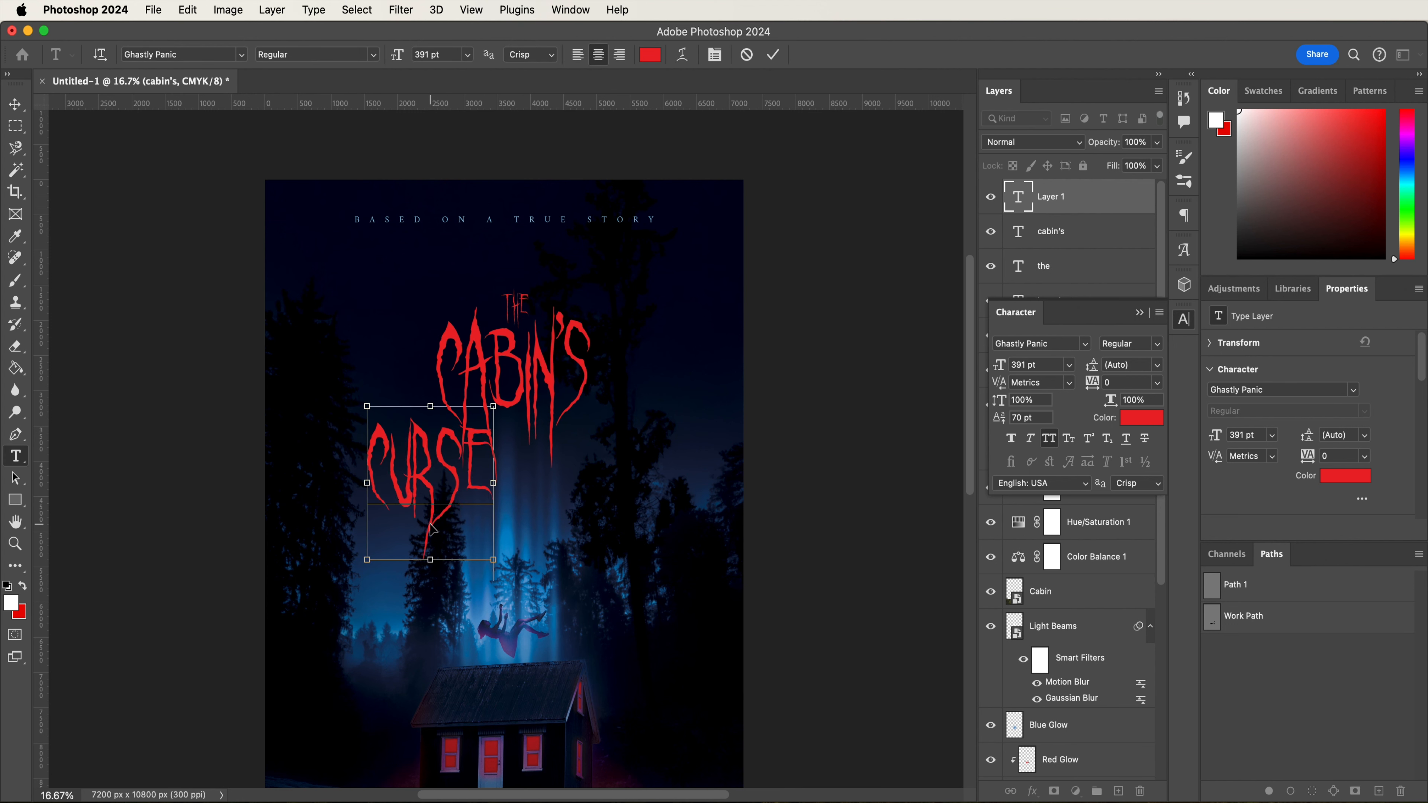
- Set the whole "curse" text to a 0 pt baseline shift and a 461 pt font size
key("super+a")
left_click(1024, 417)
type("0")
key("Return")
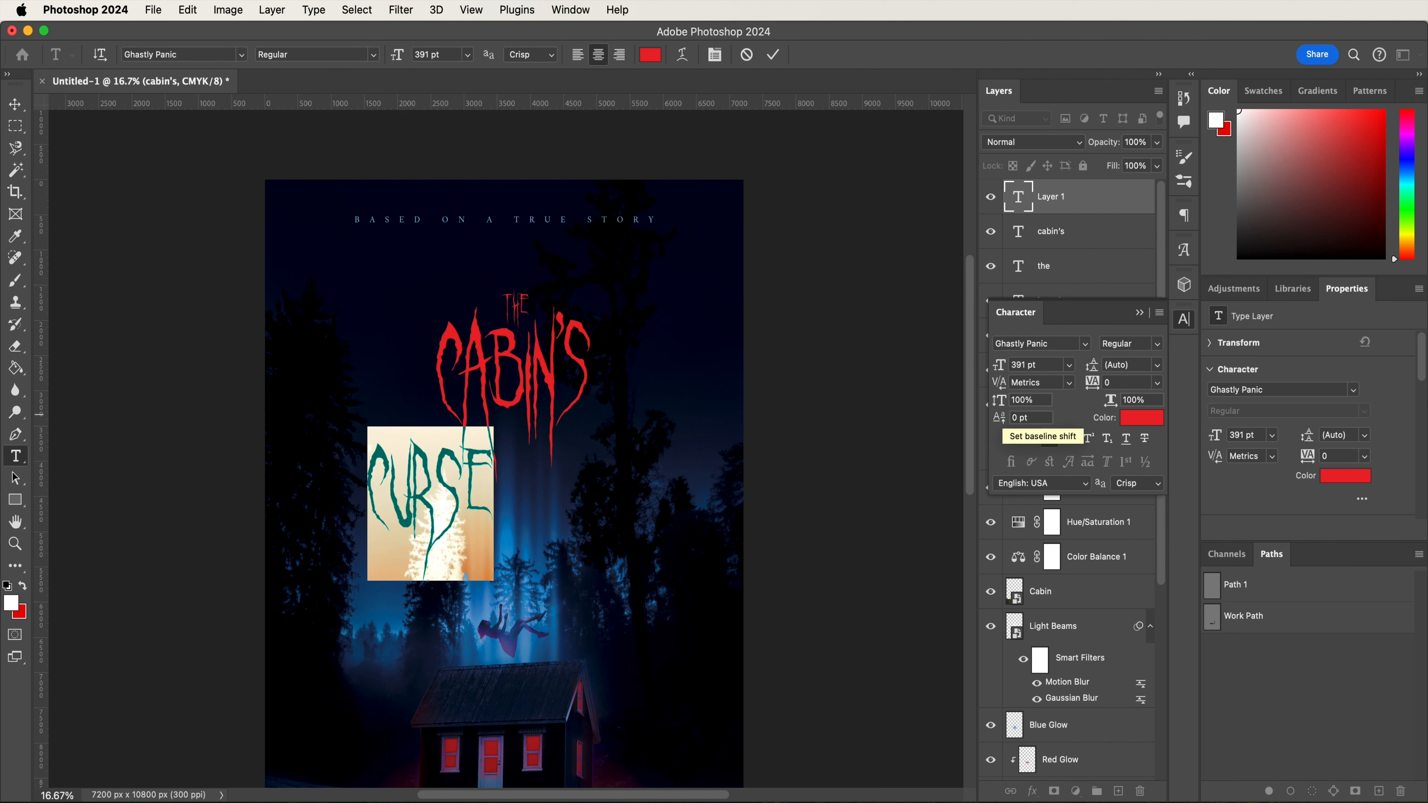
left_click(1021, 365)
type("461")
key("Return")
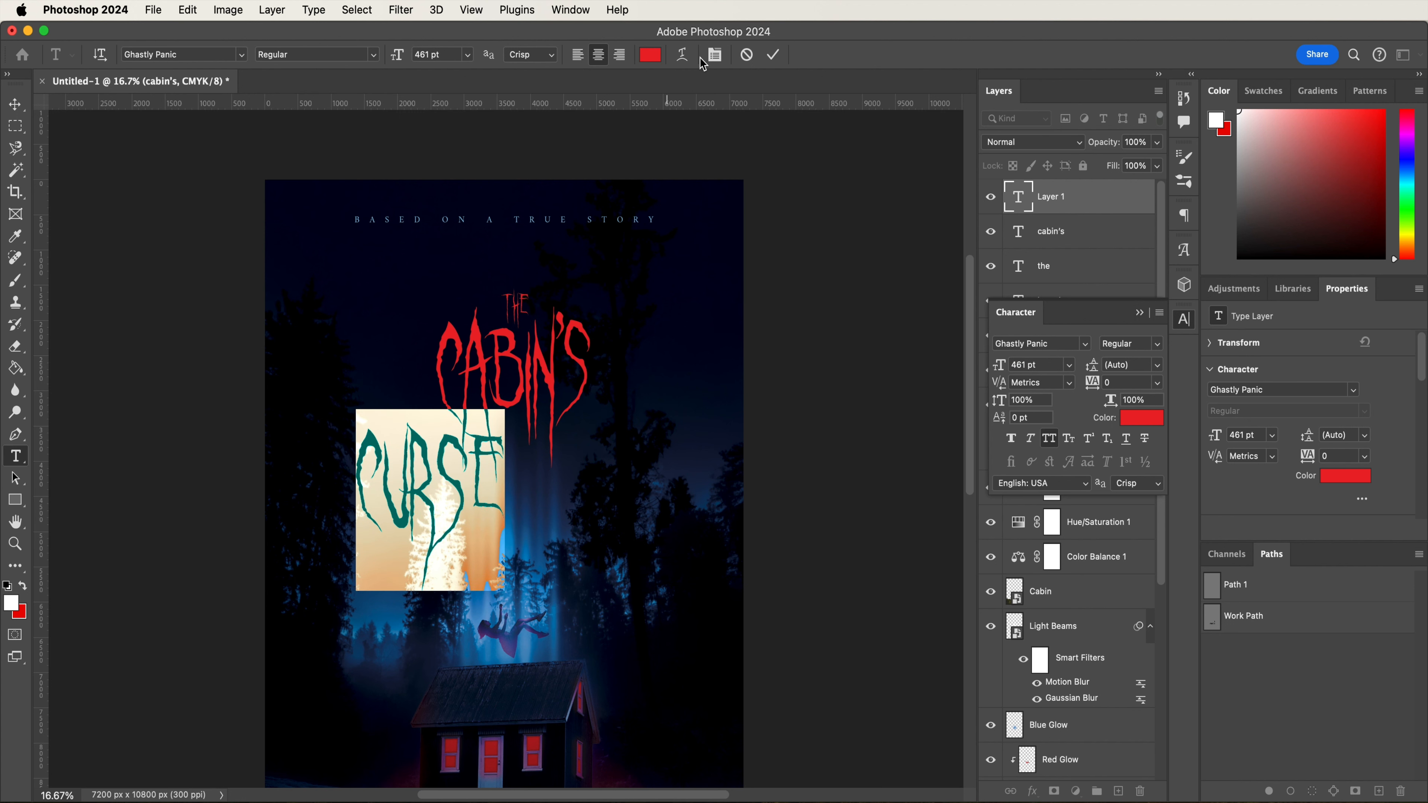
- Commit the "curse" text and move it so it sits centered directly beneath "cabin's"
left_click(773, 55)
key("v")
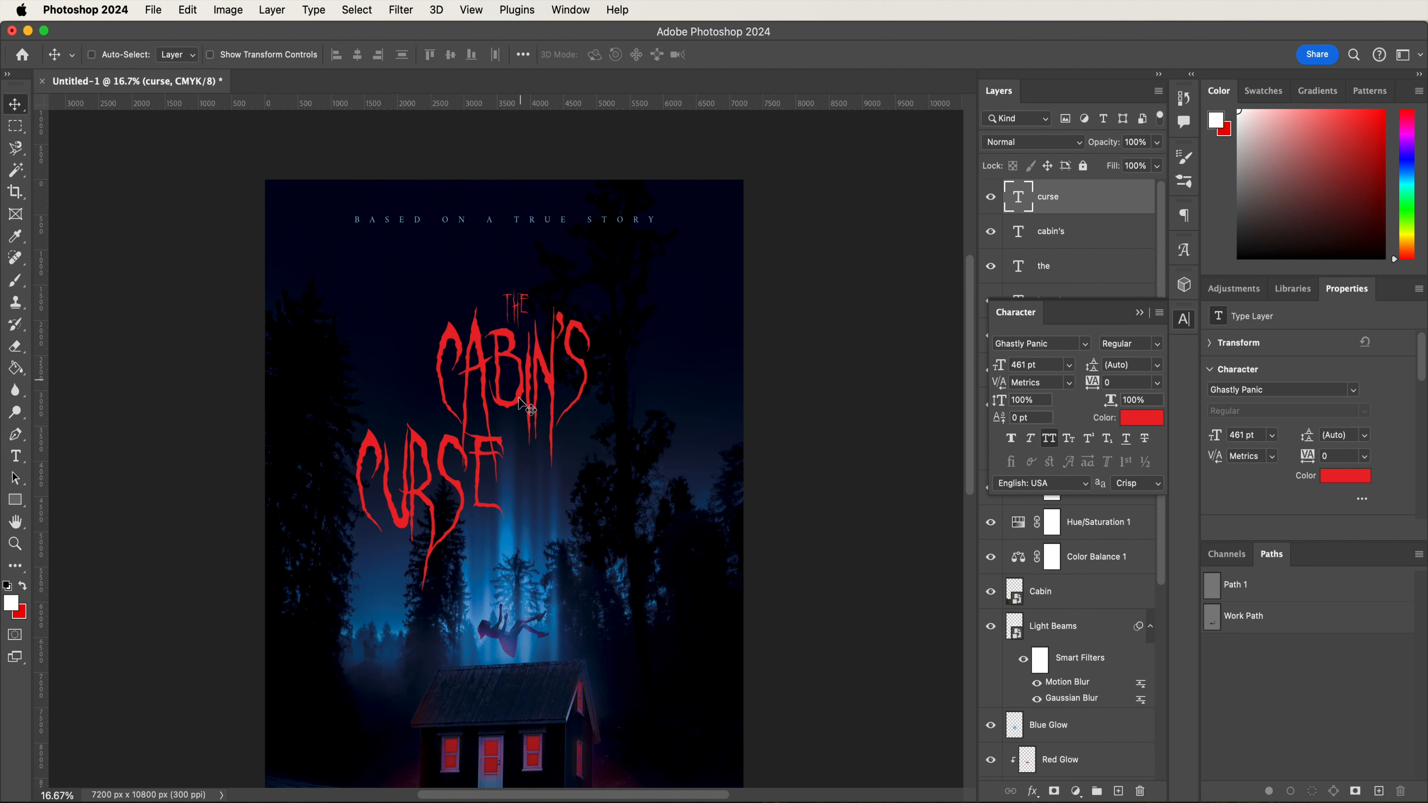
left_click_drag(517, 450, 599, 445)
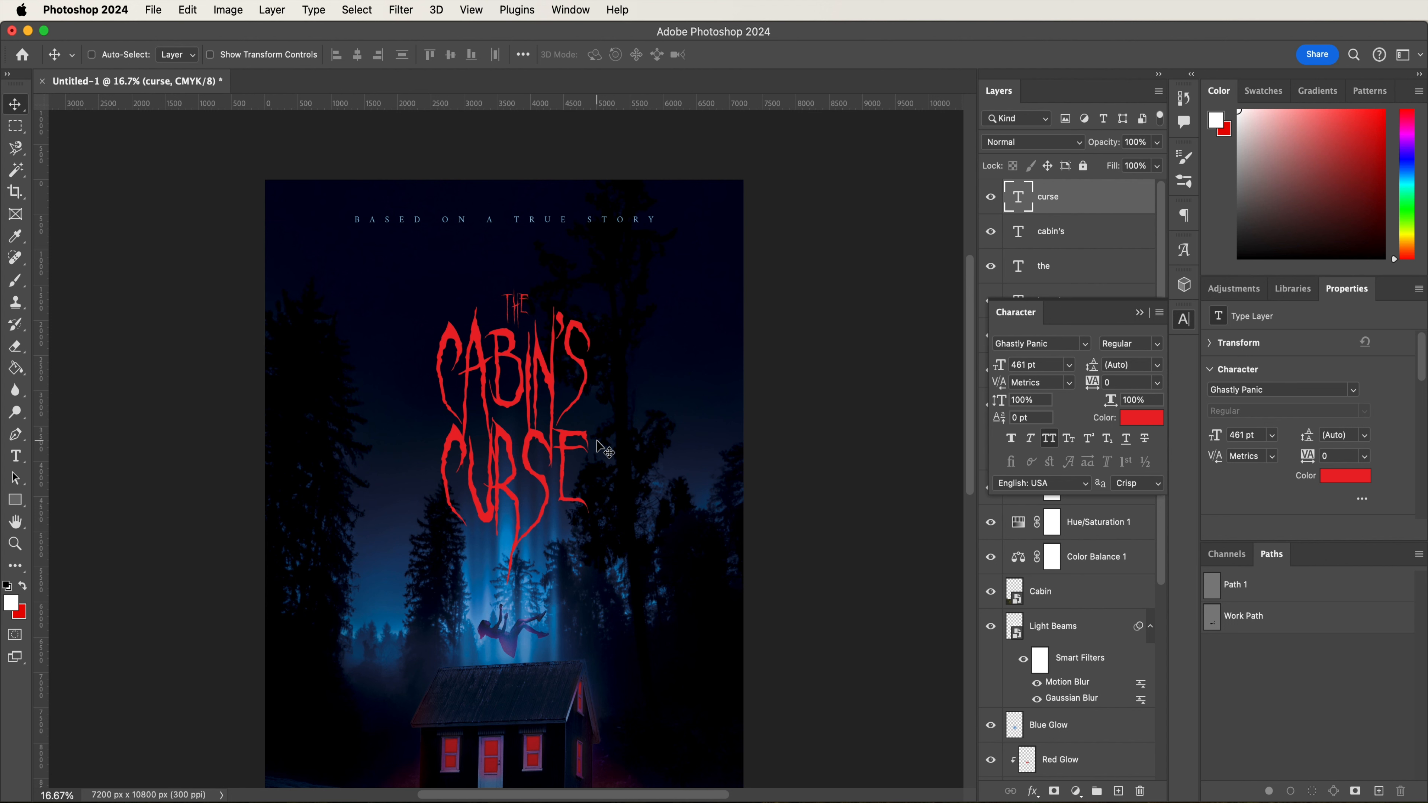
- Group the "curse", "cabin's" and "the" text layers and name the group "The Cabin's Curse"
left_click(1140, 314)
left_click(1066, 264, "shift")
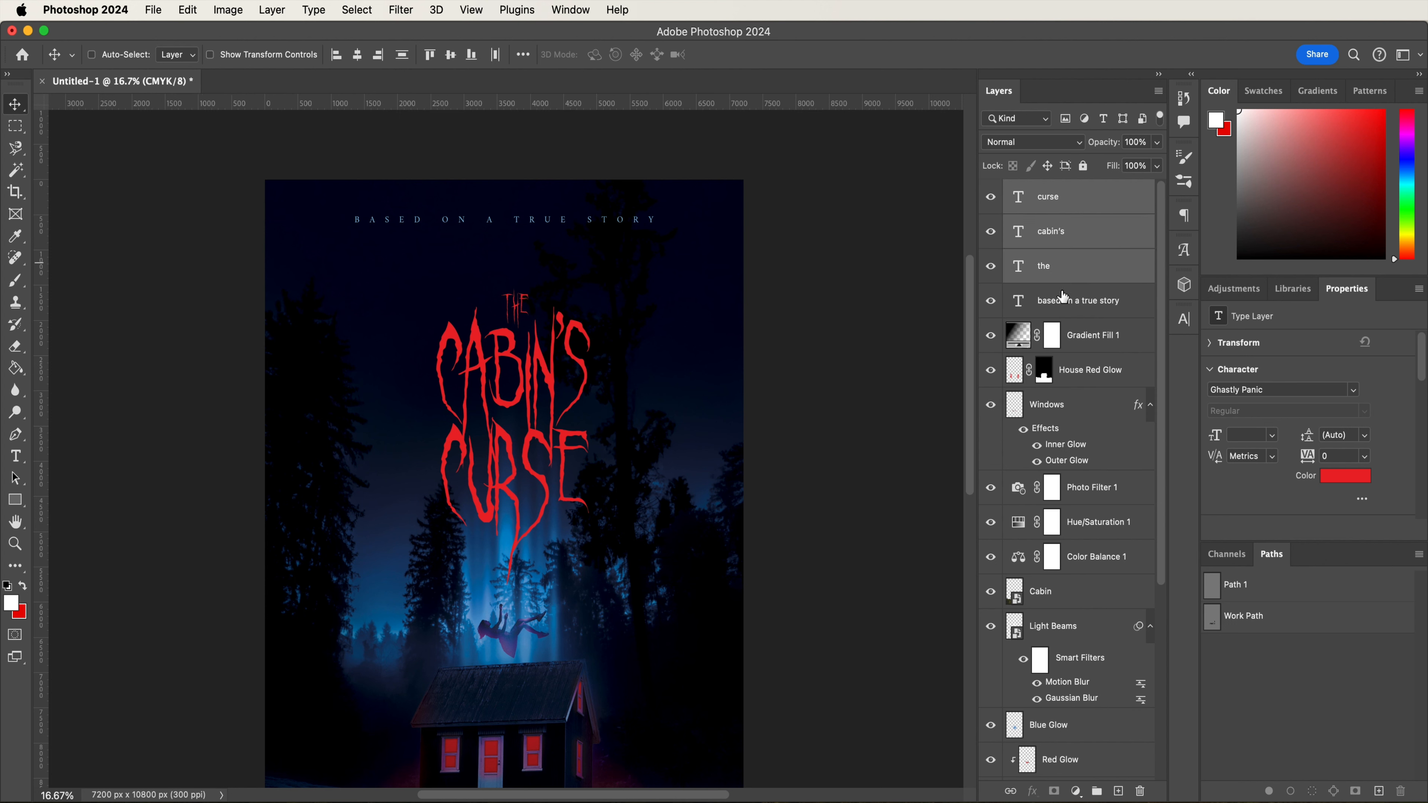
left_click(1096, 790)
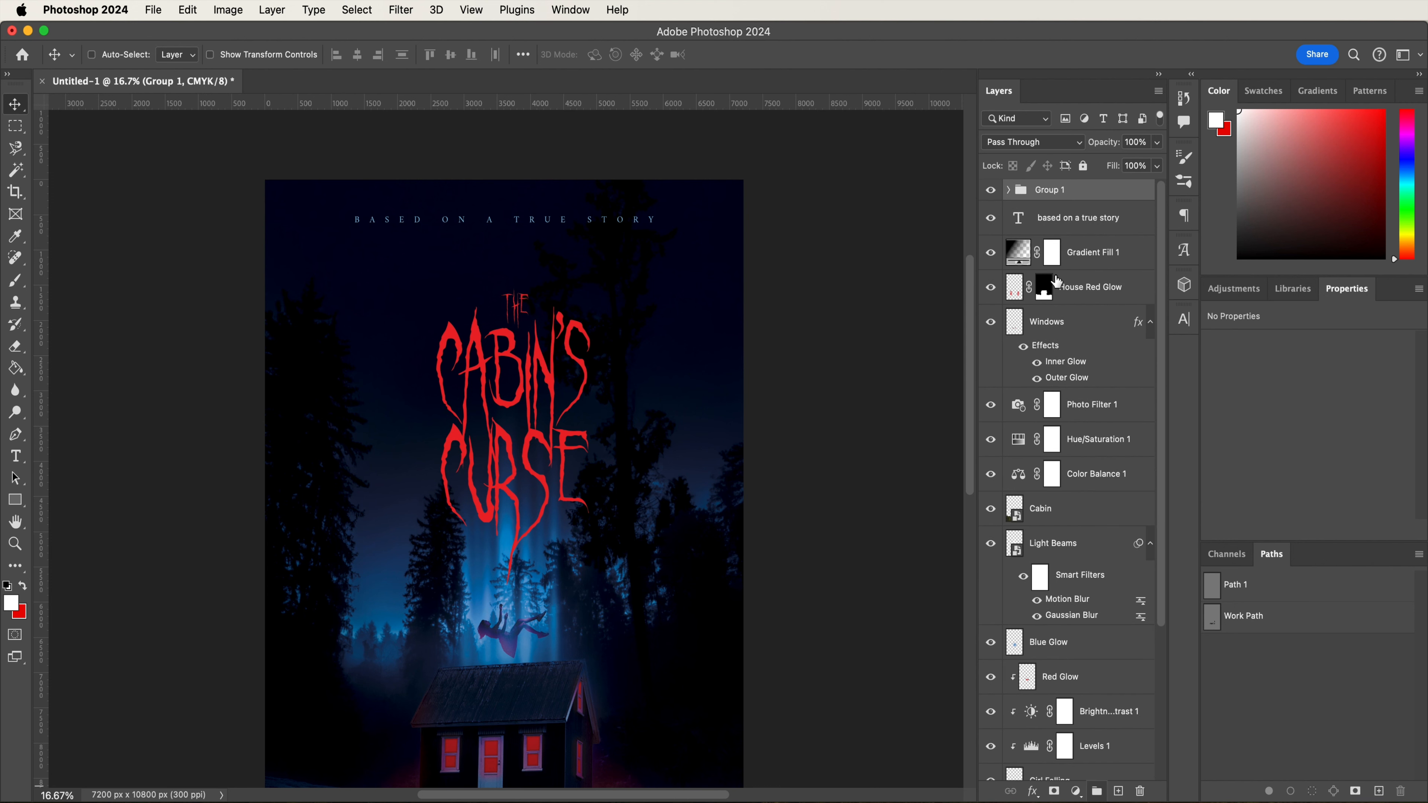
double_click(1055, 195)
type("The Cabin's Curs")
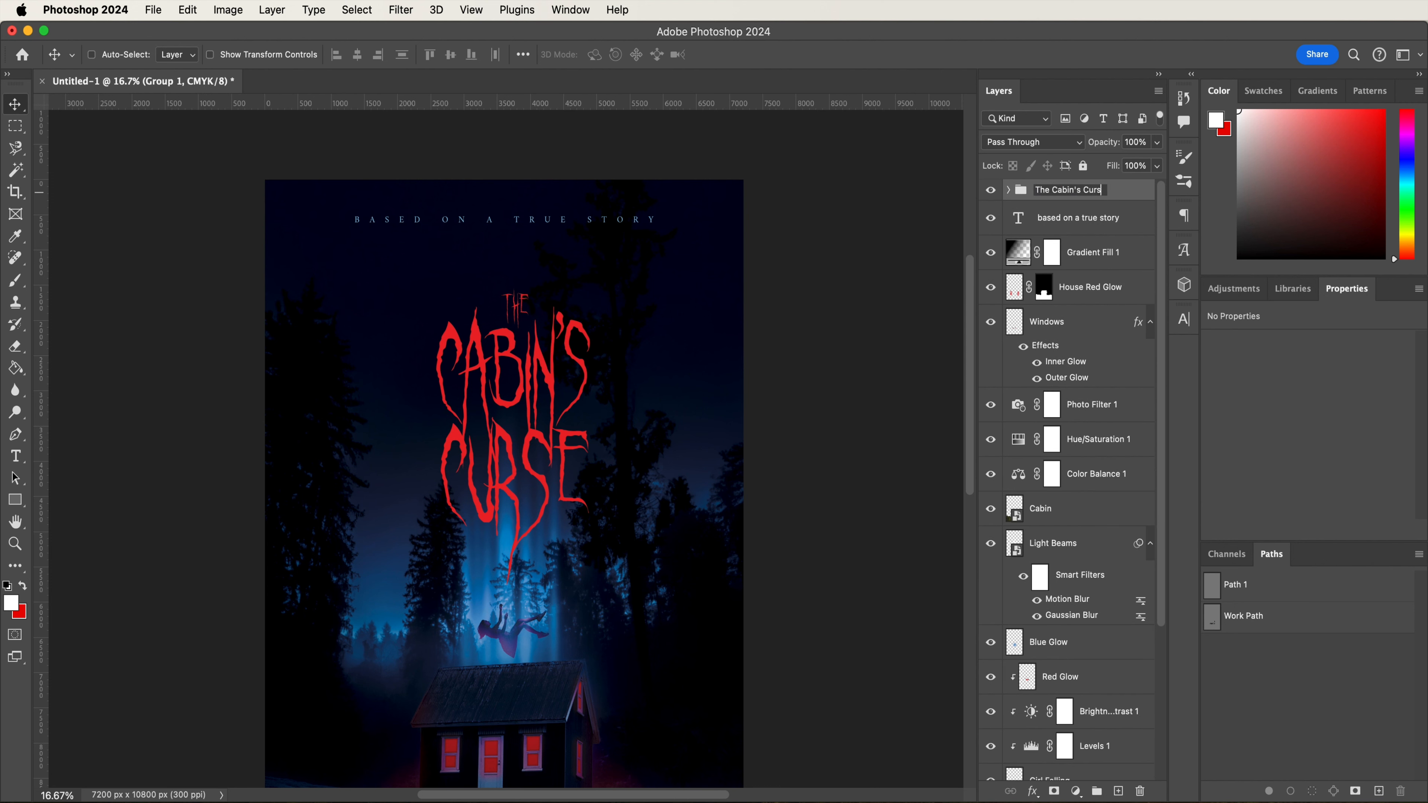
type("e")
key("Return")
- Give the title group a red (ea1d25) Outer Glow with the Hard Light blend mode and 0% spread
double_click(1119, 196)
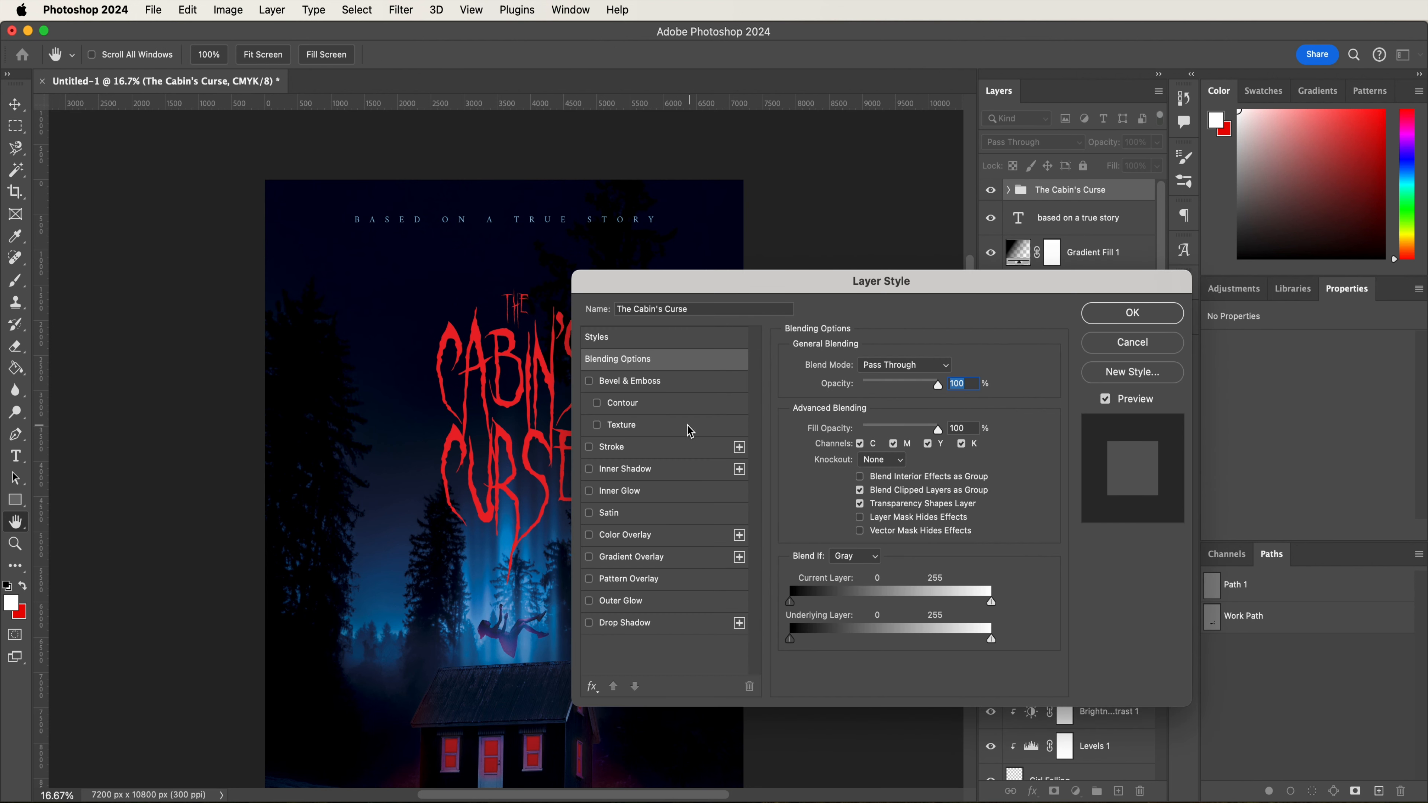
left_click(664, 603)
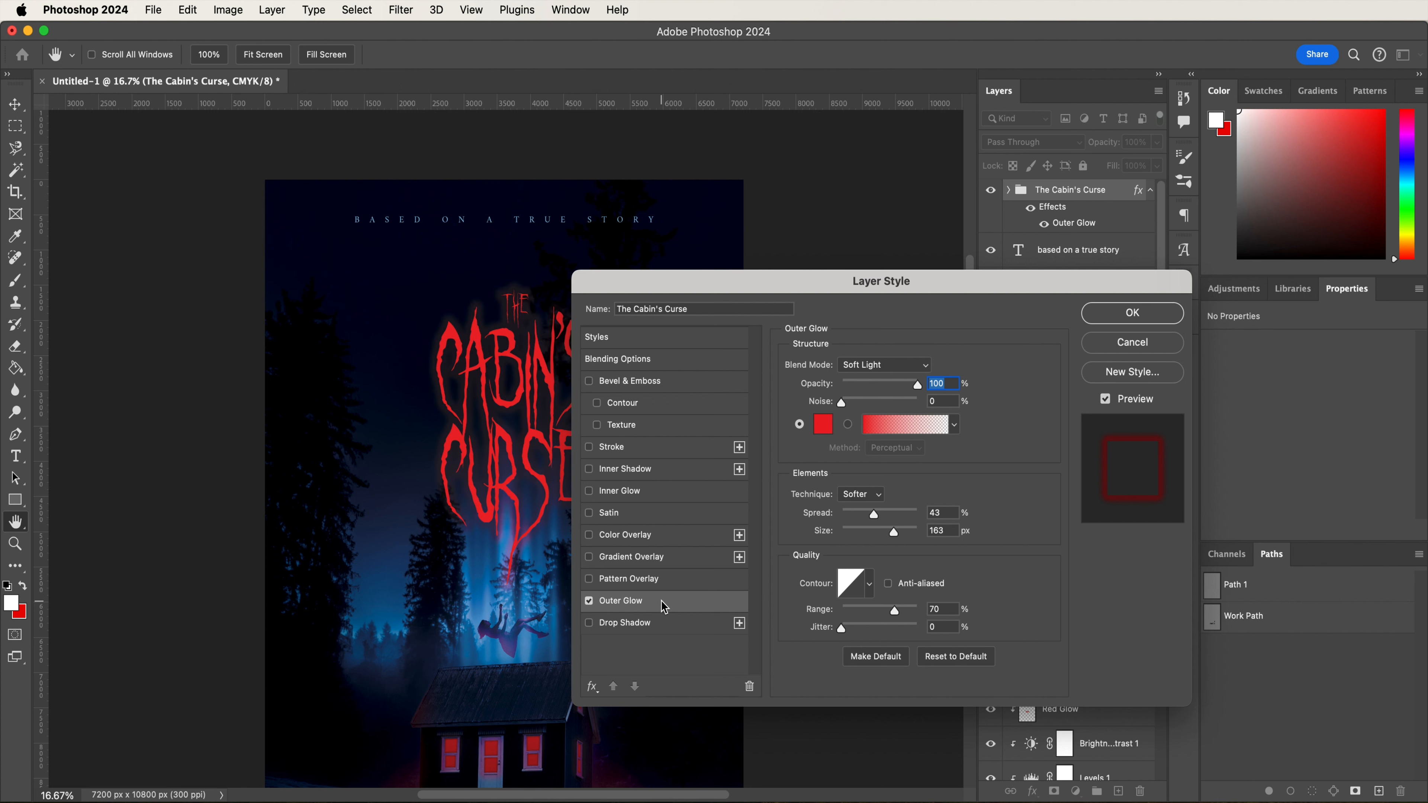
left_click(870, 370)
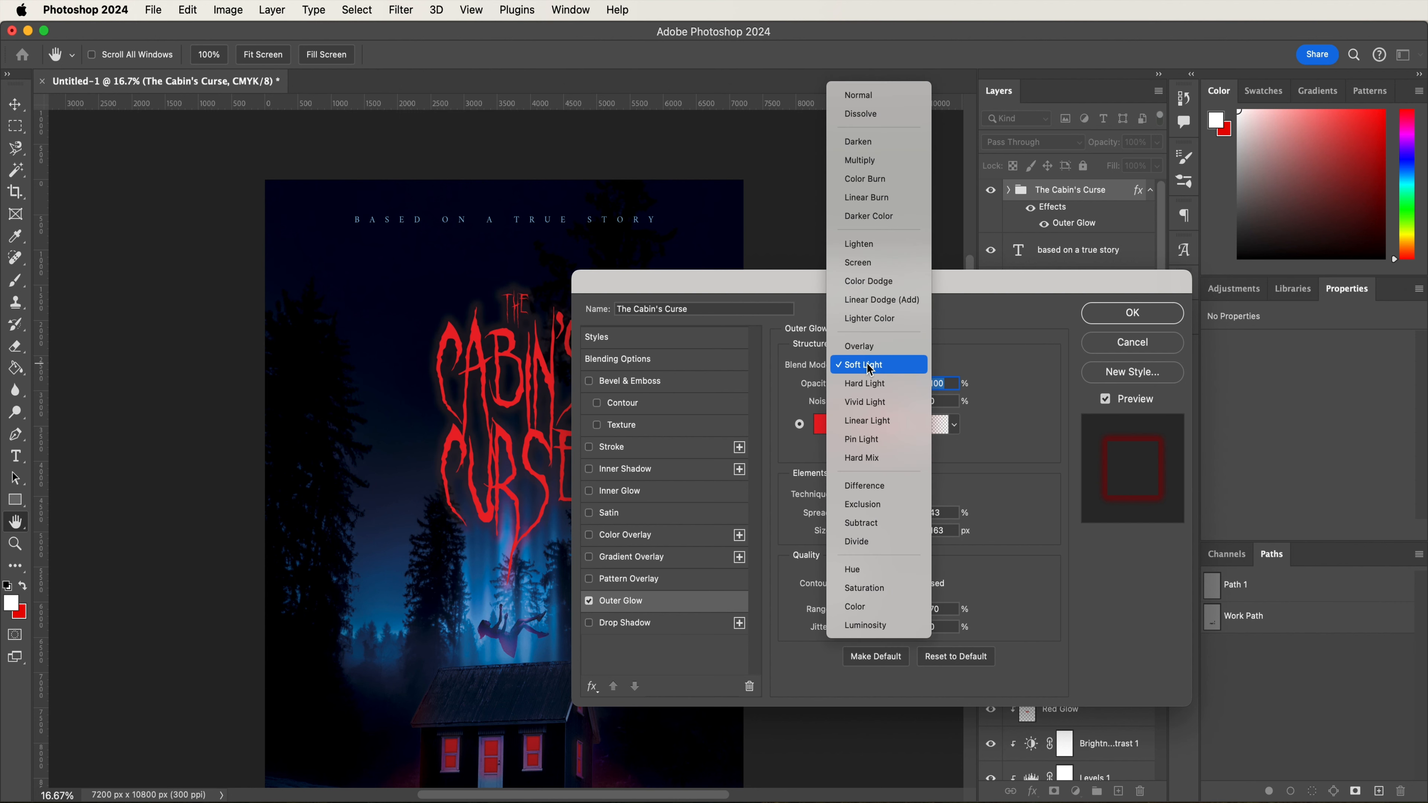
left_click(875, 383)
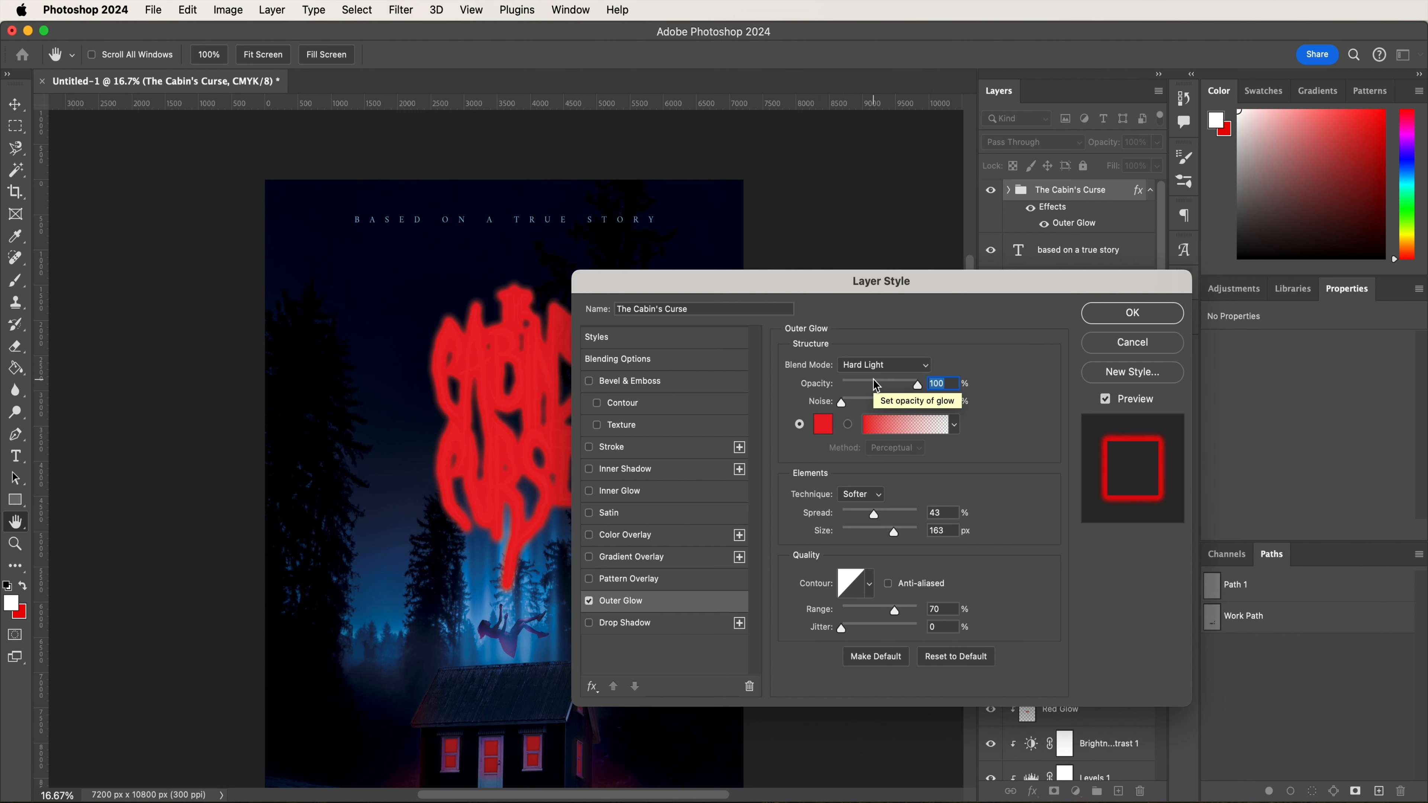
left_click(827, 429)
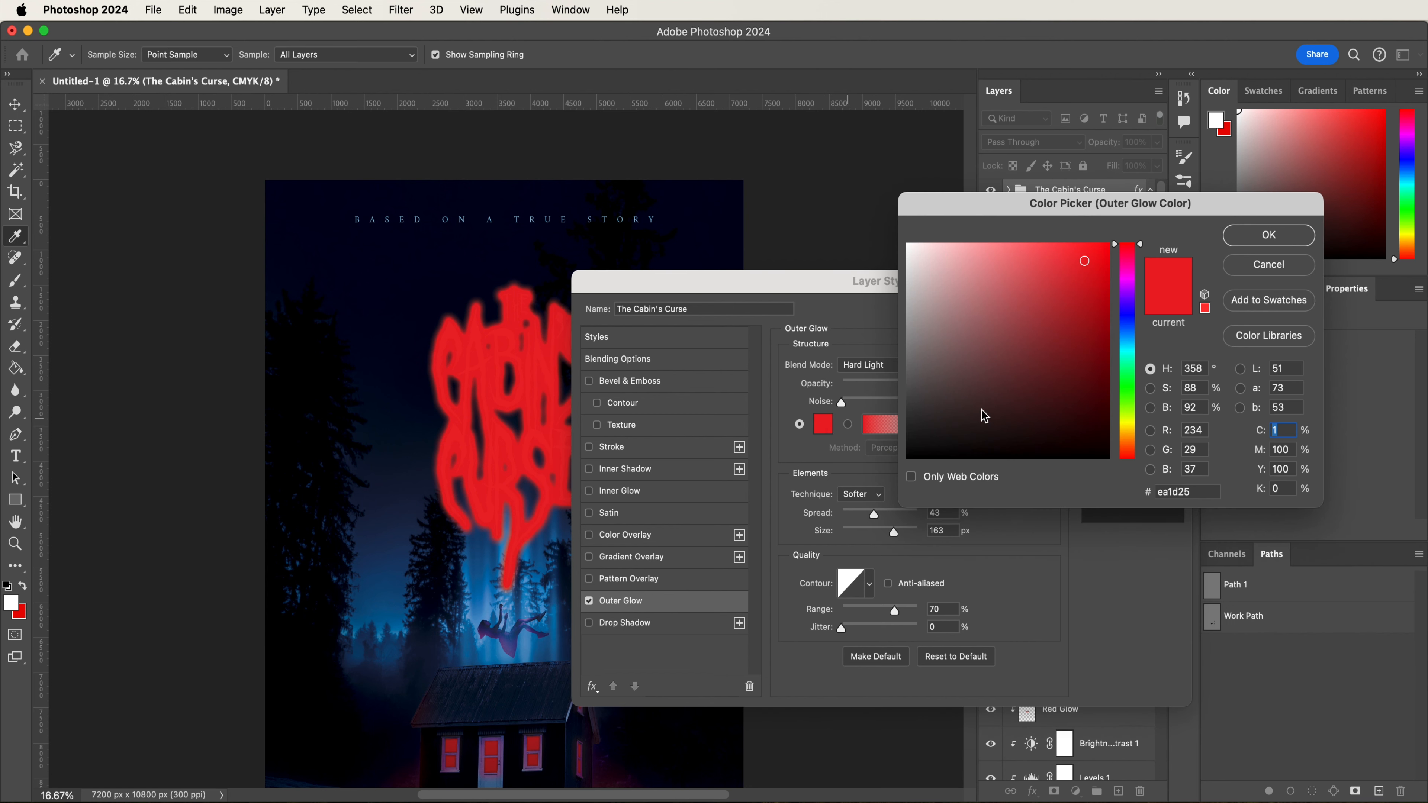
left_click_drag(1194, 491, 1104, 486)
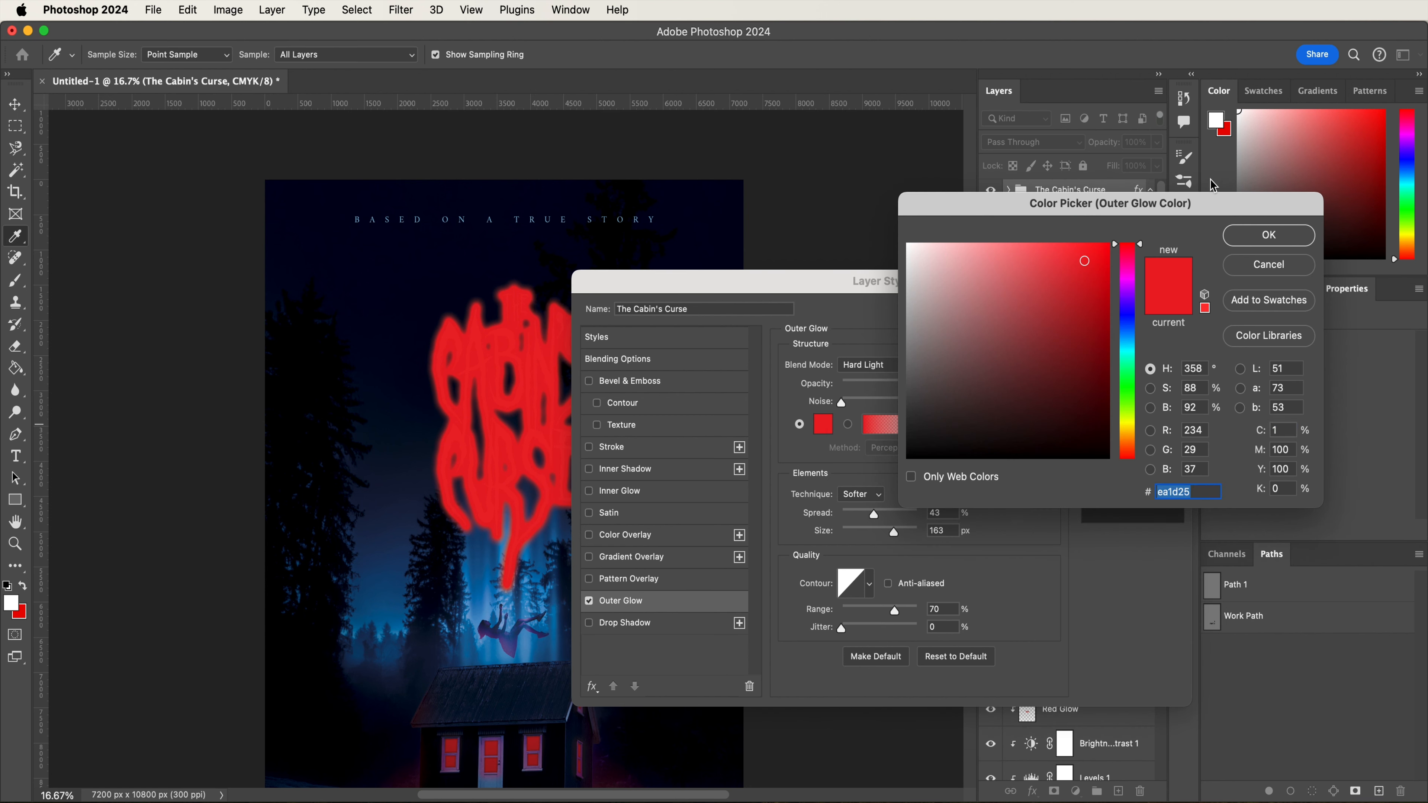
left_click(1244, 236)
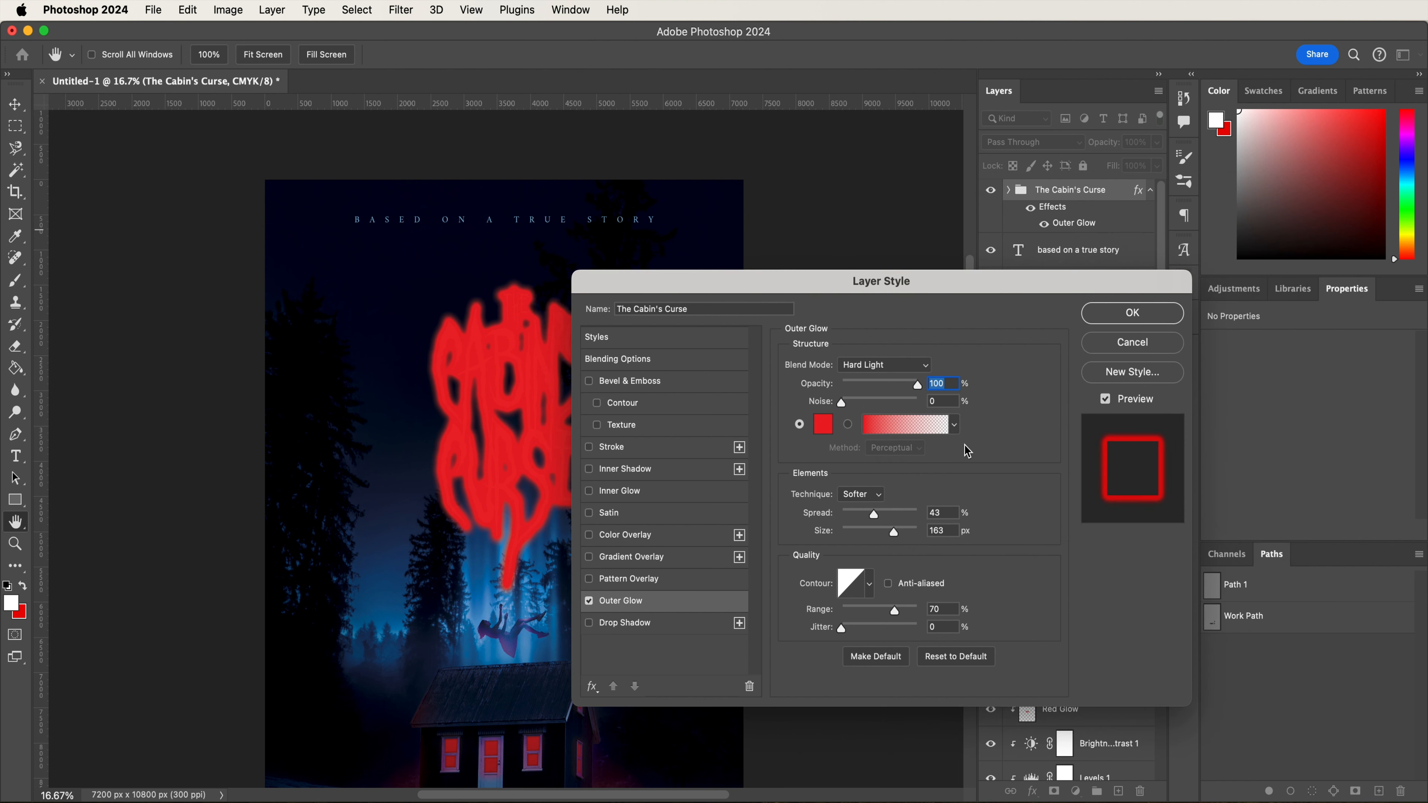
left_click_drag(877, 515, 813, 517)
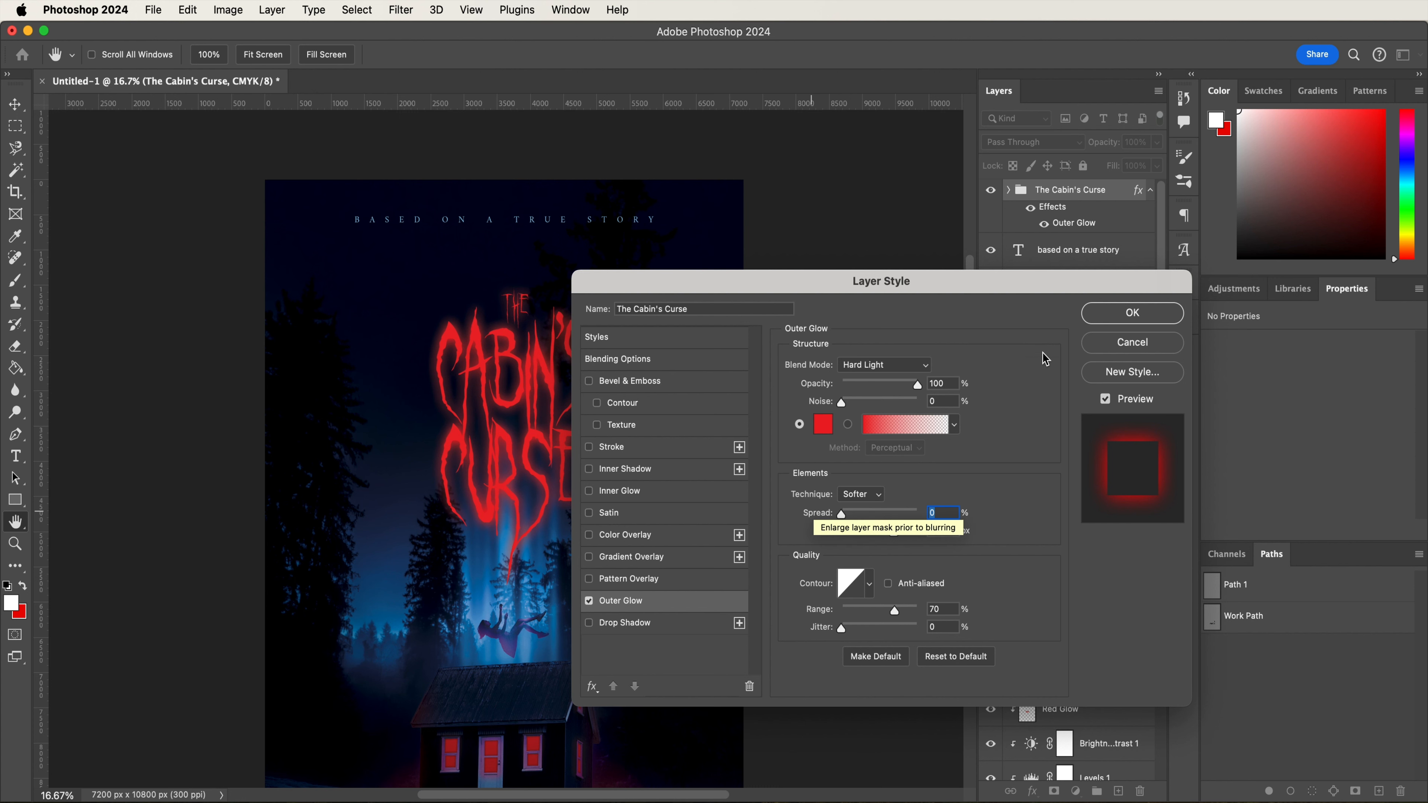
left_click(1107, 319)
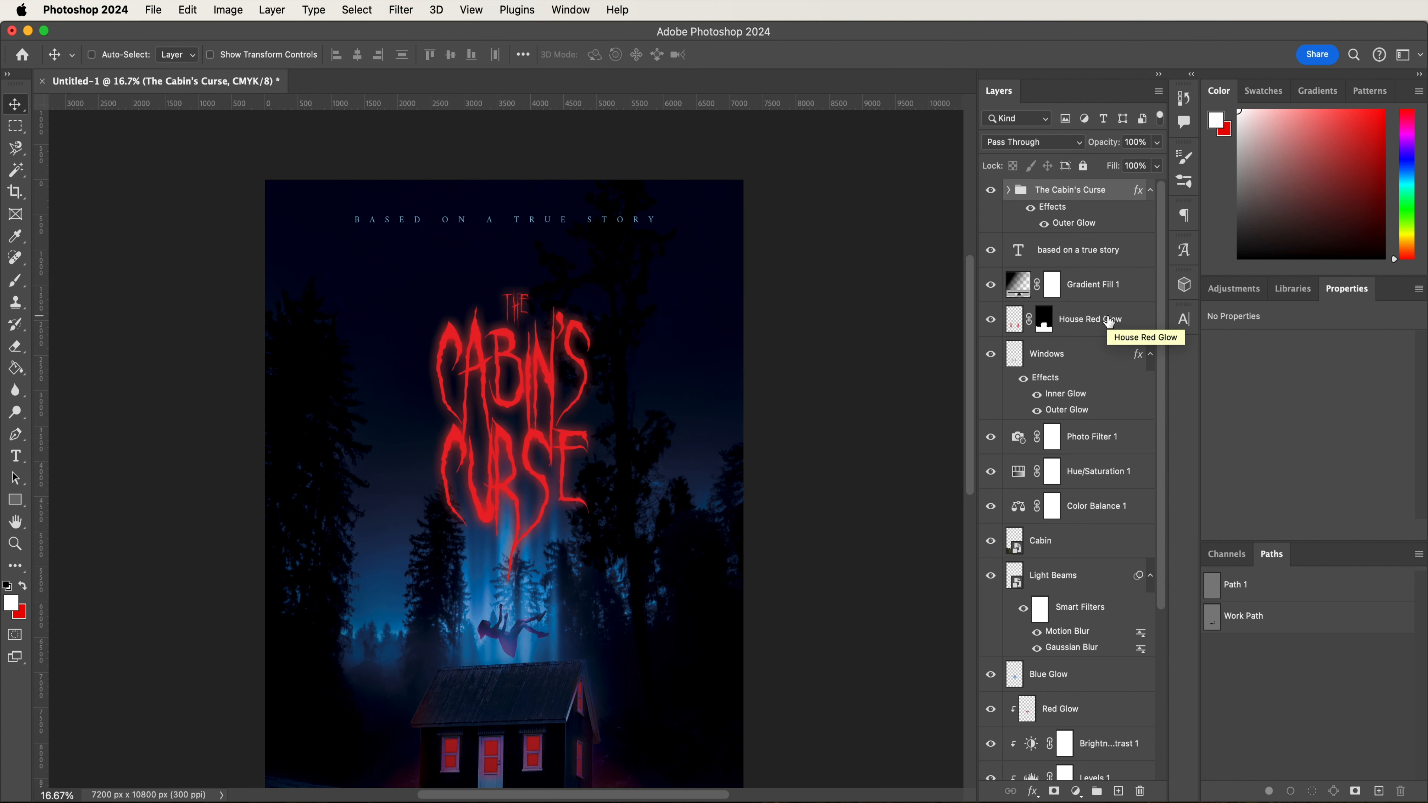
- Add a text layer reading "SEPTEMBER 13" on the ground near the poster's lower edge
scroll(709, 426, "down", 5)
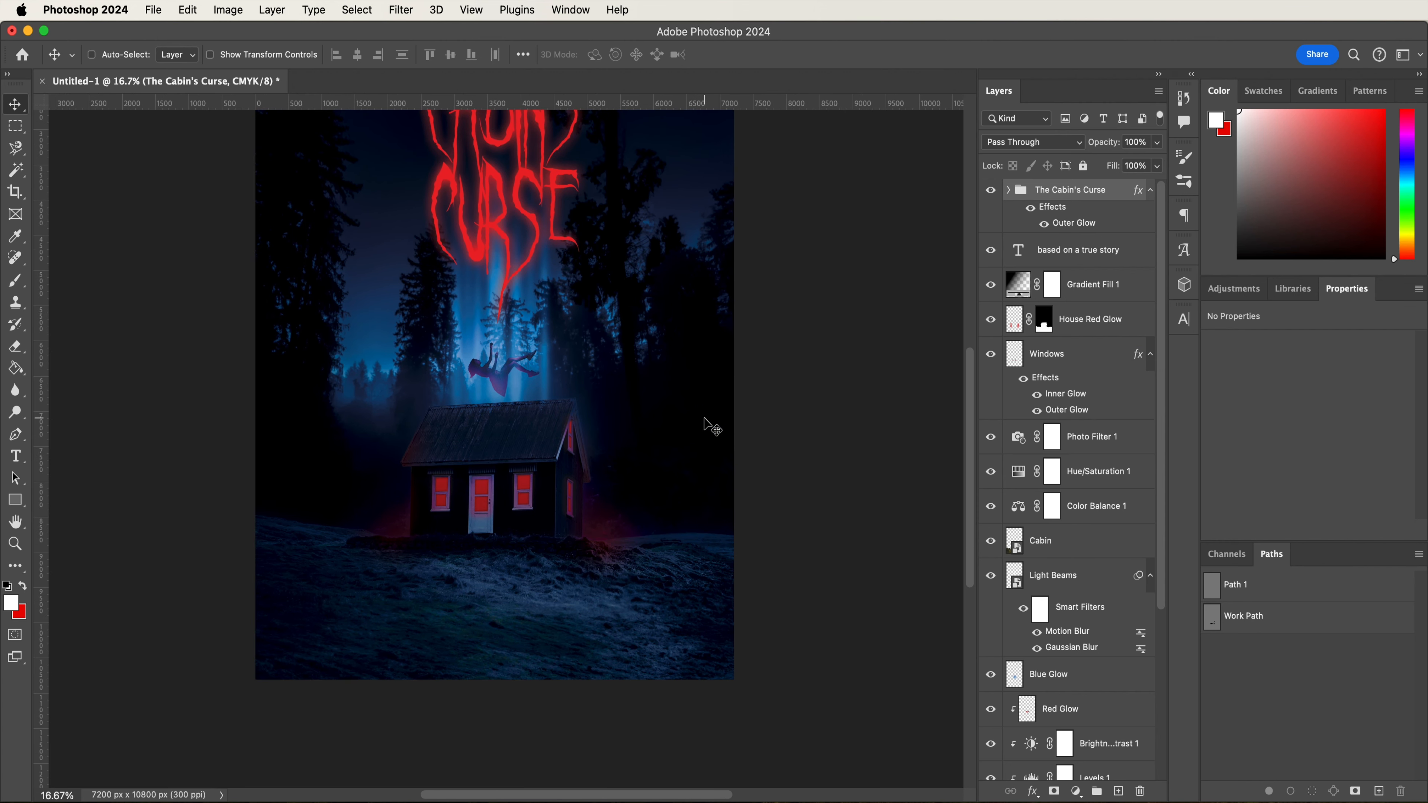
key("t")
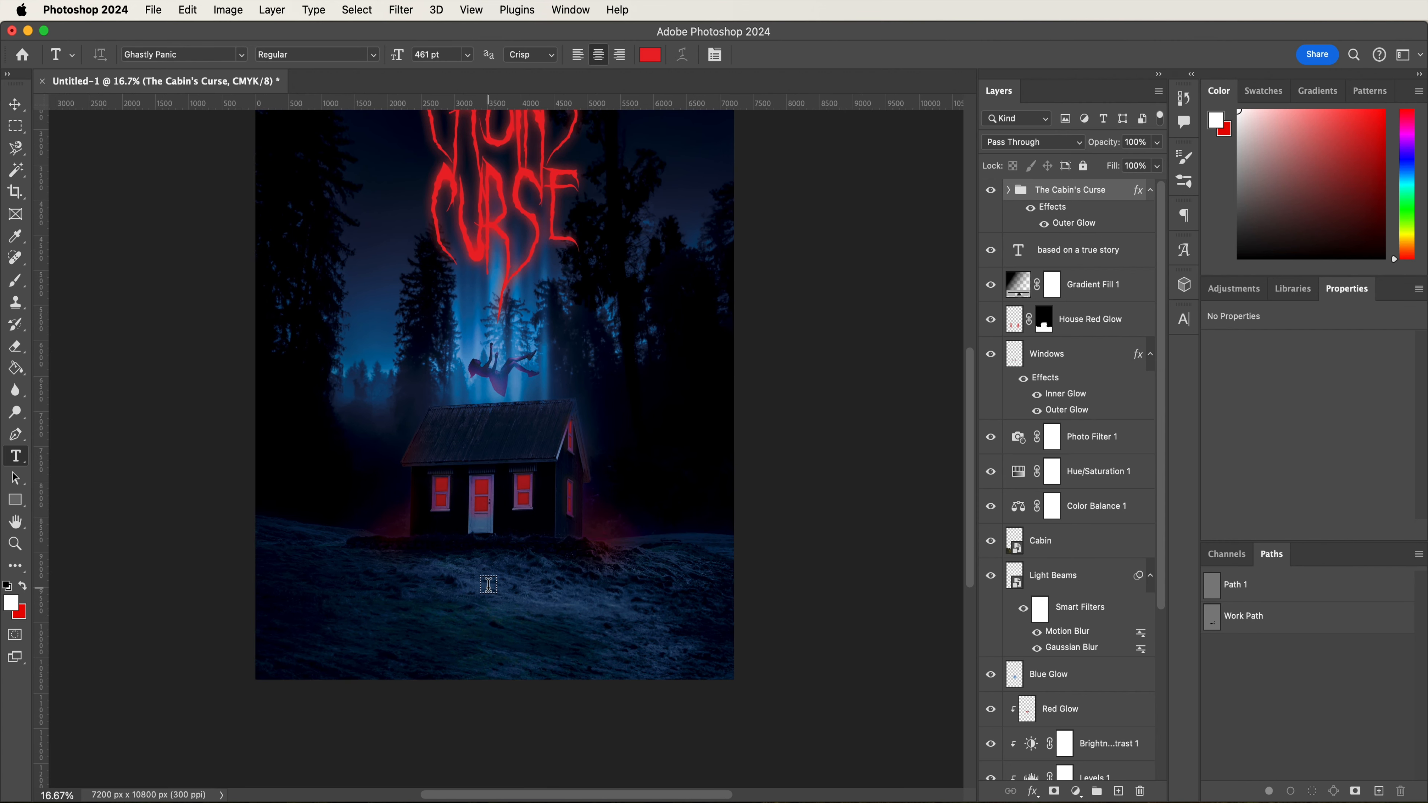
left_click(394, 646)
type("SEPTEMBER 13")
- Change the whole "SEPTEMBER 13" text to the Crimson Roman font at 56 pt
key("ctrl+a")
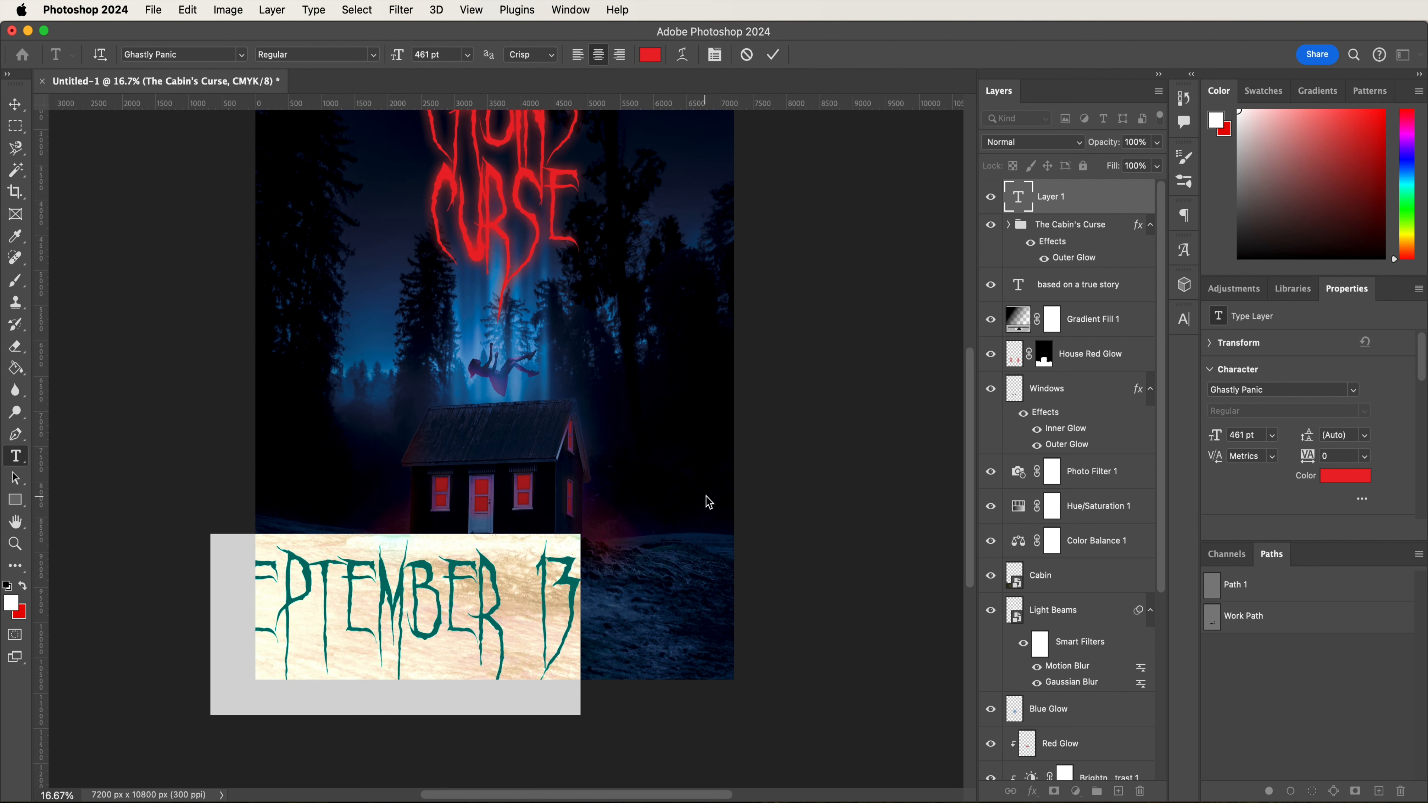
left_click(1184, 320)
left_click(1043, 341)
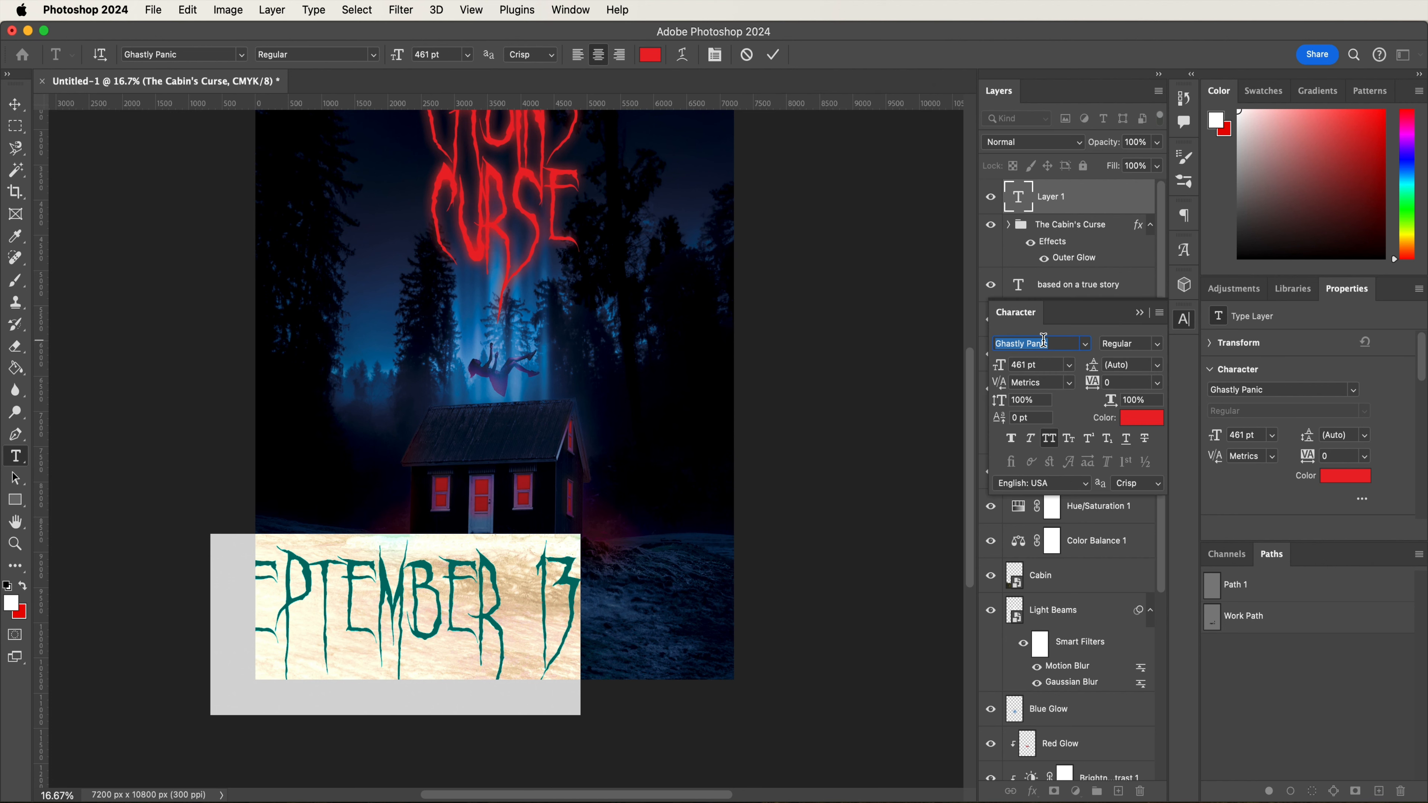
type("crim")
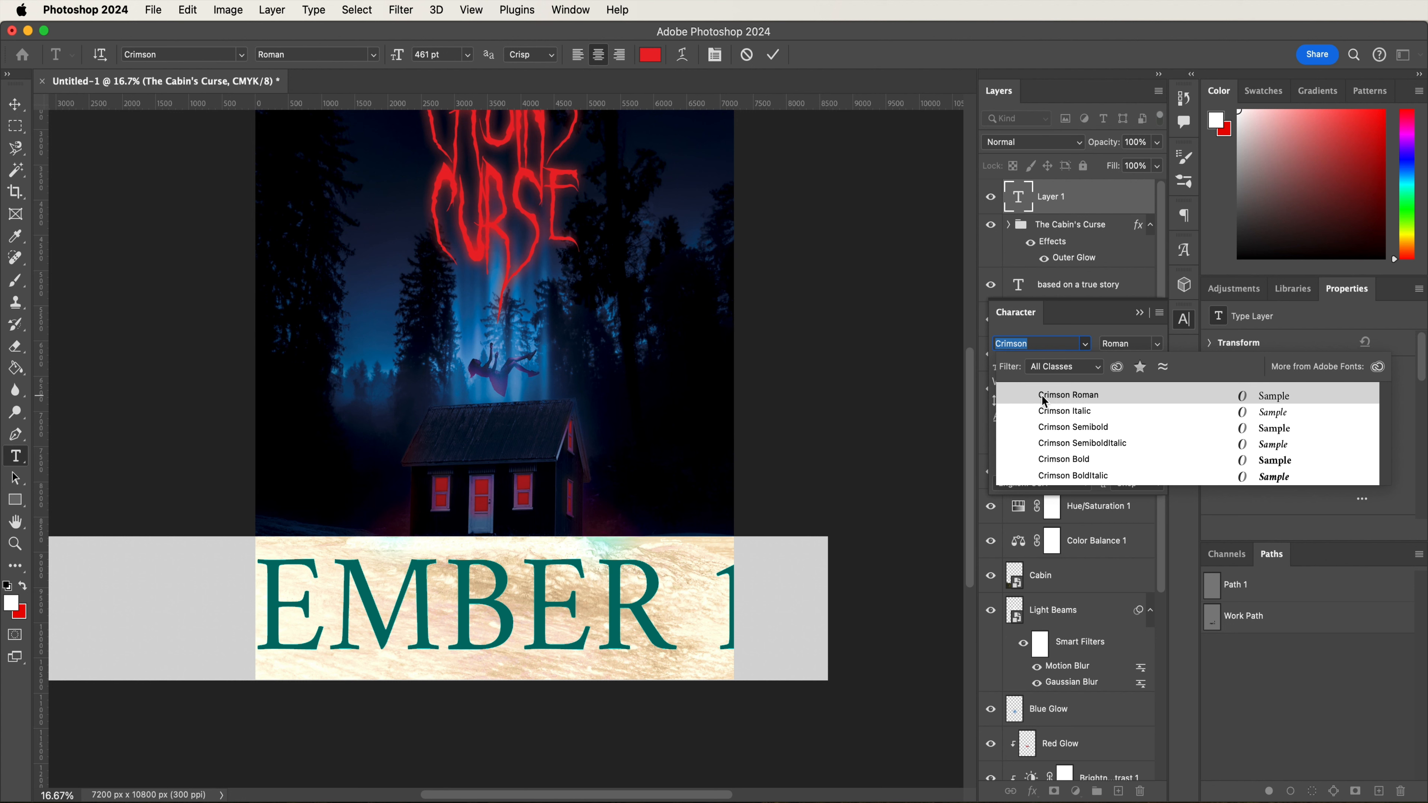
left_click(1043, 400)
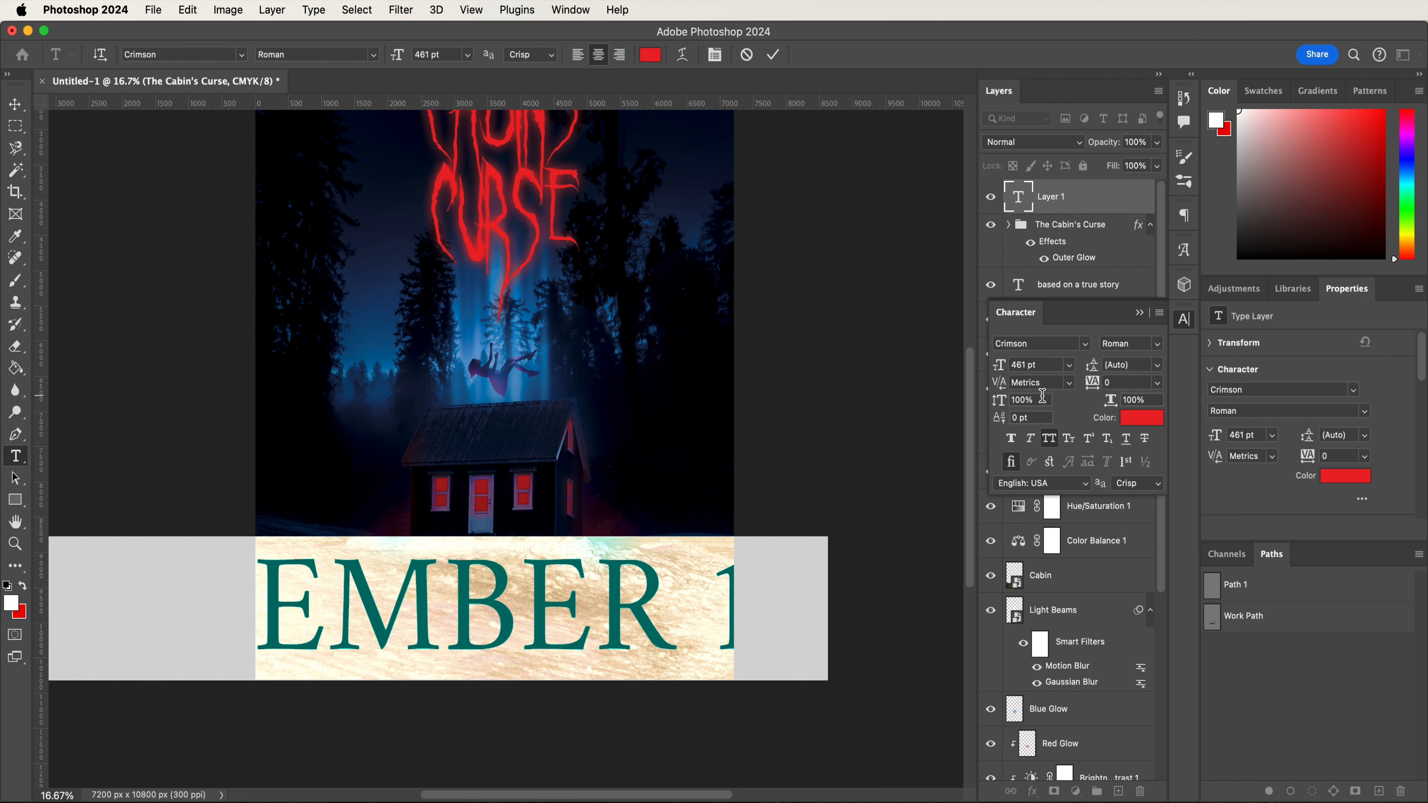
left_click(1025, 365)
type("56")
key("Return")
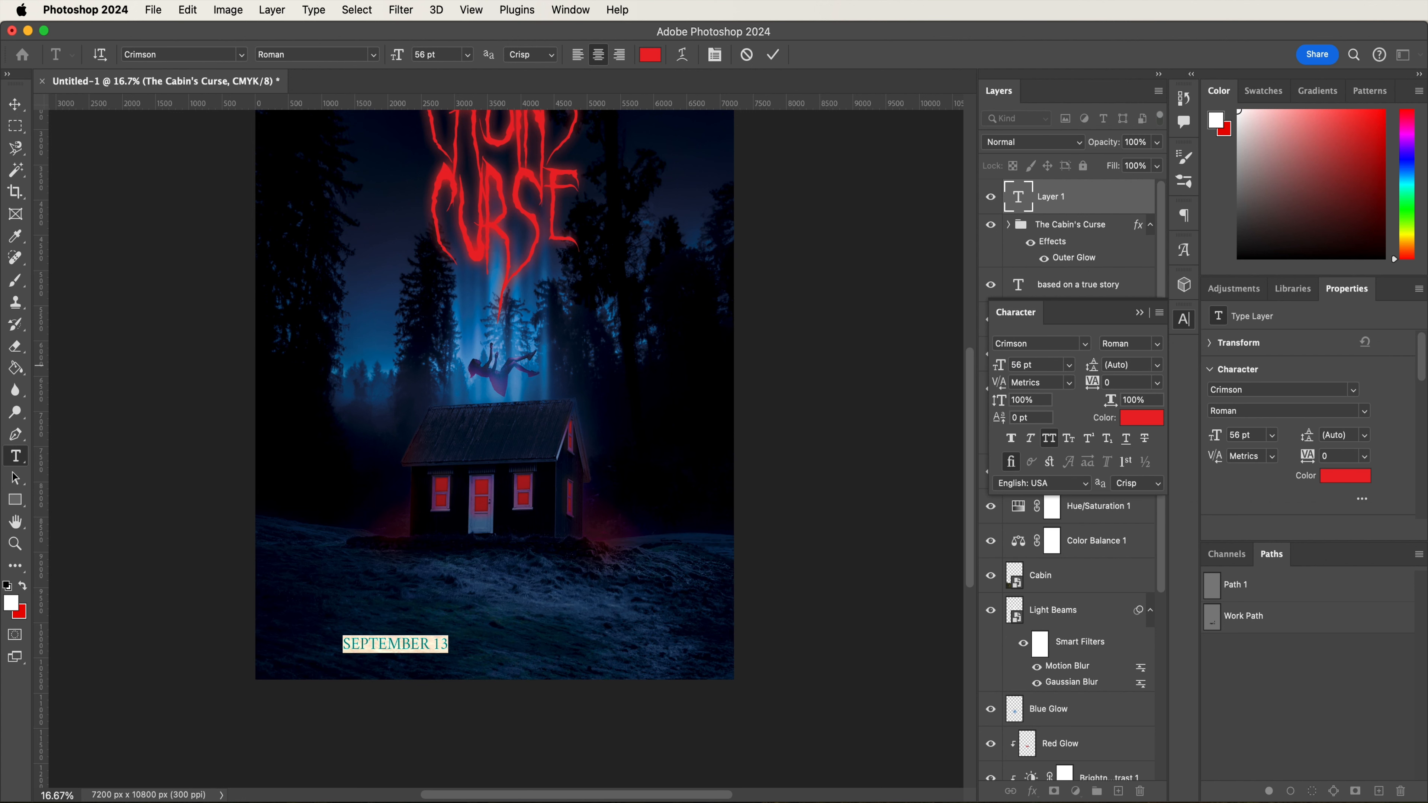
- Change the color of the "SEPTEMBER 13" text to light blue (82c6ed)
left_click(1128, 420)
type("82")
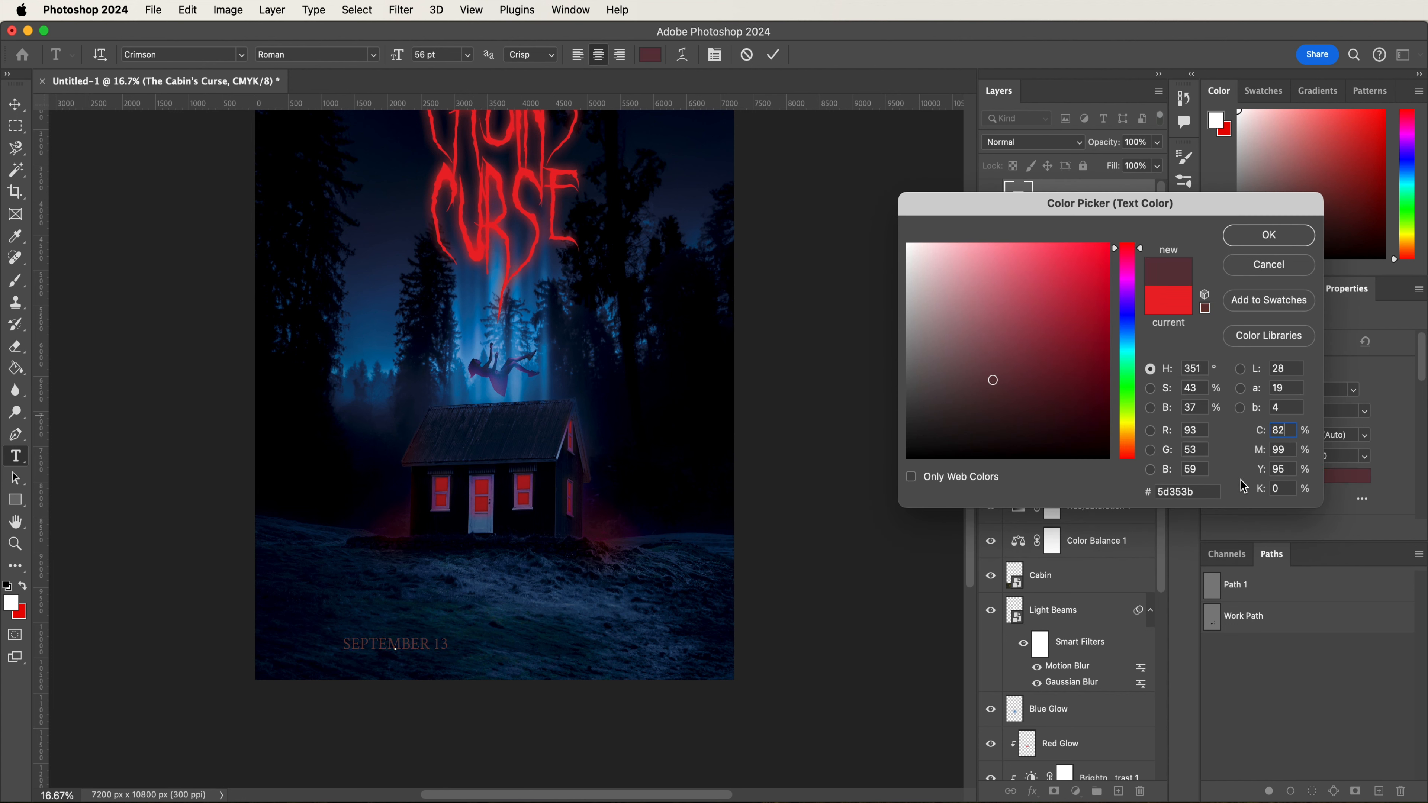
left_click(1206, 491)
type("82")
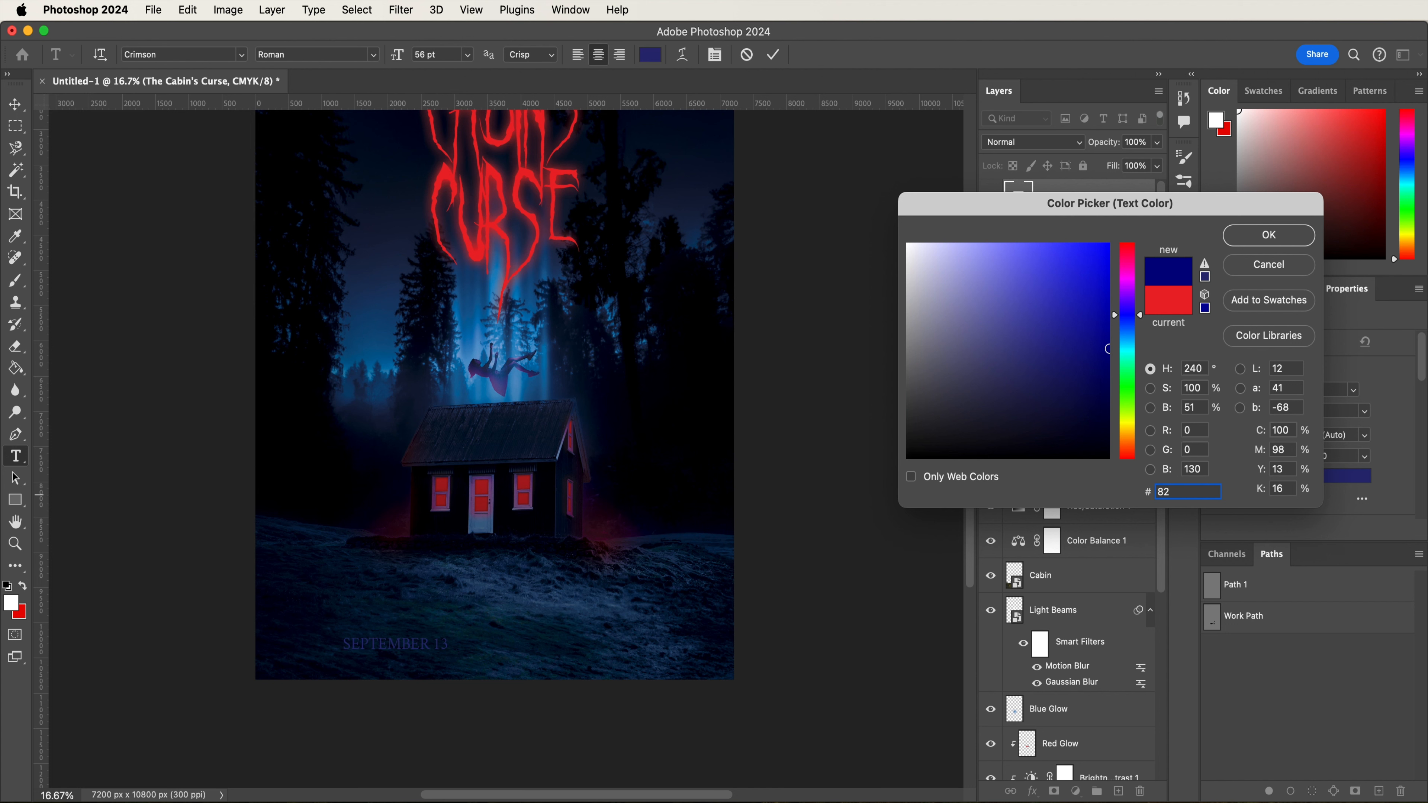
type("c6")
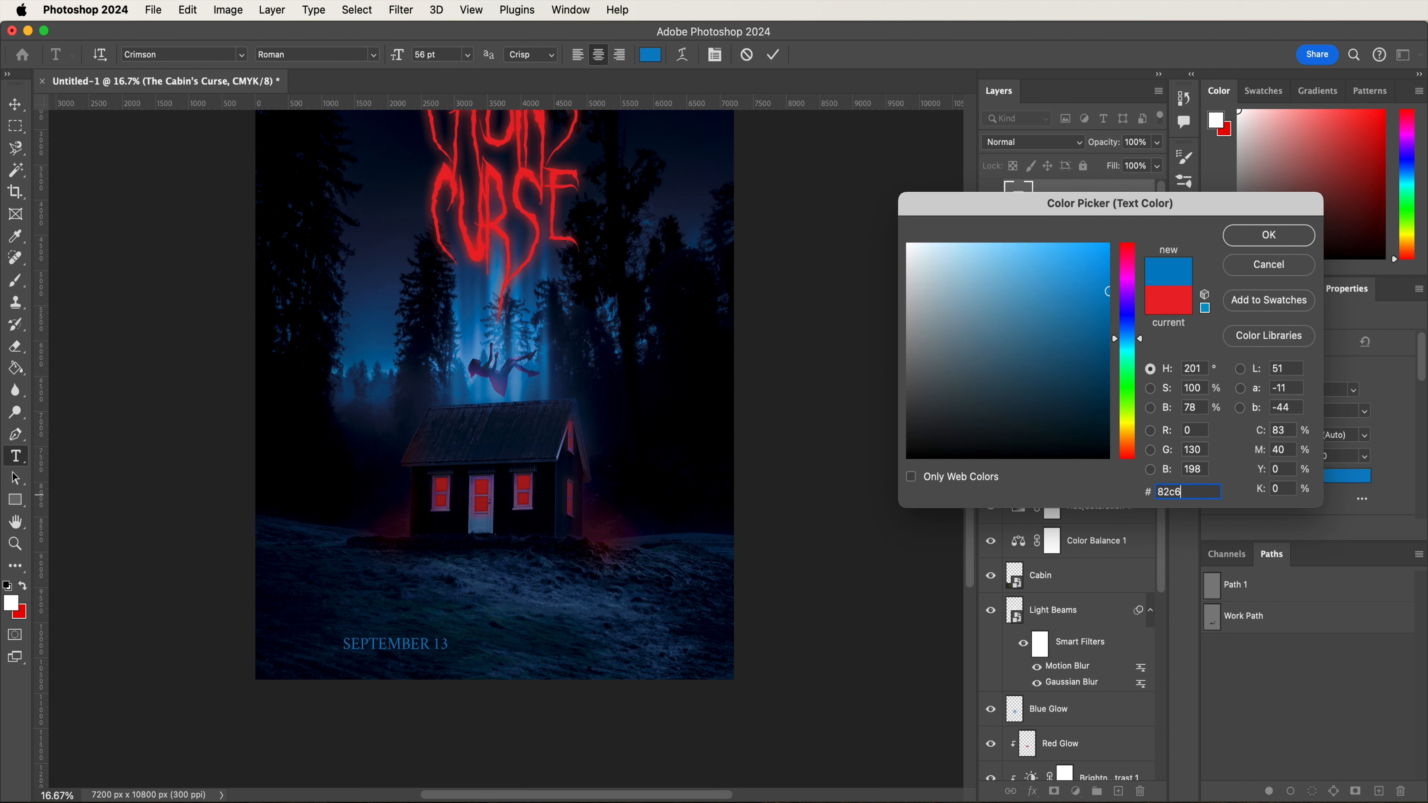
type("ed")
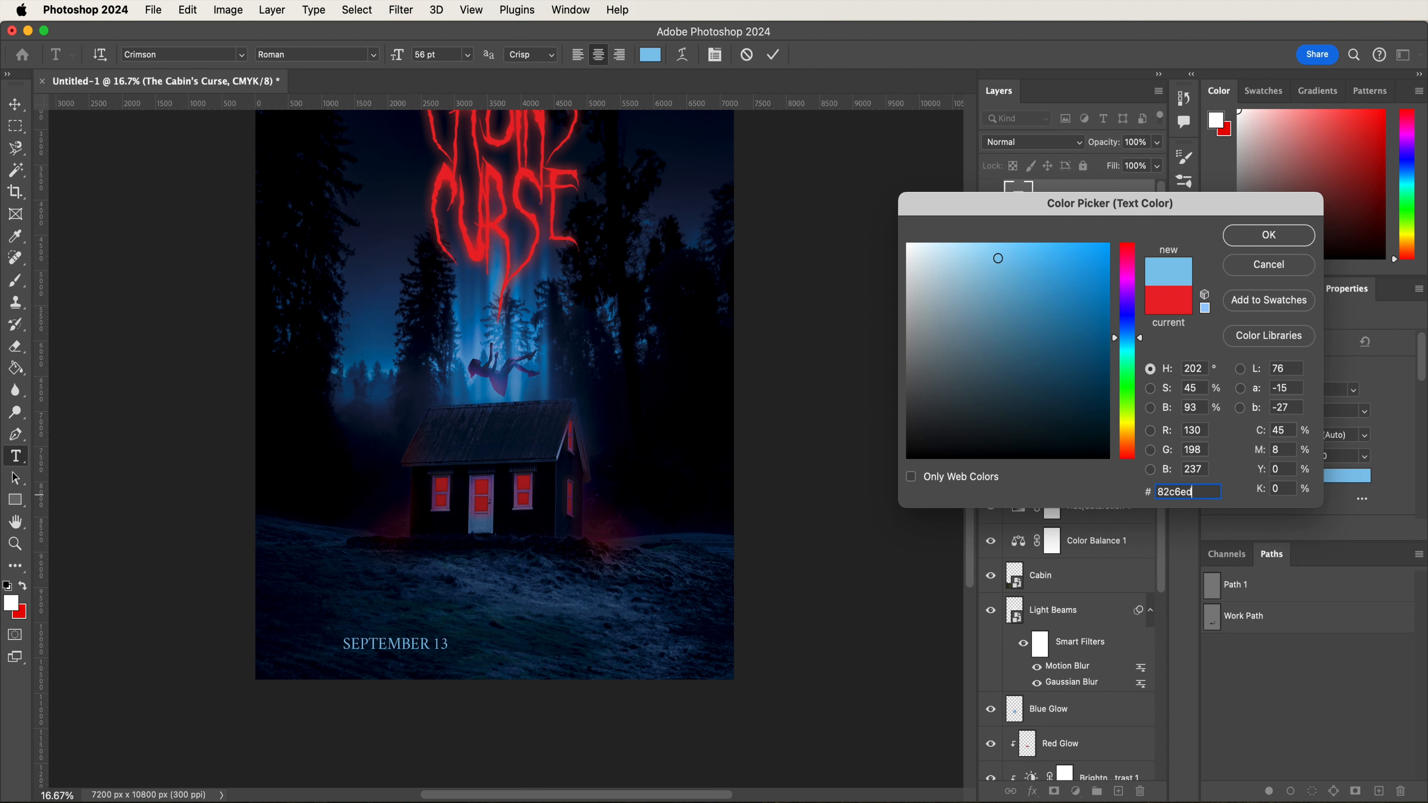
key("Return")
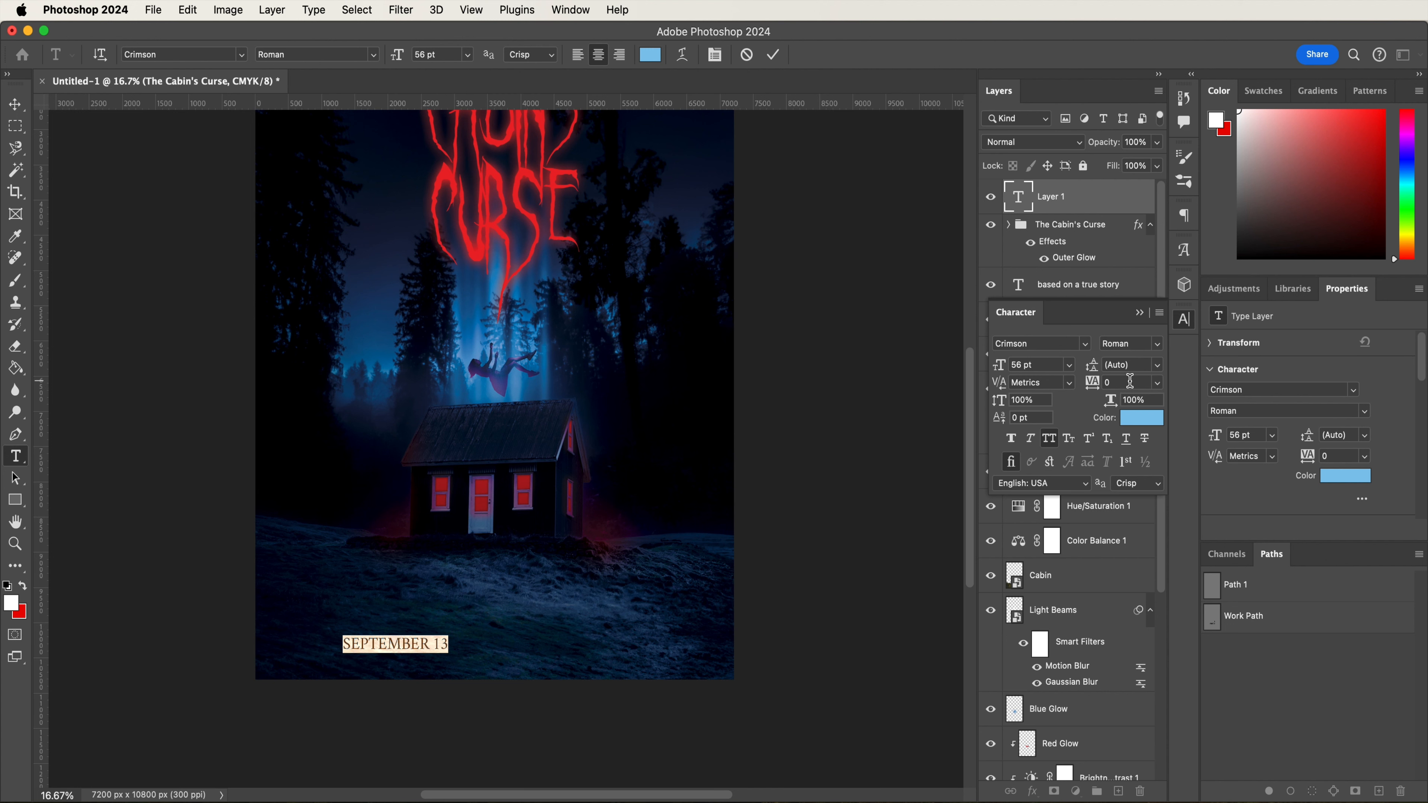
- Set the date text's tracking to 80 and move the text slightly right and up on the ground
type("8")
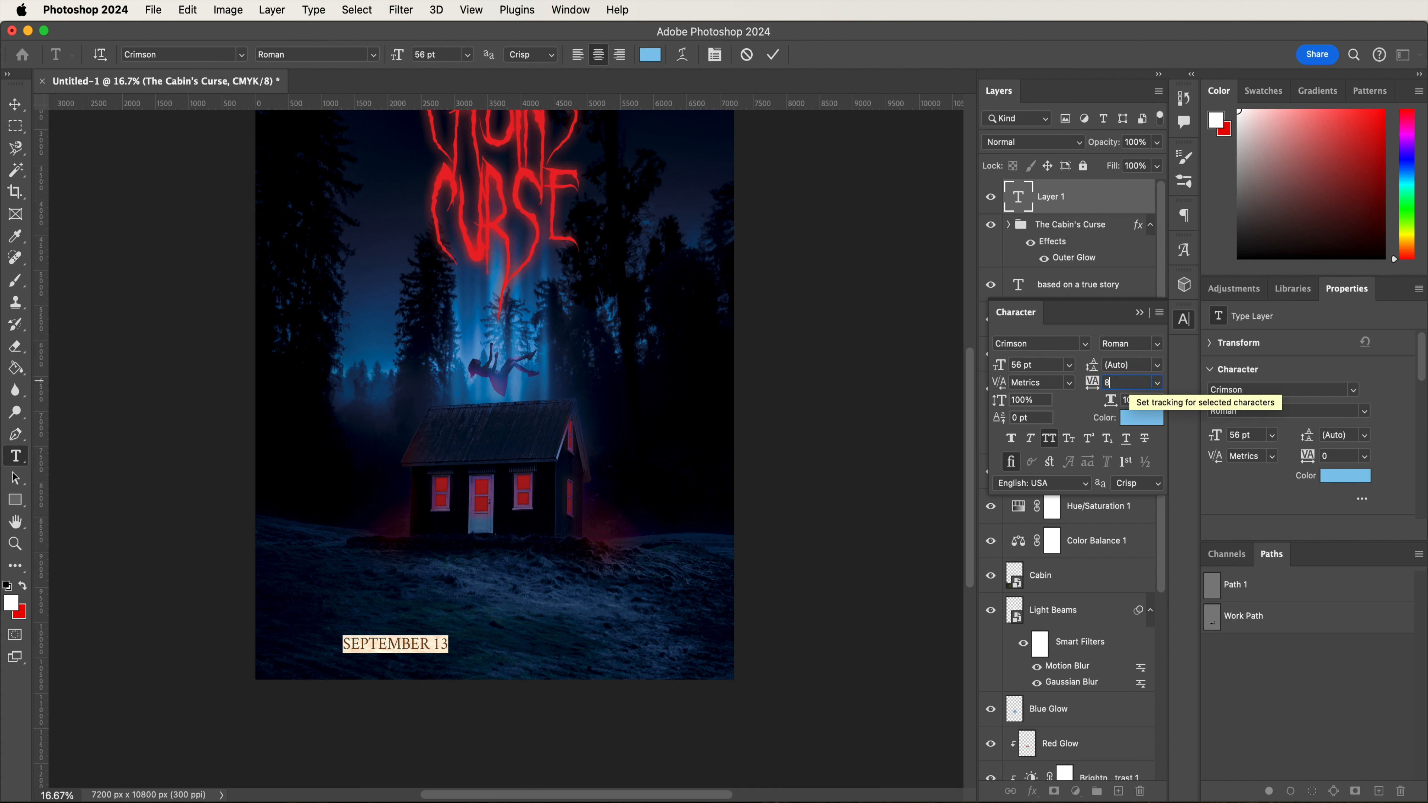
key("Return")
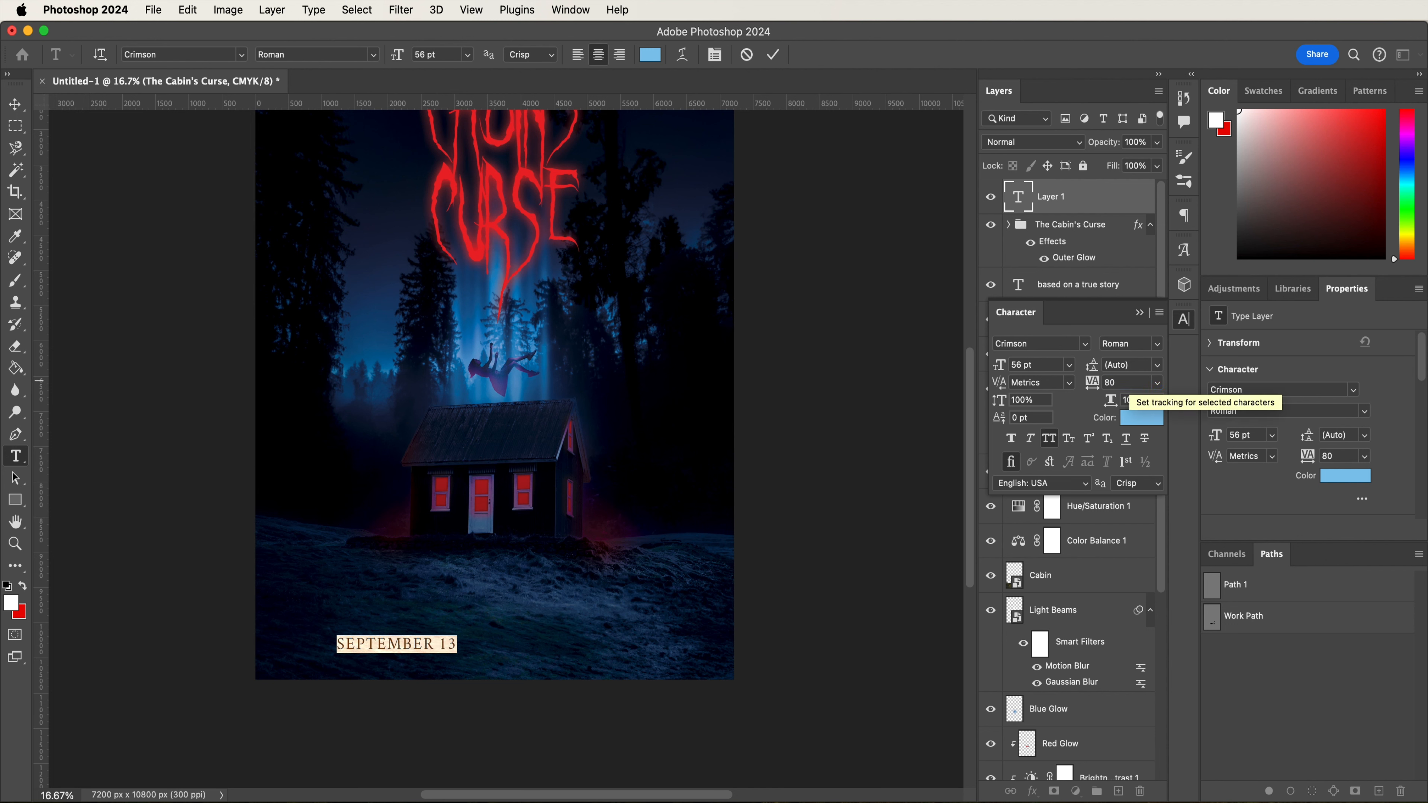
left_click(772, 54)
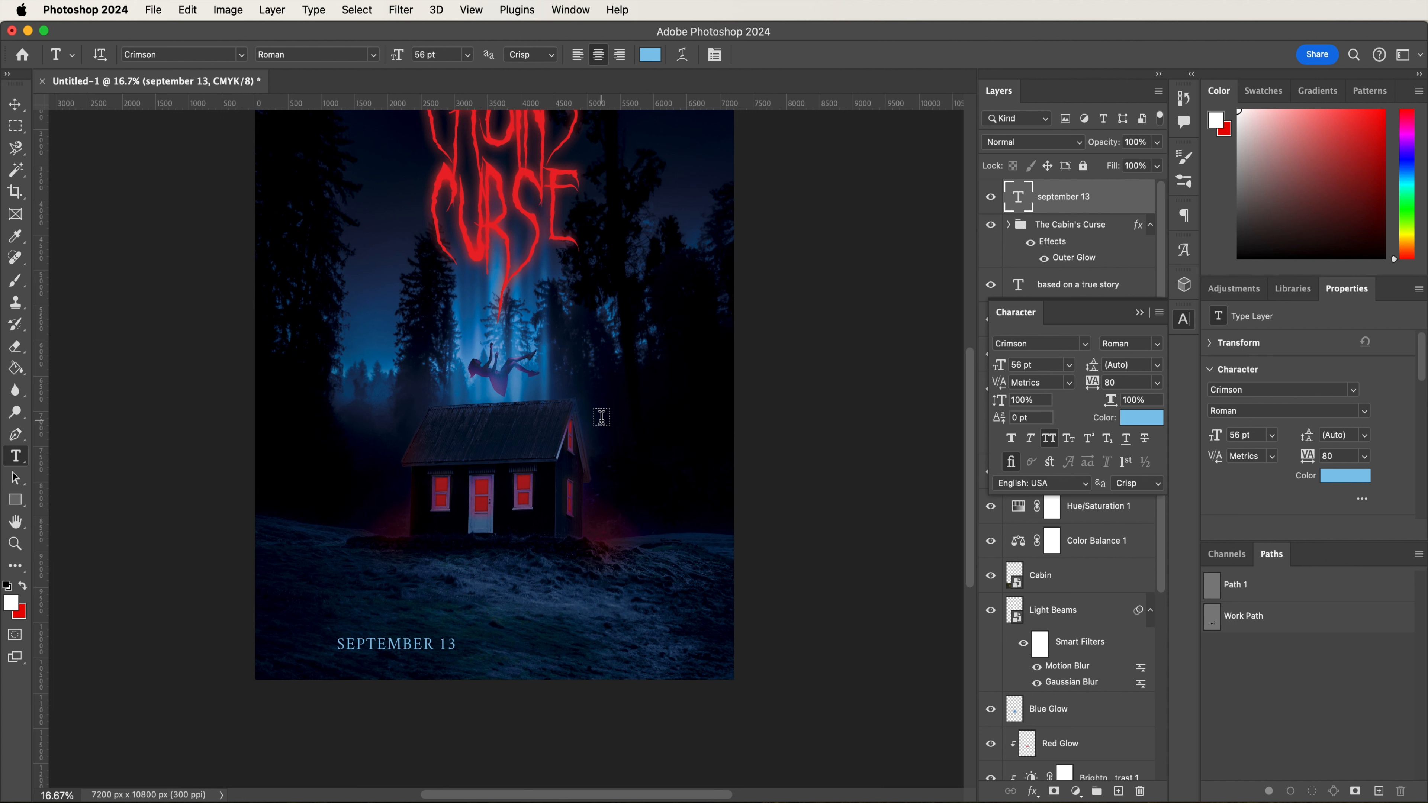
key("v")
left_click_drag(488, 622, 517, 618)
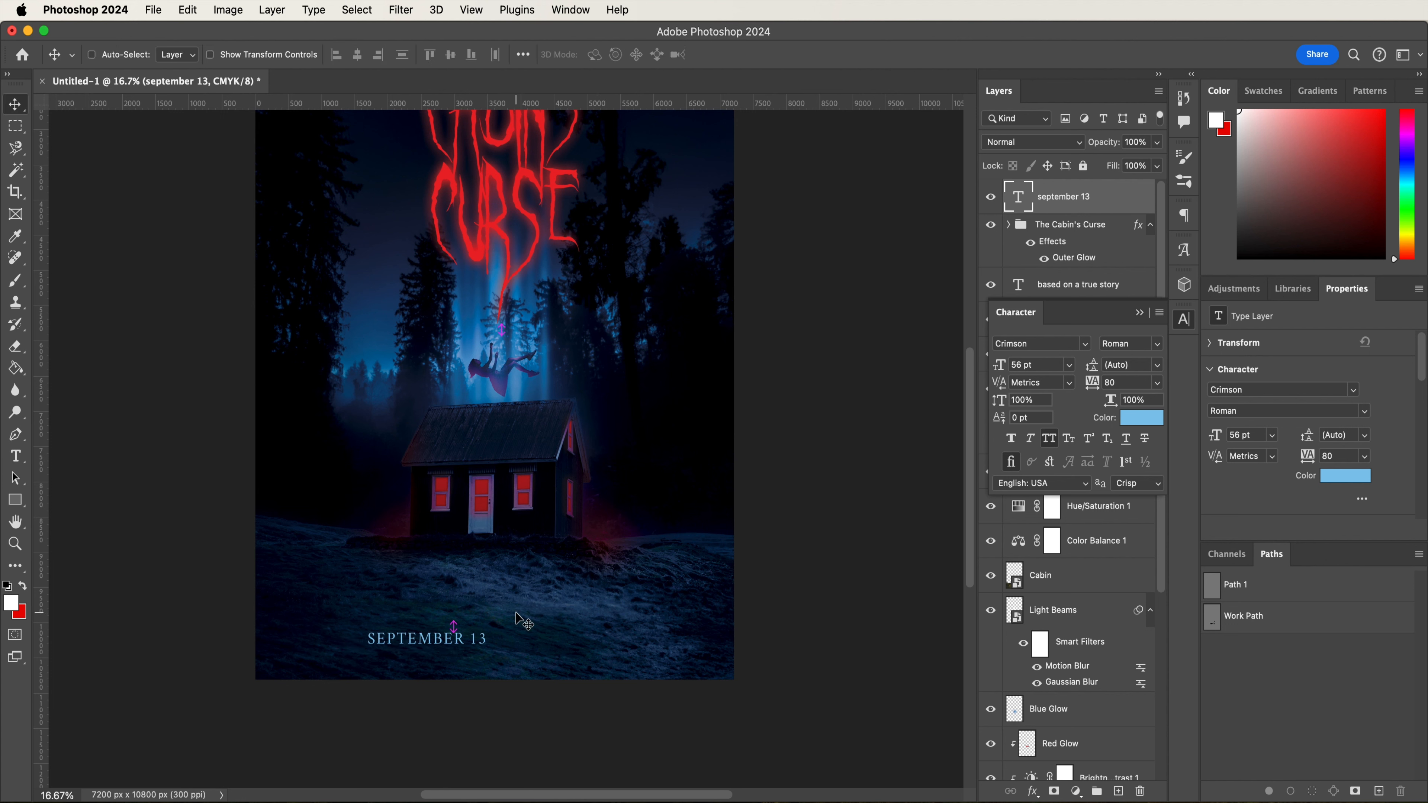
- Draw a thin vertical rectangle about 22 × 557 px just right of the date and fill it with solid red
left_click(15, 509)
left_click_drag(493, 619, 495, 656)
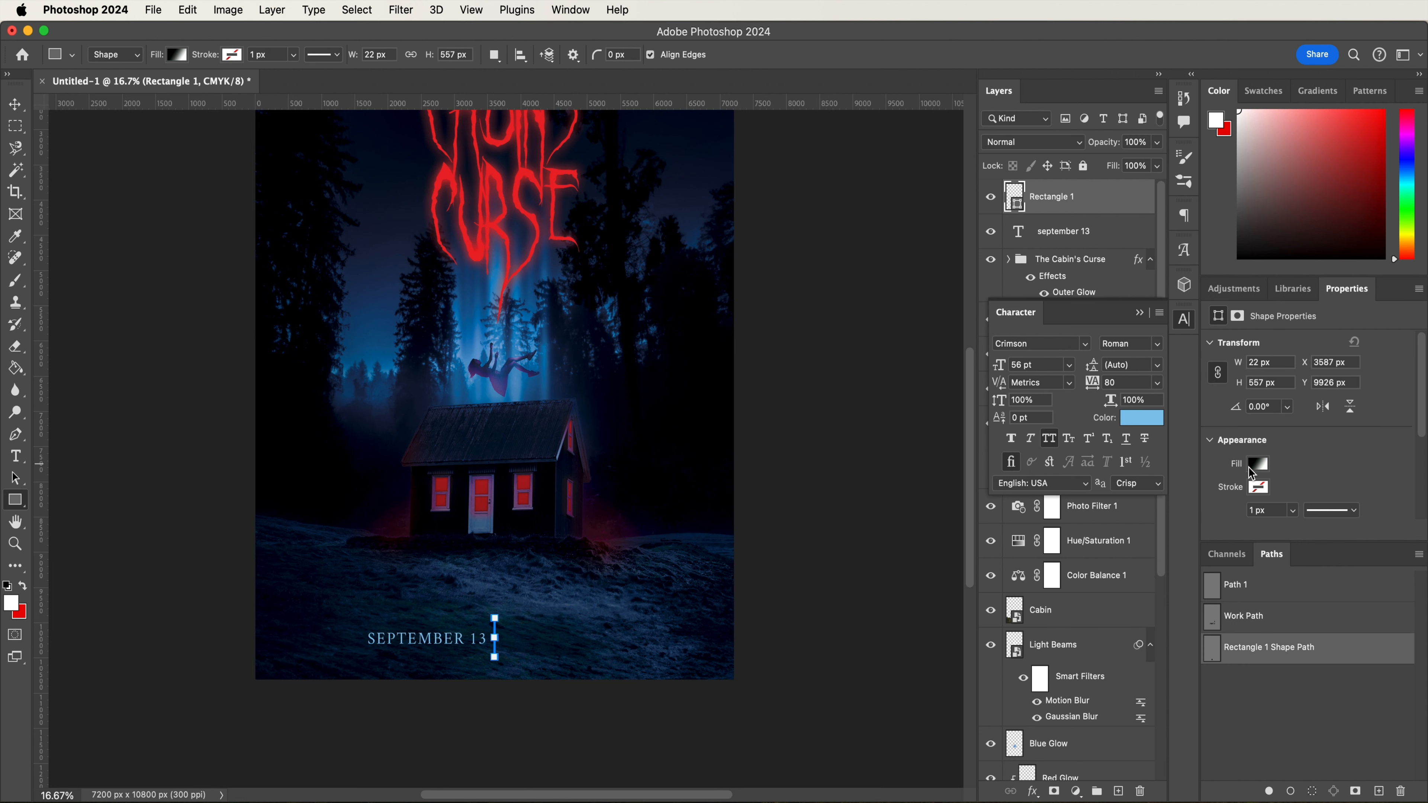
left_click(1250, 467)
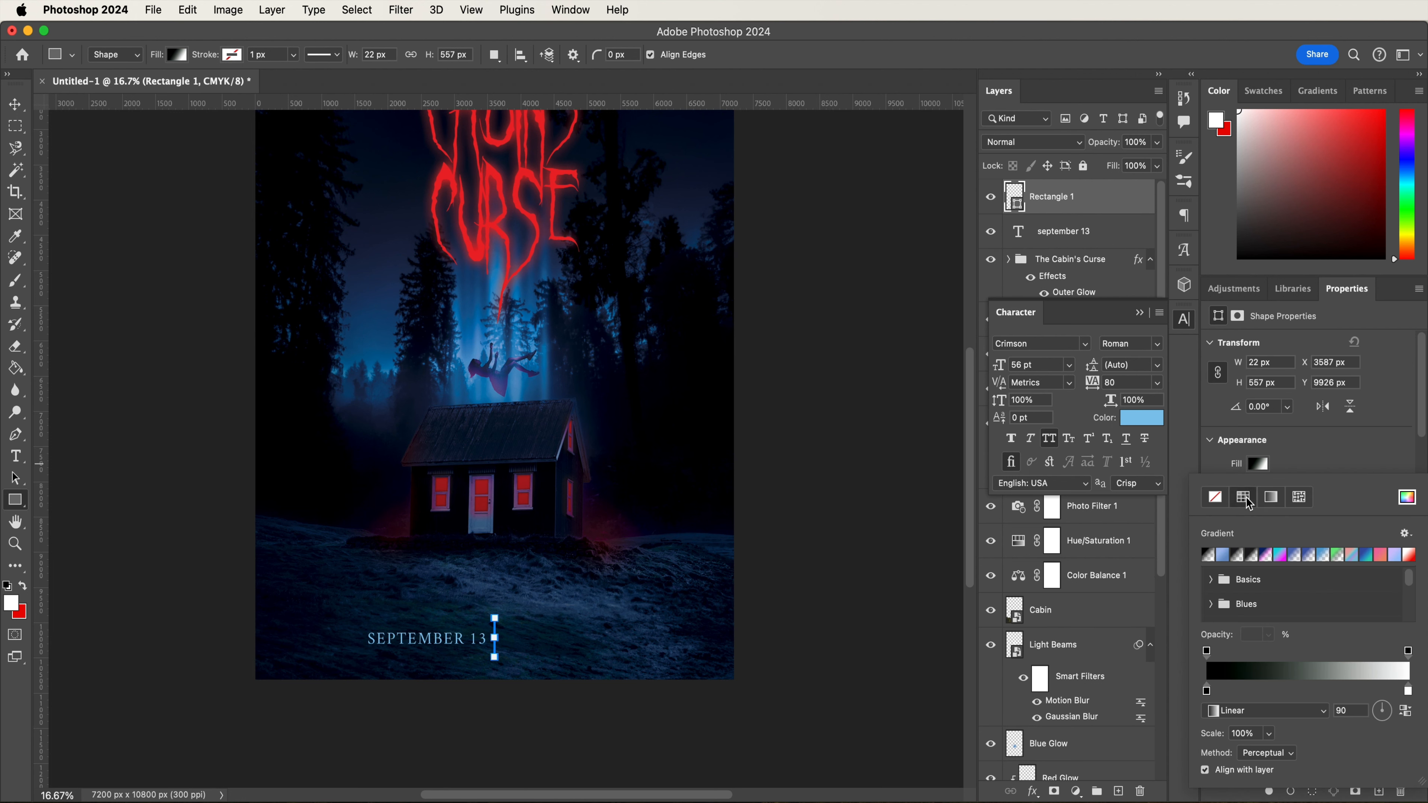
left_click(1246, 500)
left_click(1225, 554)
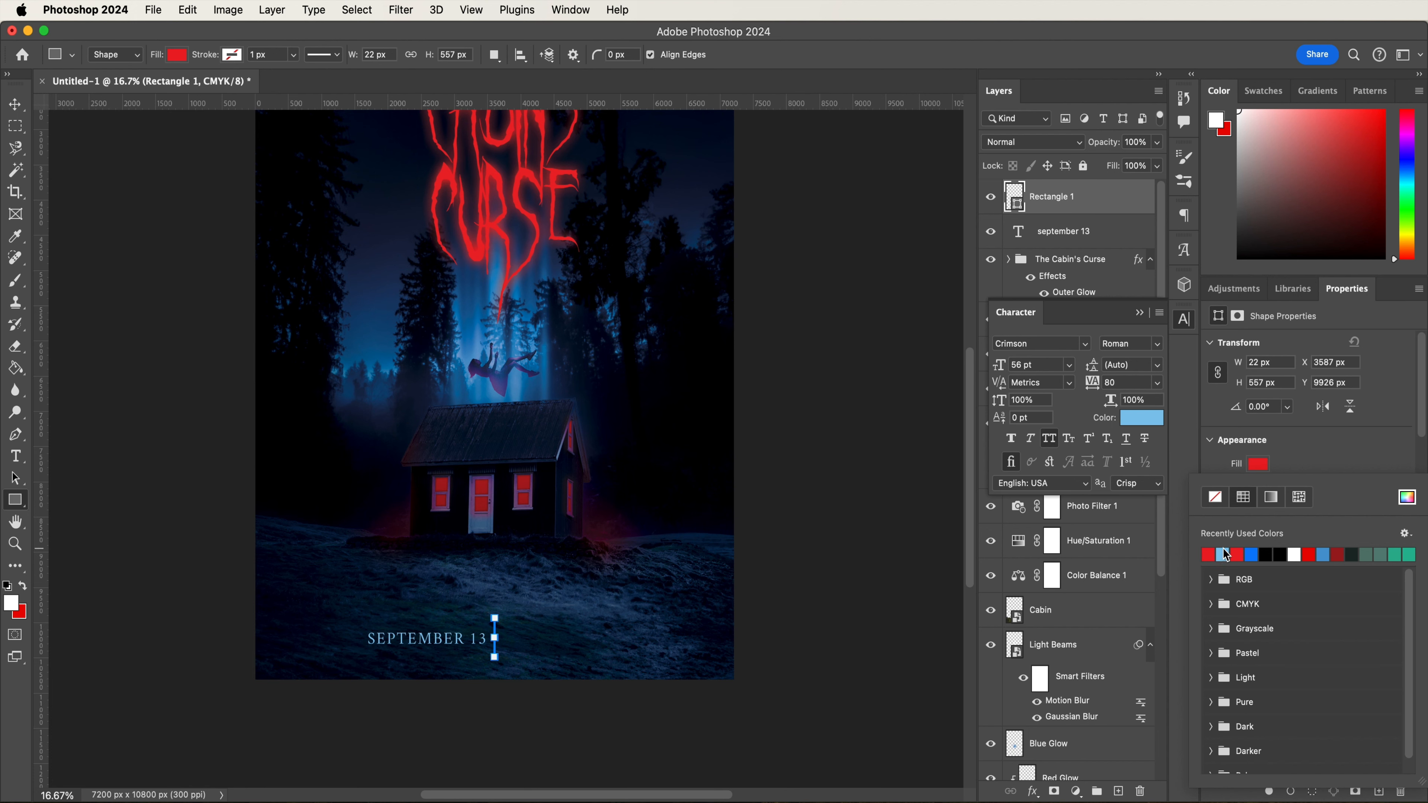
key("v")
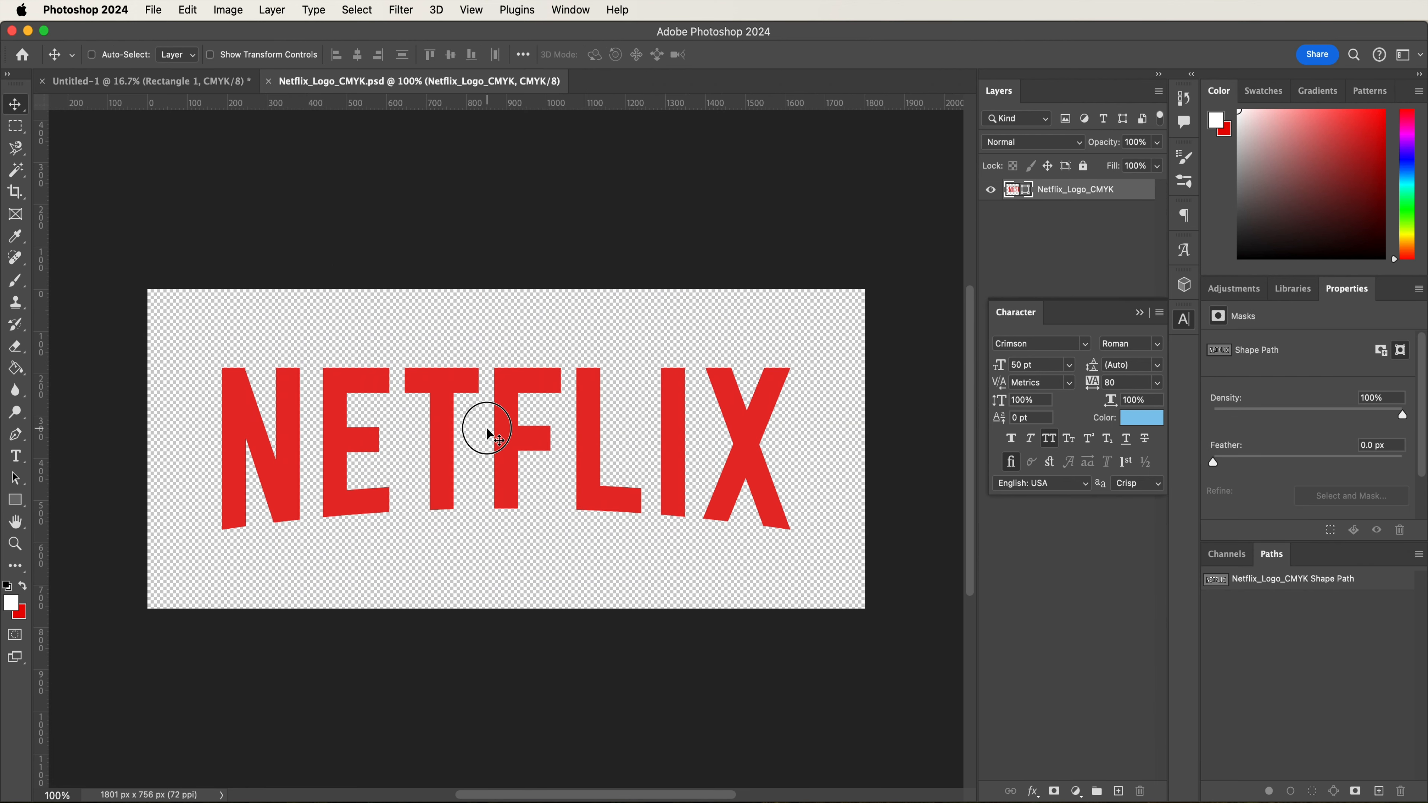
- Copy the Netflix logo from Netflix_Logo_CMYK.psd into the poster and scale it to sit right of the red divider line
mouse_move(486, 433)
left_mouse_down()
mouse_move(217, 140)
mouse_move(210, 86)
mouse_move(478, 450)
left_mouse_up()
left_click_drag(501, 616, 588, 751)
key("super+t")
key("Return")
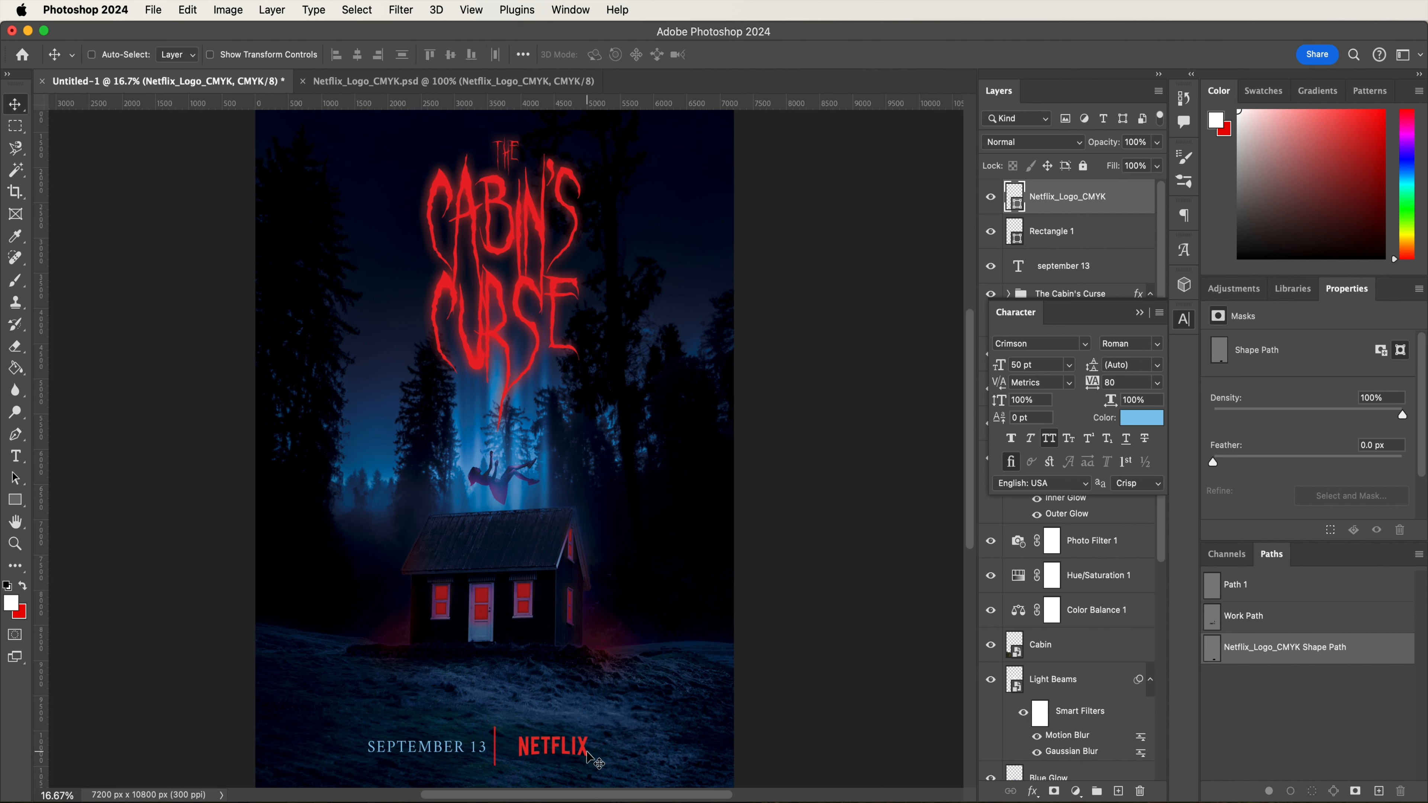
- Collapse the character settings and shift the red divider line slightly toward the Netflix logo
left_click(1139, 312)
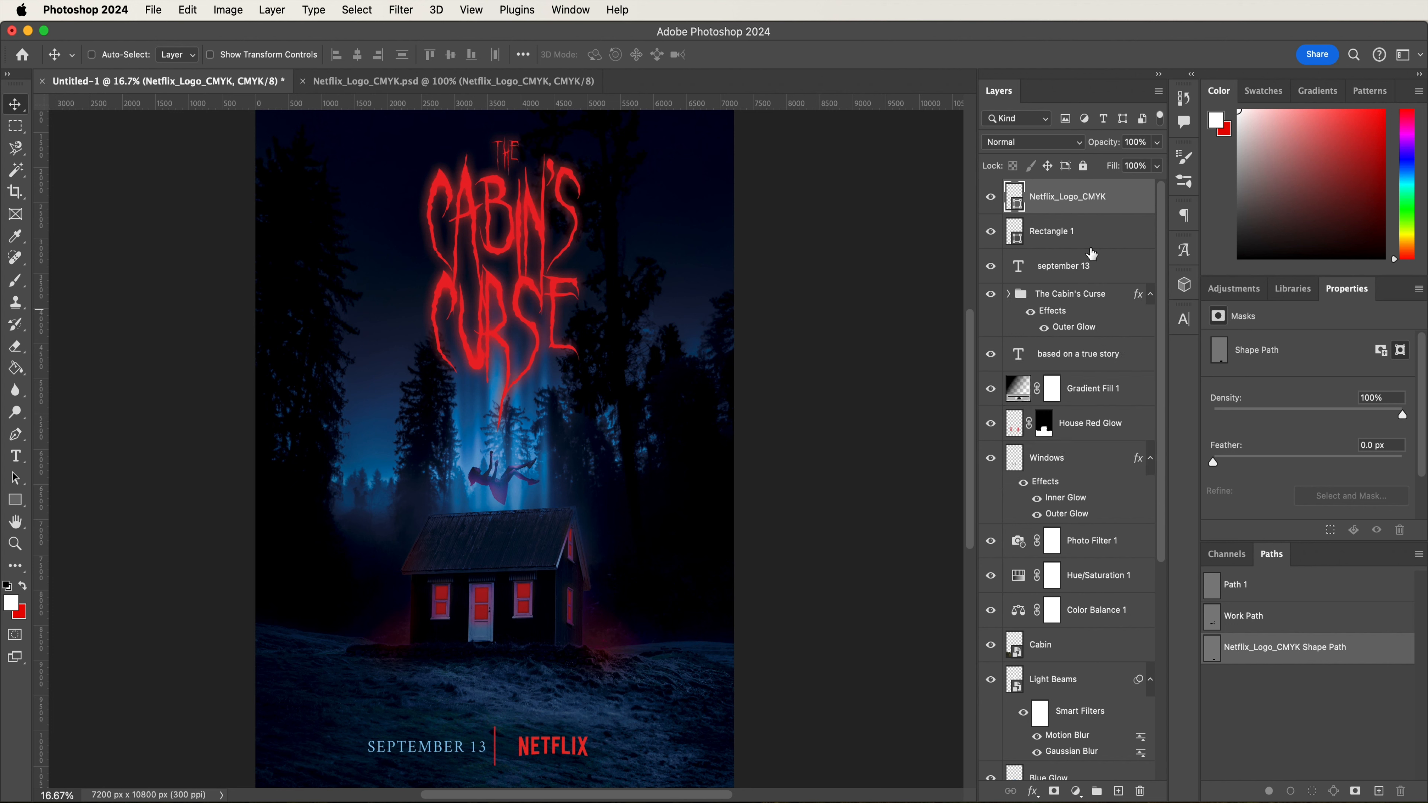
left_click(1088, 247)
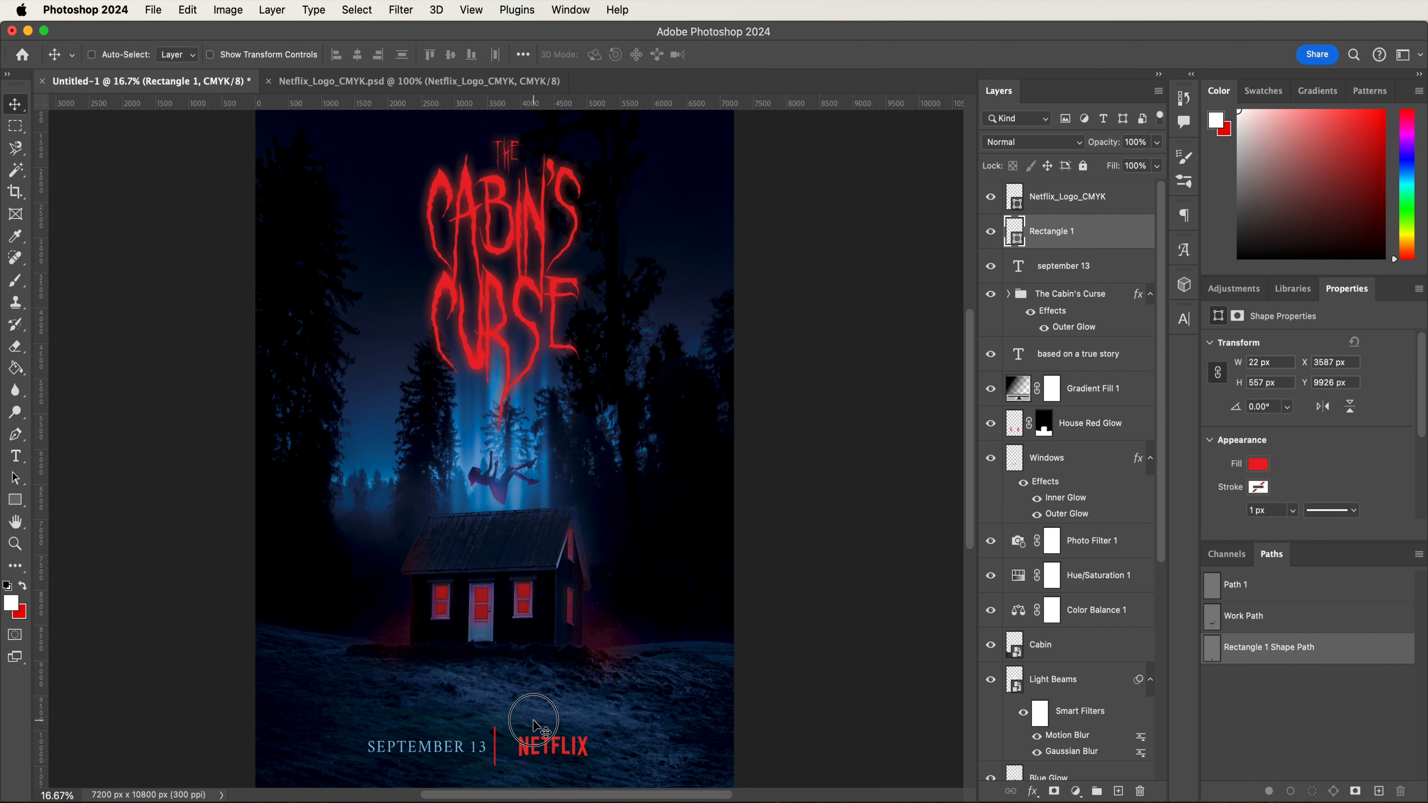
left_click_drag(530, 725, 544, 726)
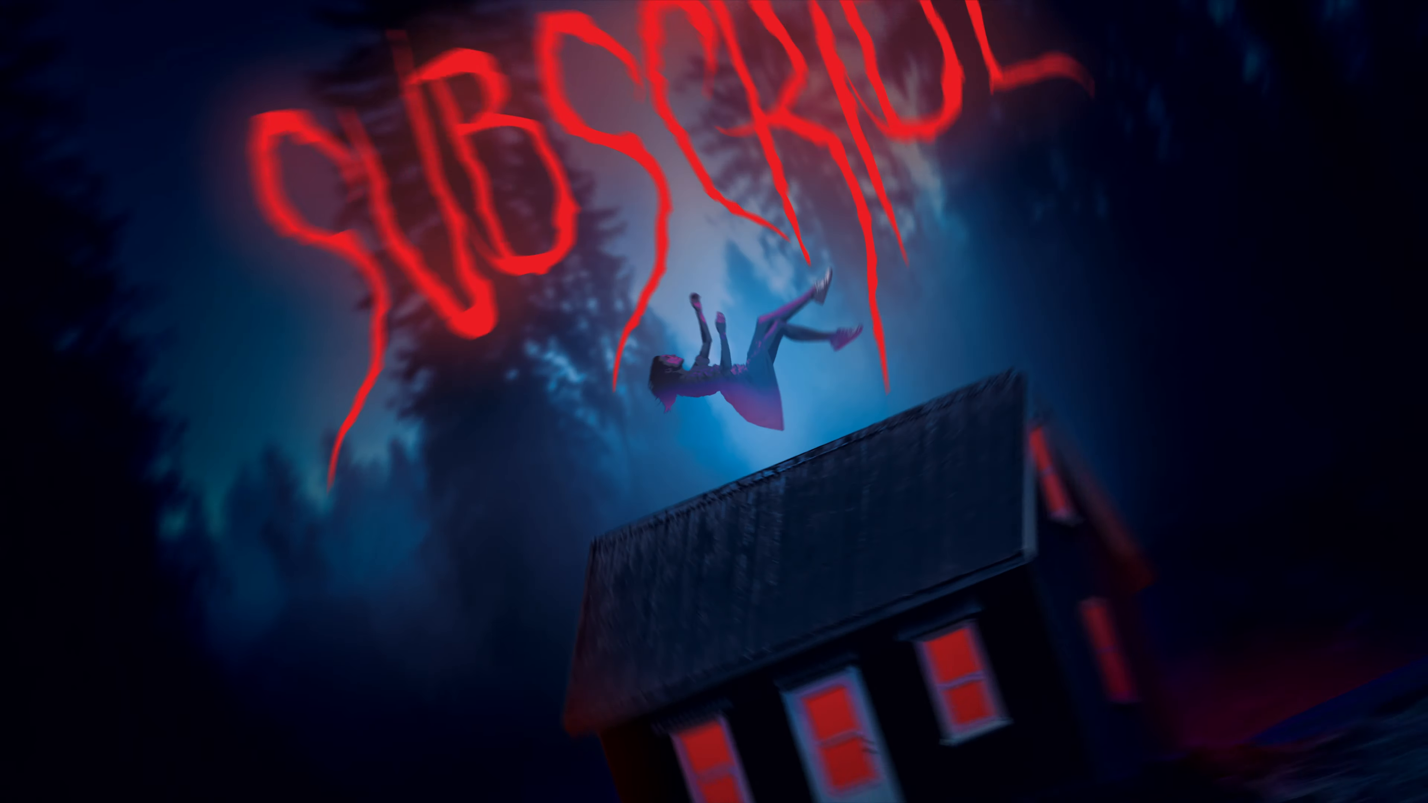